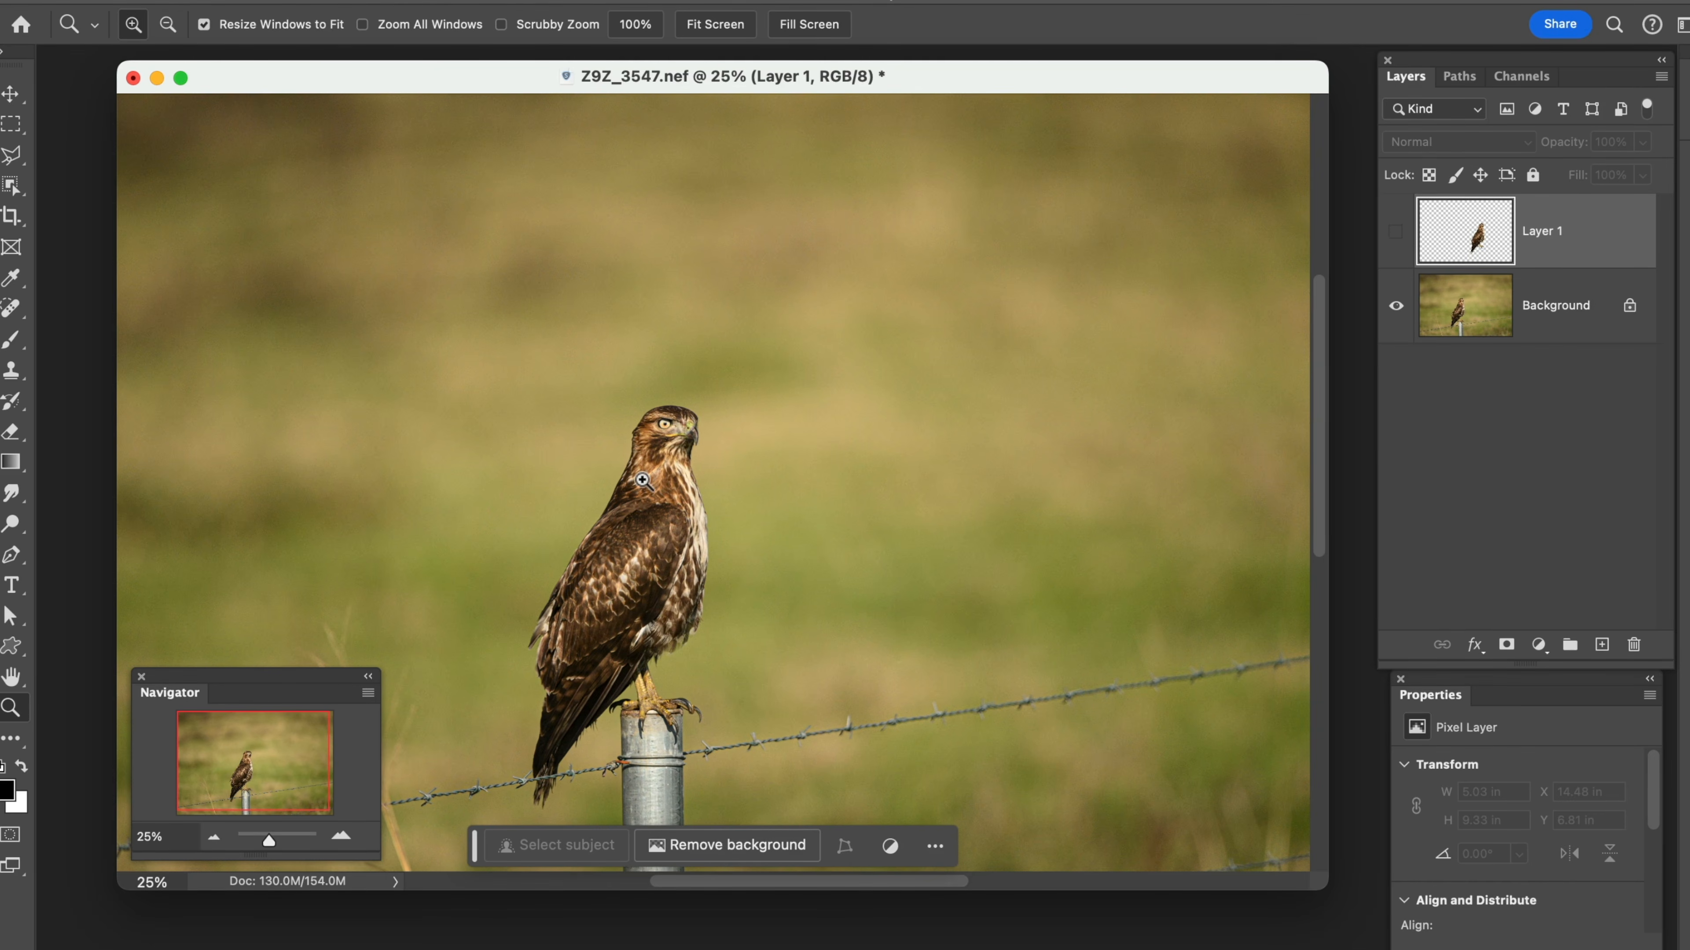
Show Layer 1 and move the duplicate hawk slightly so its feet rest on the barbed wire beside the post
left_click(1396, 232)
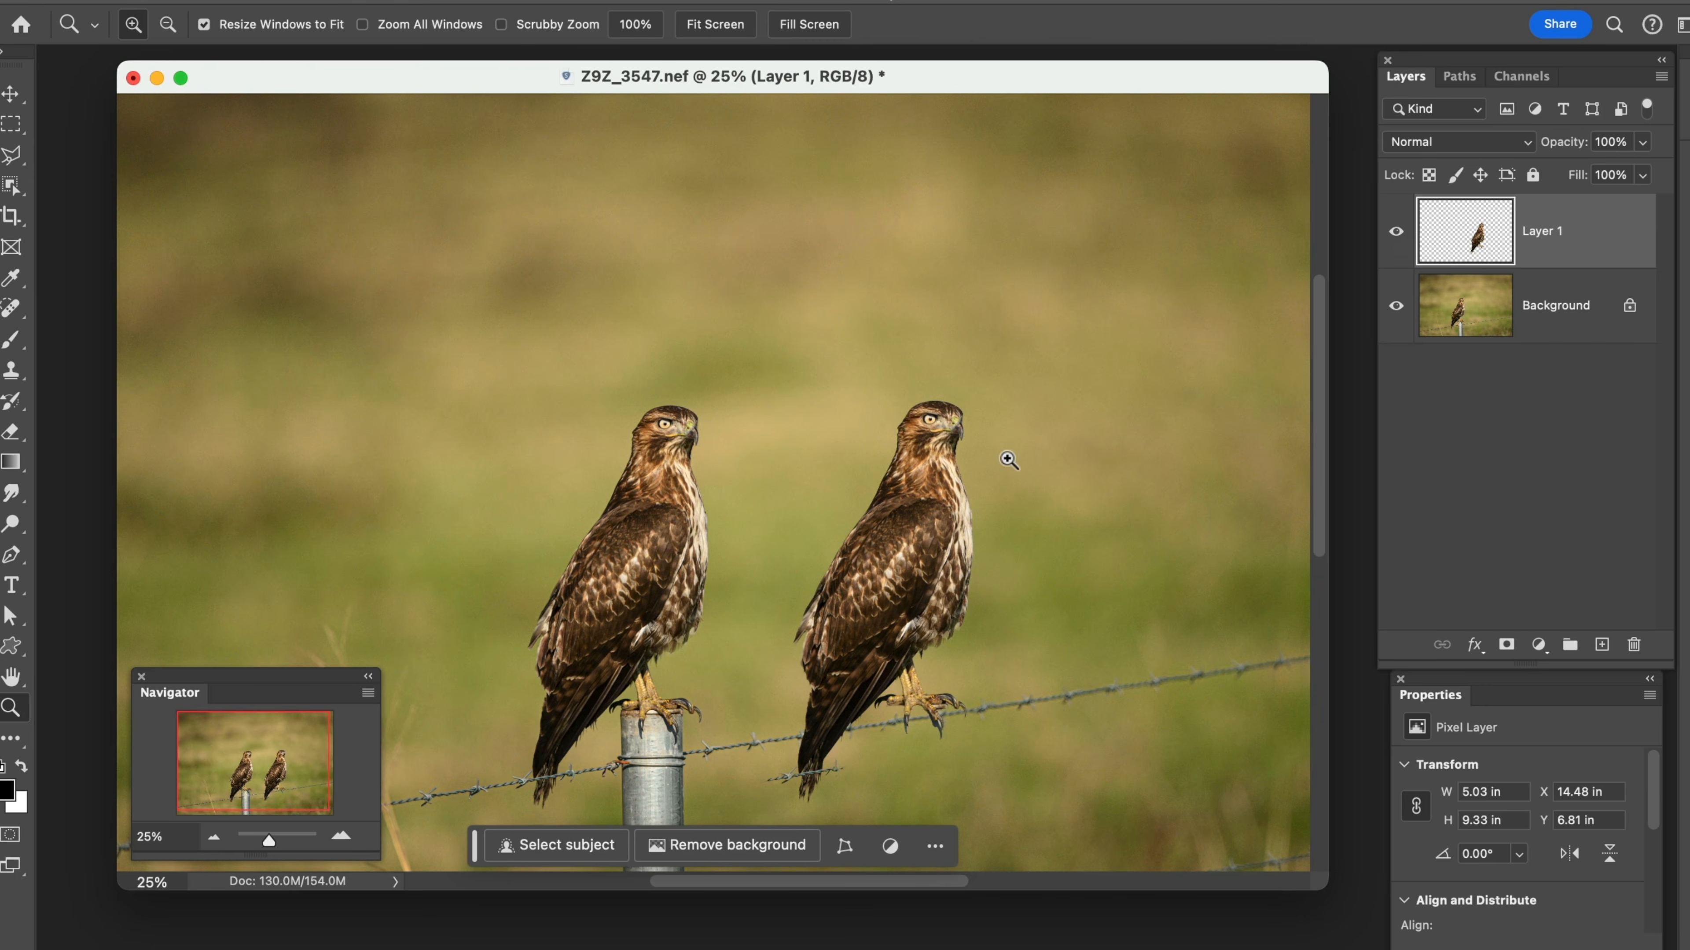
key("v")
left_click_drag(918, 509, 888, 570)
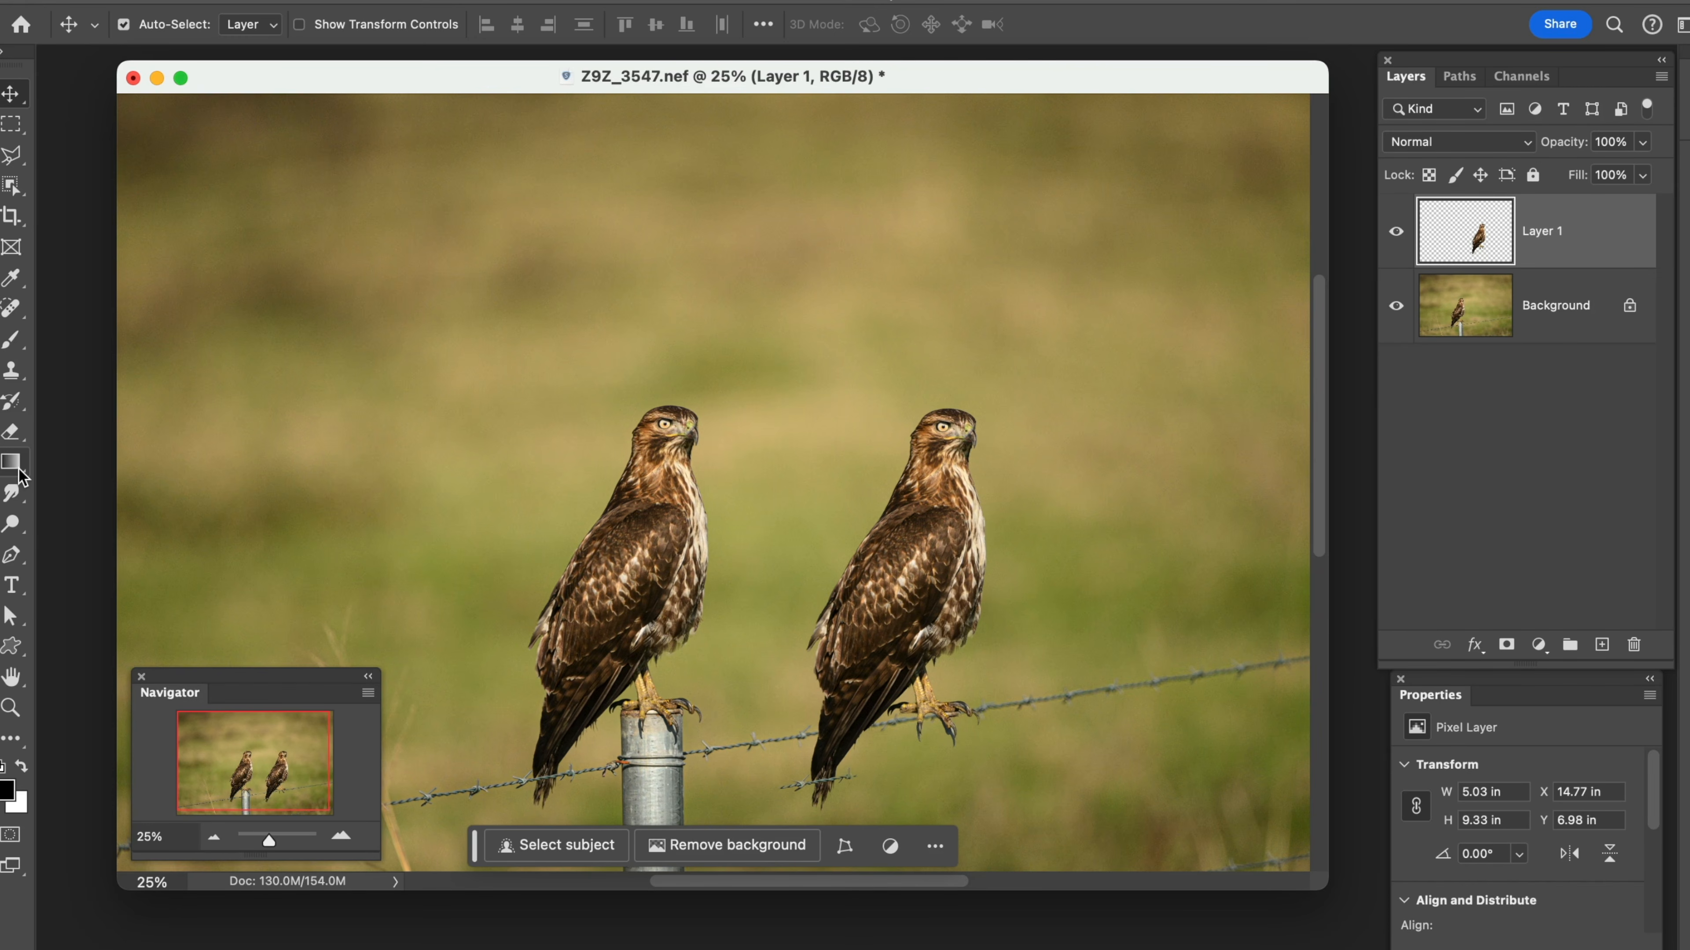
Add a new empty layer above Layer 1 and set up the Gradient tool in Gradient mode with the black-to-white preset
left_click(18, 471)
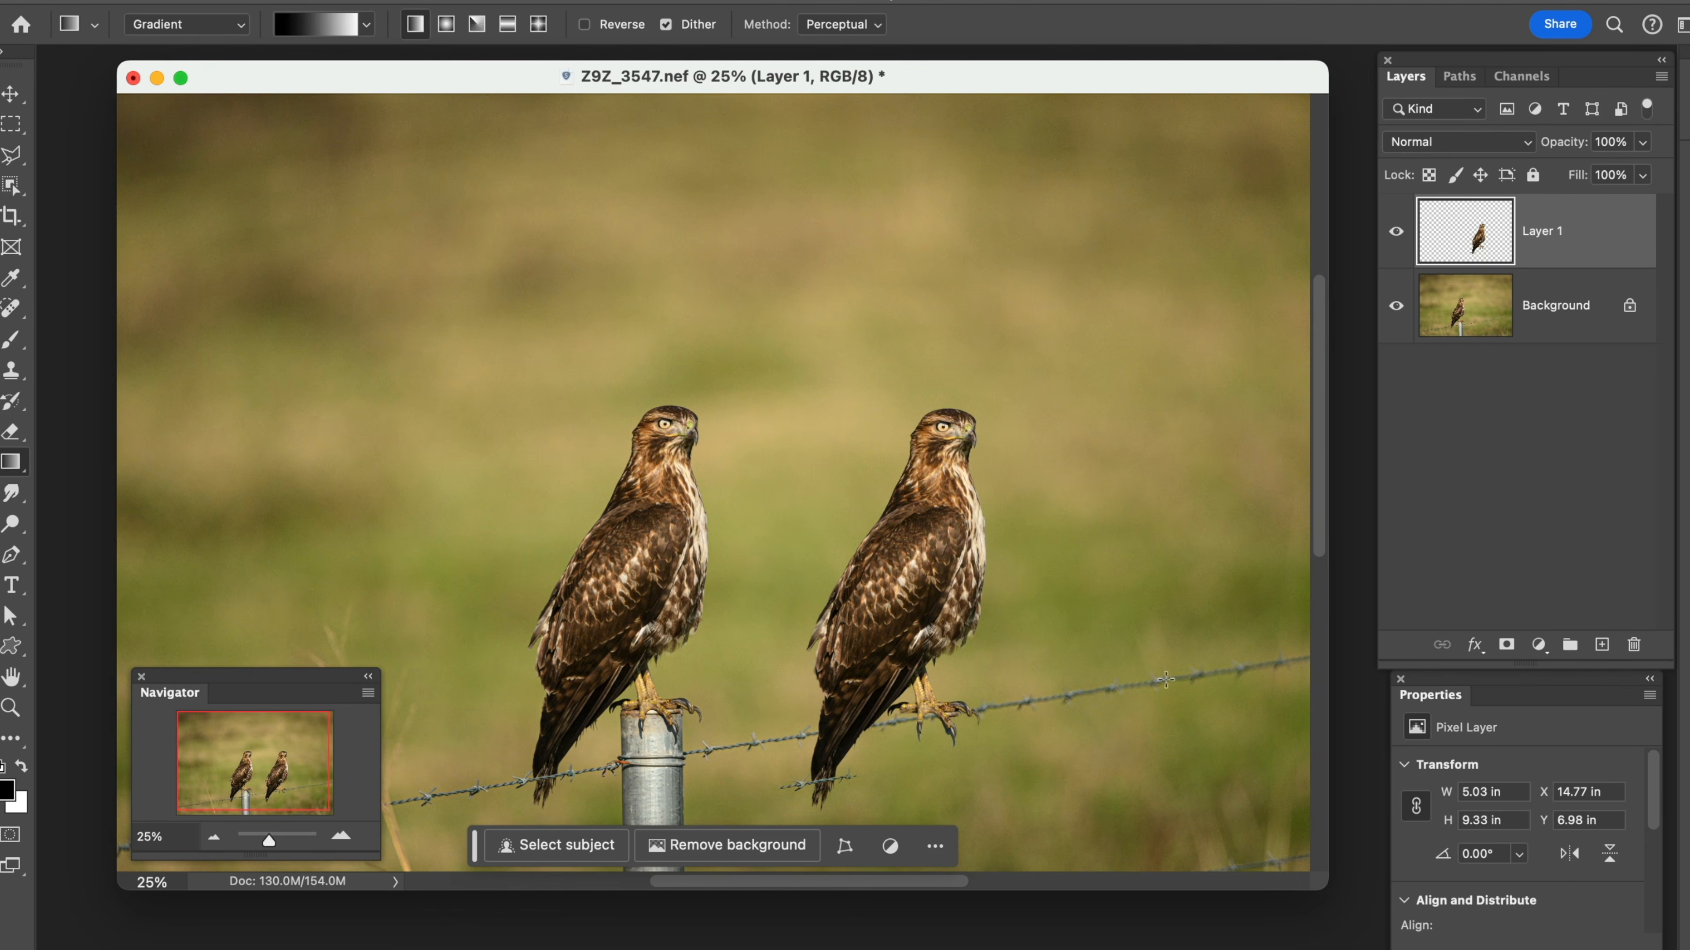
left_click(1604, 645)
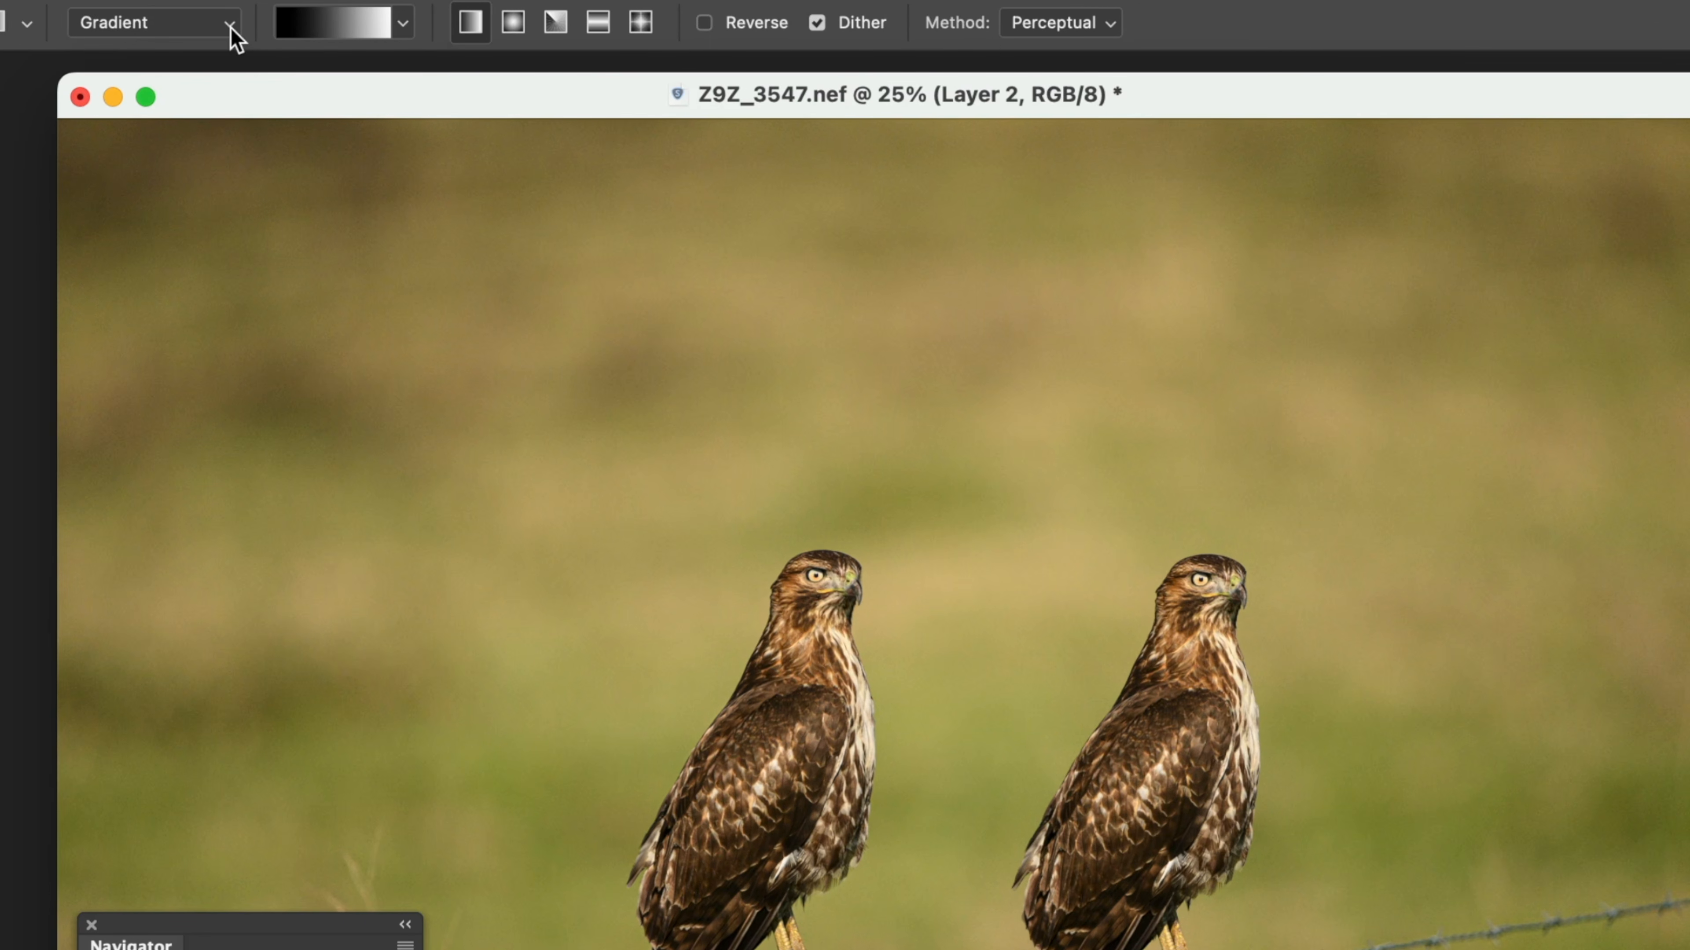
left_click(233, 33)
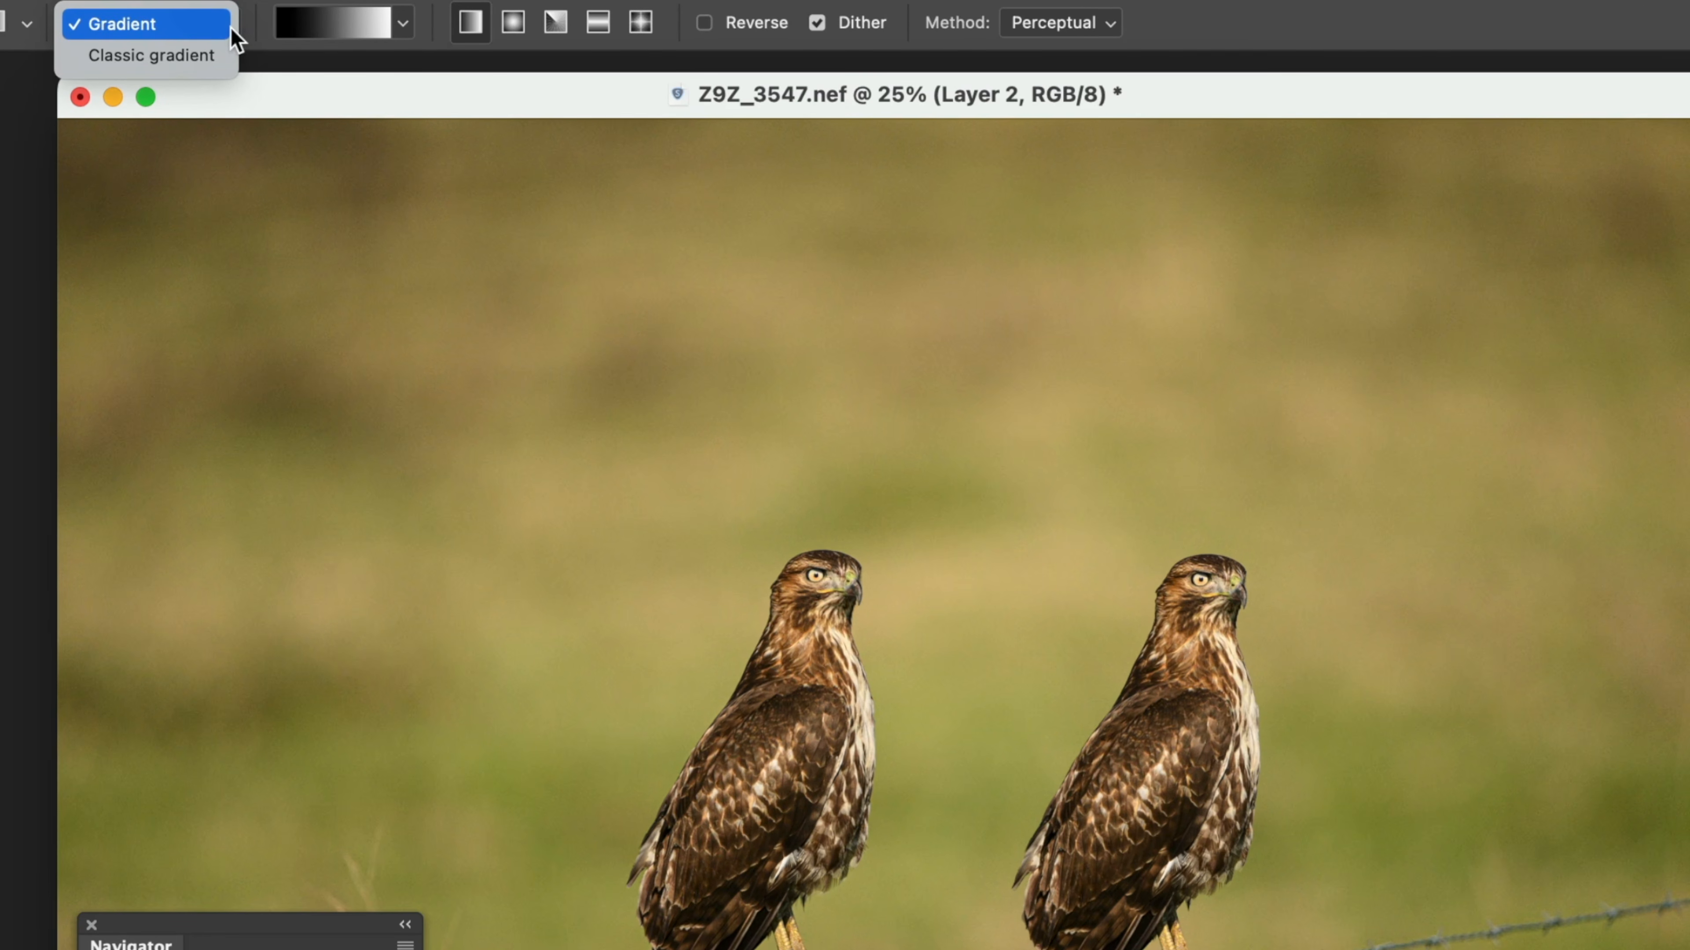
left_click(231, 28)
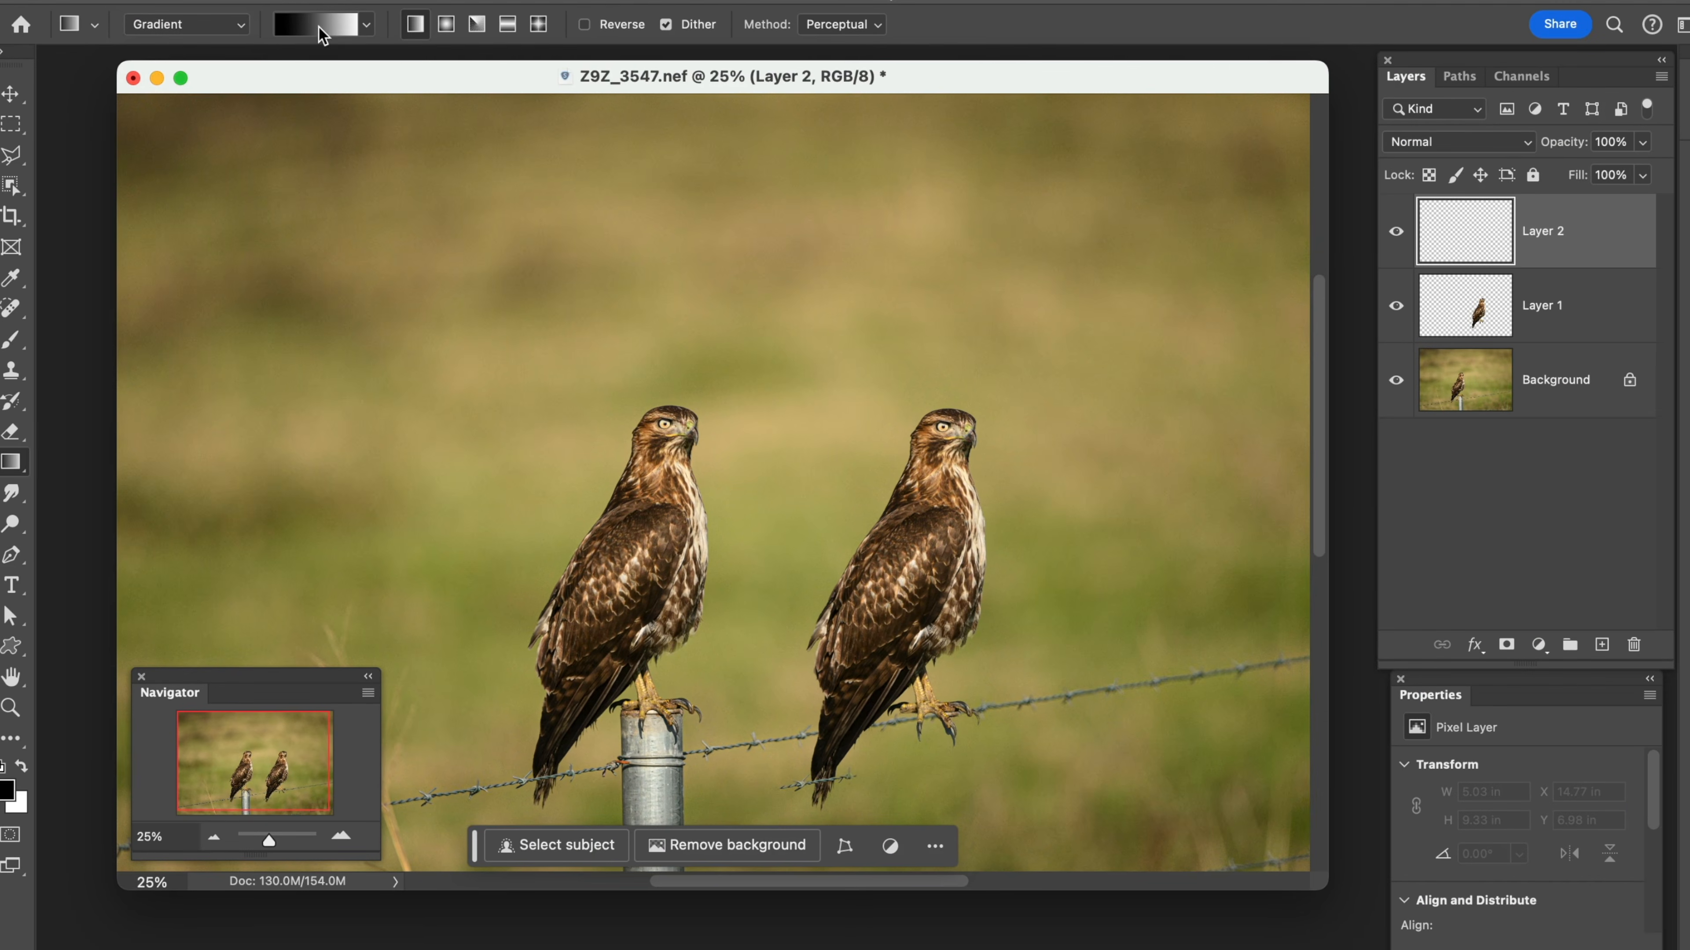
left_click(368, 27)
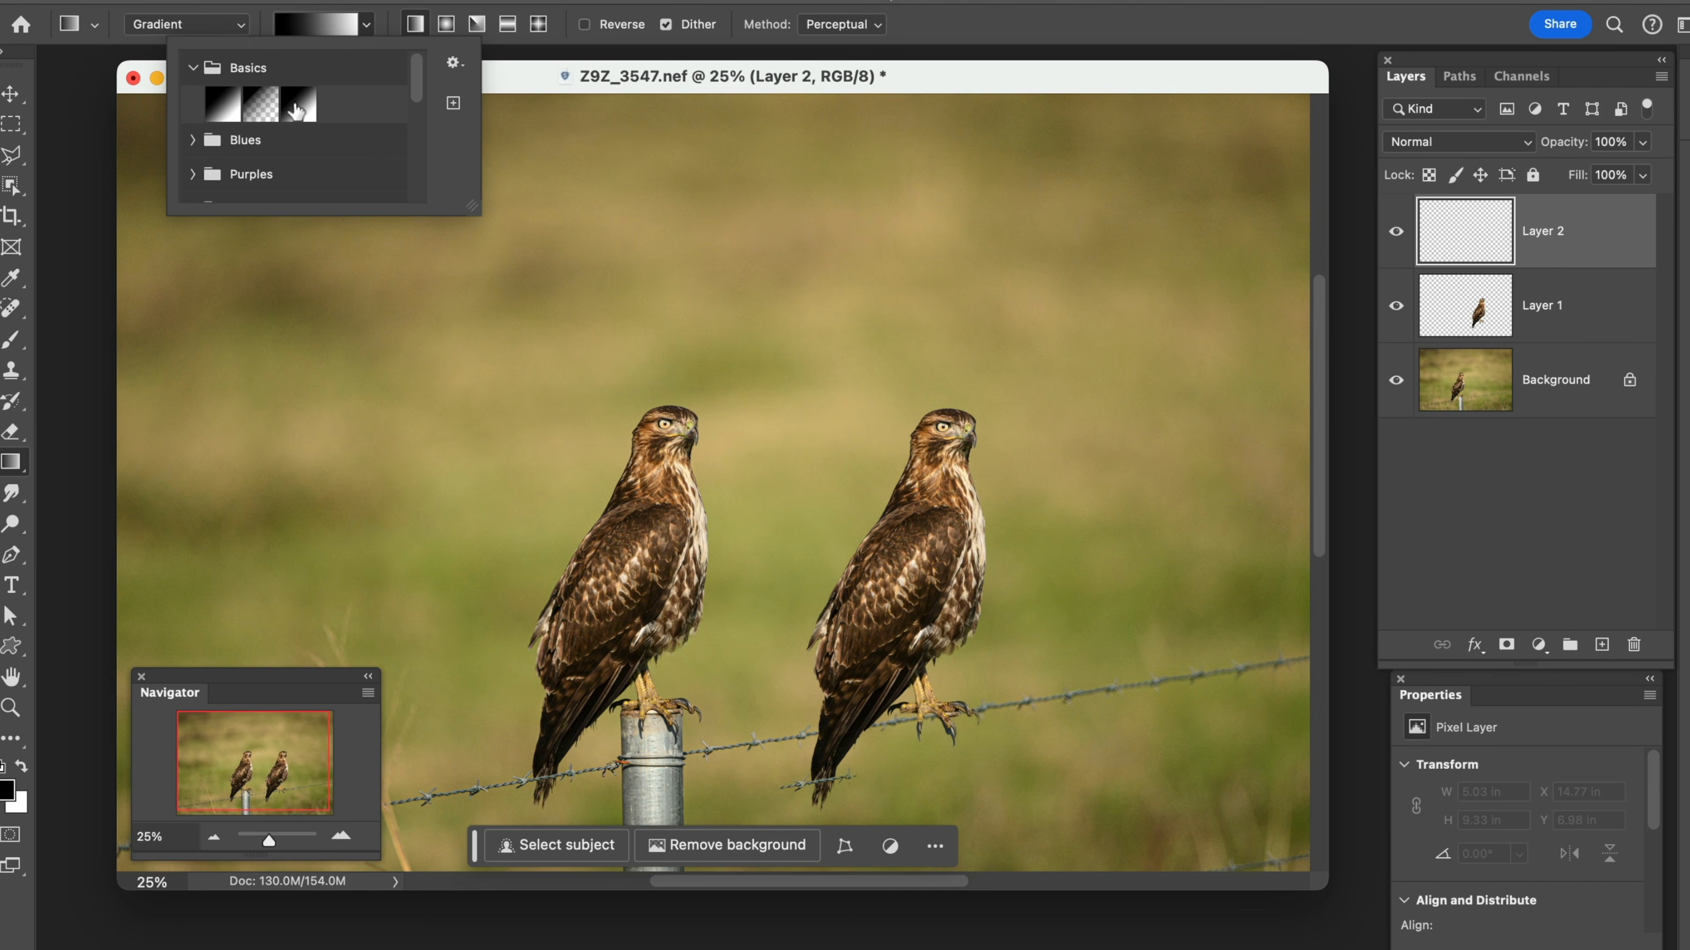
left_click(366, 26)
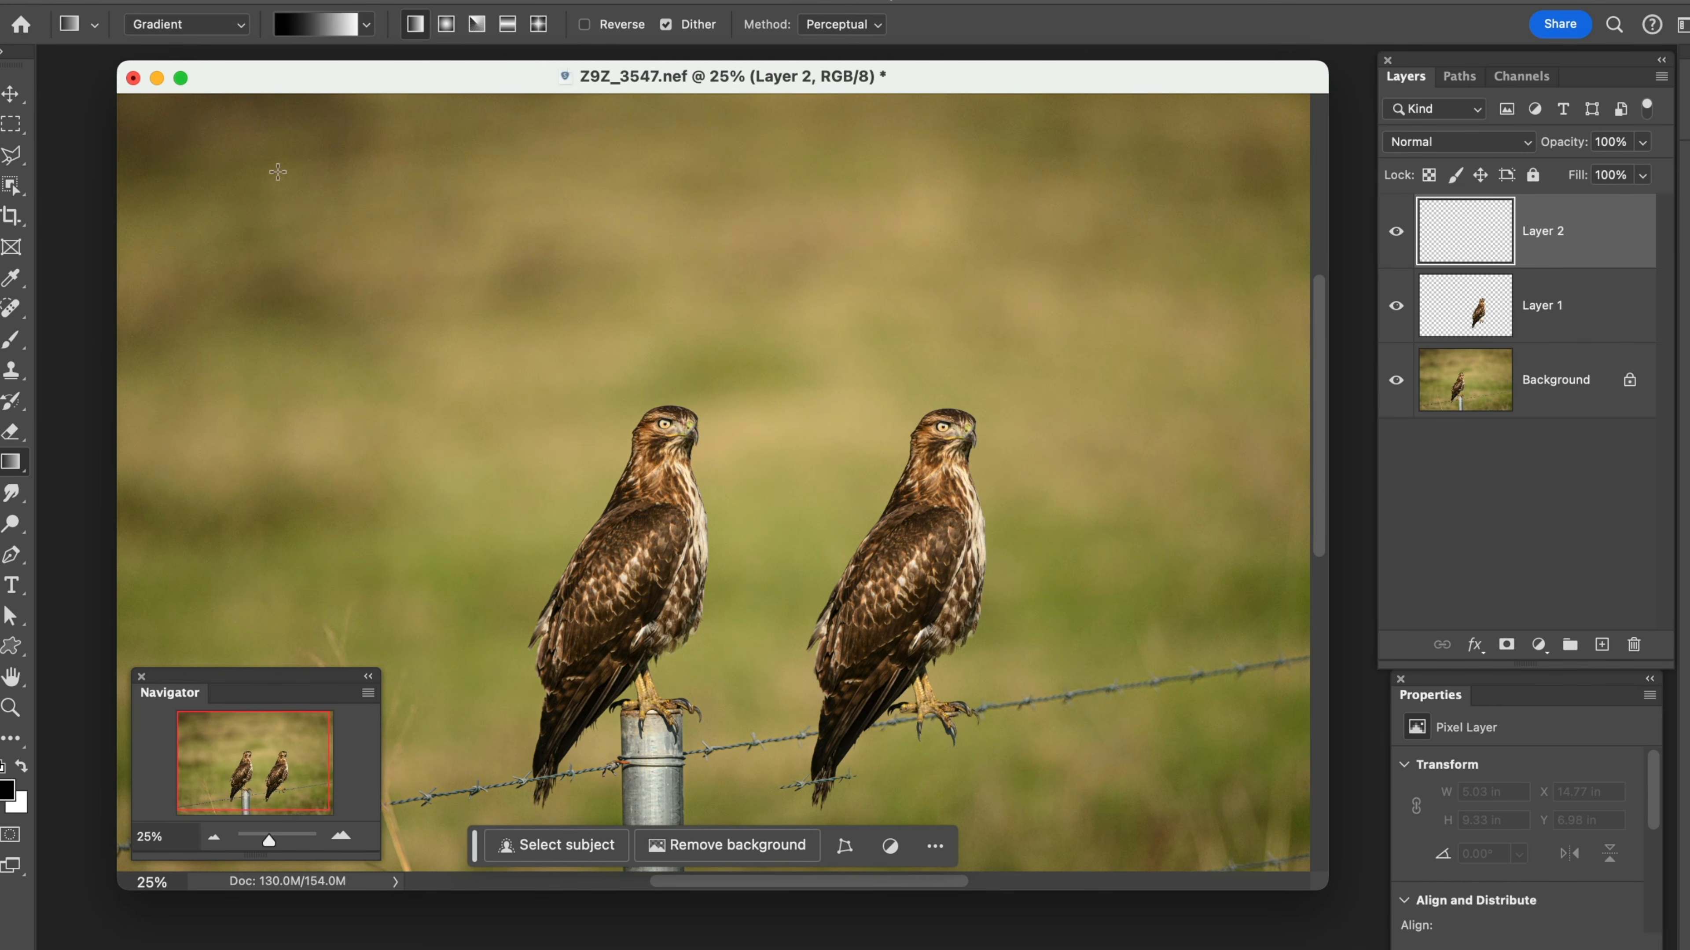
Draw a diagonal black-to-white linear gradient across the photo and reposition its endpoints until it runs almost horizontally at about 64% scale
left_click_drag(214, 218, 756, 630)
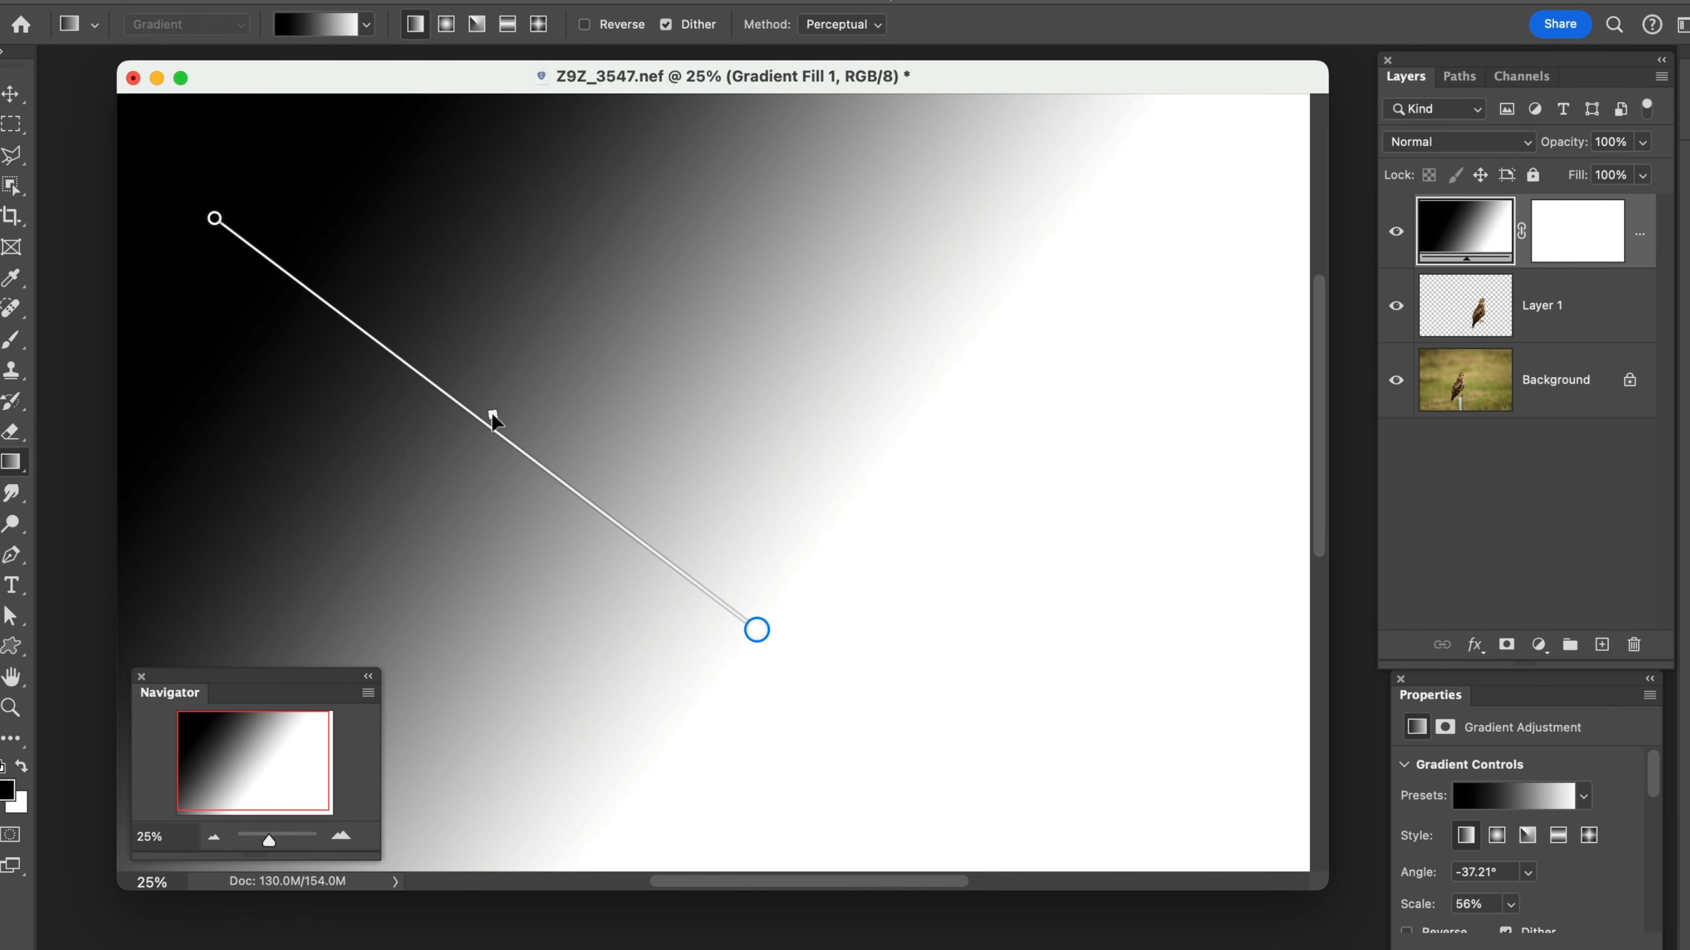
left_click_drag(491, 413, 449, 453)
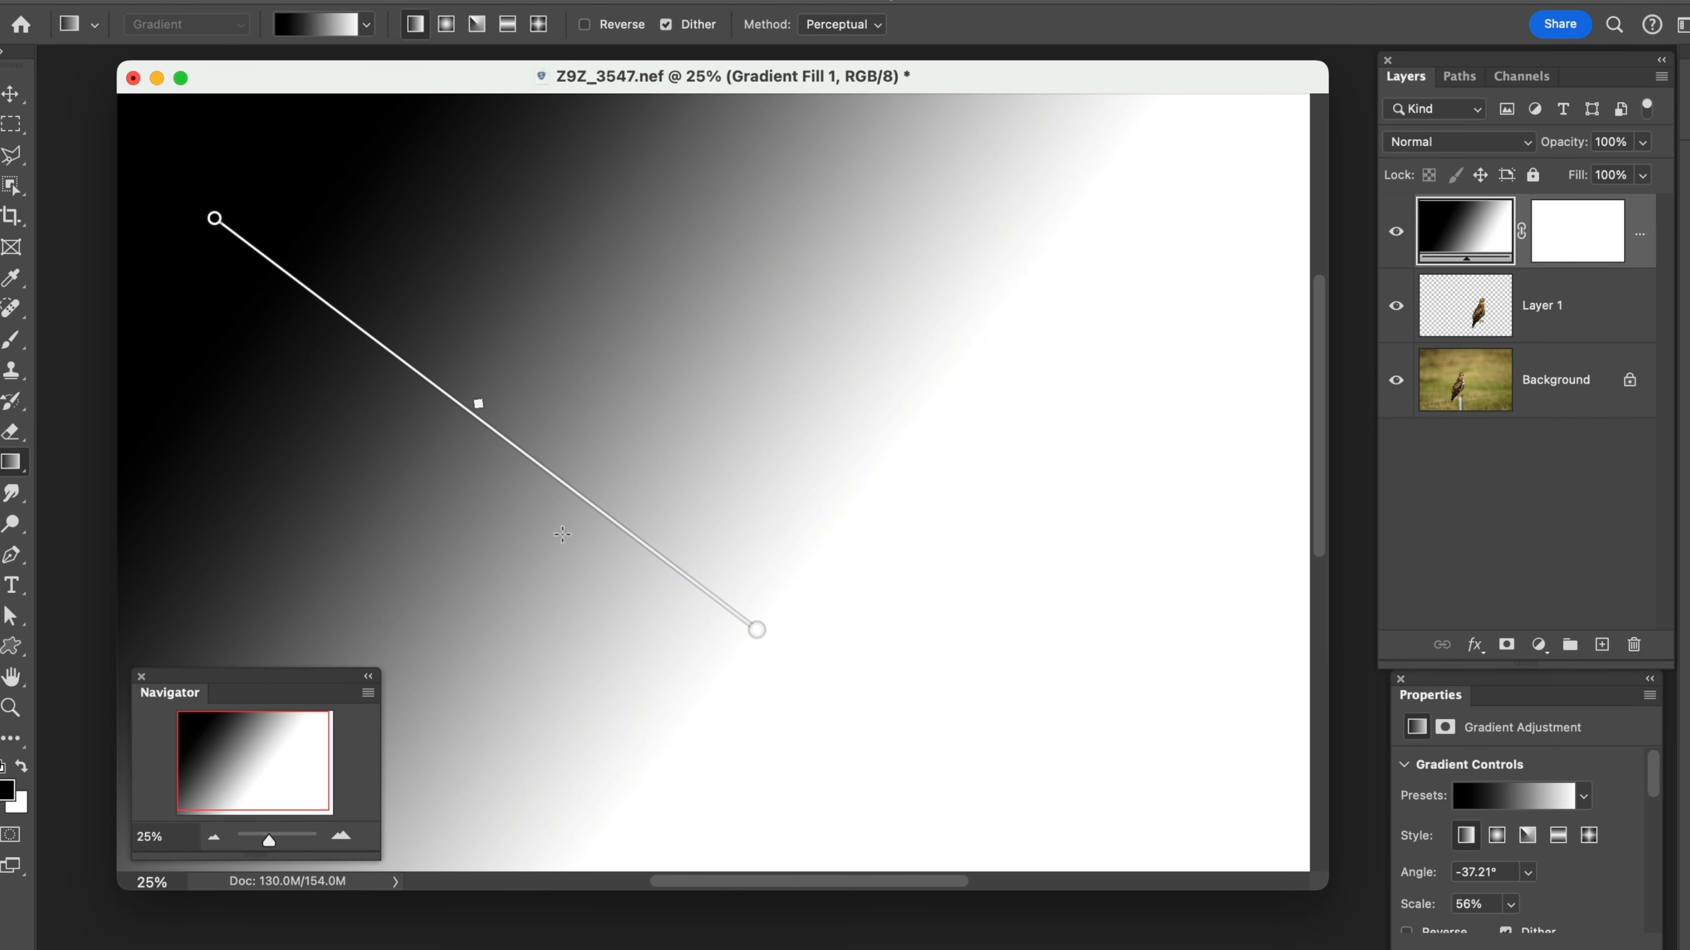
left_click_drag(762, 632, 868, 417)
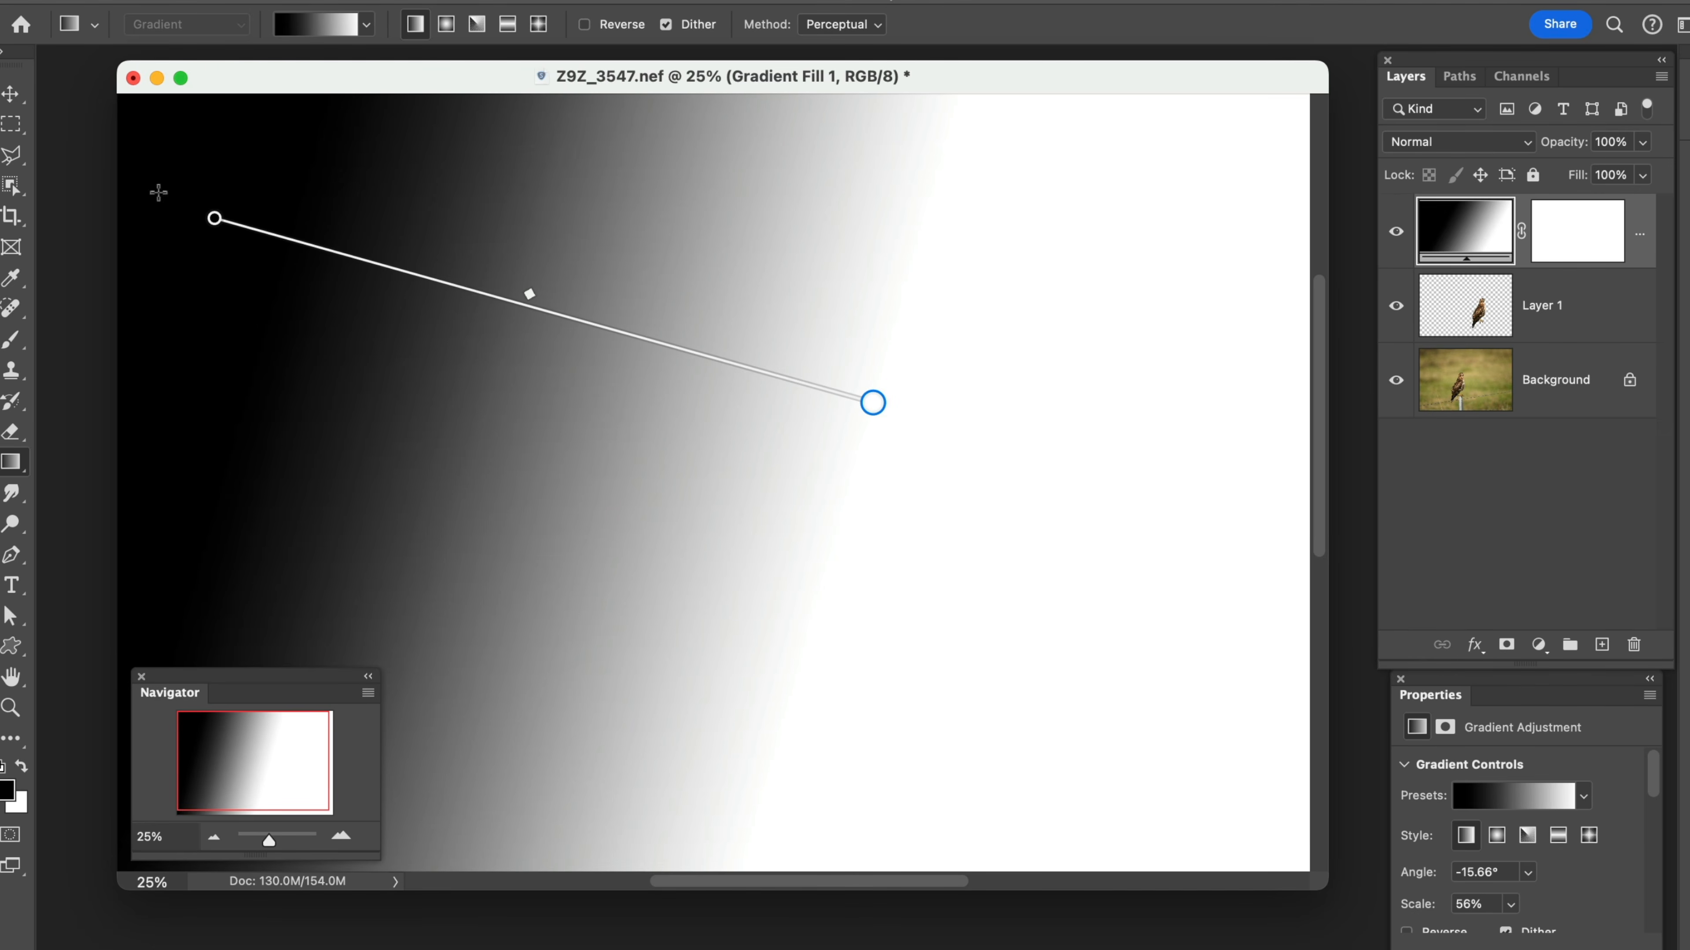
left_click_drag(219, 225, 455, 414)
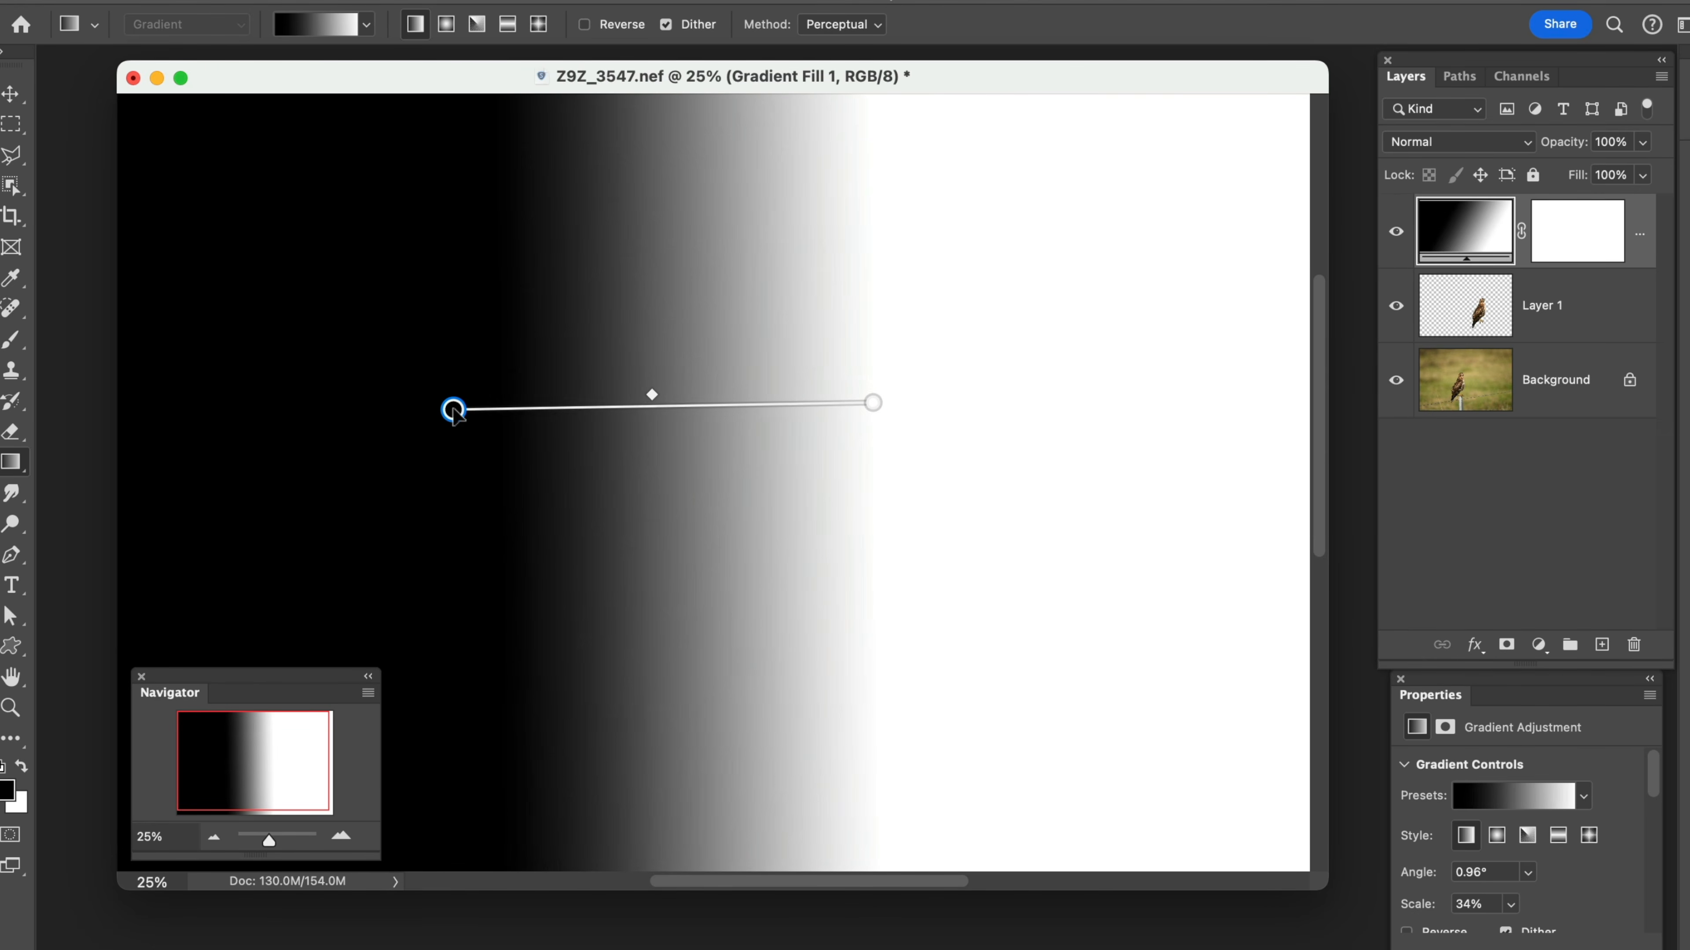
left_click_drag(875, 404, 1237, 405)
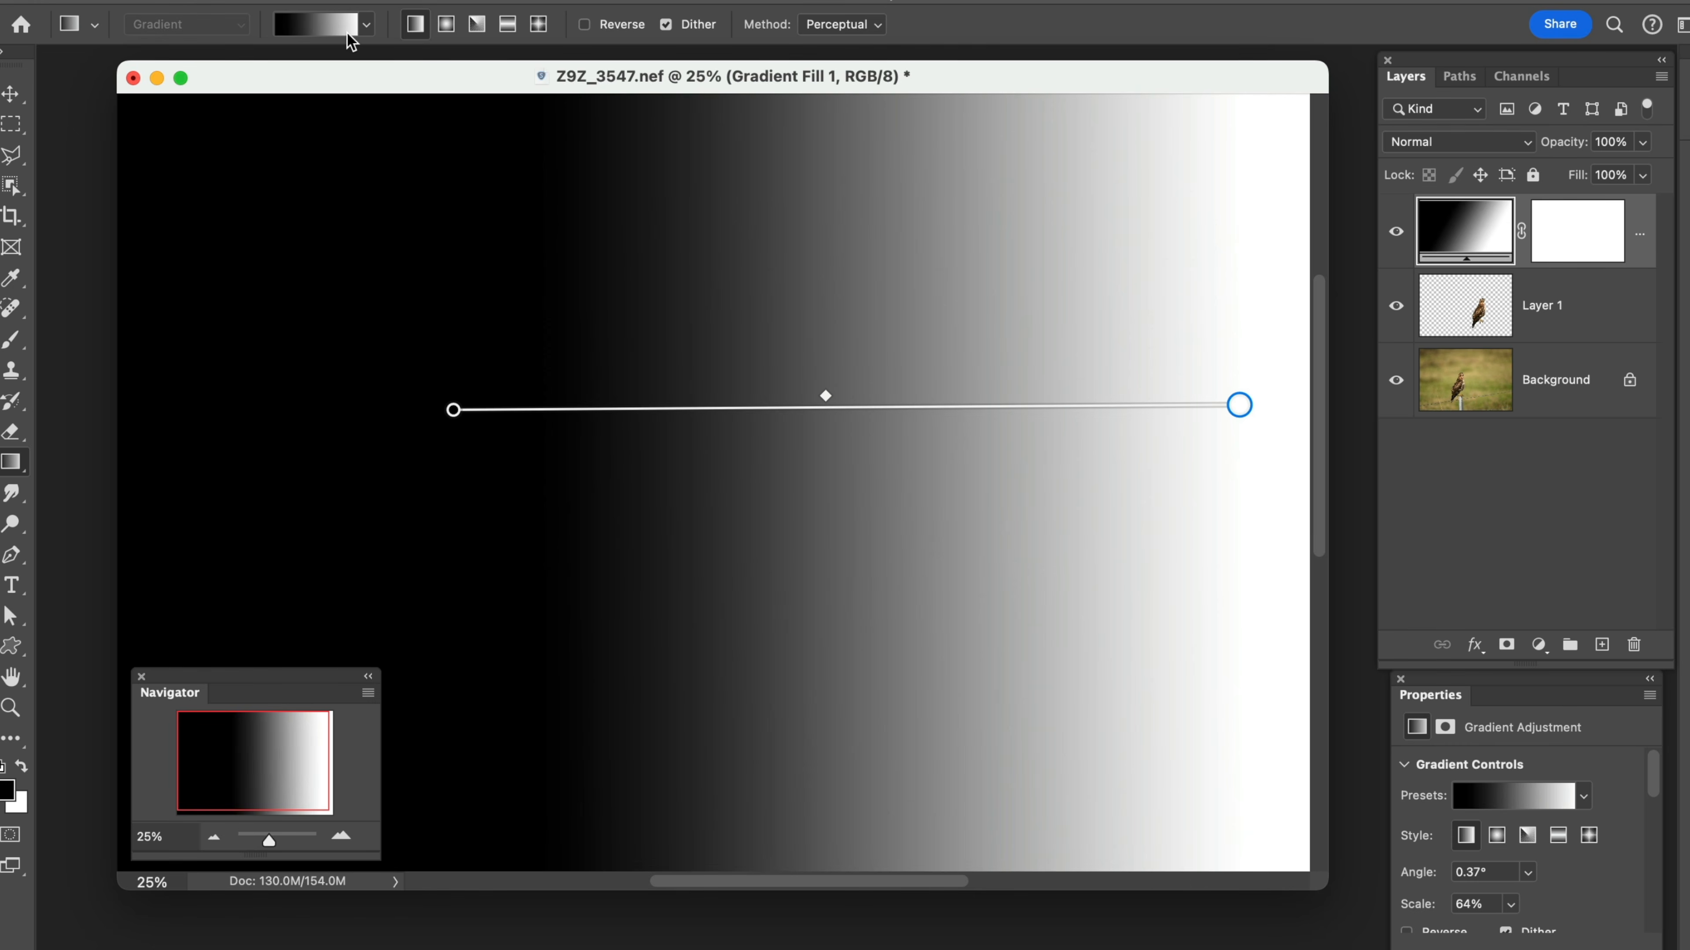
Undo all the black-to-white gradient edits back to the empty Layer 2
key("super+z")
key("super+z")
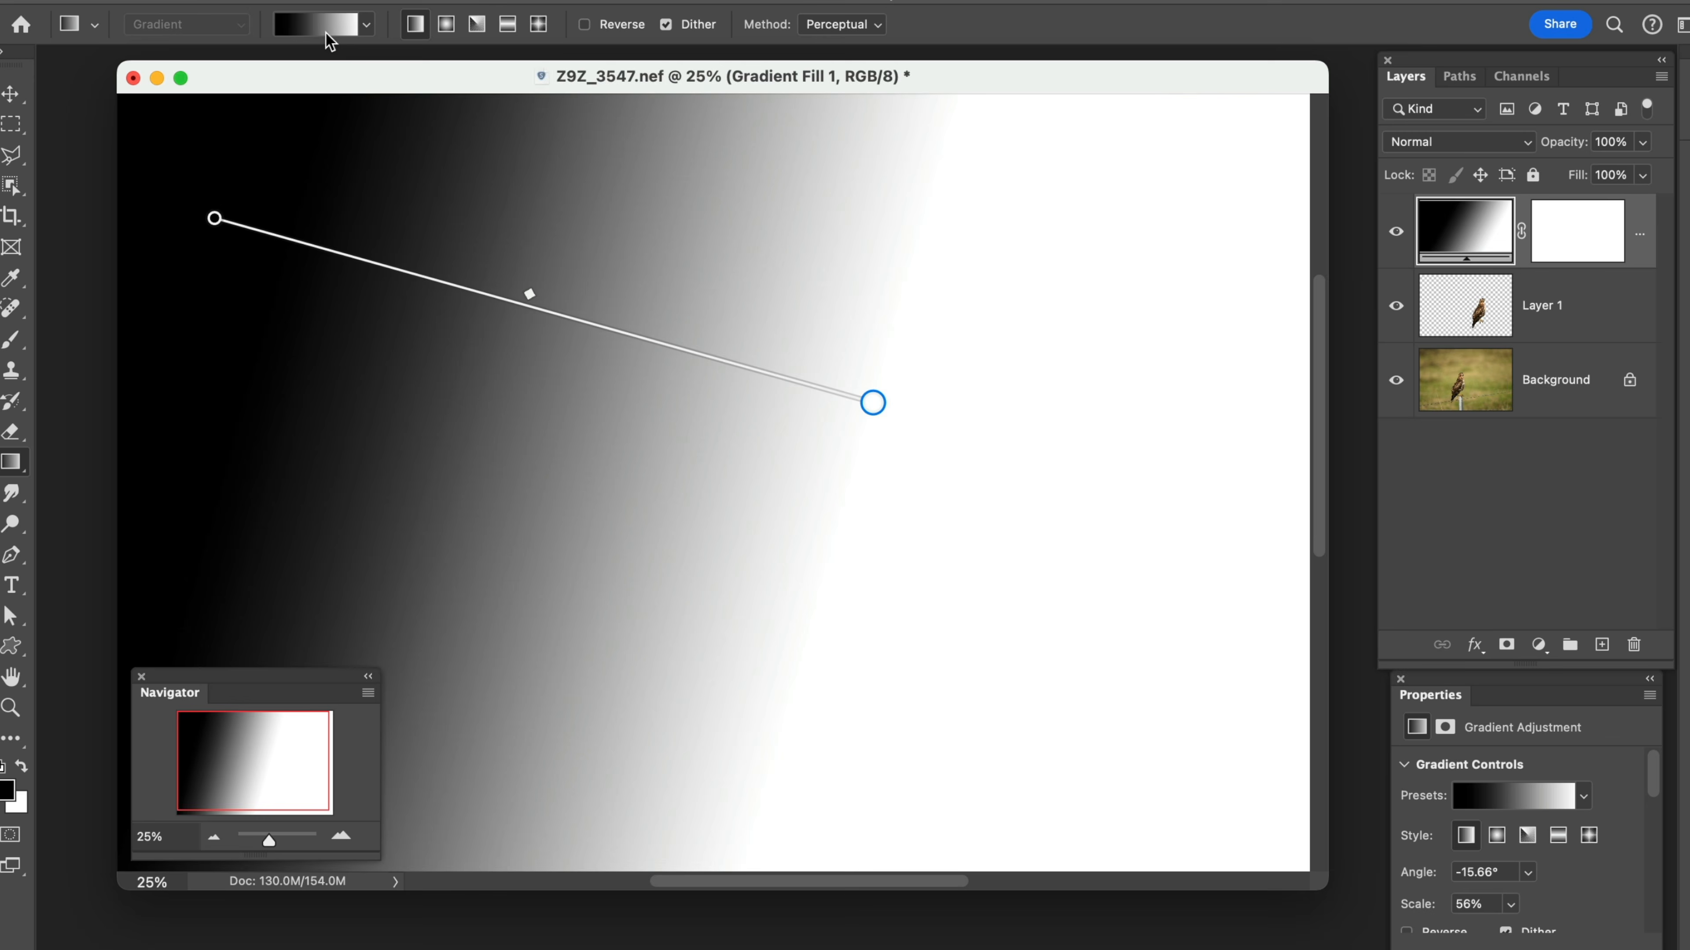
key("super+z")
key("super+z")
key("super+z")
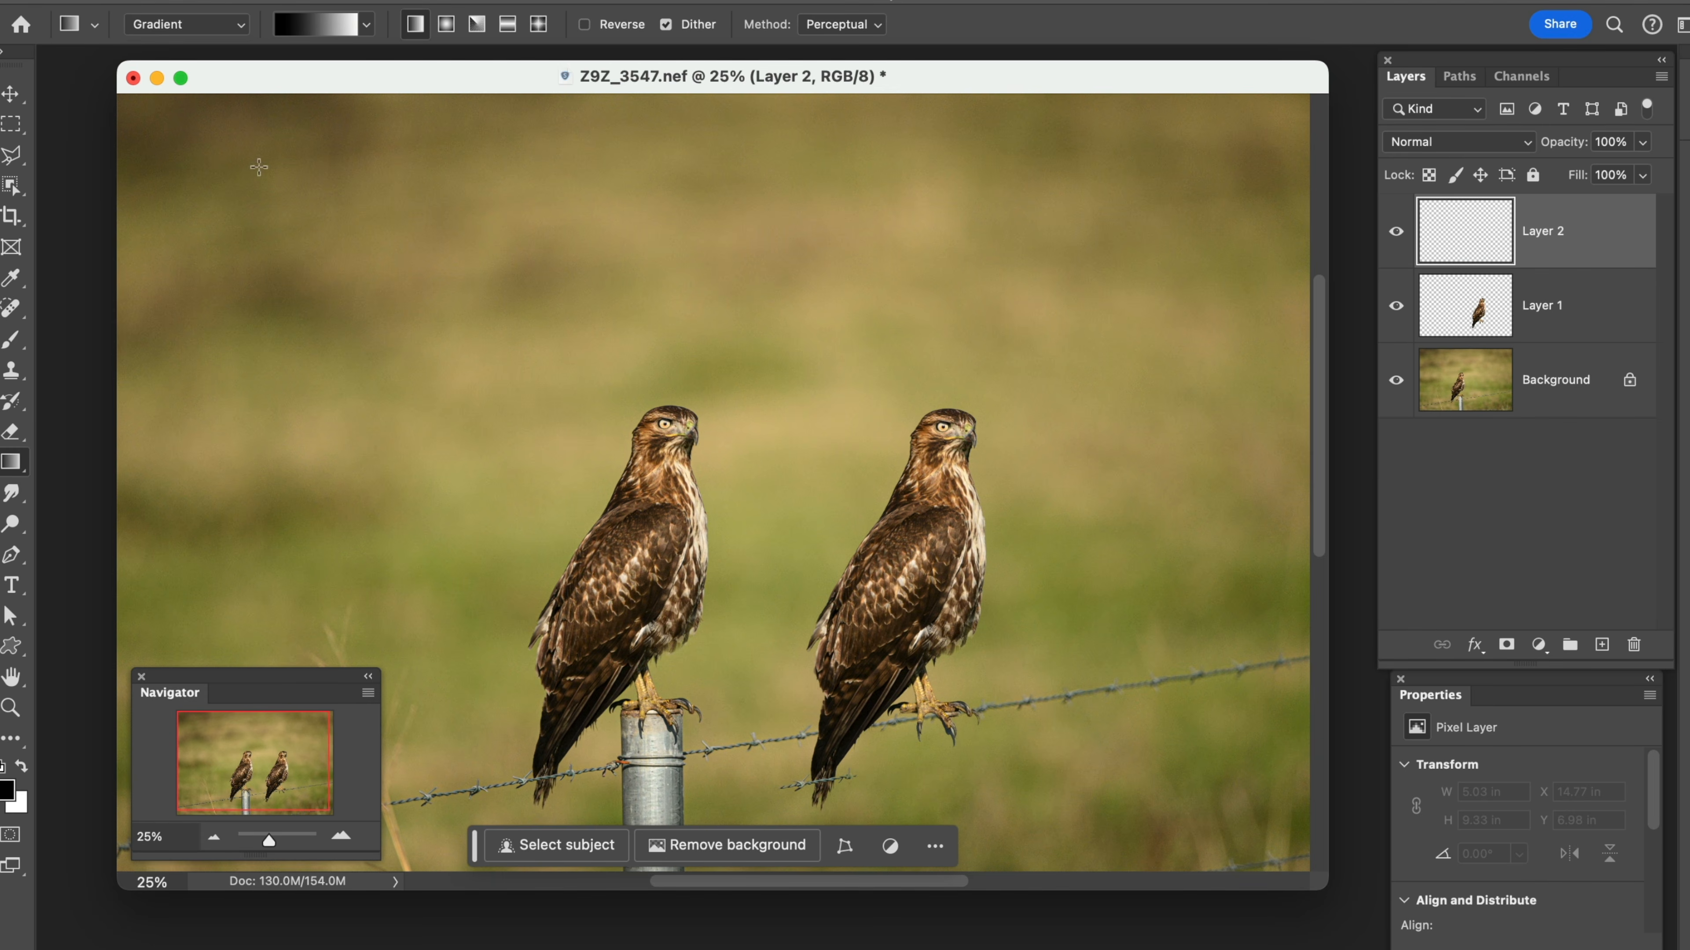
Choose the black-to-transparent preset from Basics and draw a linear gradient diagonally across the photo at about -21° and 71% scale
left_click(365, 30)
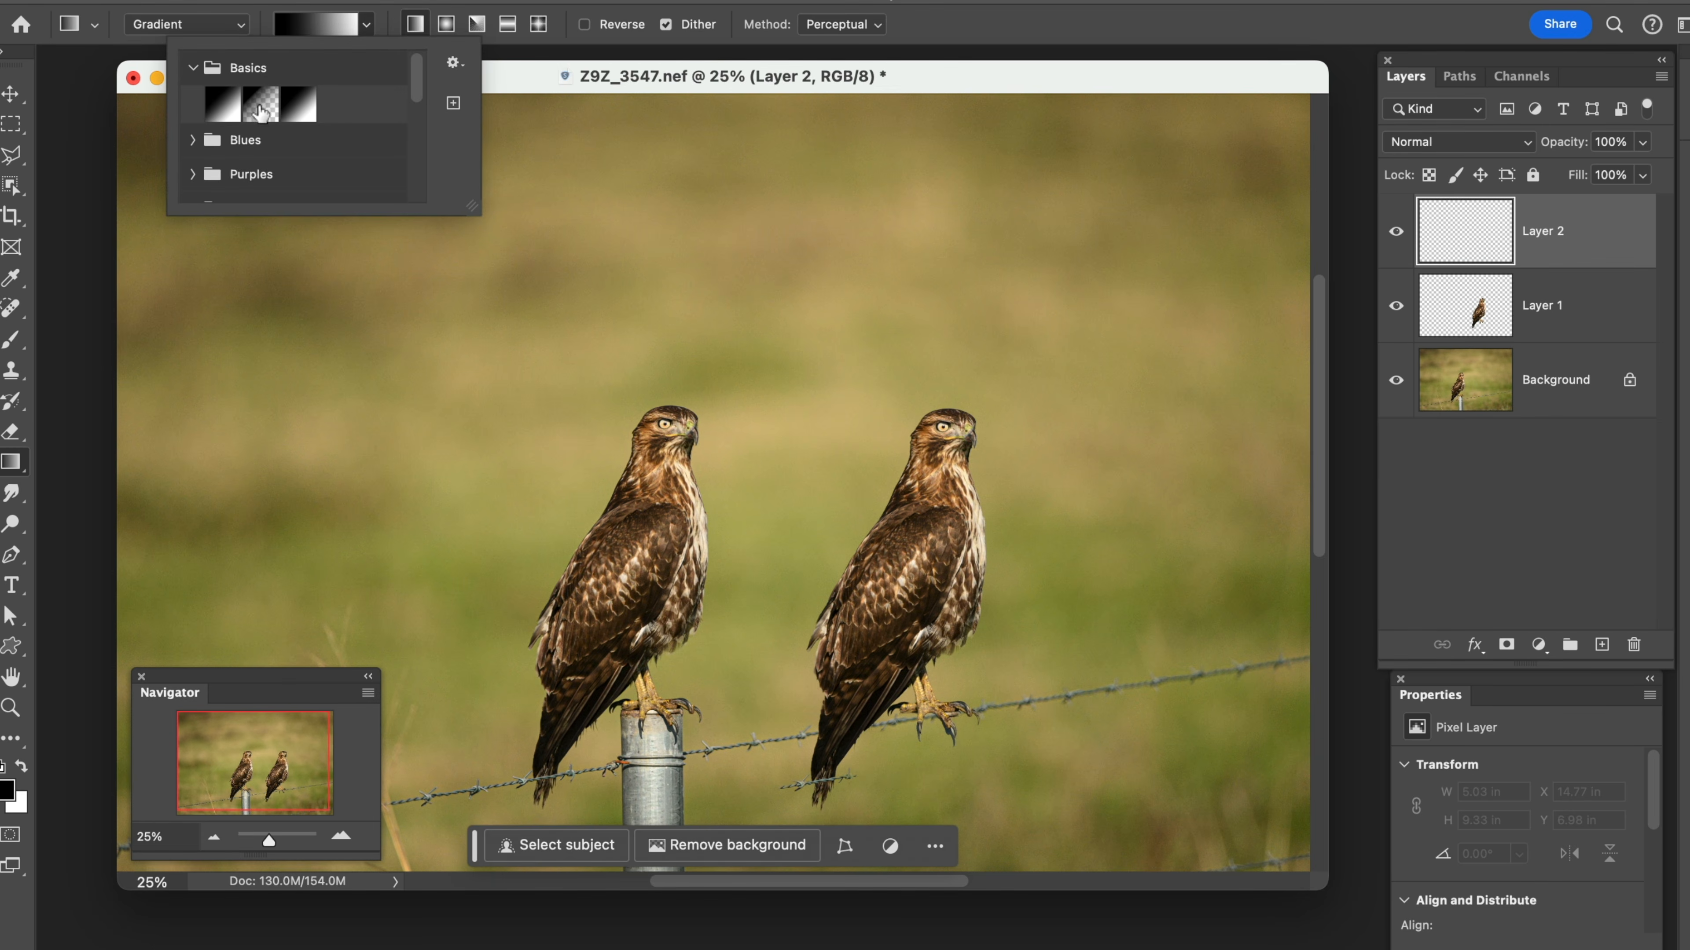
left_click(260, 107)
left_click(532, 83)
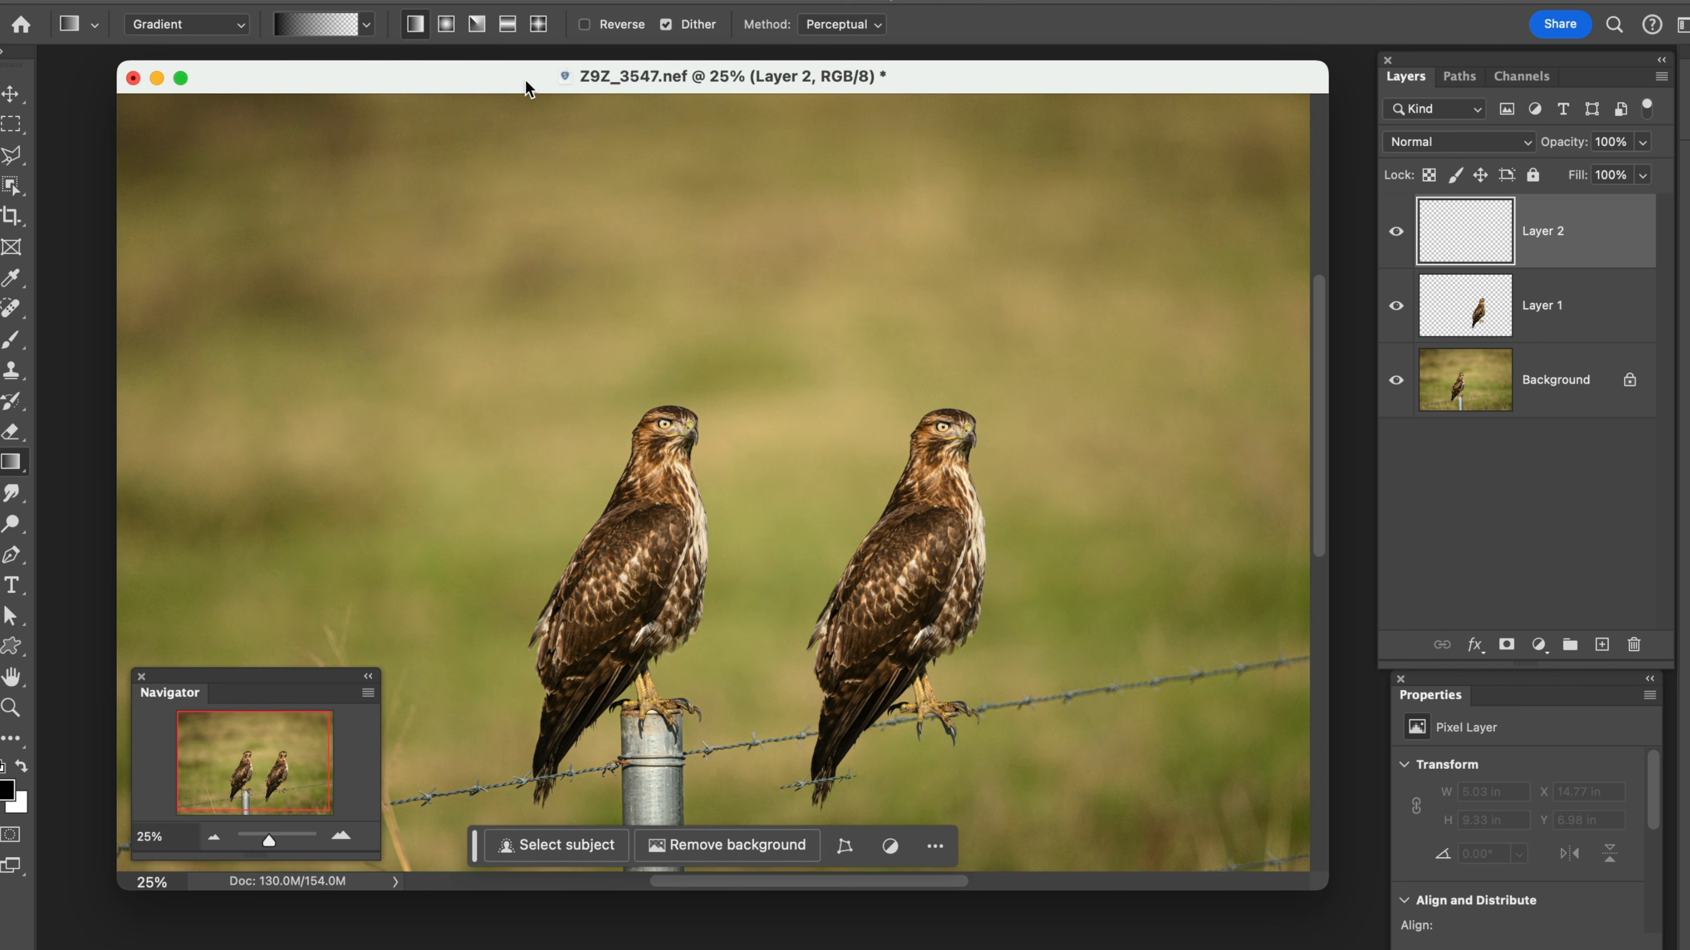
left_click_drag(284, 240, 1090, 549)
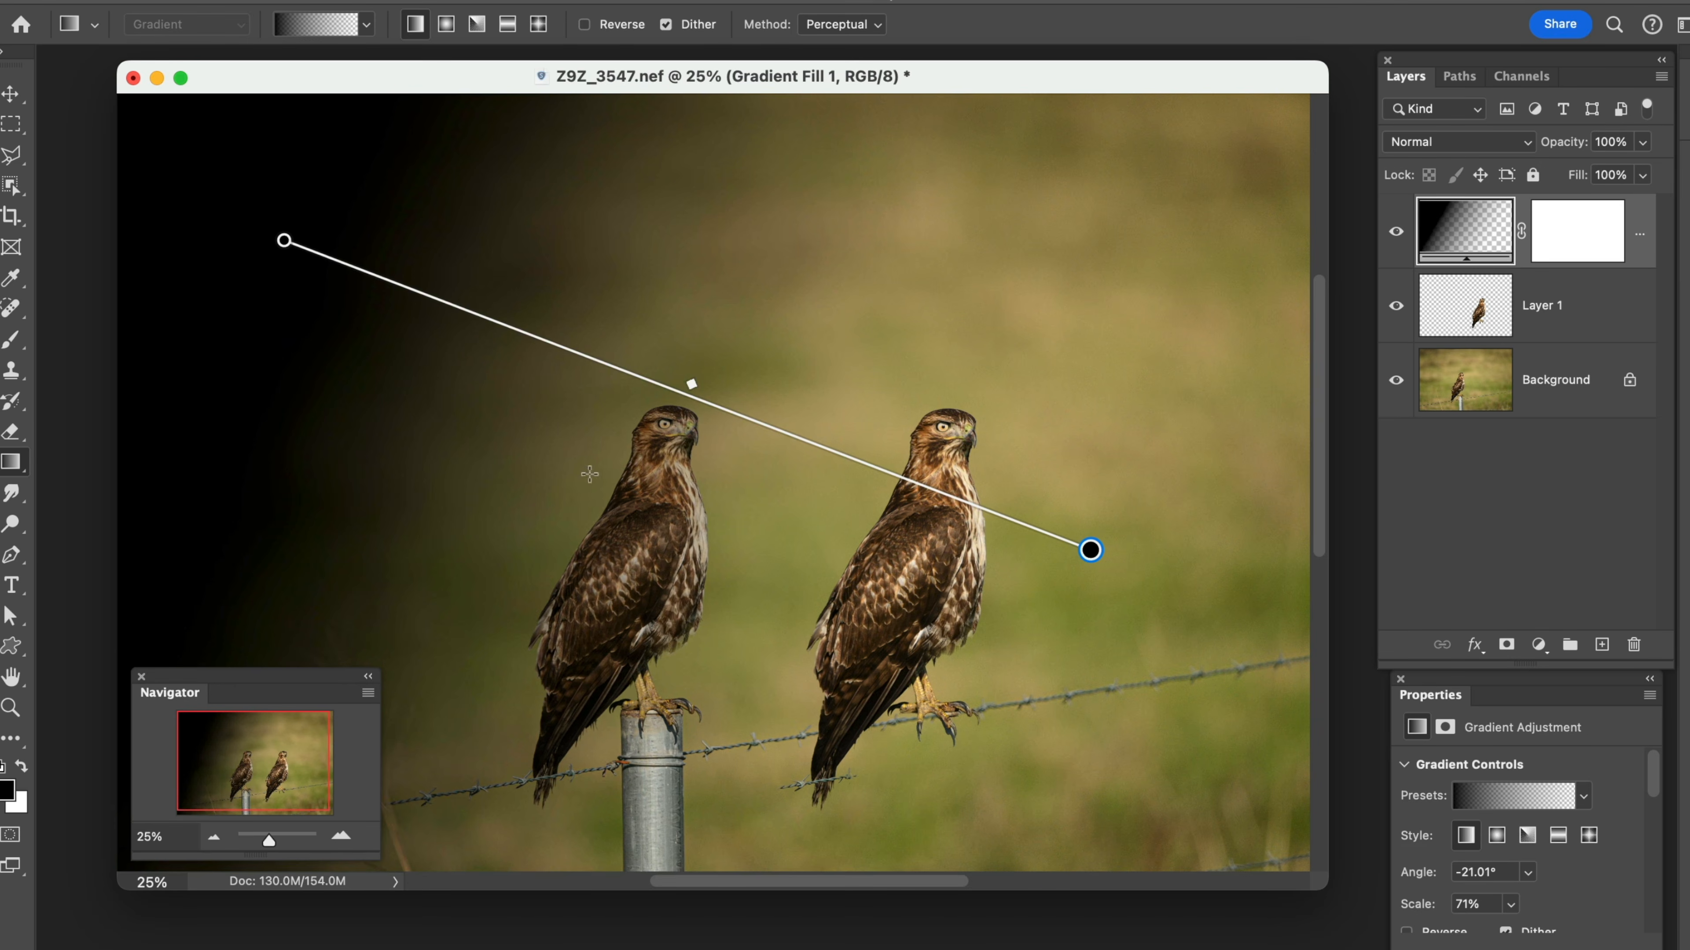
Level the black-to-transparent gradient to about 0° at 65% scale by moving its endpoints, and delete the gradient layer
left_click_drag(691, 384, 632, 403)
left_click_drag(1090, 550, 1079, 316)
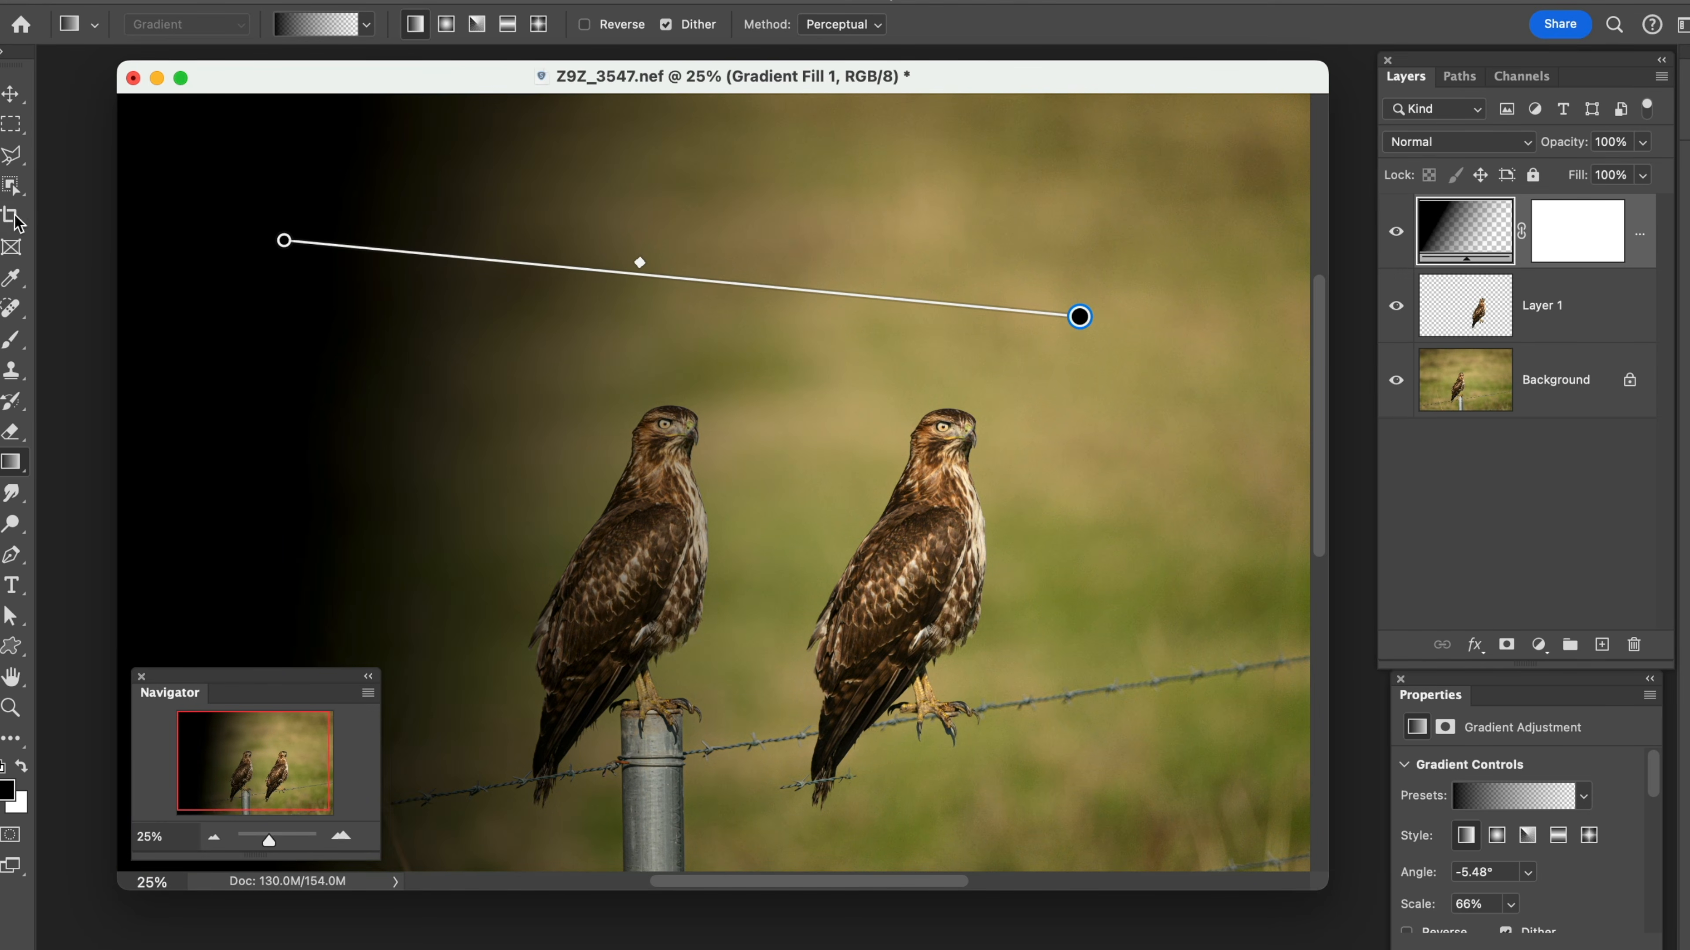
left_click_drag(284, 242, 282, 340)
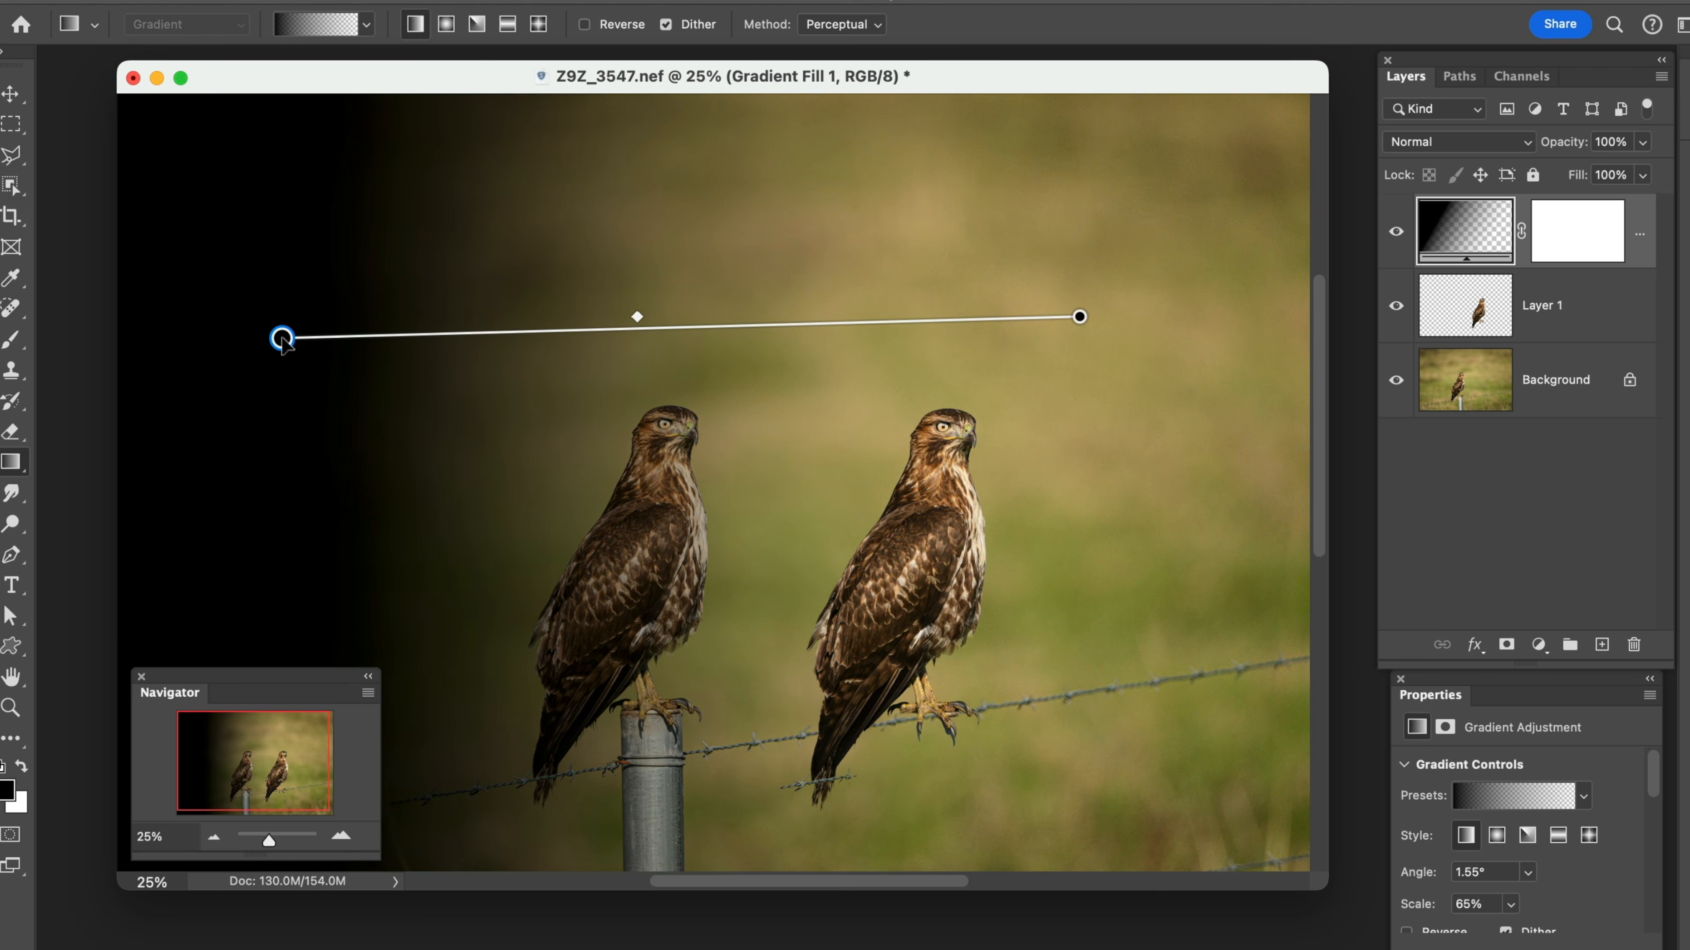
left_click_drag(1080, 321, 1076, 331)
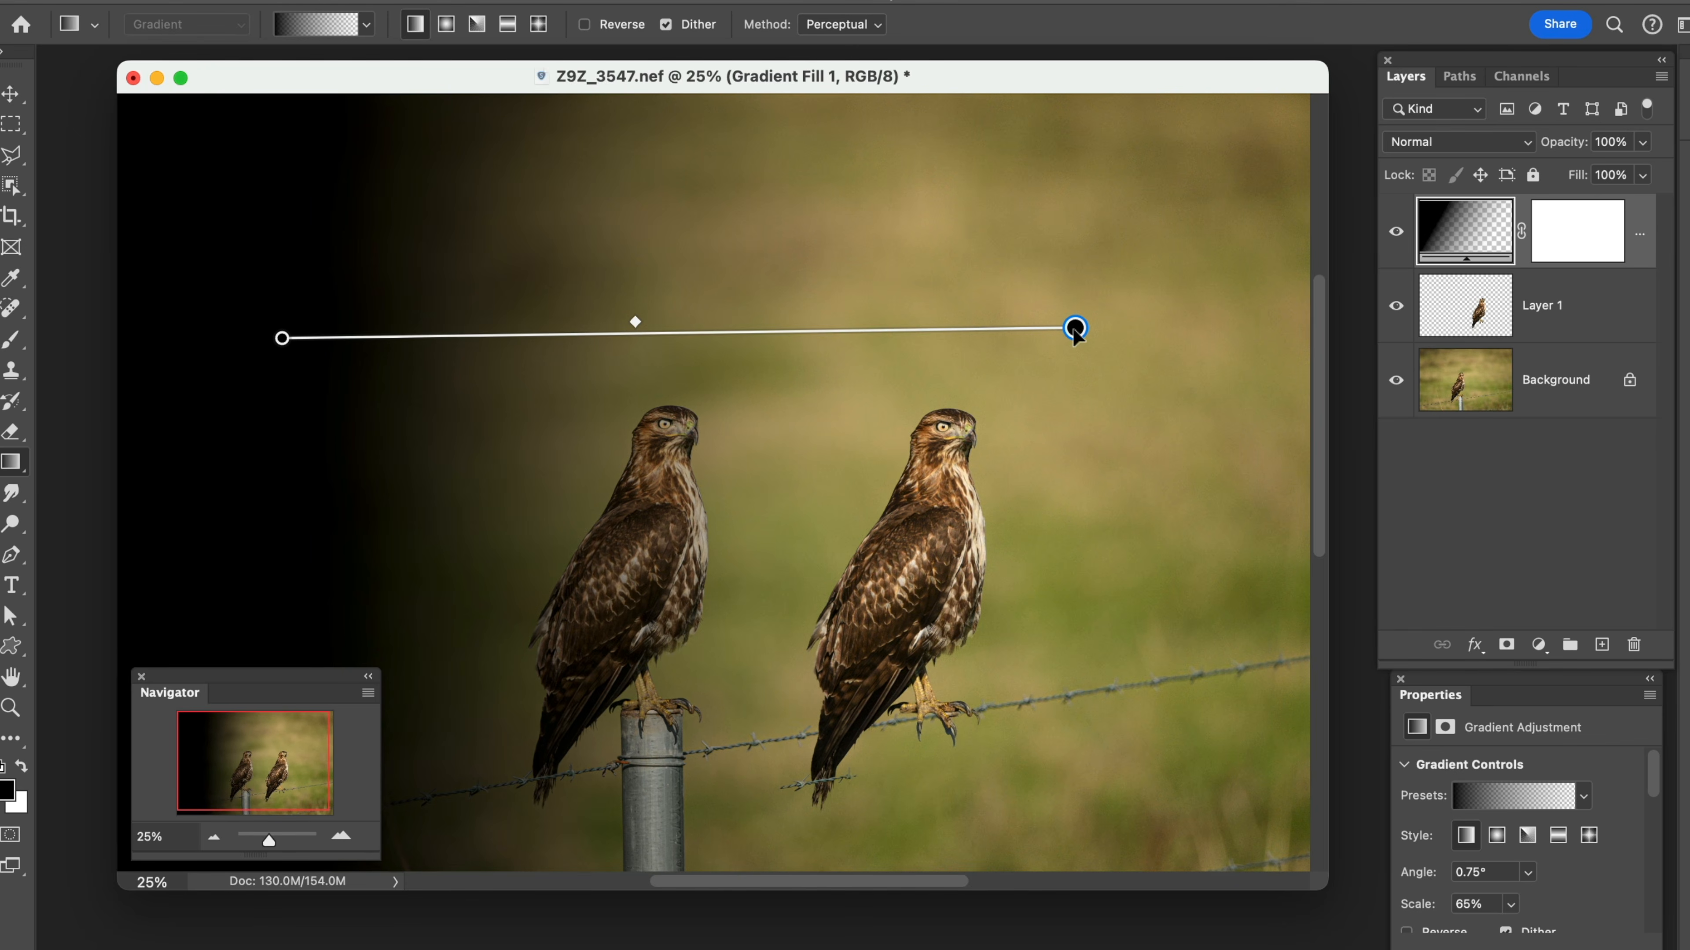
left_click_drag(1076, 336, 1071, 340)
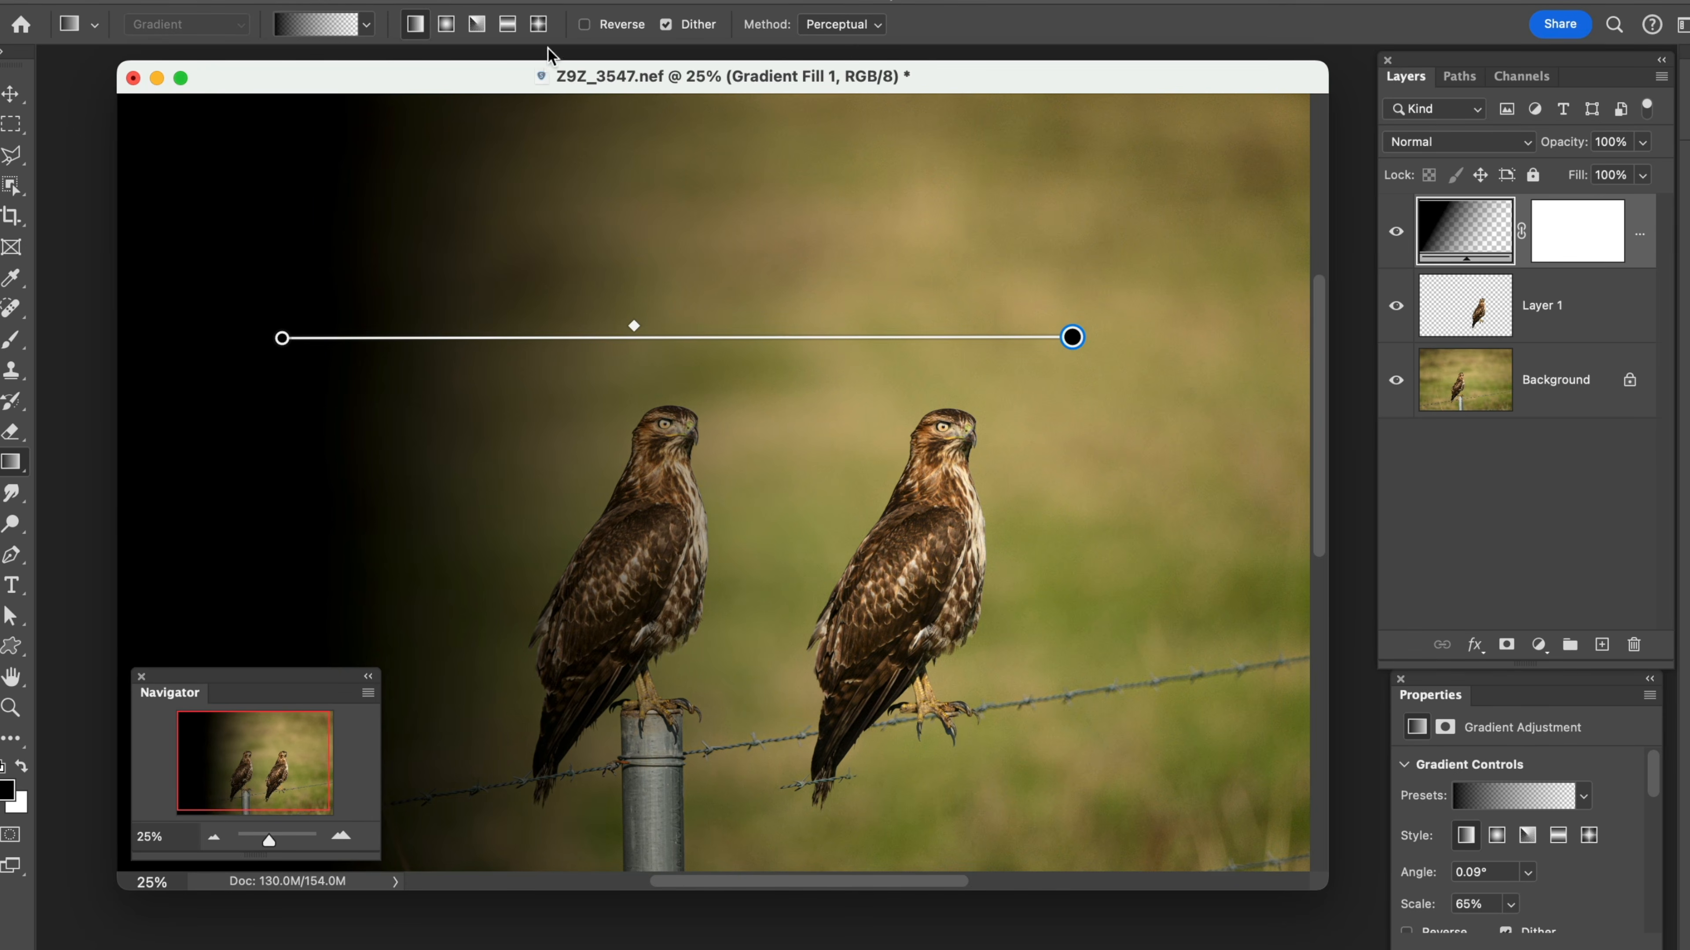
key("Delete")
Try a radial black-to-transparent gradient of about 13% scale just above the original hawk's head, and undo it
left_click(448, 27)
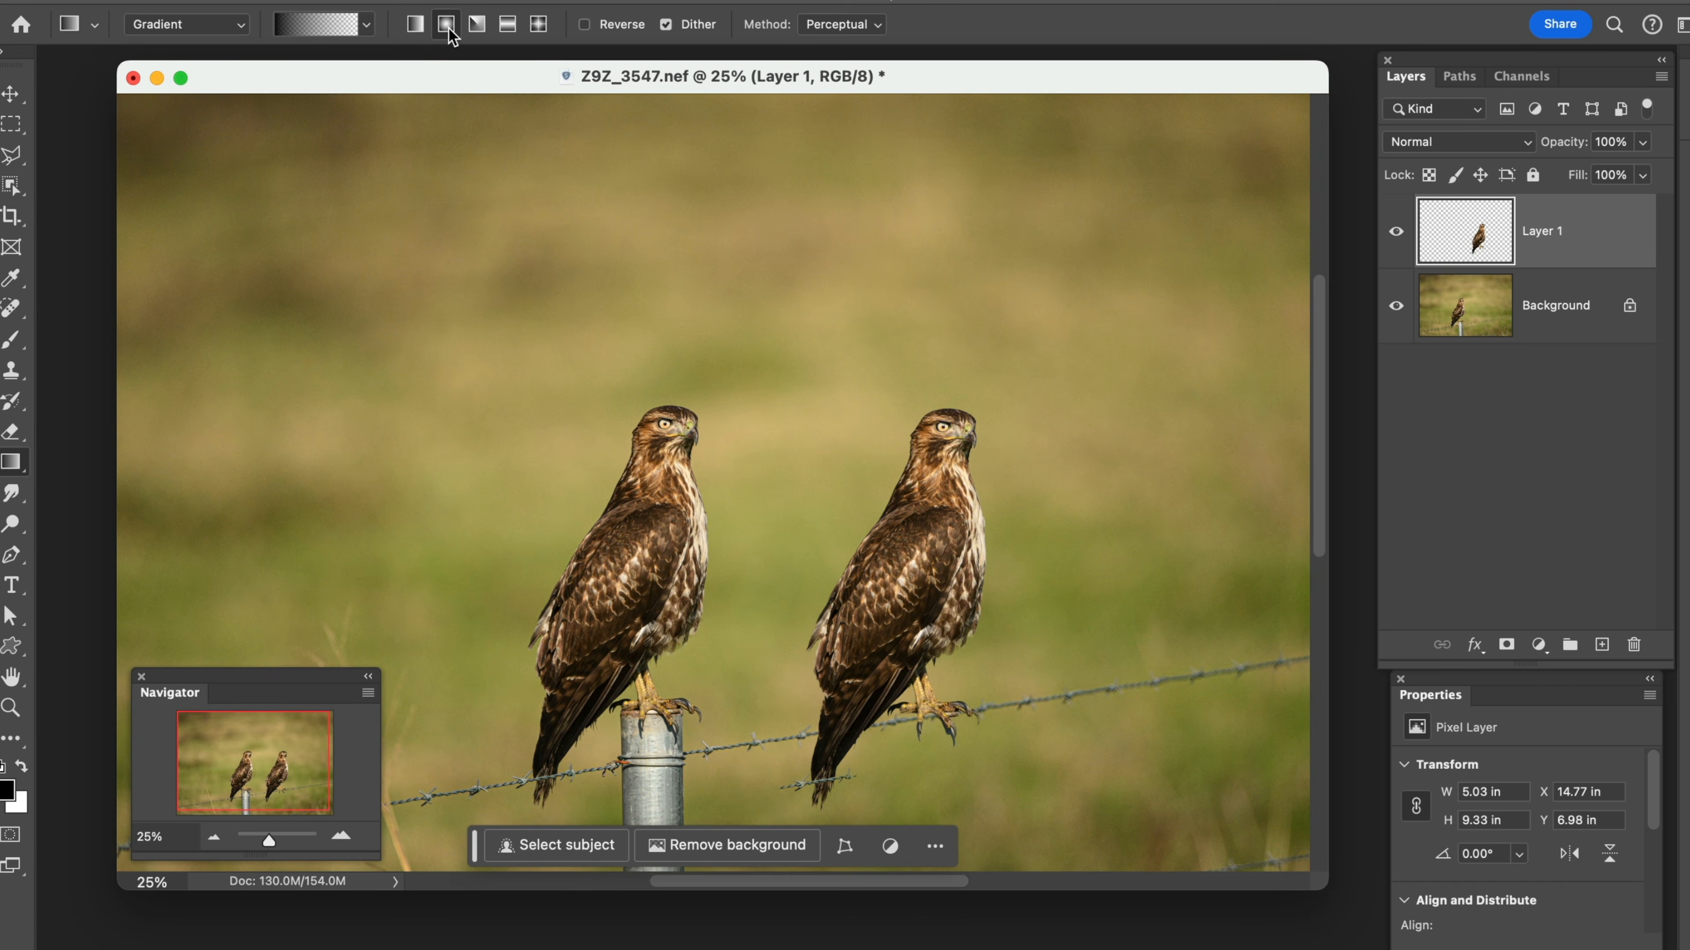
left_click_drag(582, 352, 743, 358)
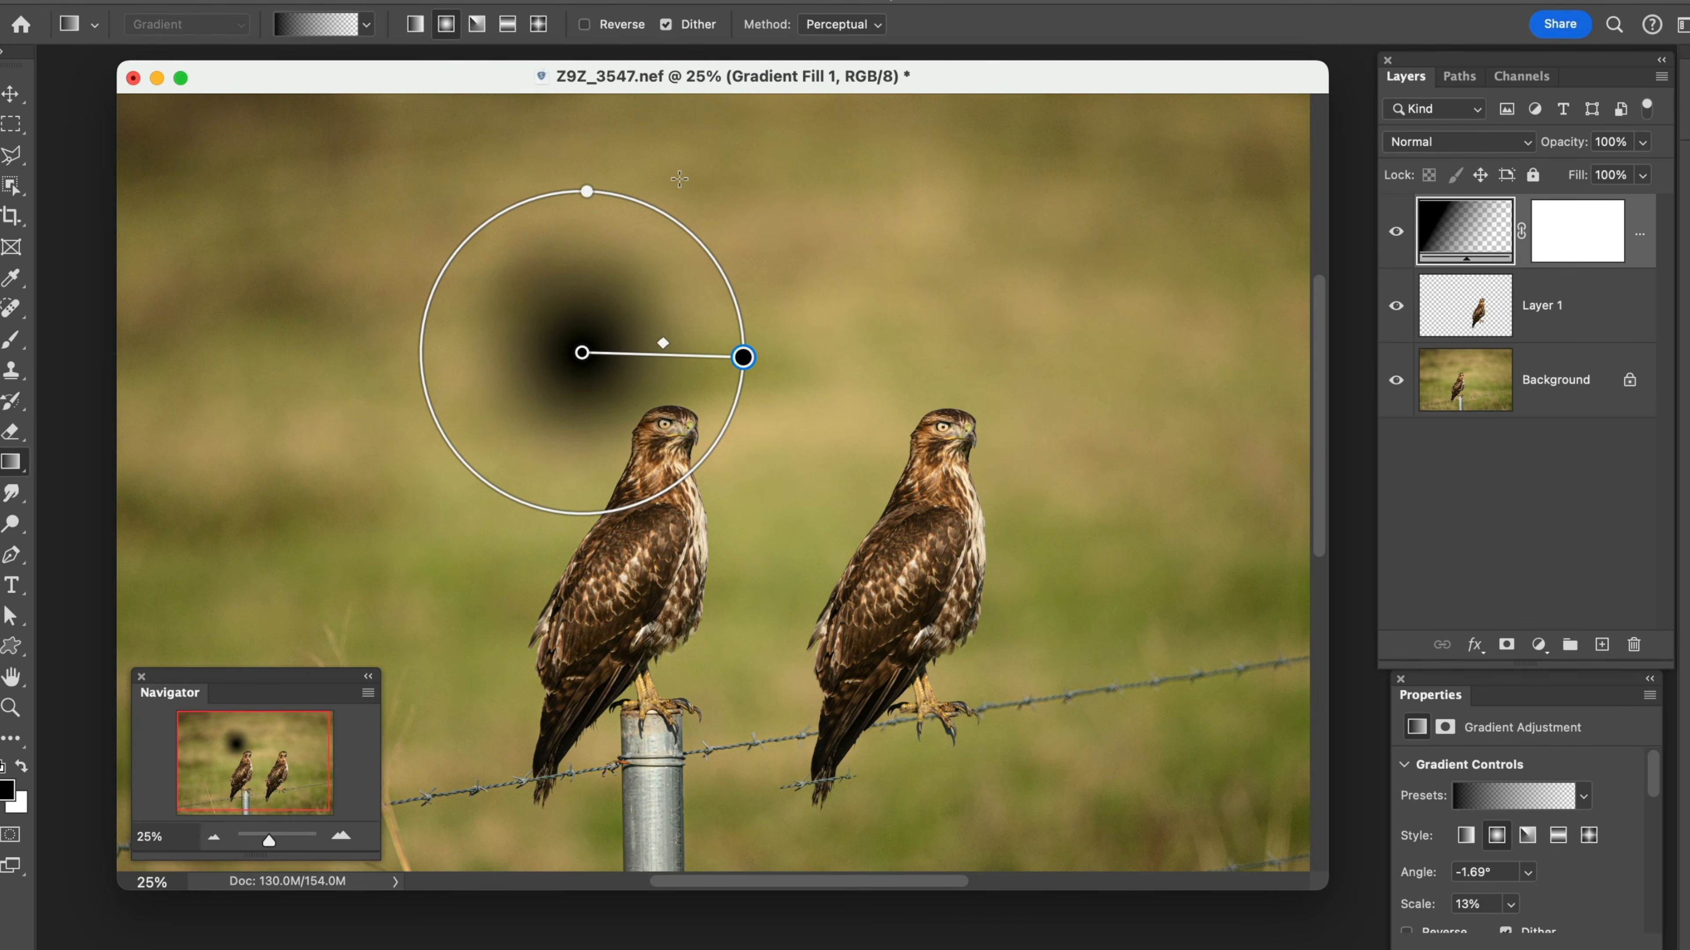
key("super+z")
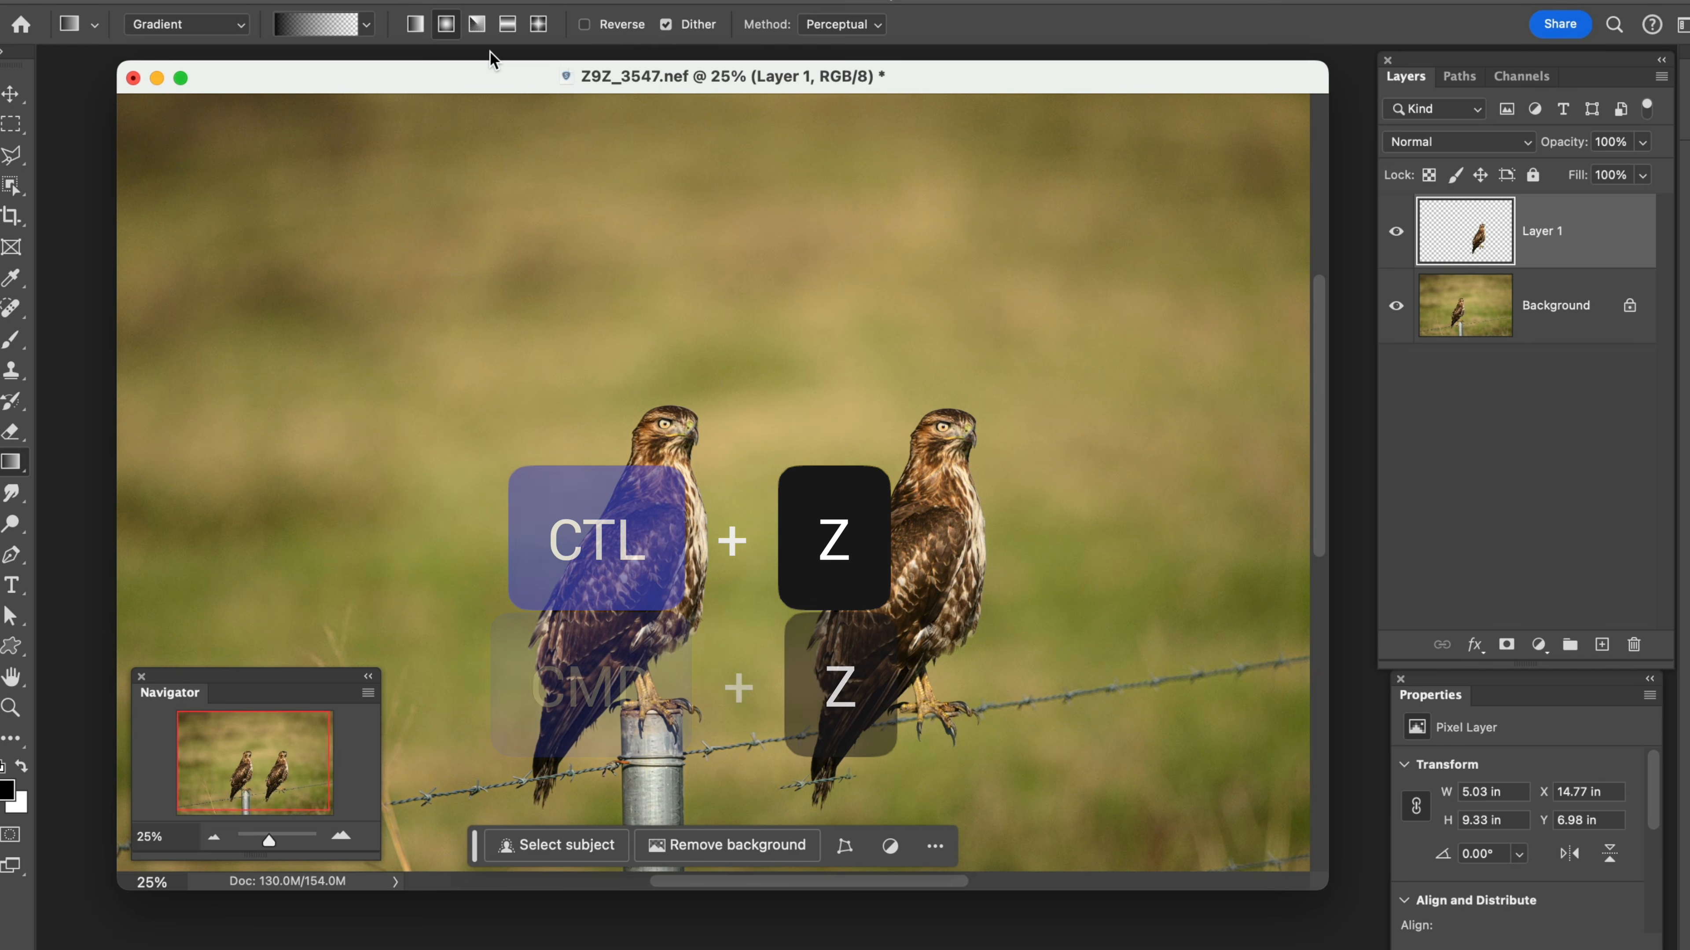
Try an angle gradient across the grass above the original hawk and discard it
left_click(477, 27)
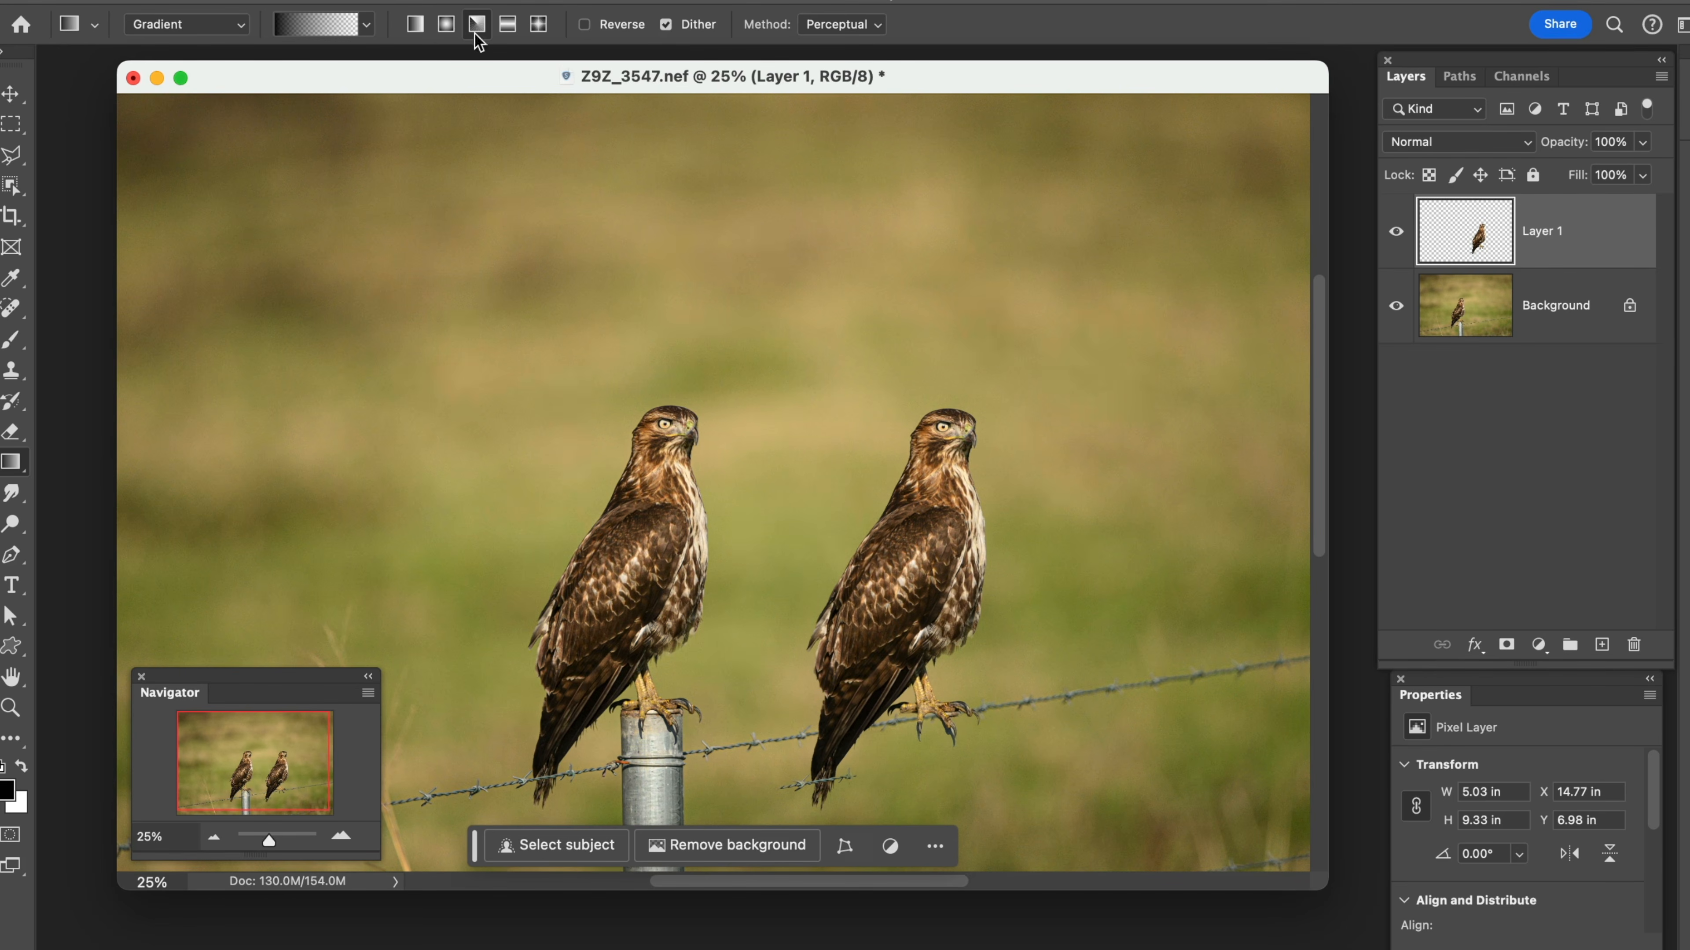
left_click_drag(480, 228, 673, 253)
key("Escape")
Try a reflected gradient at about -48° and 23% scale ending on the original hawk, and discard it
left_click(507, 24)
left_click_drag(474, 298, 663, 508)
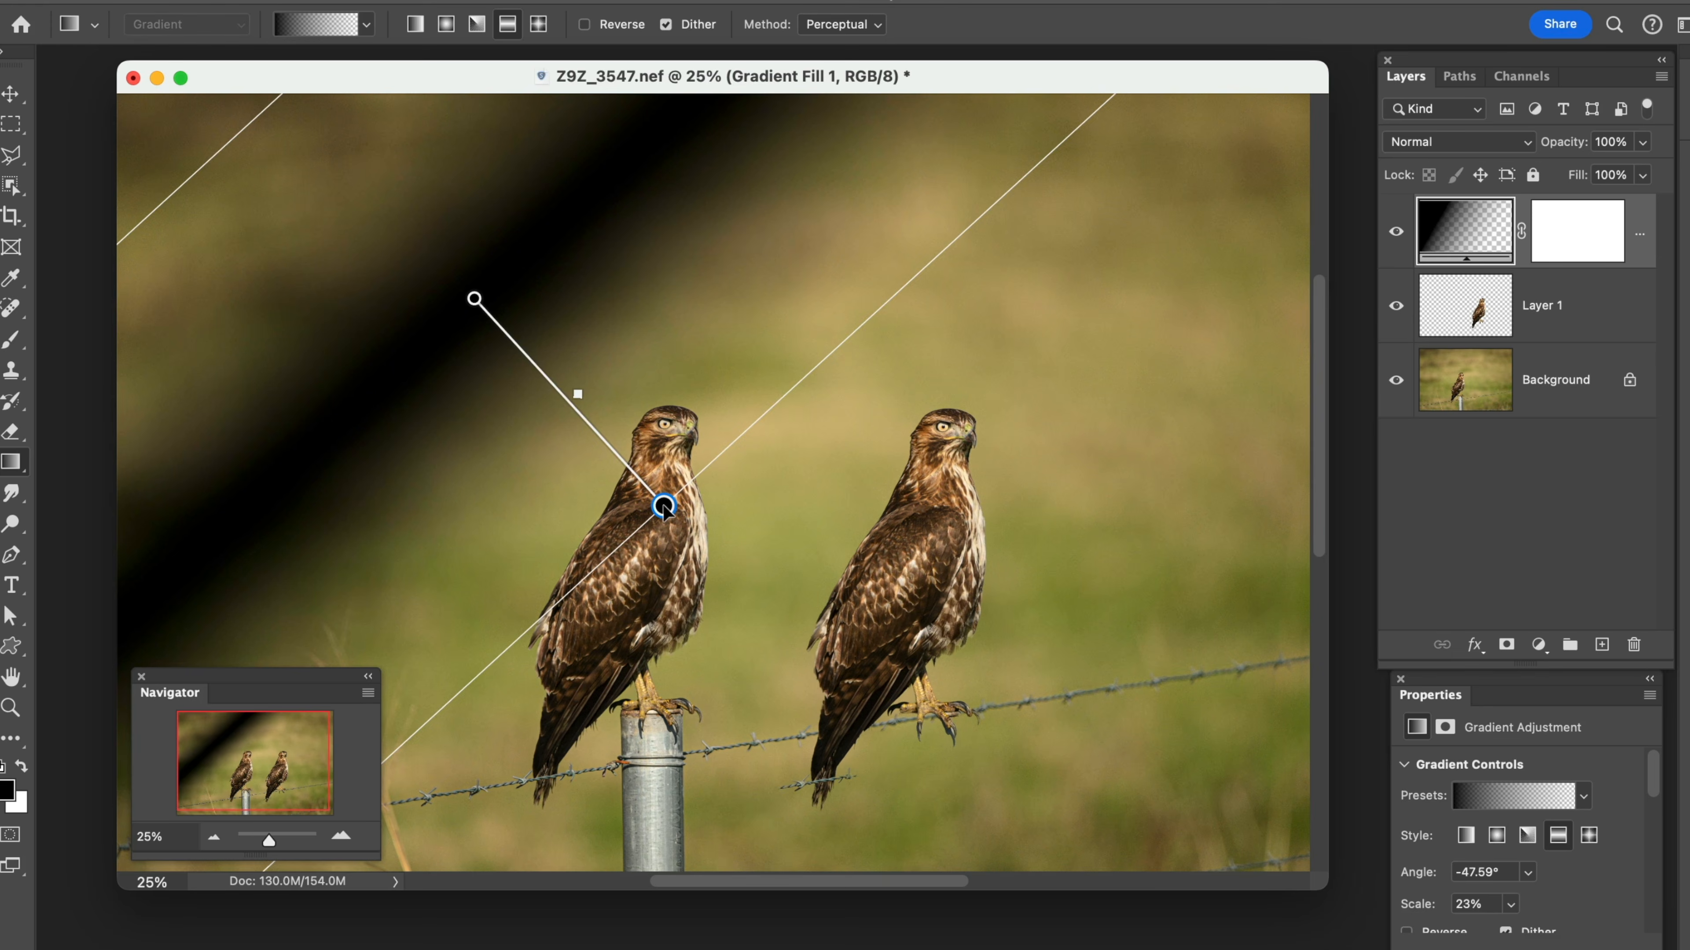
key("Escape")
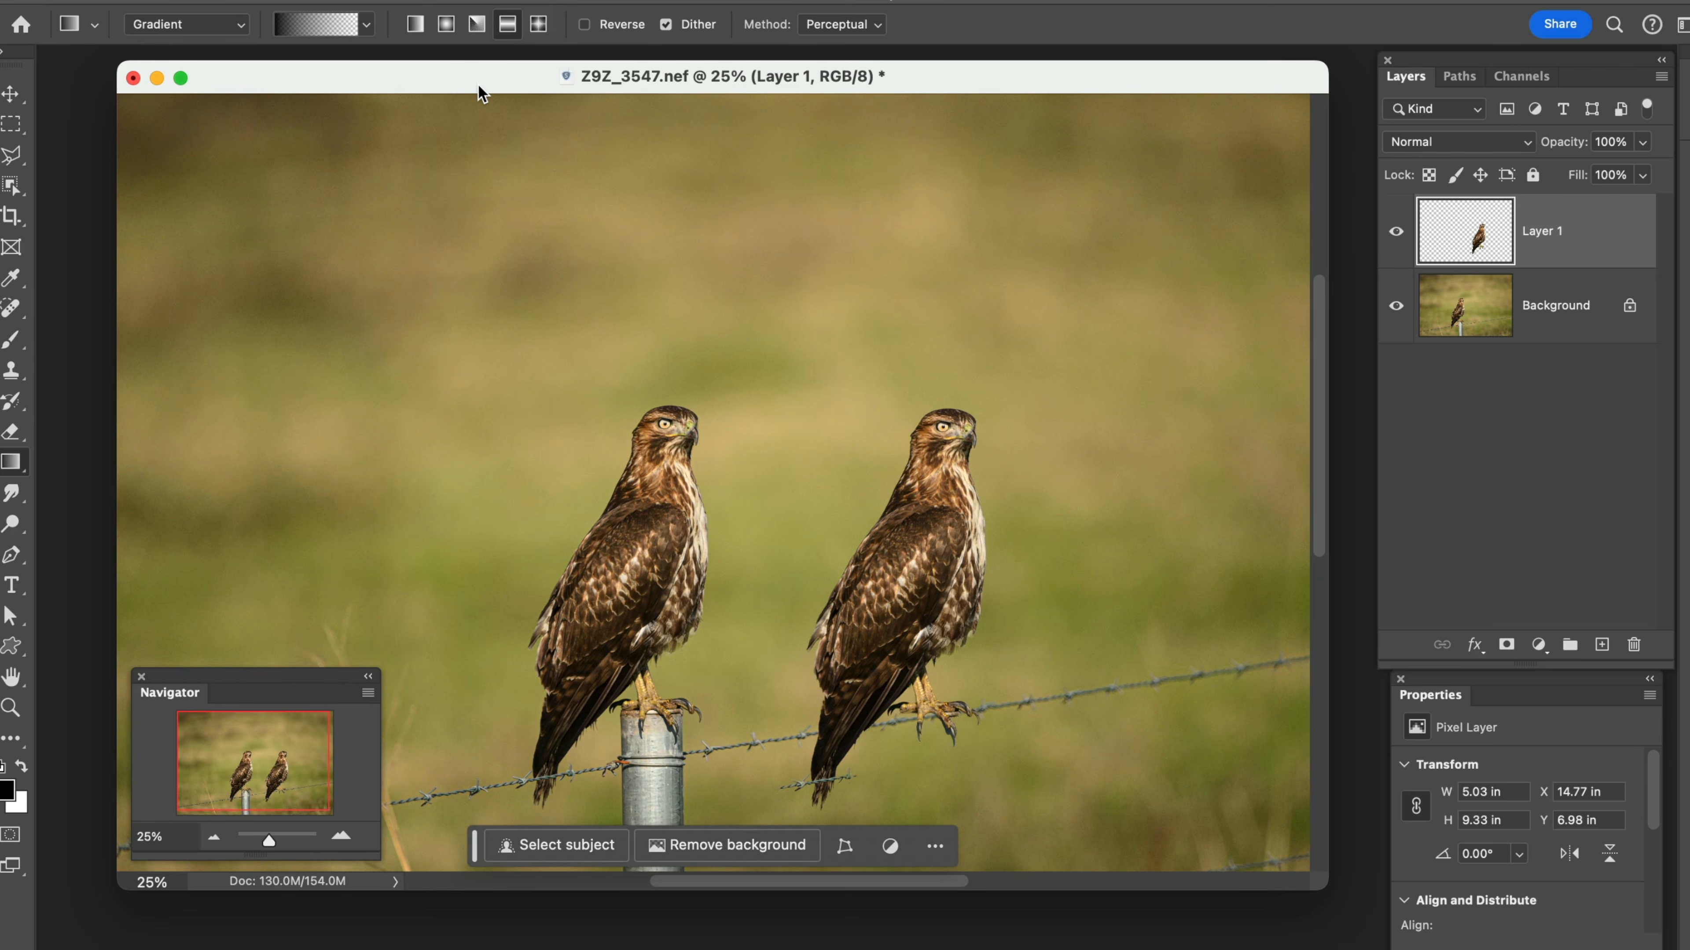
Switch from the Smudge tool to the Blur tool
left_click(12, 493)
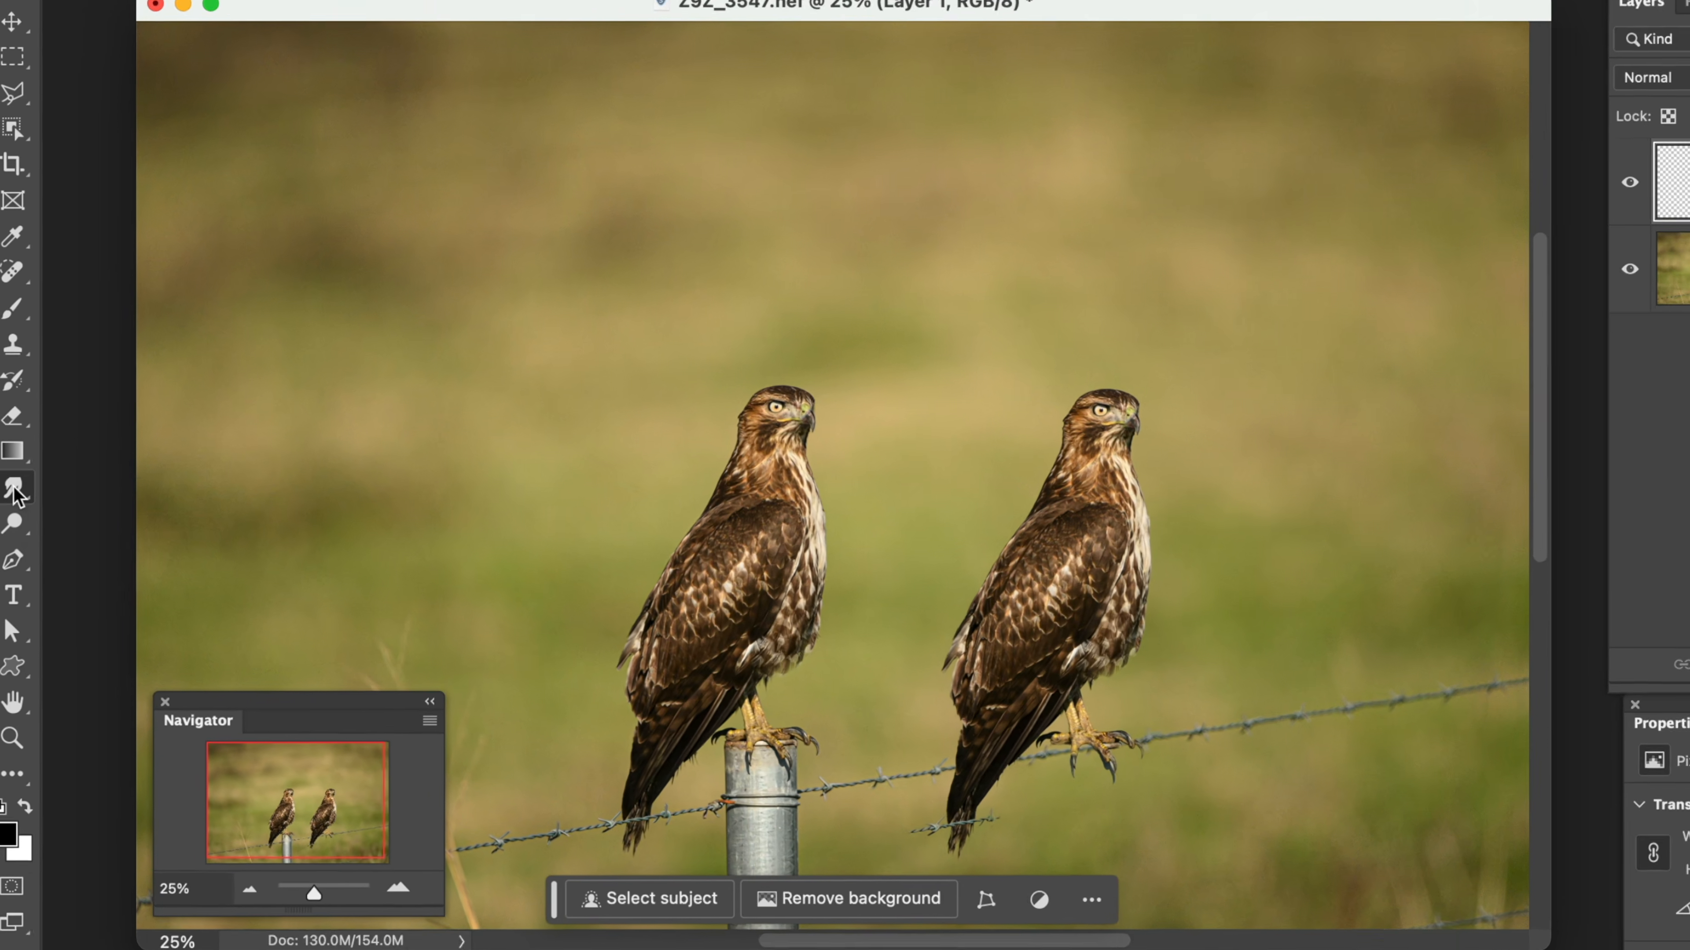
right_click(13, 496)
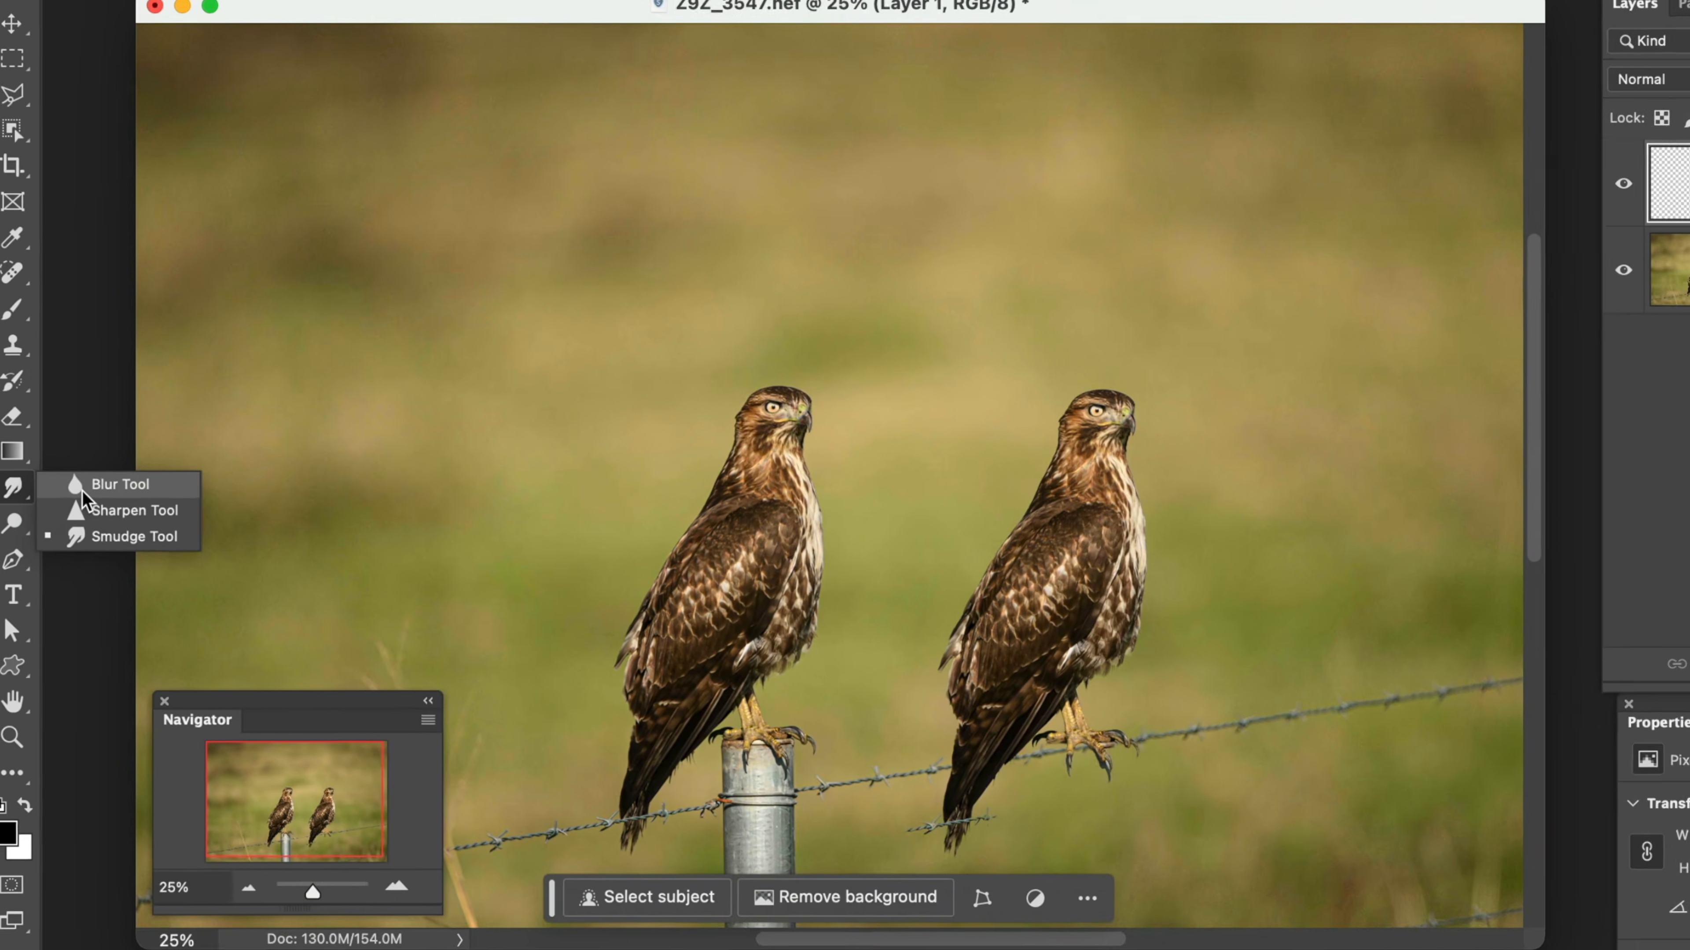
left_click(110, 469)
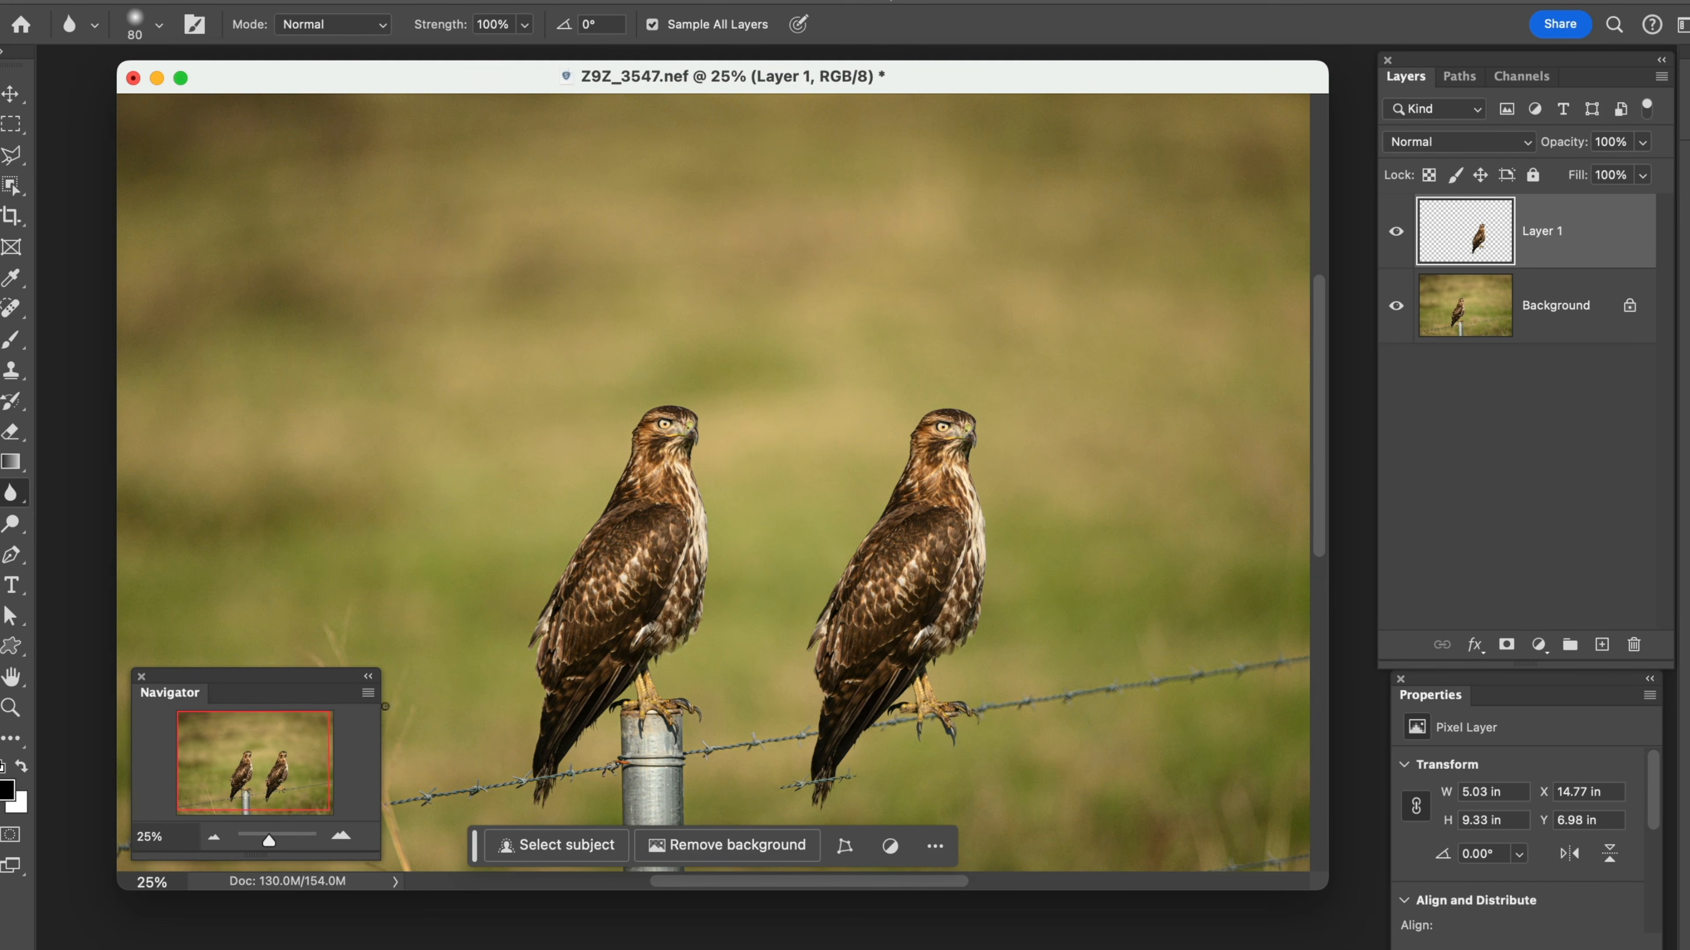
Duplicate the Background layer, placing the copy directly beneath Layer 1
left_click(278, 839)
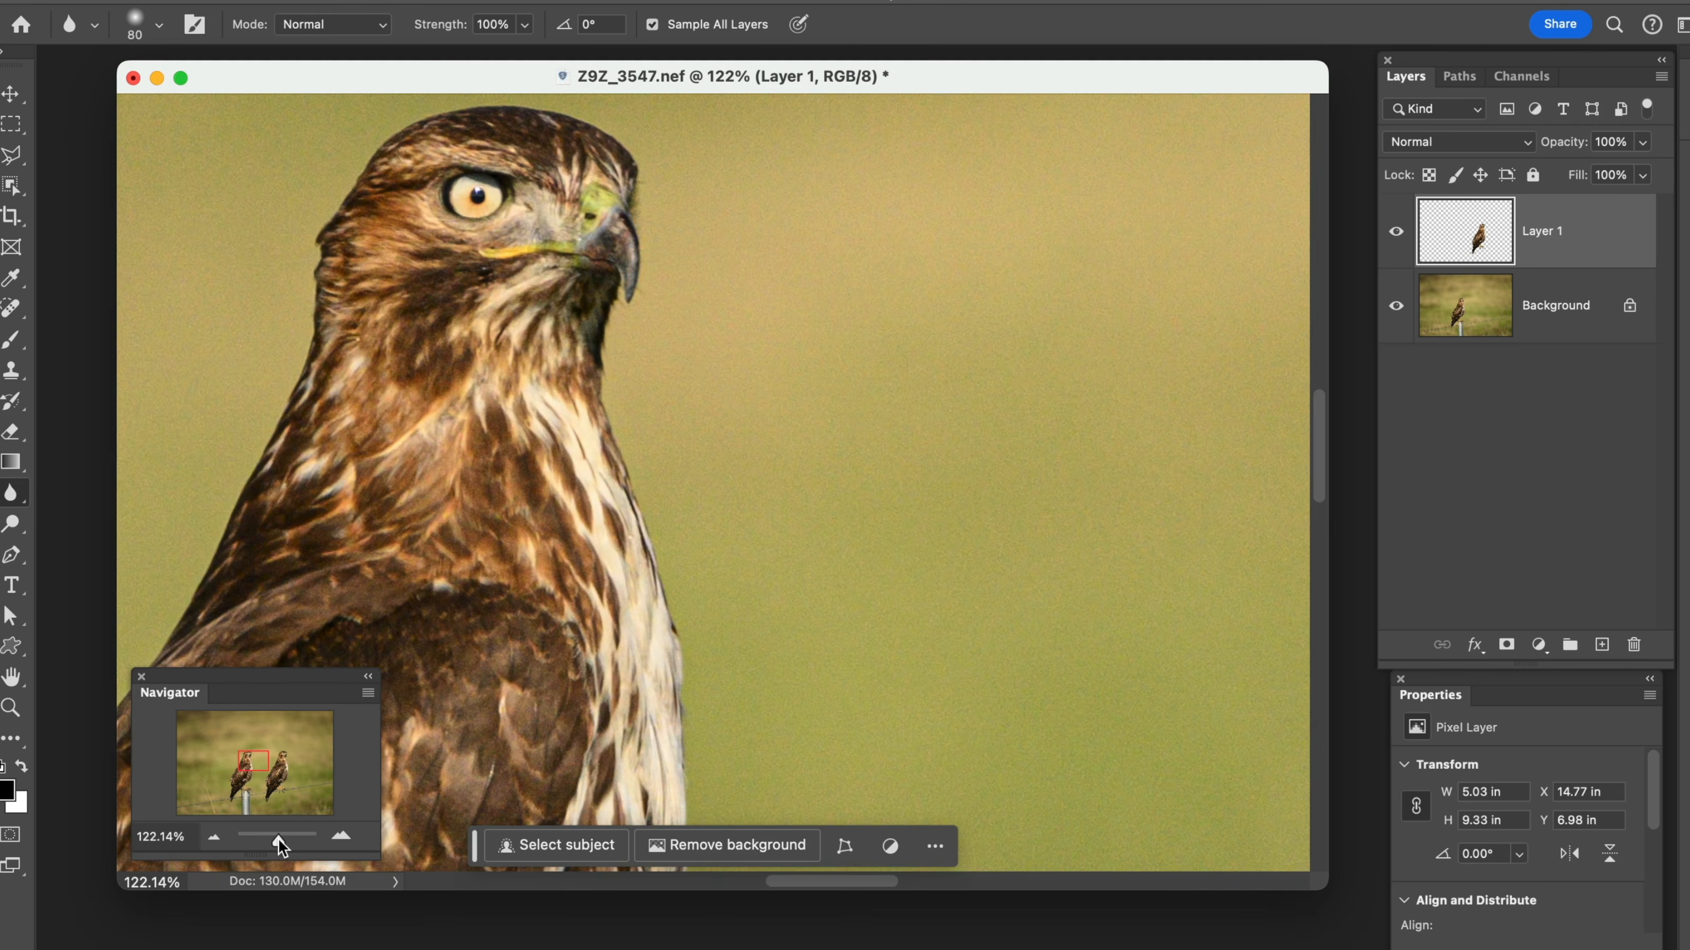
left_click_drag(278, 839, 282, 840)
left_click_drag(407, 464, 1119, 812)
left_click_drag(841, 626, 792, 667)
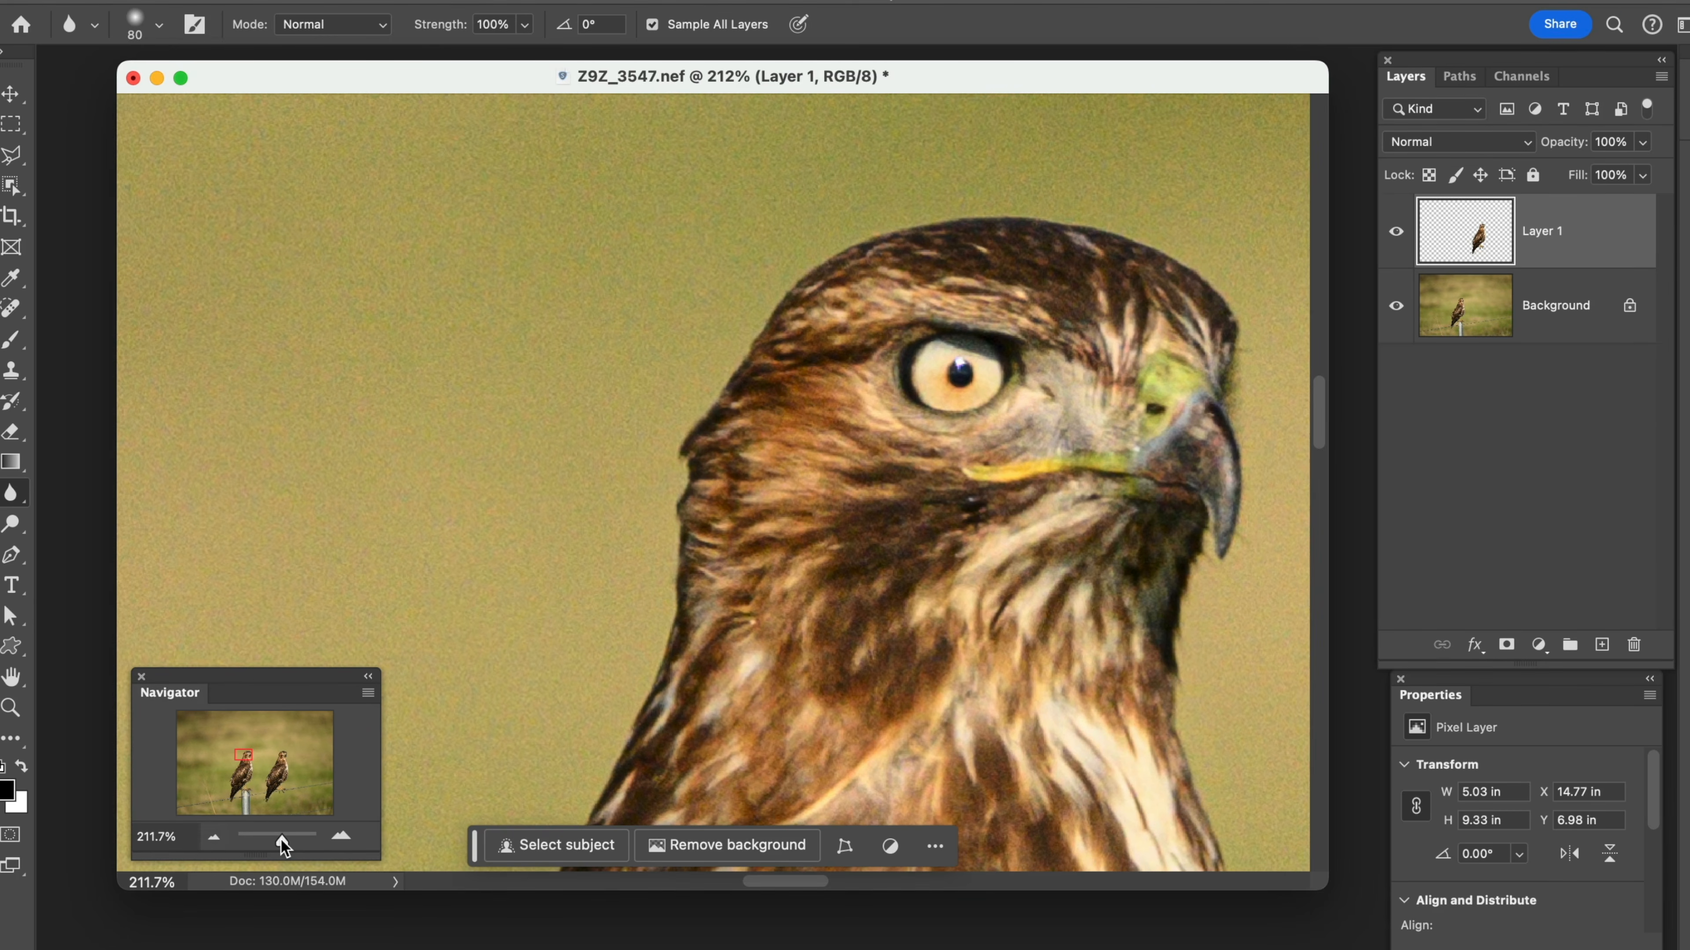
left_click_drag(283, 844, 280, 840)
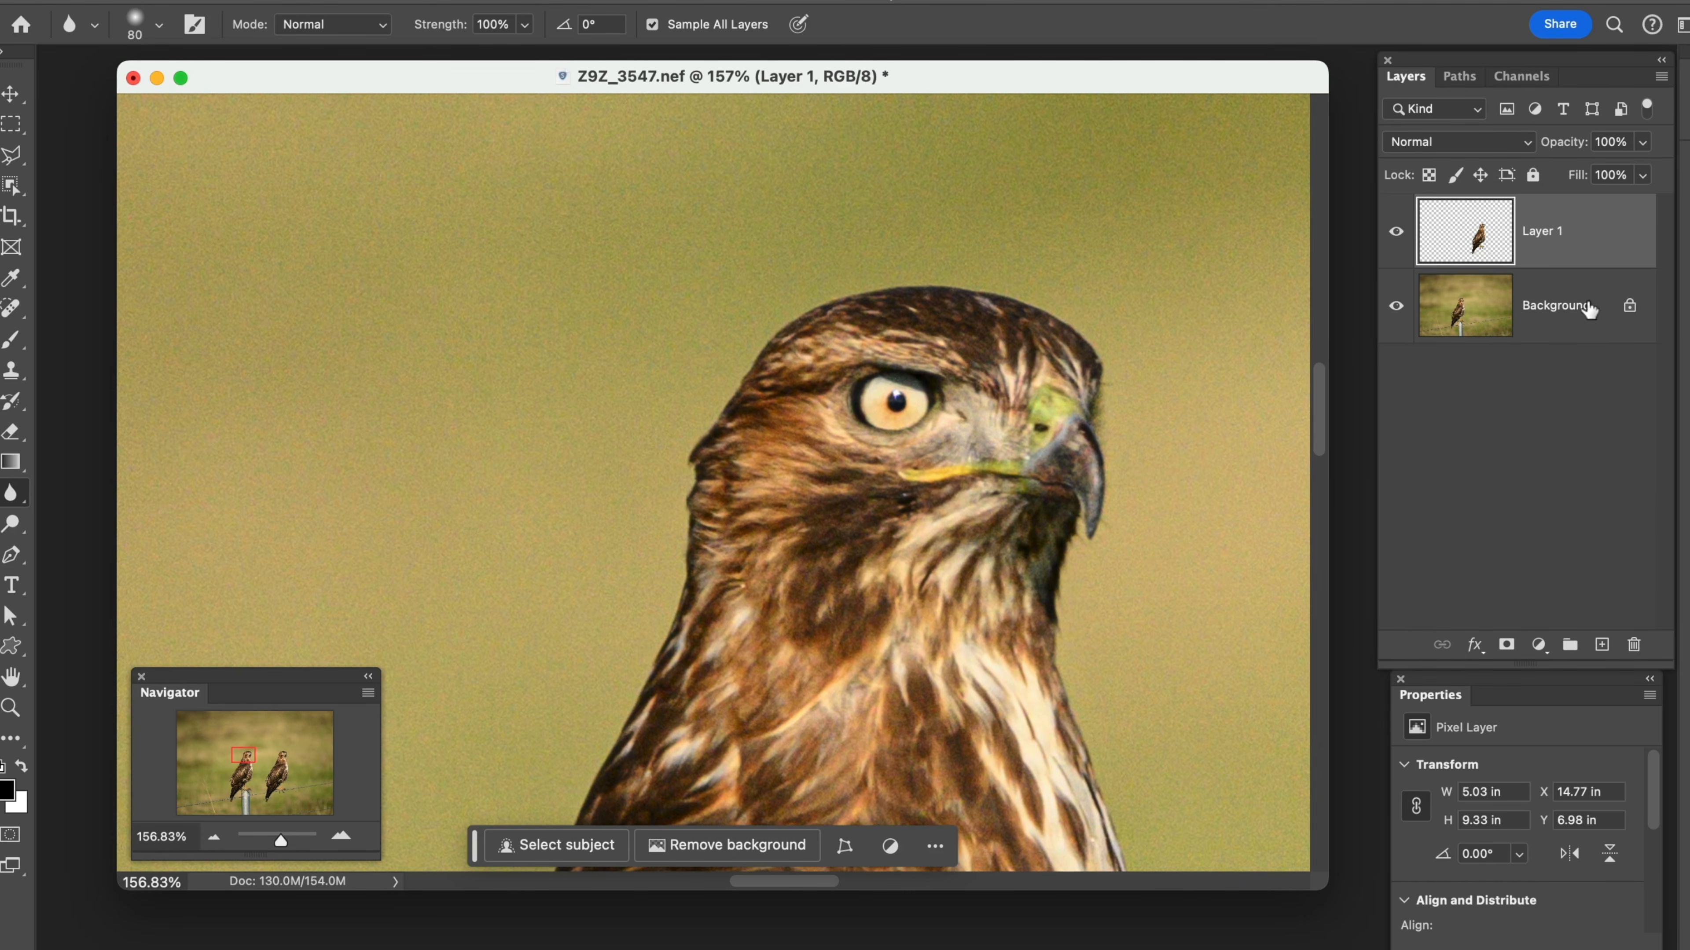
left_click(1568, 307)
left_click_drag(1568, 322, 1603, 654)
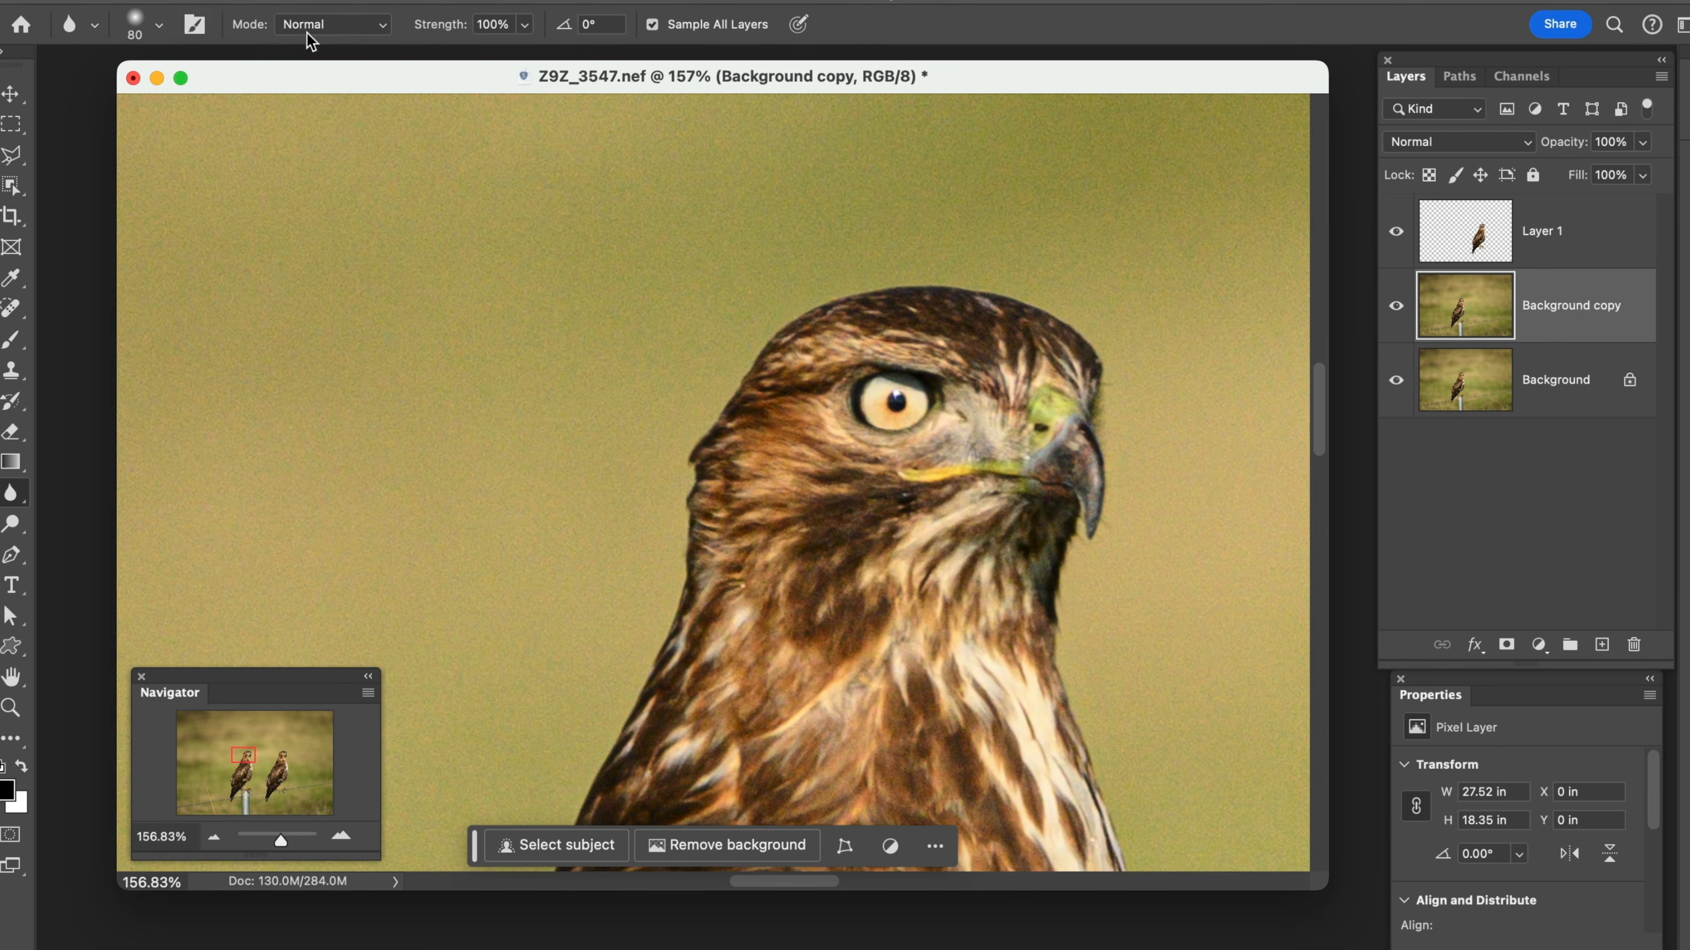
Blur the original hawk's eye on the Background copy with the Blur tool in Normal mode at 100% strength
left_click(386, 27)
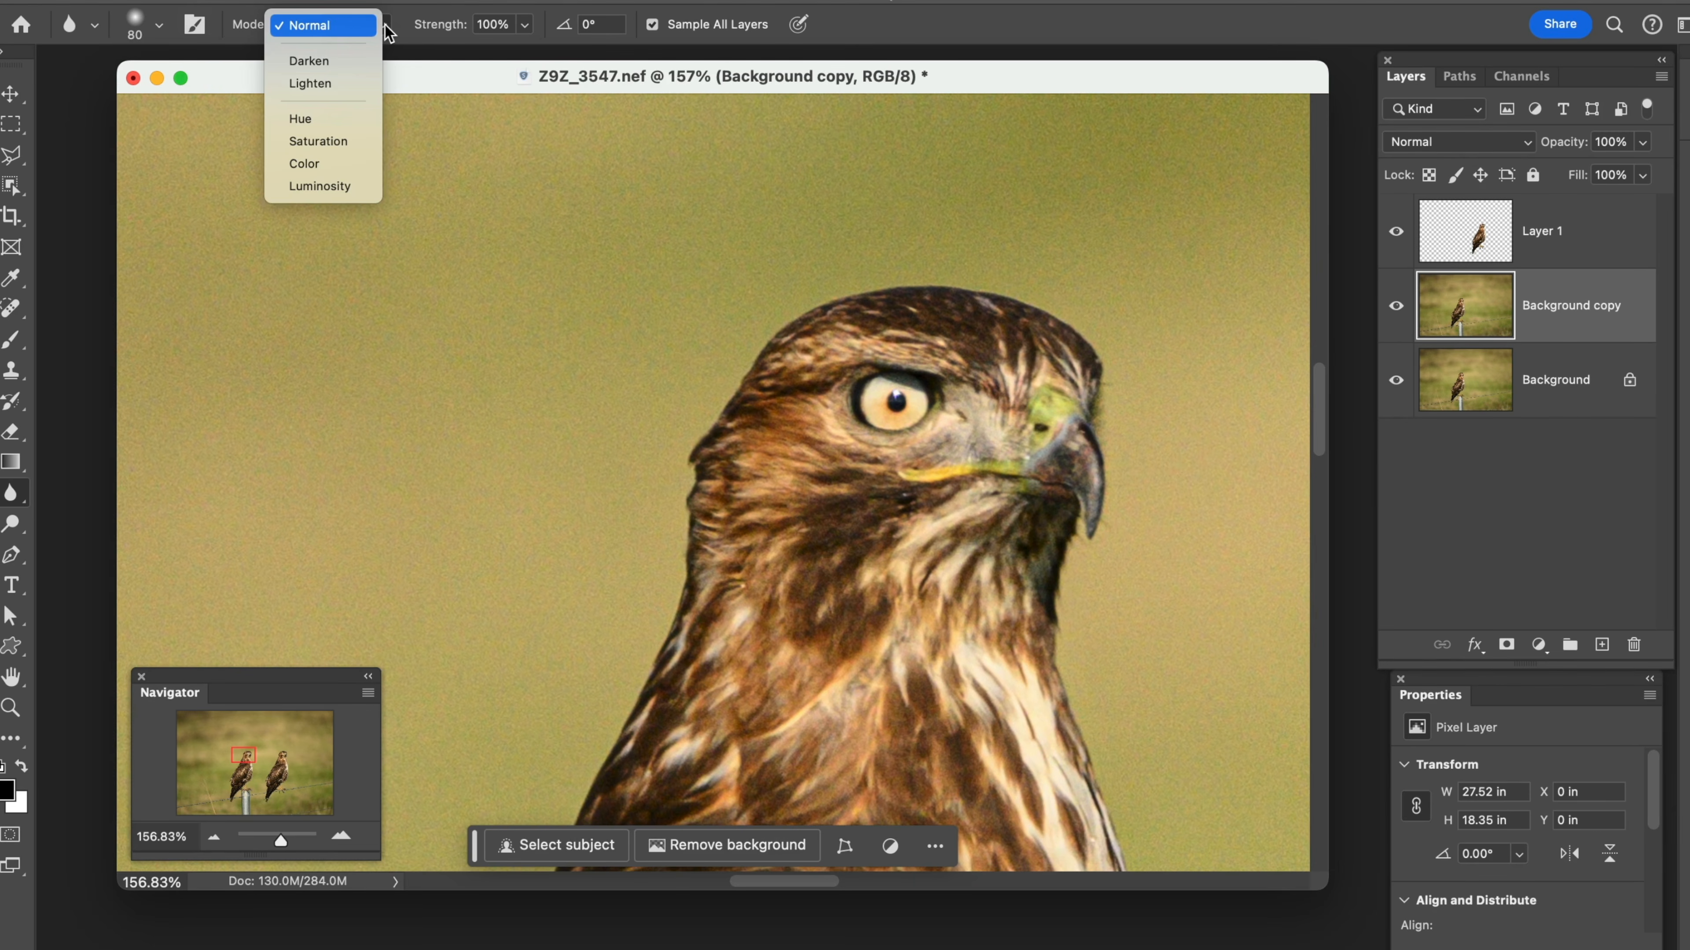
left_click(400, 13)
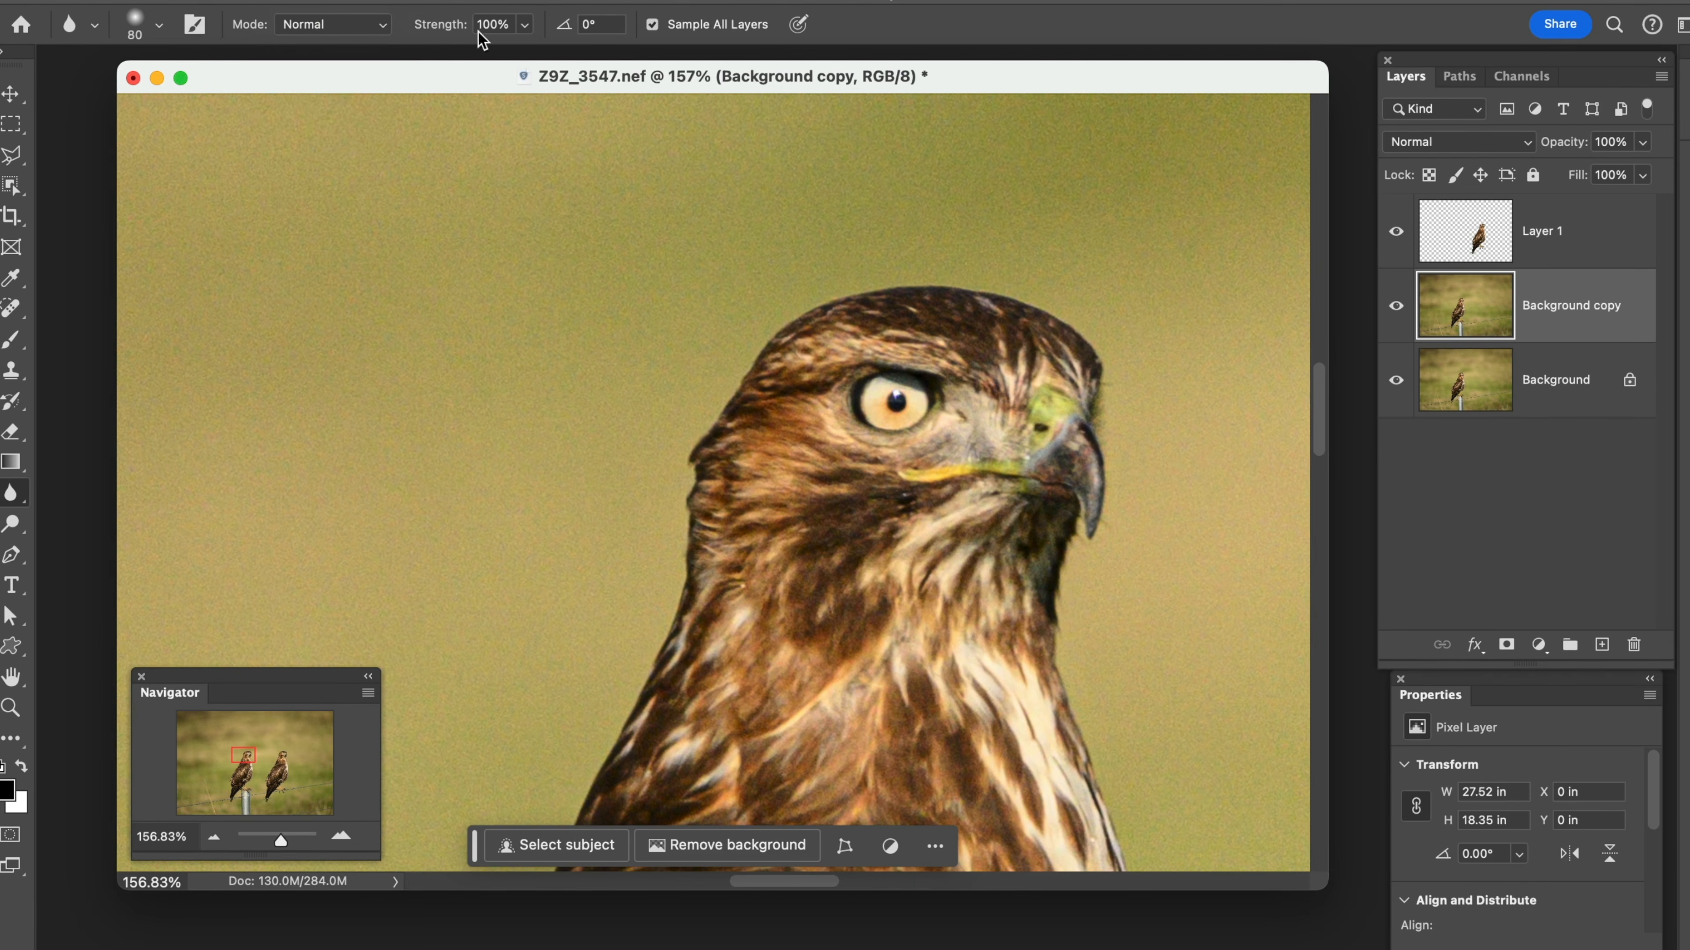
left_click(523, 27)
left_click_drag(524, 52, 705, 108)
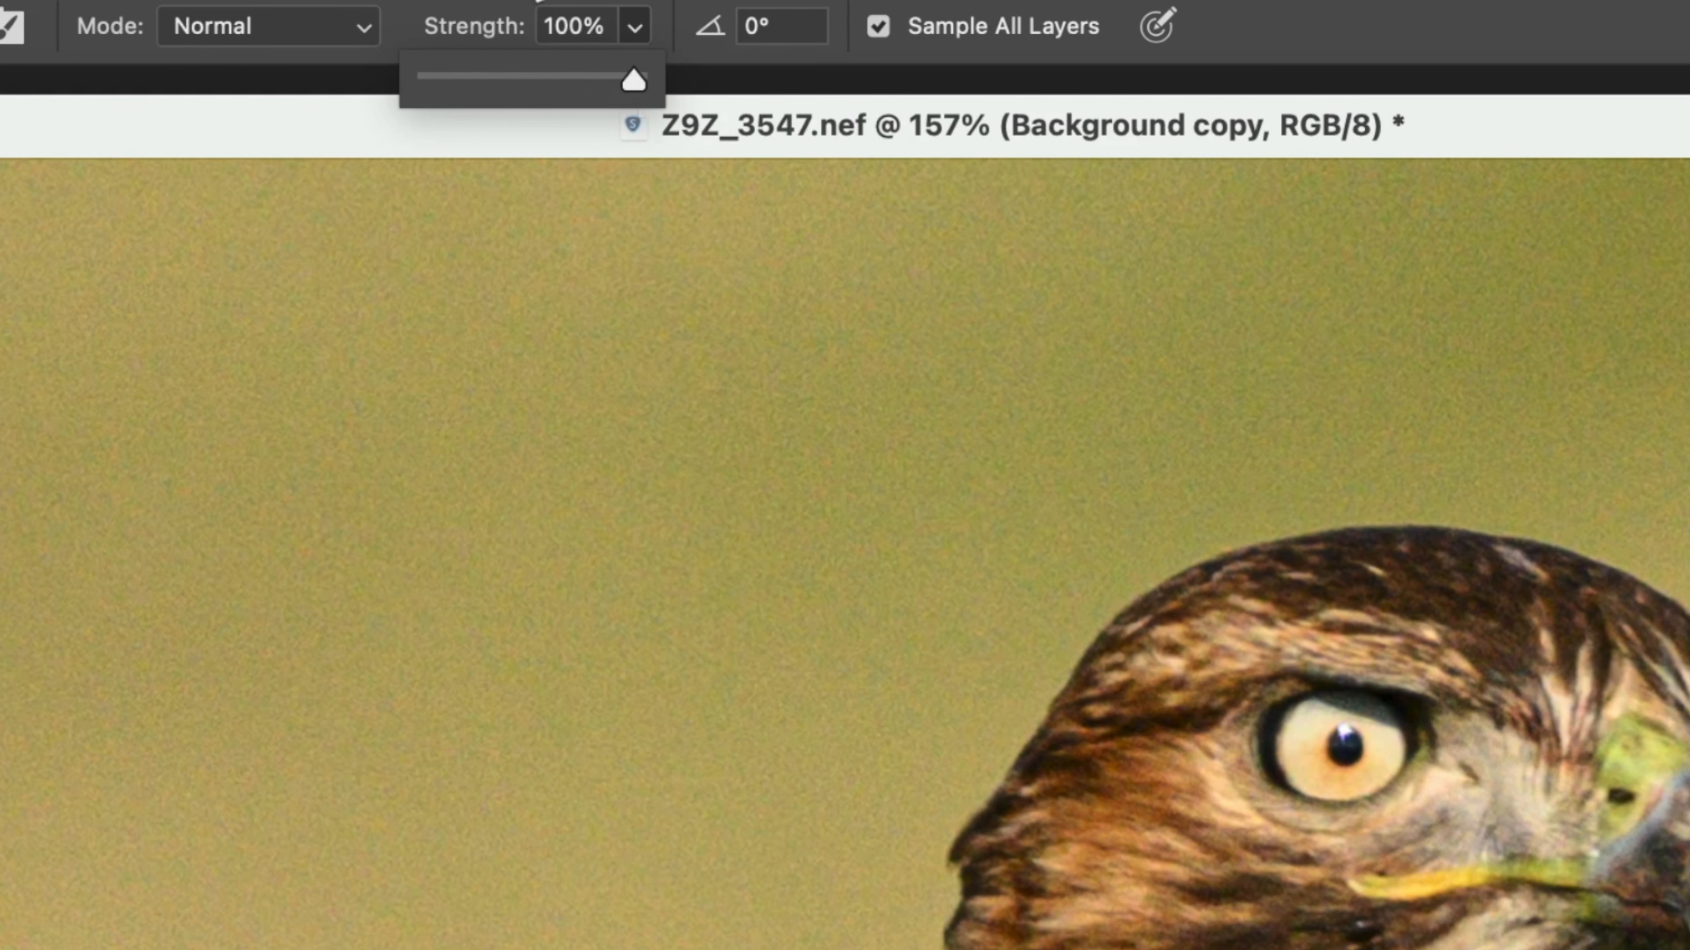
left_click(538, 0)
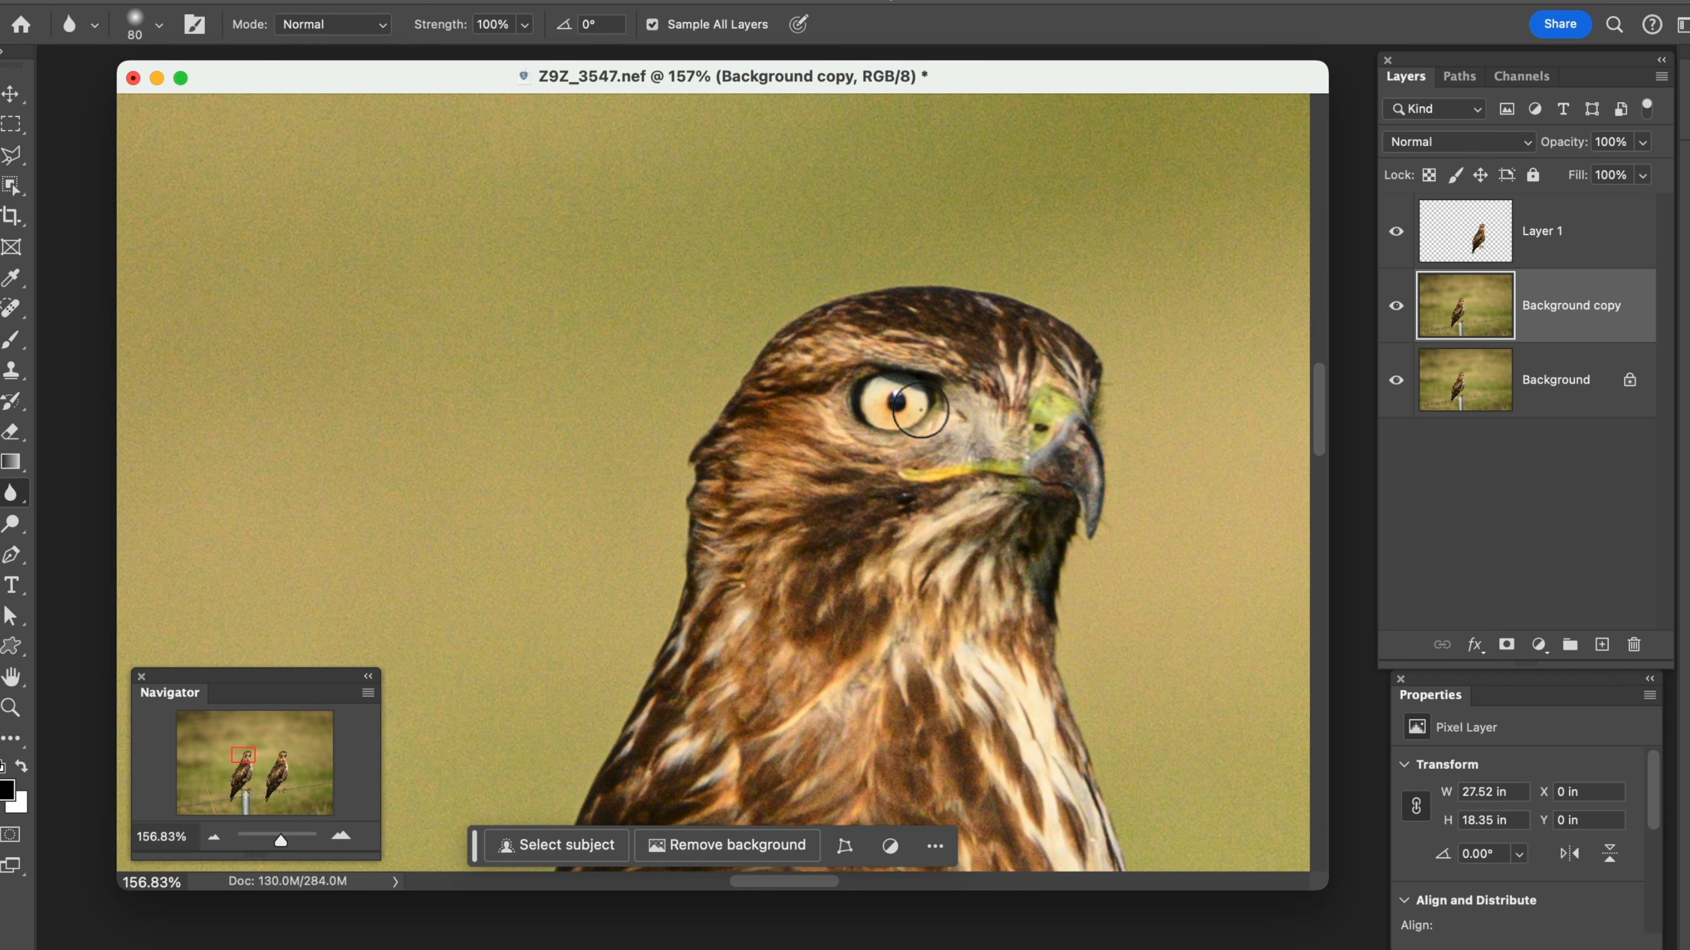
mouse_move(919, 408)
left_mouse_down()
mouse_move(871, 427)
mouse_move(901, 383)
mouse_move(918, 394)
mouse_move(892, 418)
mouse_move(886, 393)
mouse_move(891, 428)
mouse_move(848, 382)
mouse_move(922, 375)
mouse_move(888, 406)
mouse_move(849, 396)
mouse_move(879, 388)
mouse_move(885, 413)
mouse_move(928, 394)
mouse_move(867, 381)
mouse_move(910, 408)
mouse_move(896, 384)
mouse_move(865, 392)
mouse_move(878, 408)
mouse_move(918, 399)
mouse_move(858, 384)
mouse_move(882, 417)
mouse_move(915, 389)
mouse_move(861, 408)
mouse_move(901, 406)
mouse_move(877, 394)
mouse_move(870, 414)
mouse_move(906, 385)
mouse_move(916, 401)
mouse_move(894, 424)
mouse_move(858, 396)
mouse_move(891, 413)
left_mouse_up()
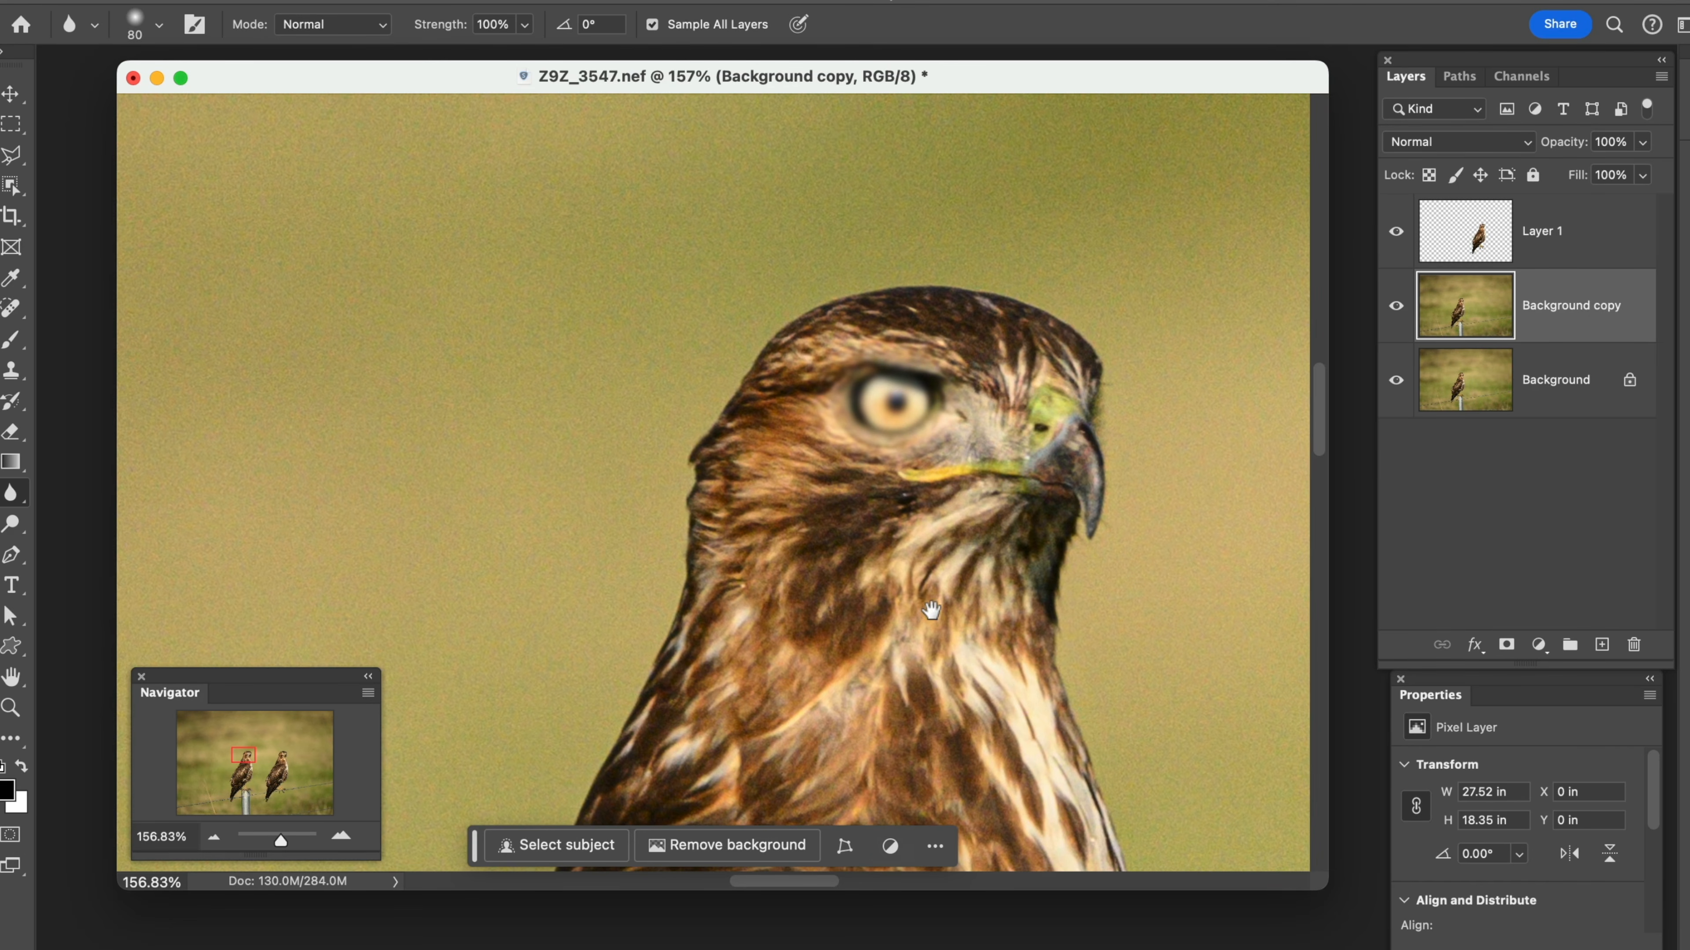
Select Layer 1 and soften the duplicated hawk's tail edge with the Blur tool at 59% strength
scroll(931, 610, "down", 5)
scroll(930, 610, "right", 10)
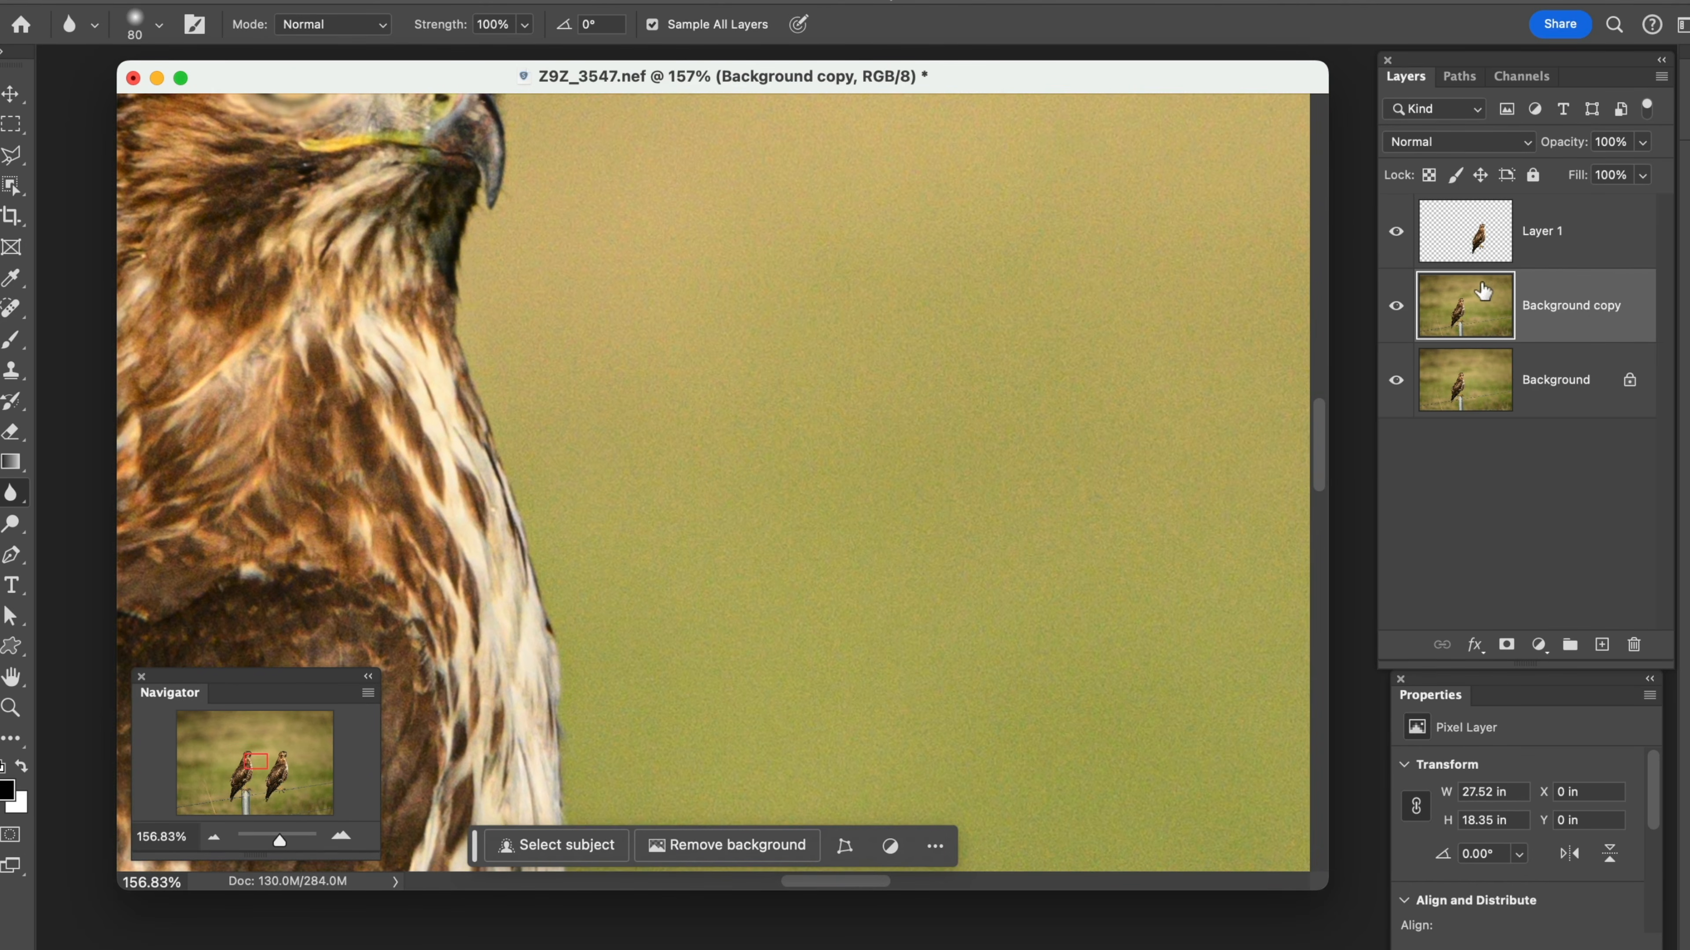
left_click(1455, 245)
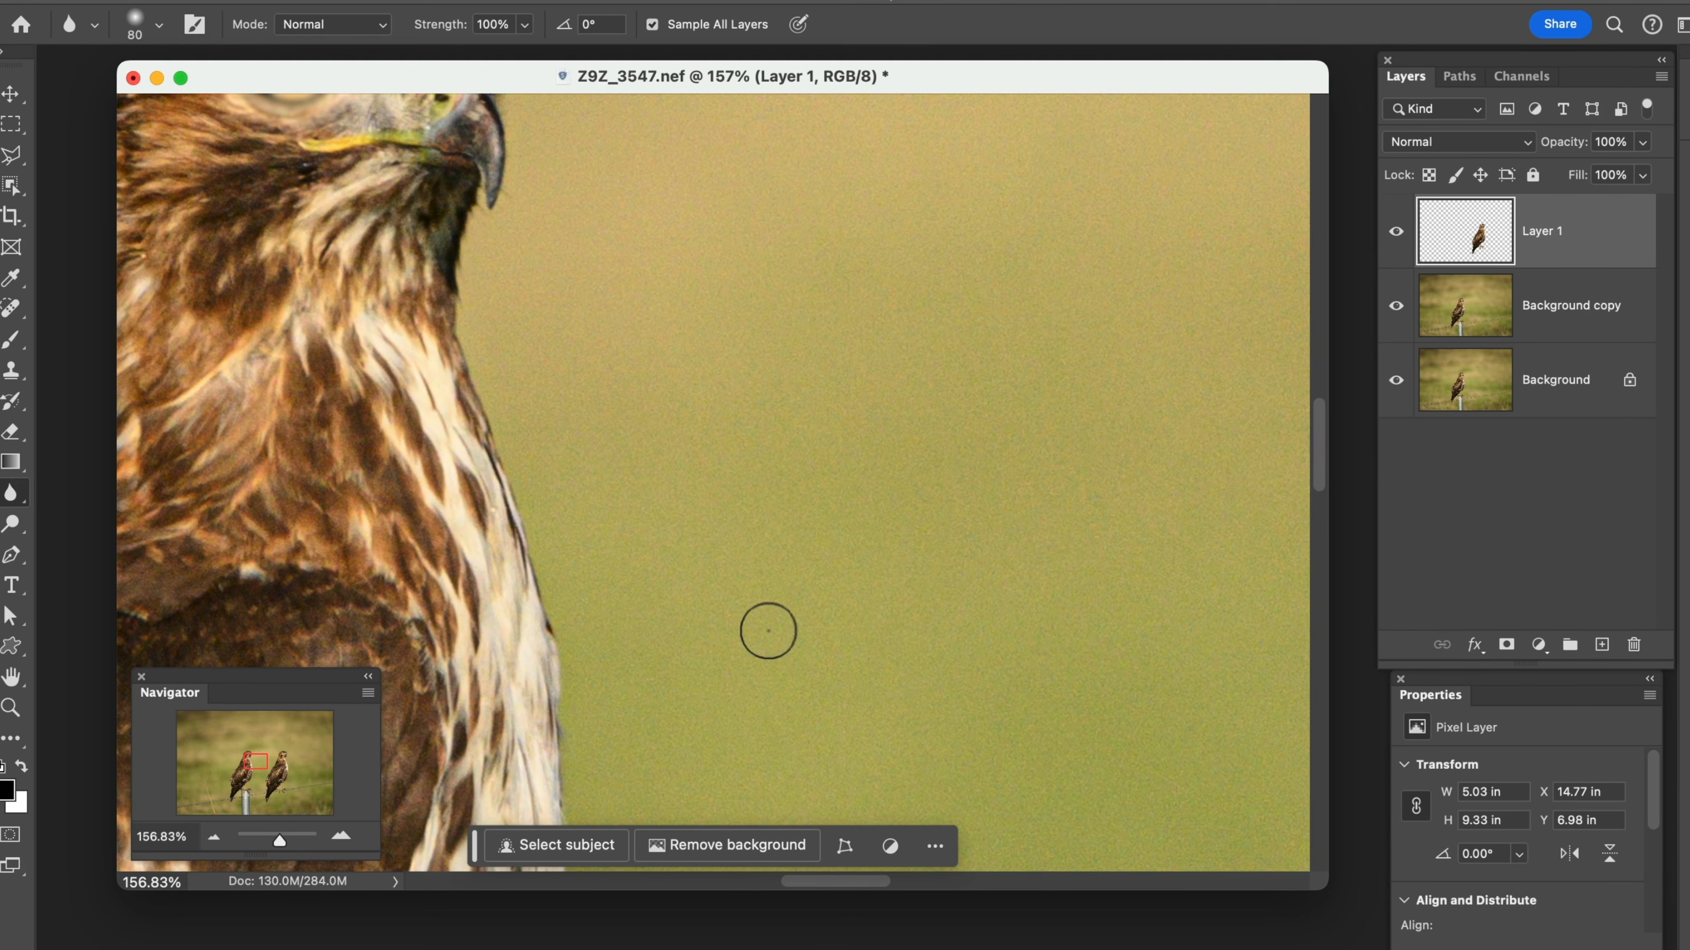
left_click(215, 838)
left_click(214, 838)
left_click(215, 838)
left_click(215, 838)
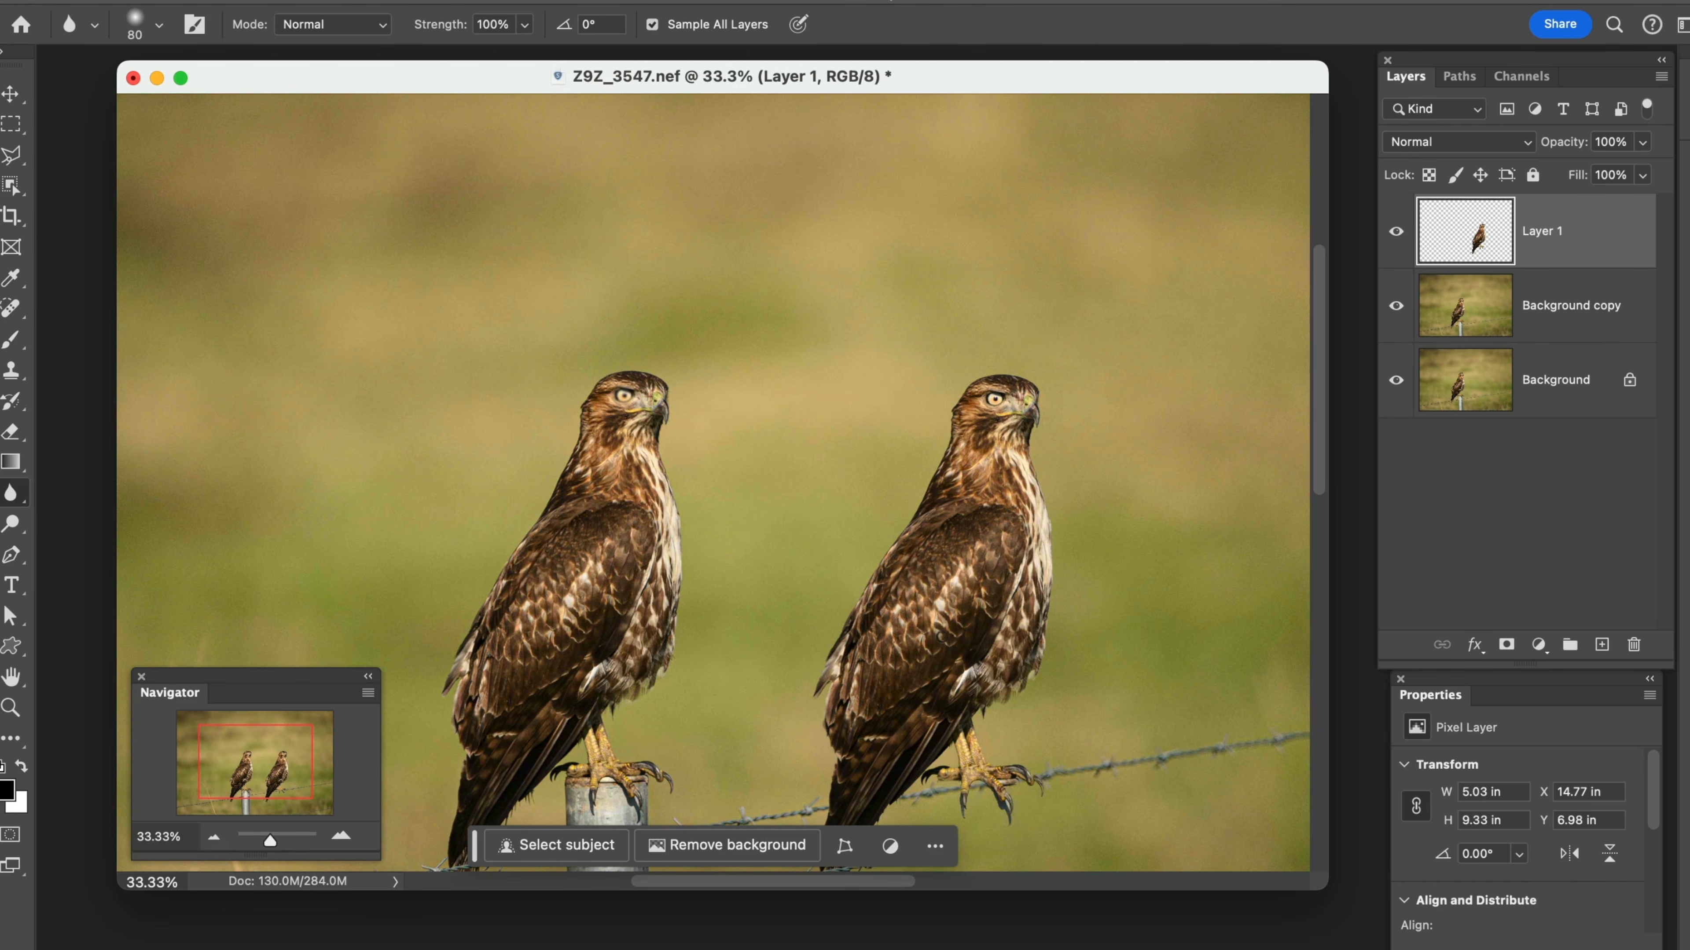
left_click_drag(944, 633, 768, 465)
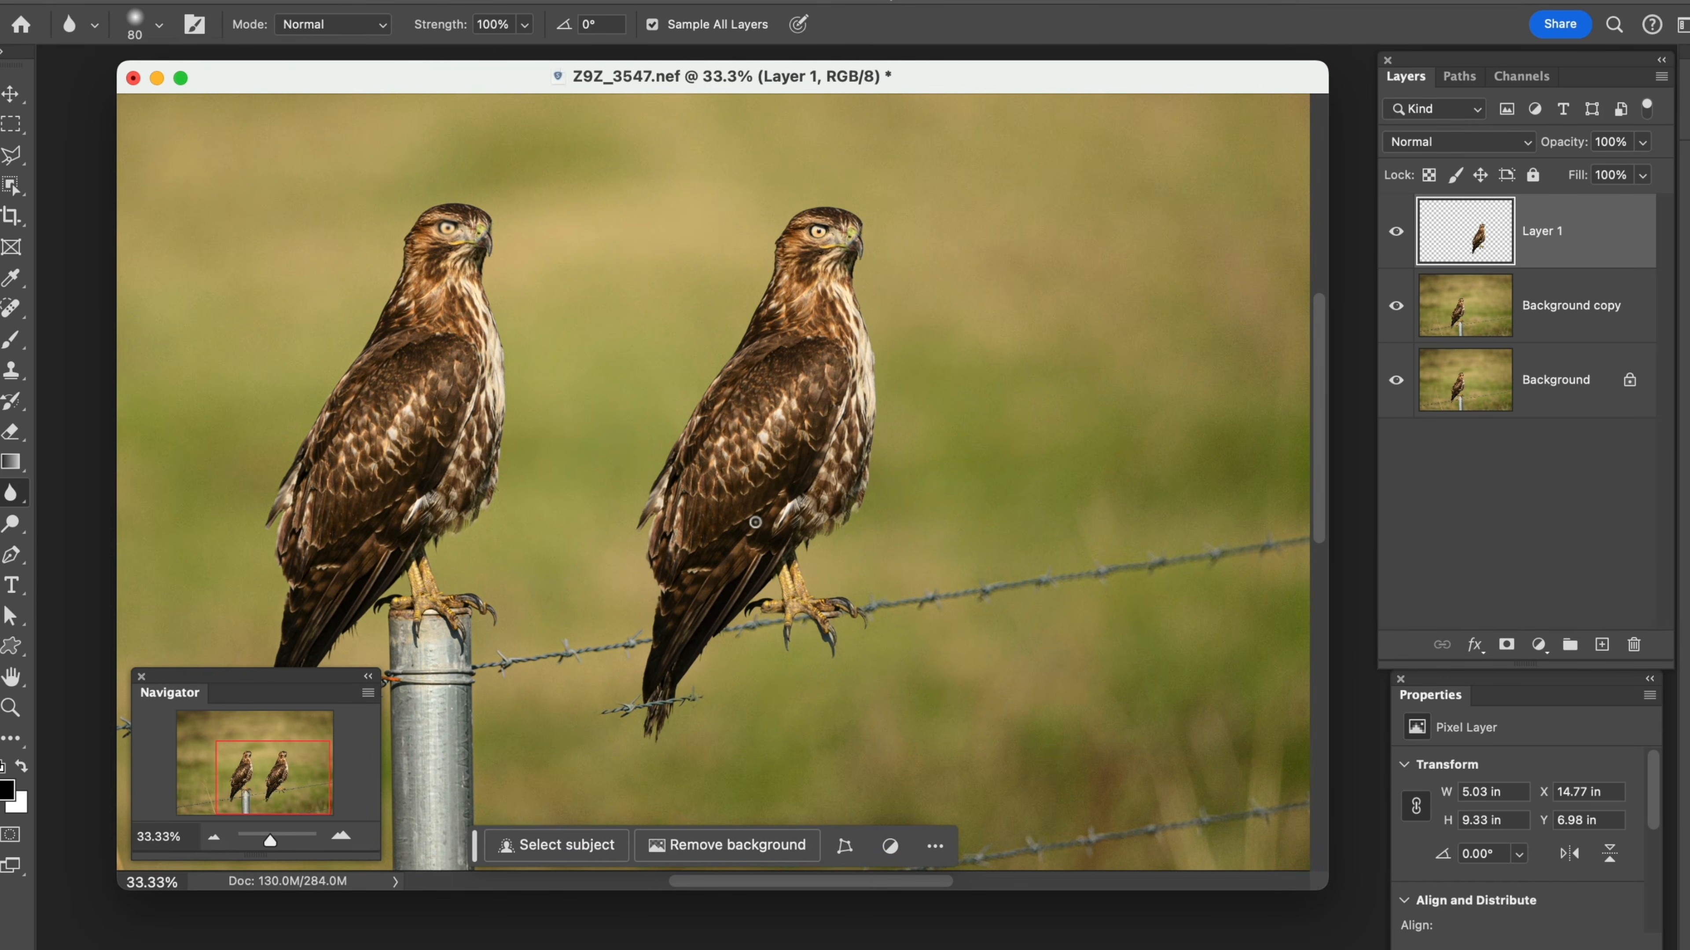
left_click(341, 838)
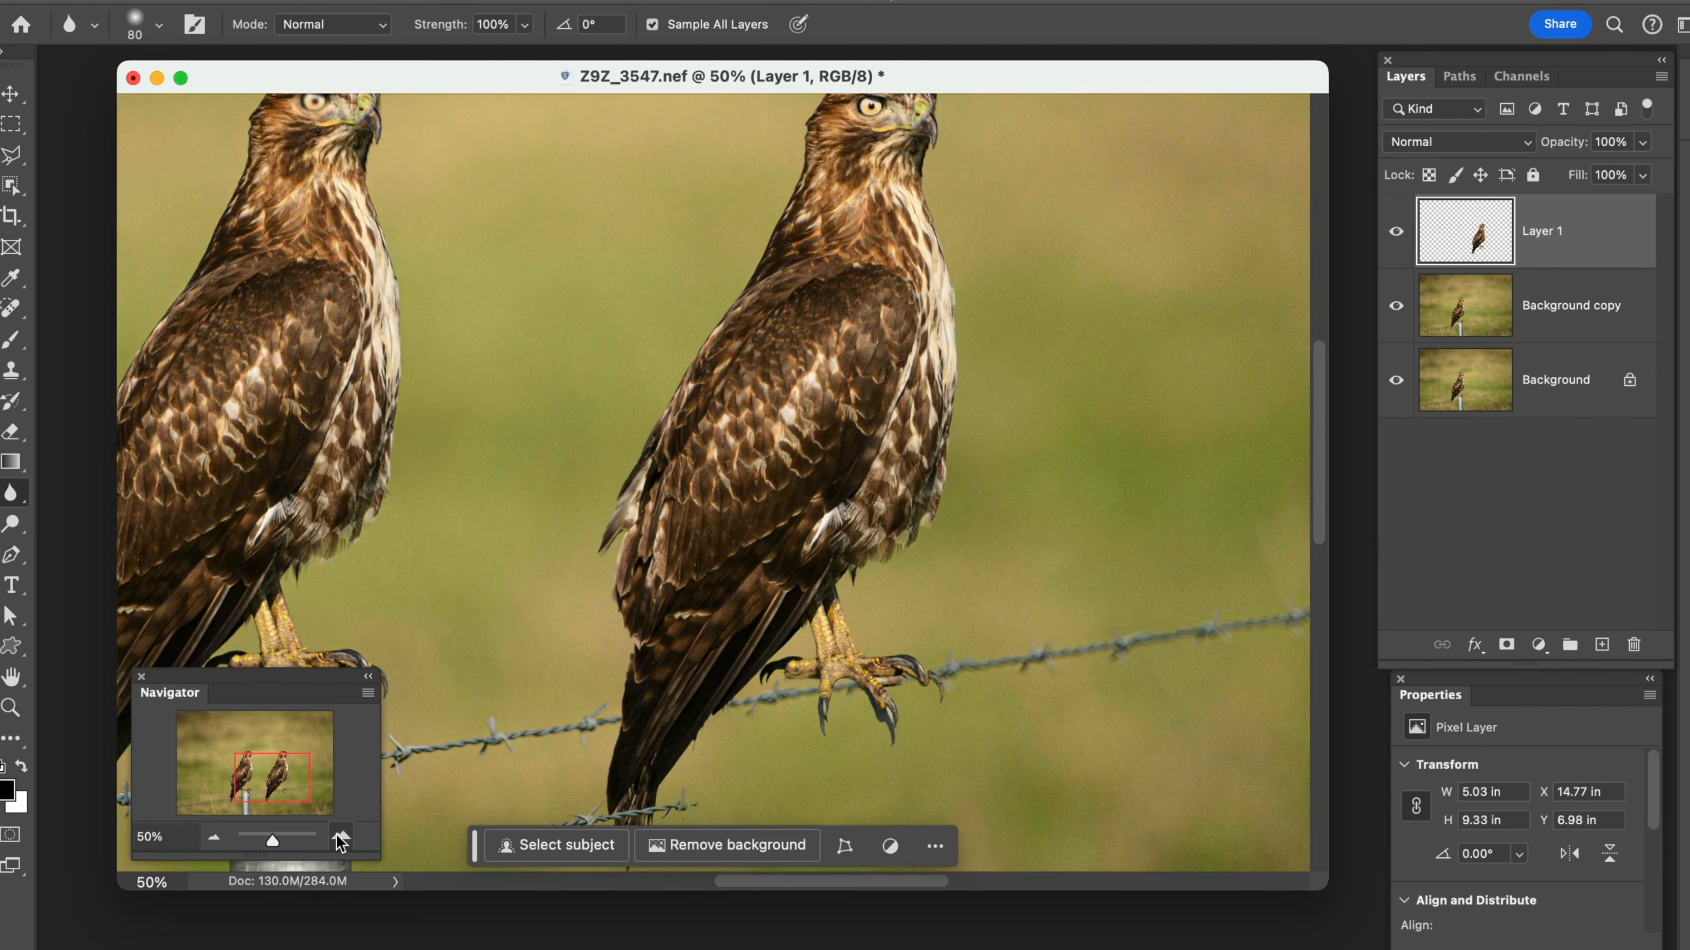
left_click(341, 838)
left_click(340, 838)
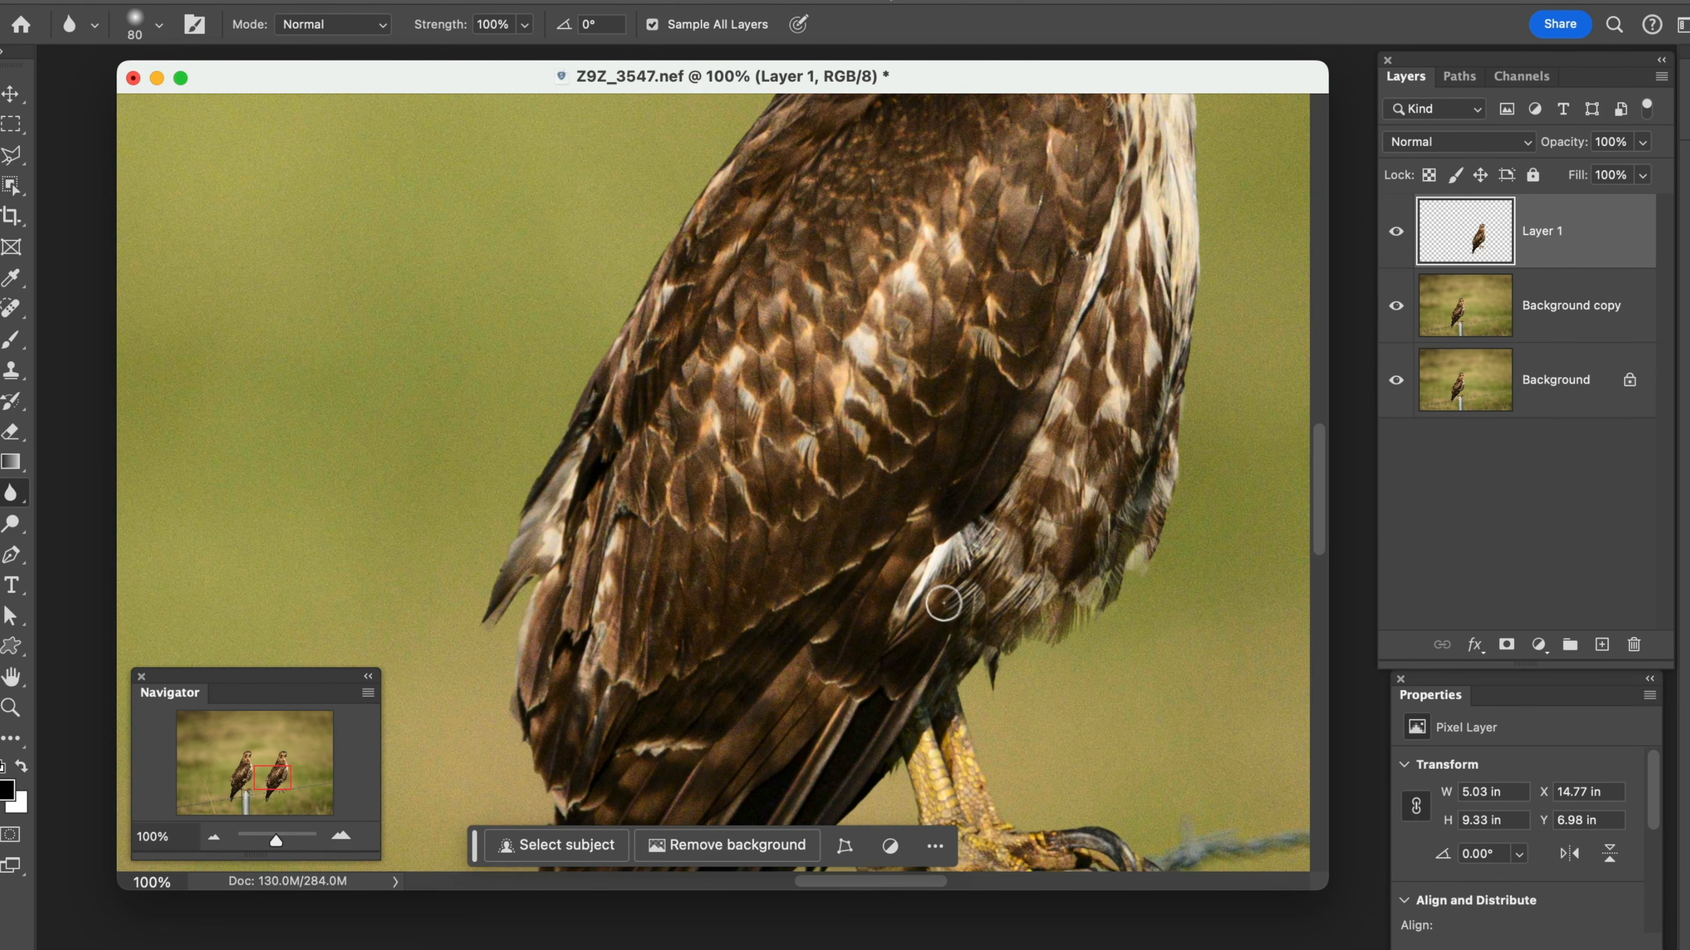
left_click_drag(939, 597, 949, 329)
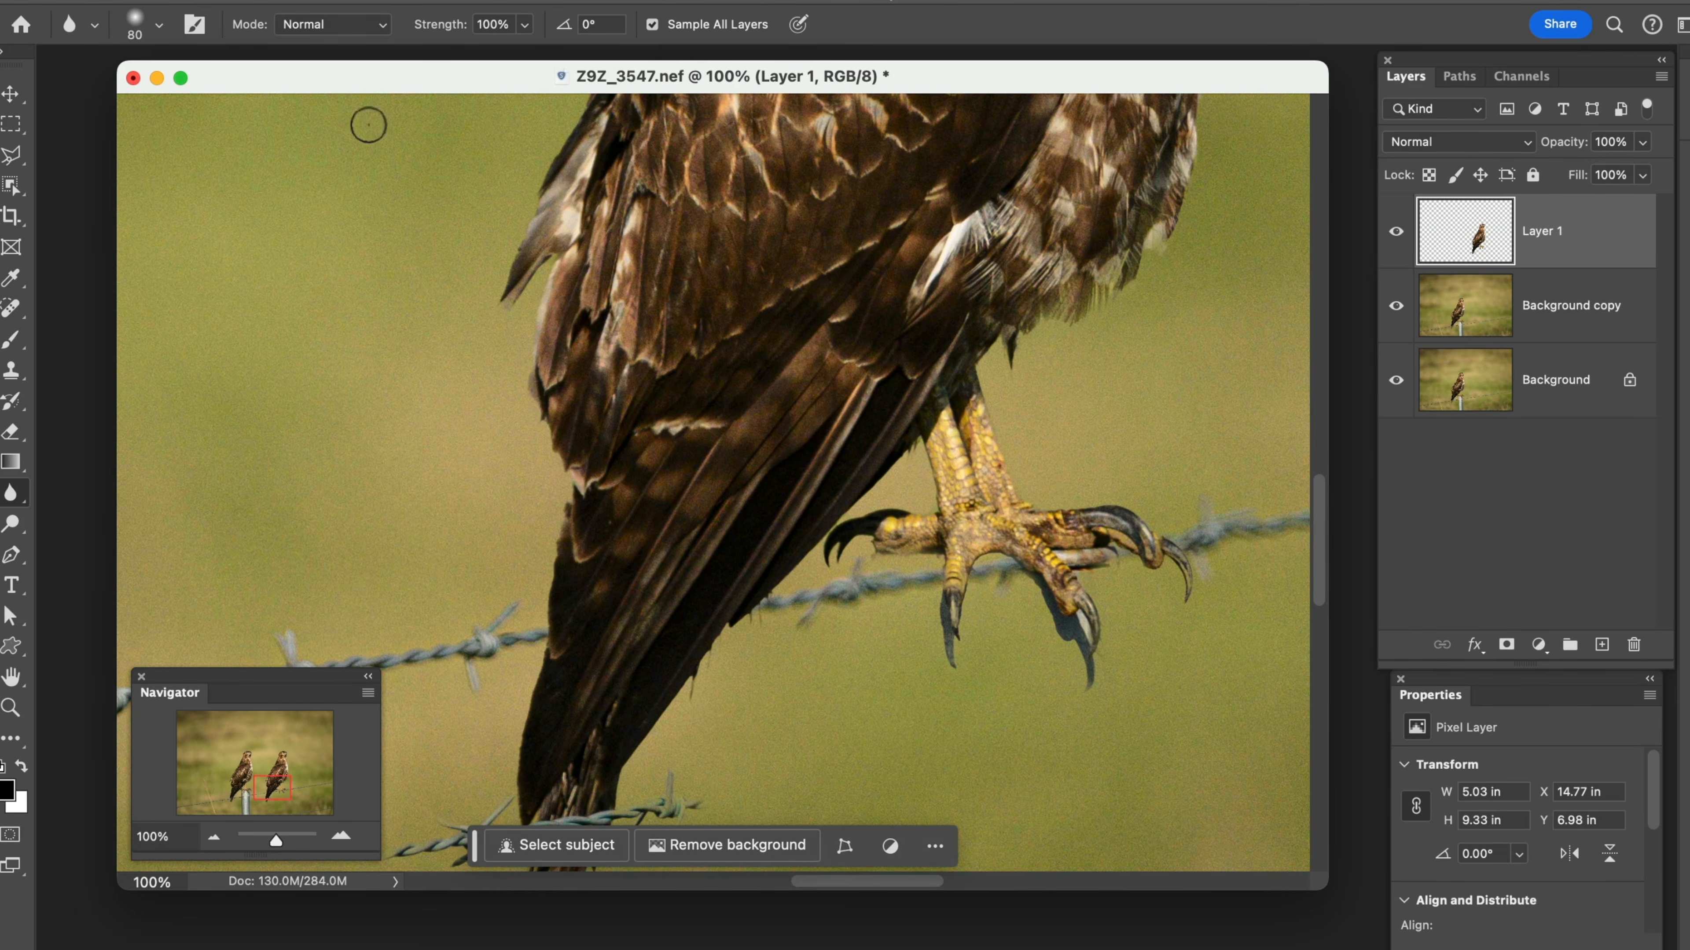
left_click_drag(454, 29, 416, 31)
left_click_drag(762, 602, 732, 617)
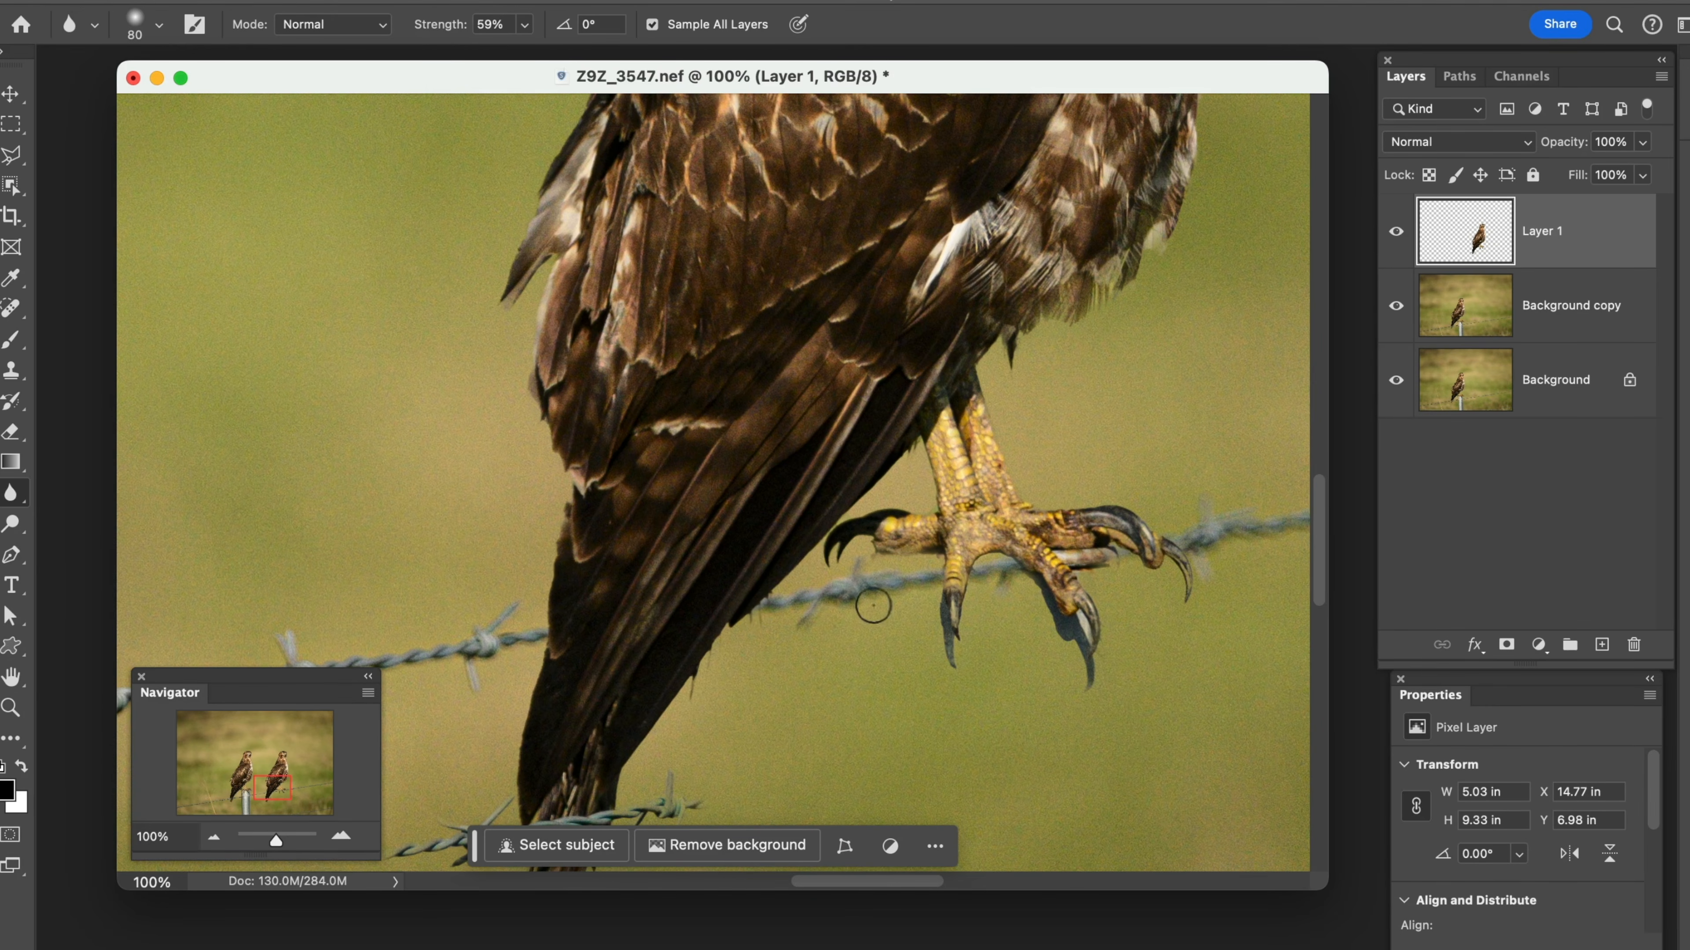
Reduce the Blur brush to 35 px and soften the full edge of the duplicated hawk's tail feathers
key("z")
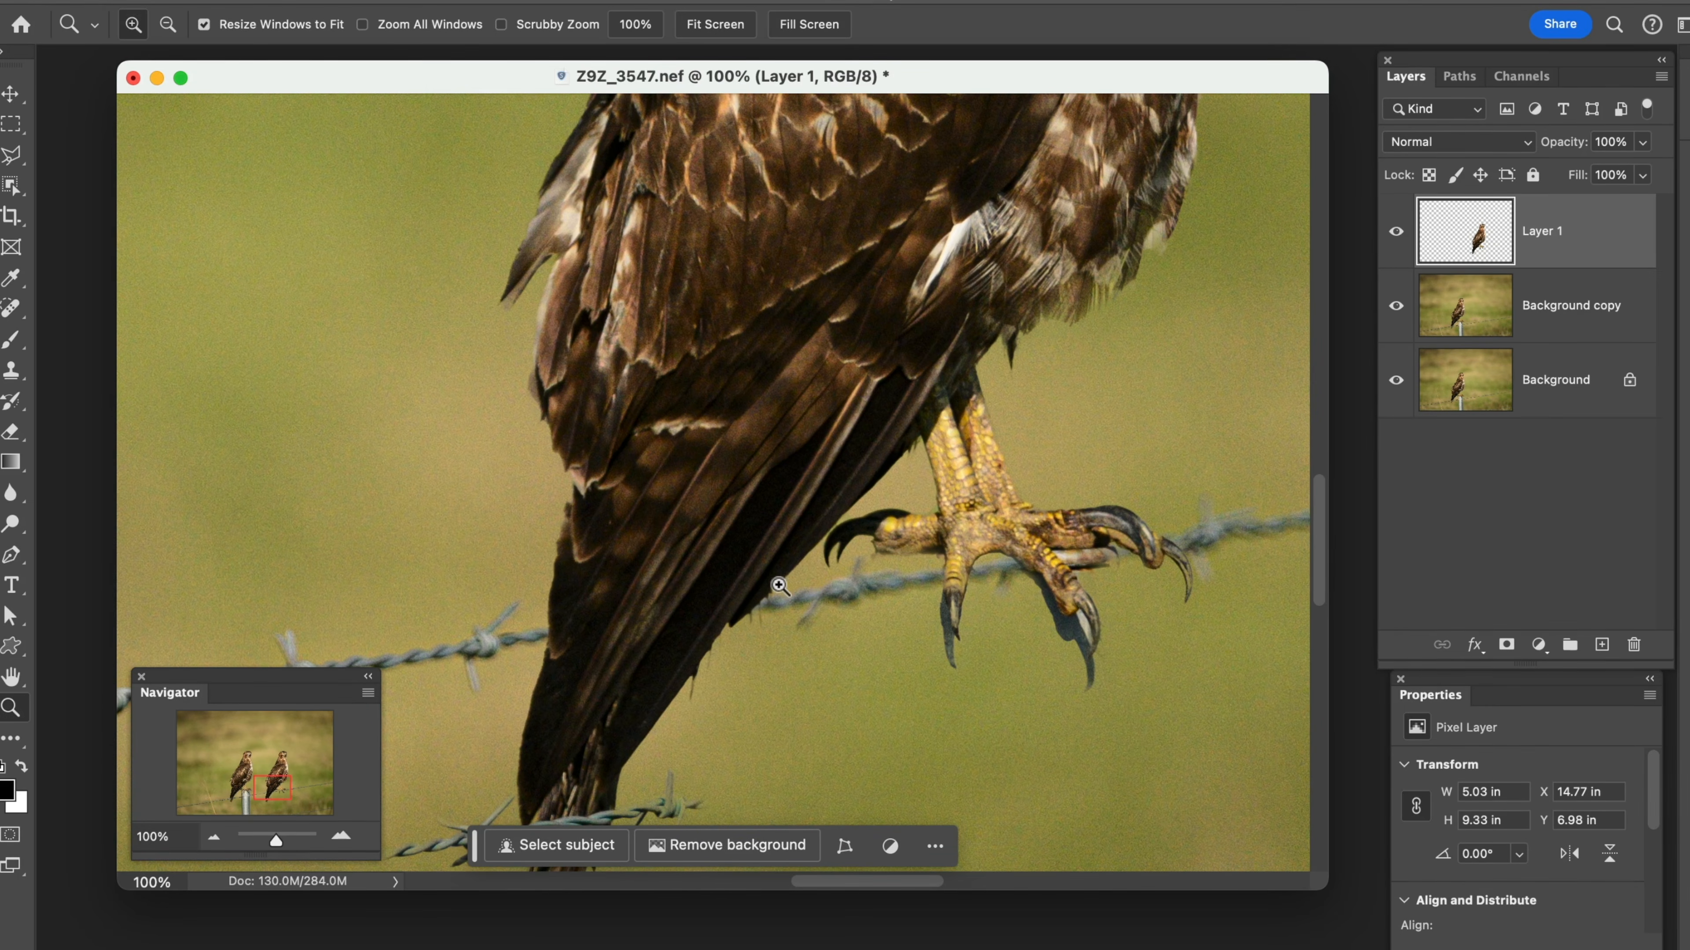
left_click(733, 571)
left_click(732, 571)
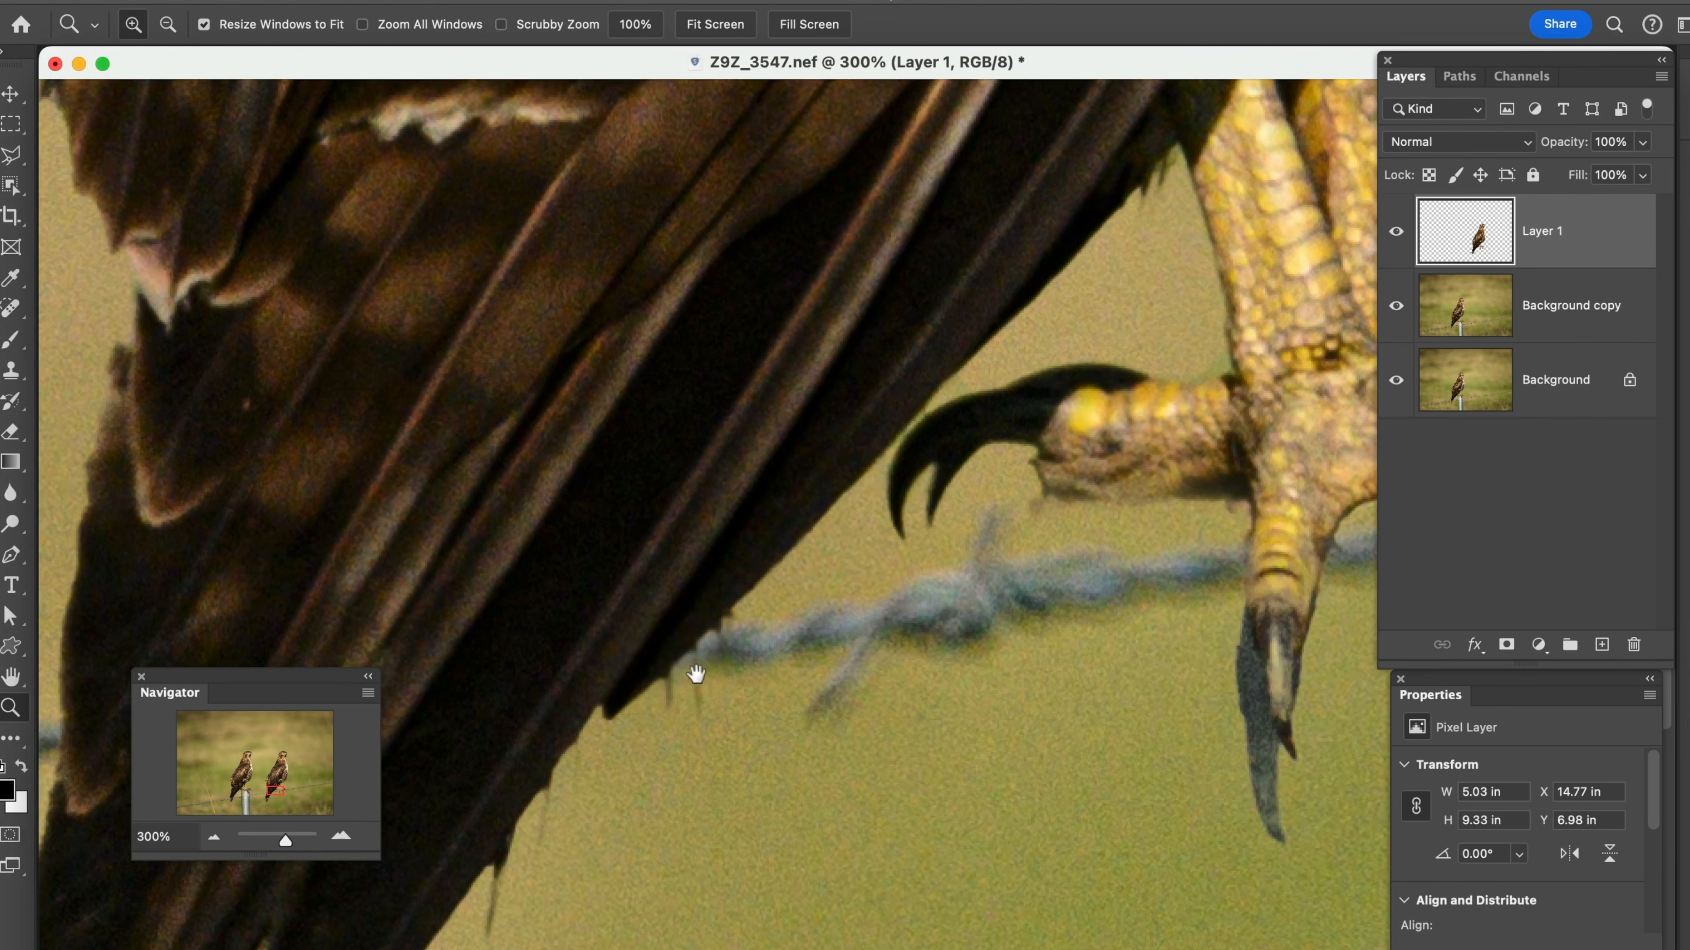
left_click_drag(694, 679, 880, 649)
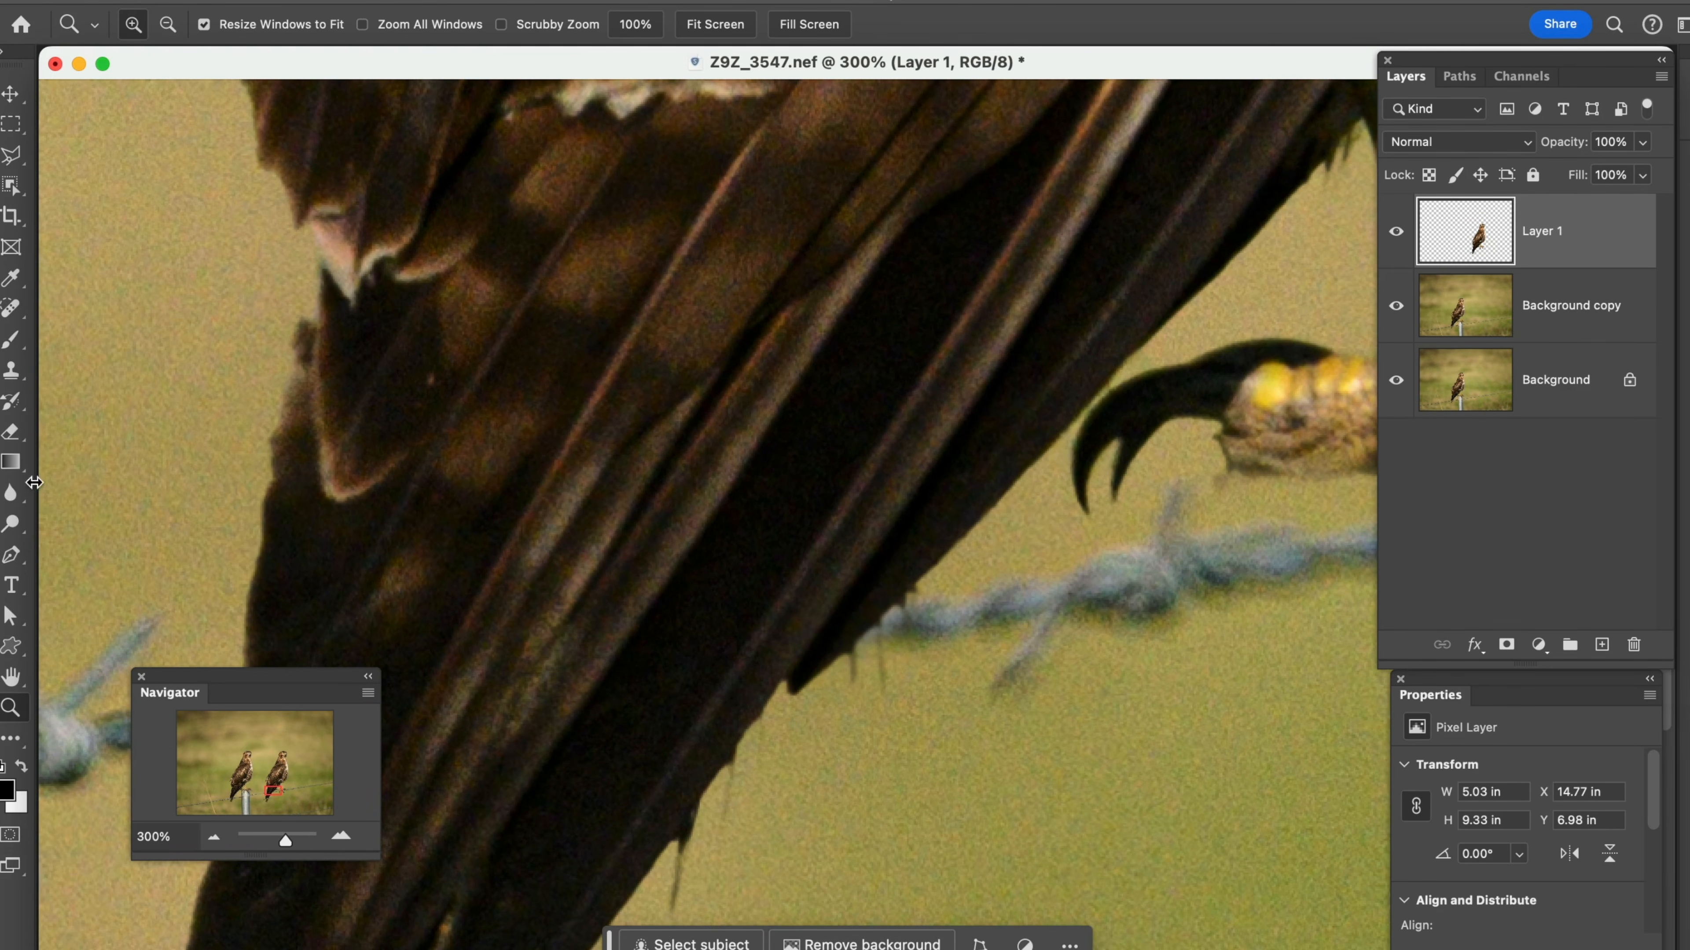
left_click(10, 492)
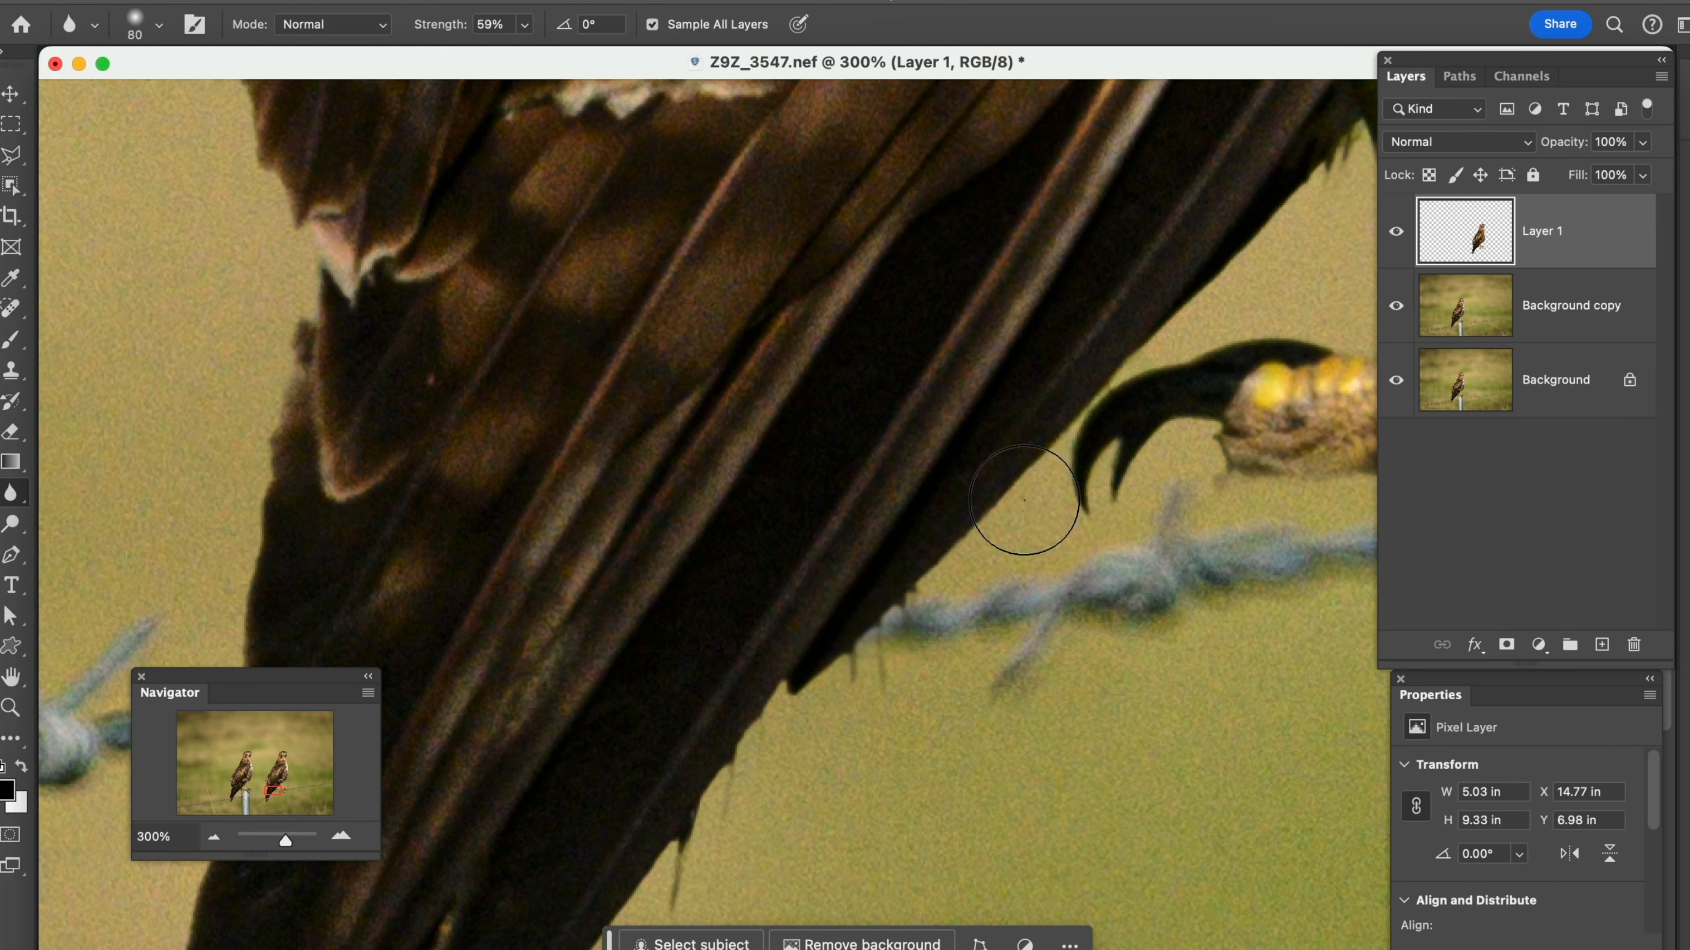
key("bracketleft")
key("bracketleft")
key("bracketleft")
key("bracketleft")
key("bracketleft")
key("bracketleft")
mouse_move(974, 520)
left_mouse_down()
mouse_move(814, 663)
mouse_move(909, 604)
mouse_move(776, 677)
mouse_move(869, 644)
mouse_move(719, 730)
mouse_move(792, 695)
mouse_move(649, 893)
left_mouse_up()
Soften the edges of the duplicated hawk's toes and talons on Layer 1 with the 35 px Blur brush
scroll(675, 770, "right", 5)
scroll(676, 745, "down", 2)
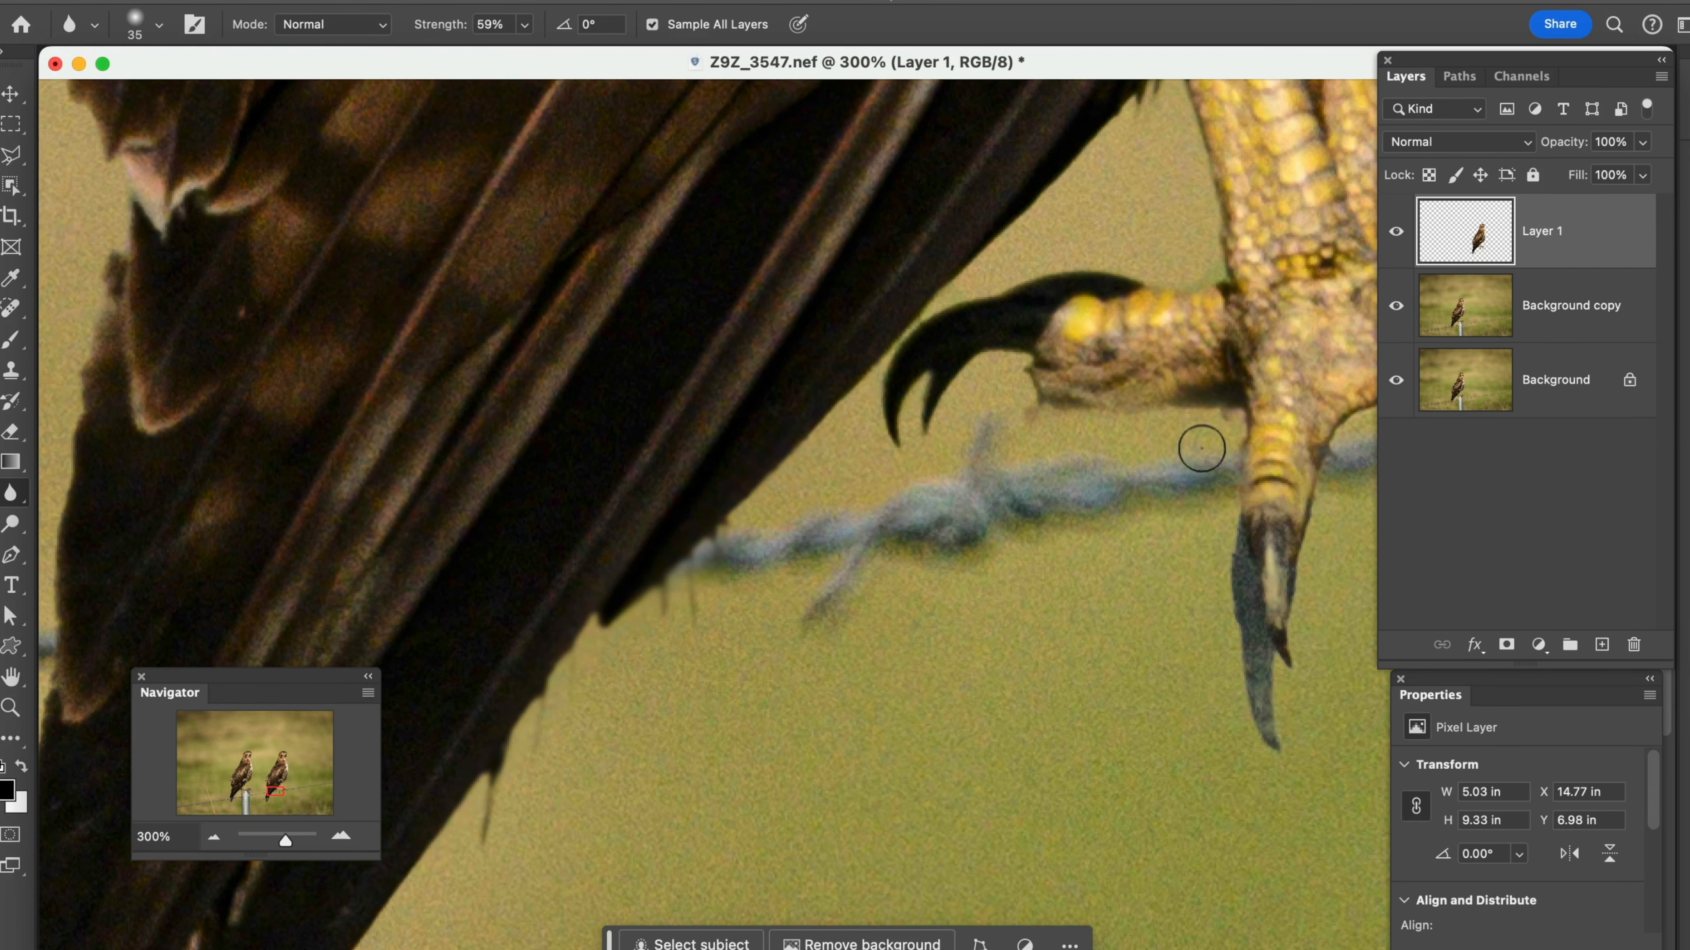
mouse_move(1309, 517)
left_mouse_down()
mouse_move(1309, 474)
mouse_move(906, 474)
left_mouse_up()
mouse_move(1095, 453)
left_mouse_down()
mouse_move(977, 443)
mouse_move(949, 467)
mouse_move(1034, 432)
mouse_move(1118, 473)
mouse_move(1199, 588)
mouse_move(1205, 612)
mouse_move(1160, 521)
mouse_move(1185, 642)
mouse_move(1172, 501)
mouse_move(1180, 534)
mouse_move(1085, 421)
mouse_move(1005, 403)
mouse_move(952, 448)
mouse_move(834, 422)
mouse_move(652, 434)
mouse_move(648, 389)
mouse_move(624, 386)
mouse_move(574, 390)
mouse_move(542, 422)
left_mouse_up()
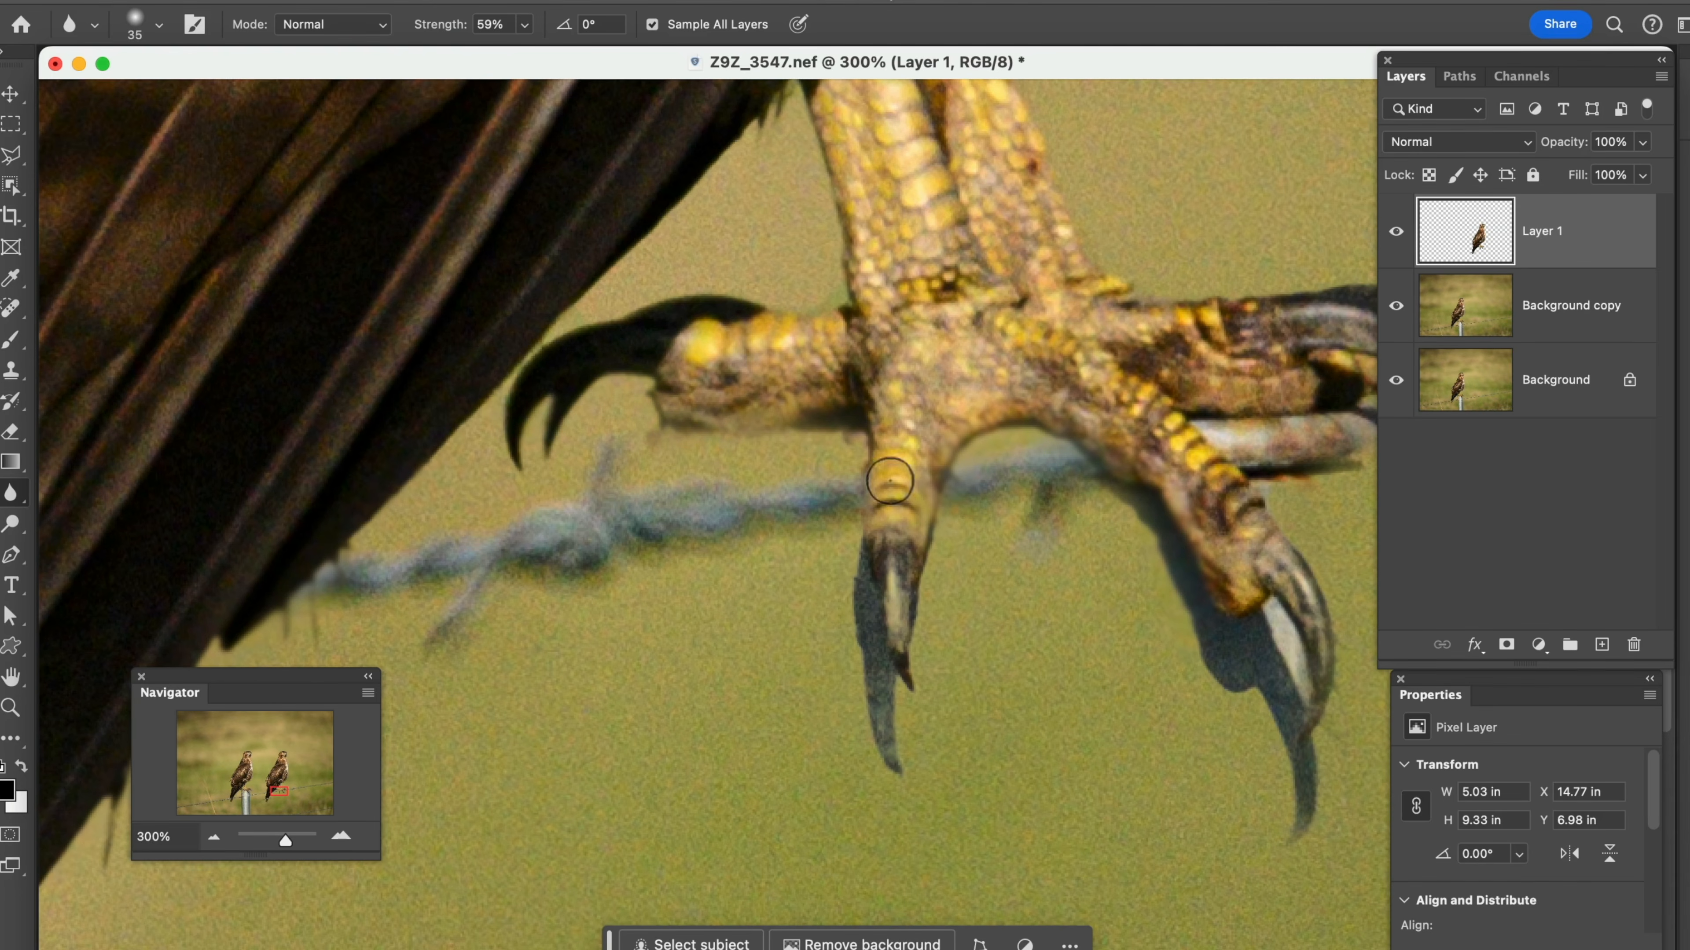
mouse_move(1212, 401)
left_mouse_down()
mouse_move(877, 425)
mouse_move(994, 426)
mouse_move(1116, 489)
mouse_move(956, 403)
mouse_move(1084, 479)
mouse_move(1074, 465)
mouse_move(1148, 455)
mouse_move(1185, 545)
mouse_move(1182, 488)
mouse_move(1197, 546)
left_mouse_up()
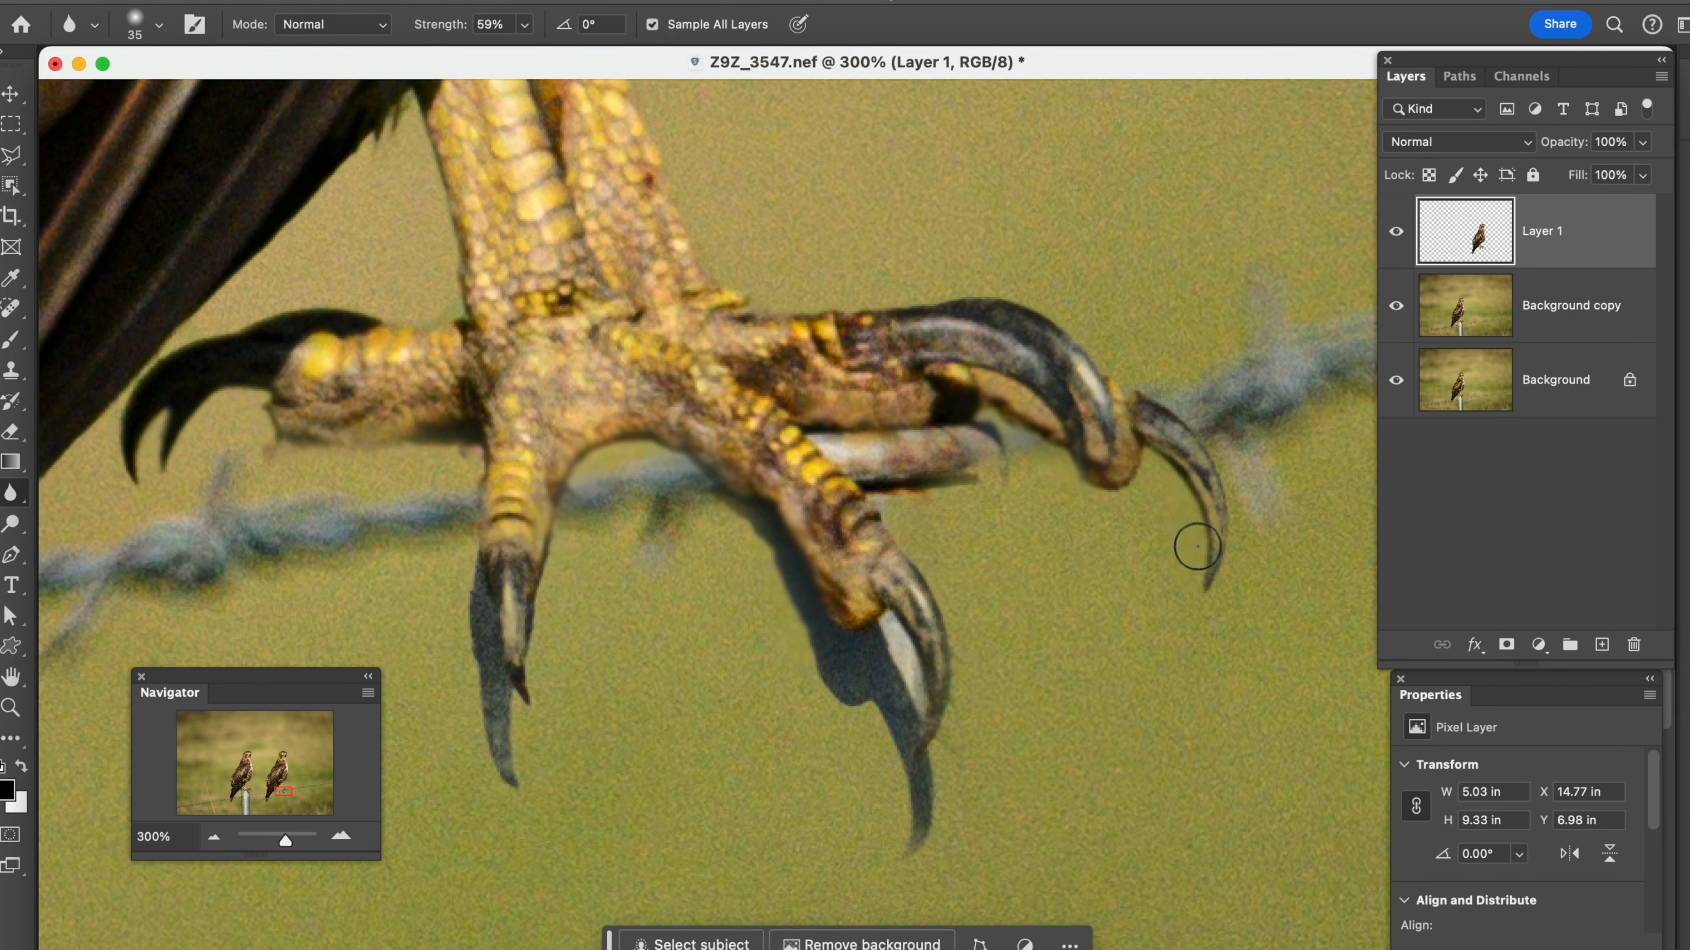
left_click(217, 841)
left_click(217, 841)
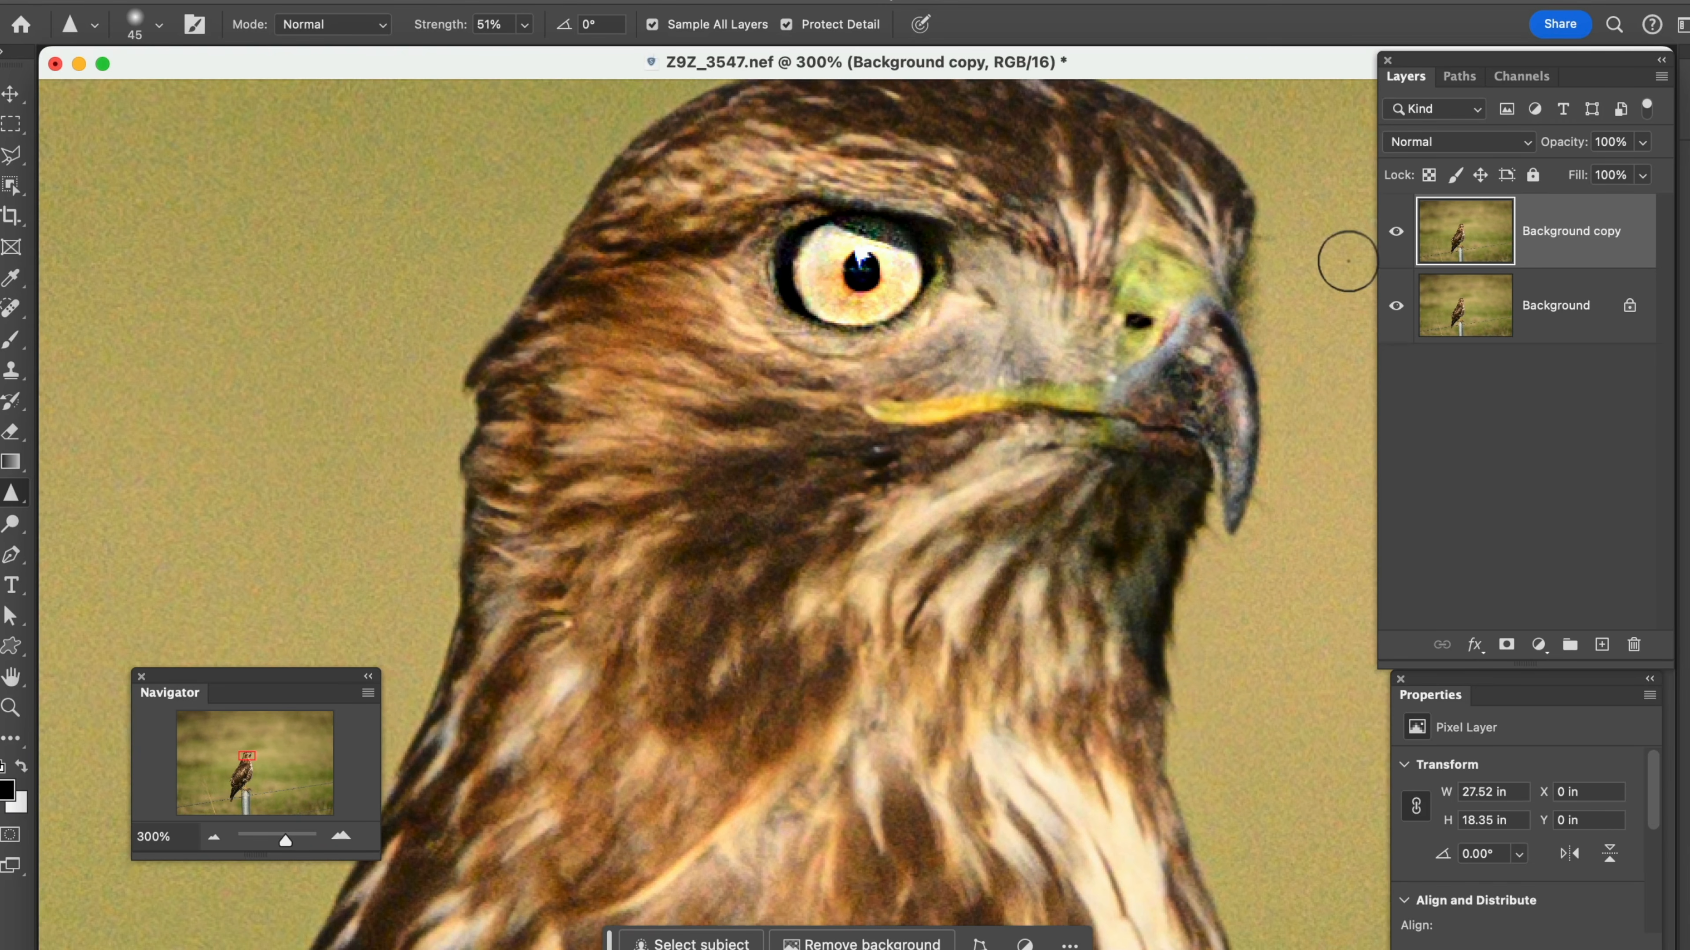
Toggle the Background copy's visibility to compare the sharpened hawk's head with the original
left_click(1396, 232)
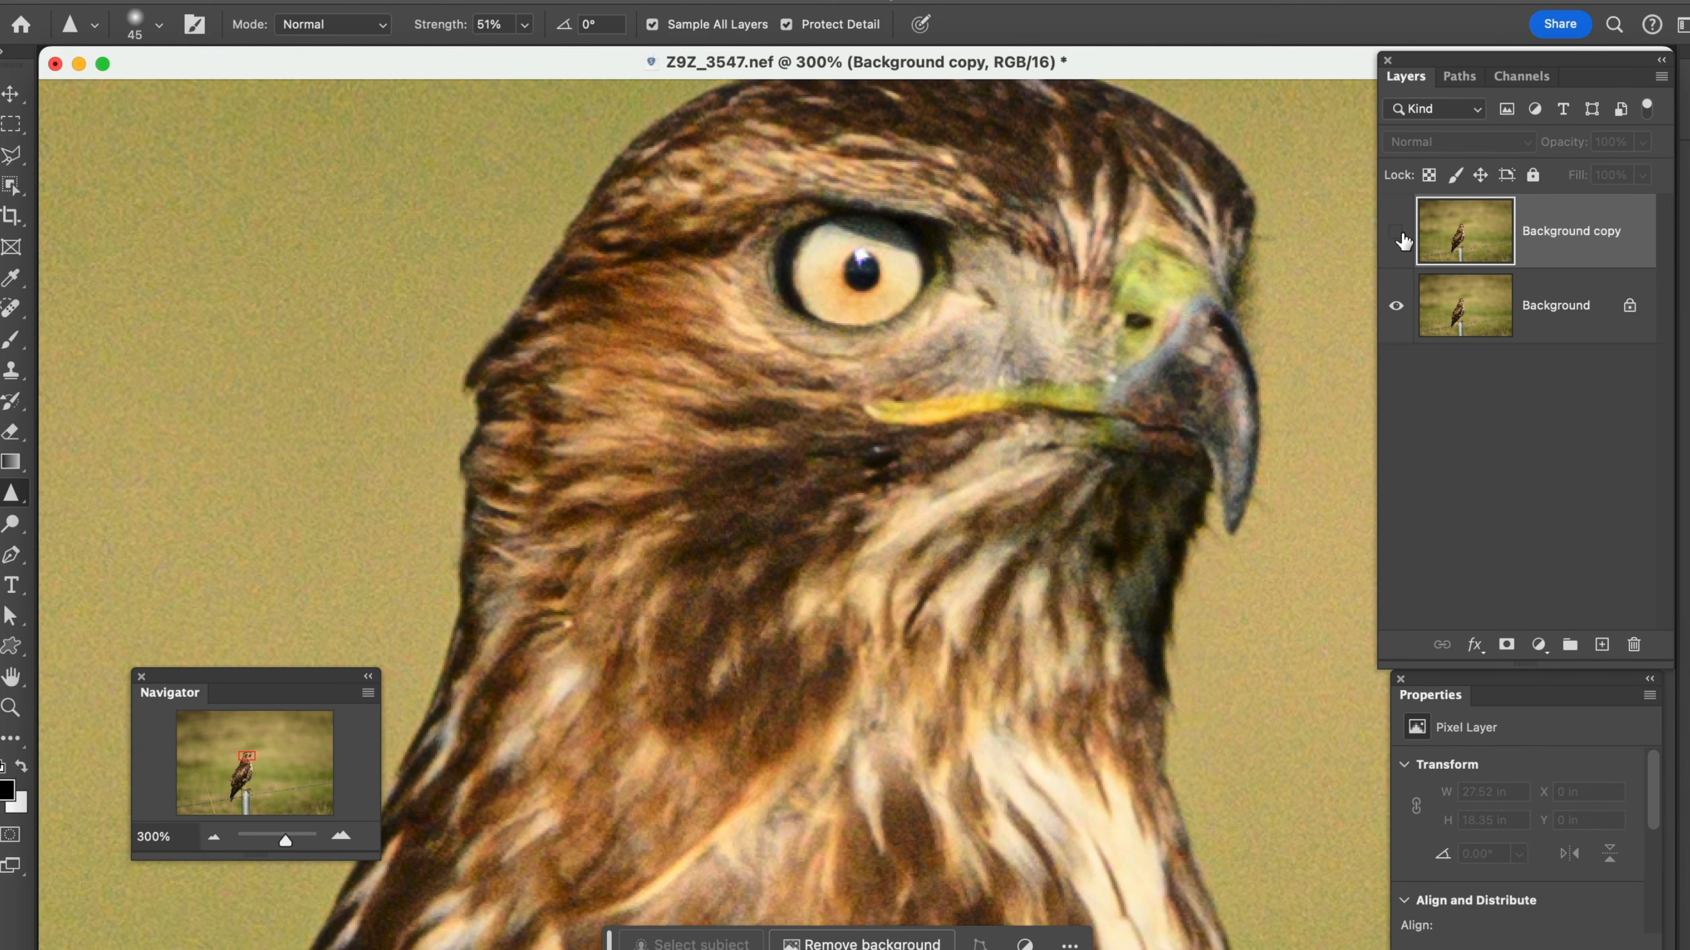
left_click(1397, 233)
left_click(1397, 233)
left_click(1397, 233)
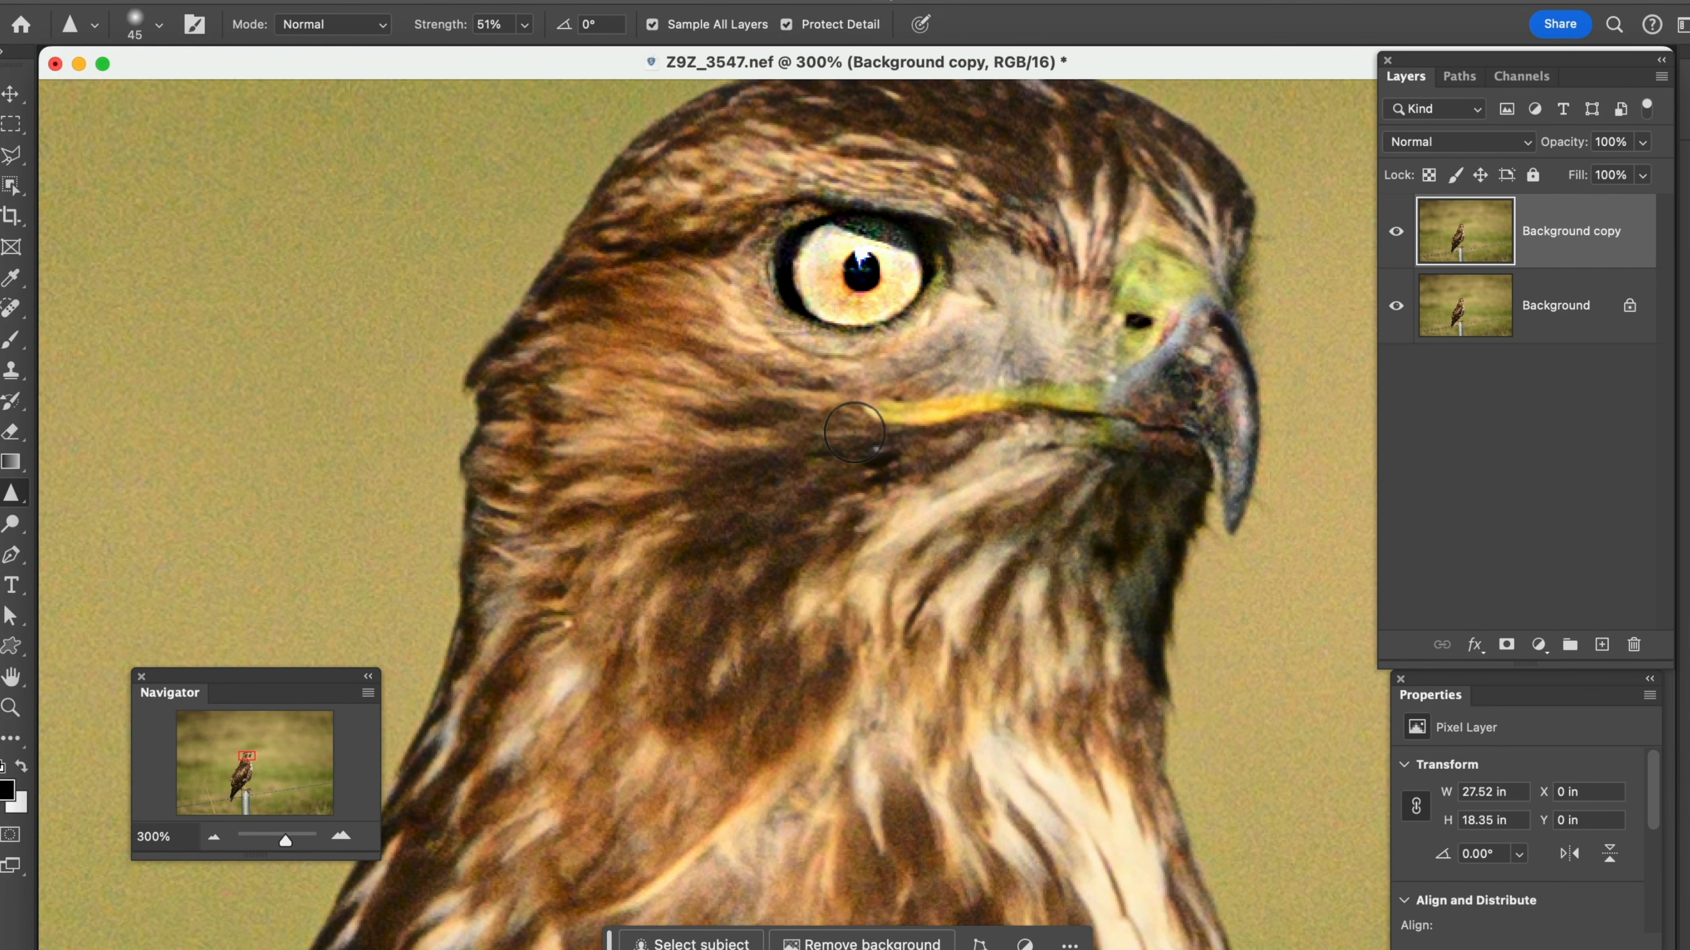
Switch to the Smudge tool, enlarge the brush to 250 px and push the back of the hawk's head inward
left_click(212, 840)
left_click(212, 840)
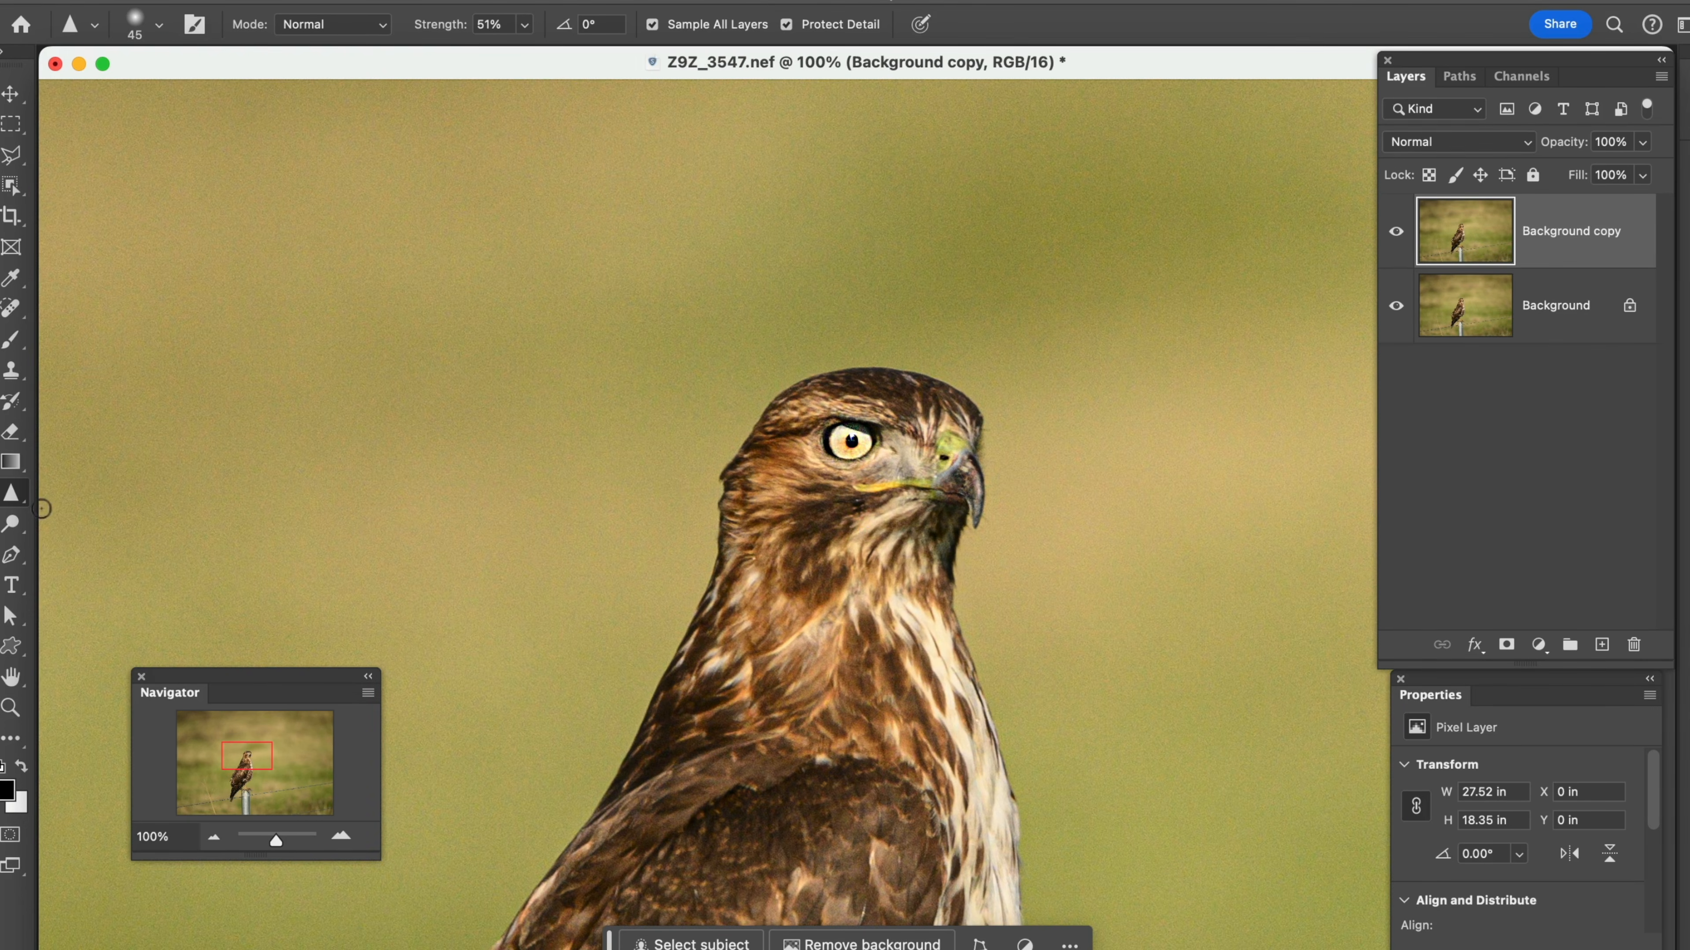
left_click(24, 508)
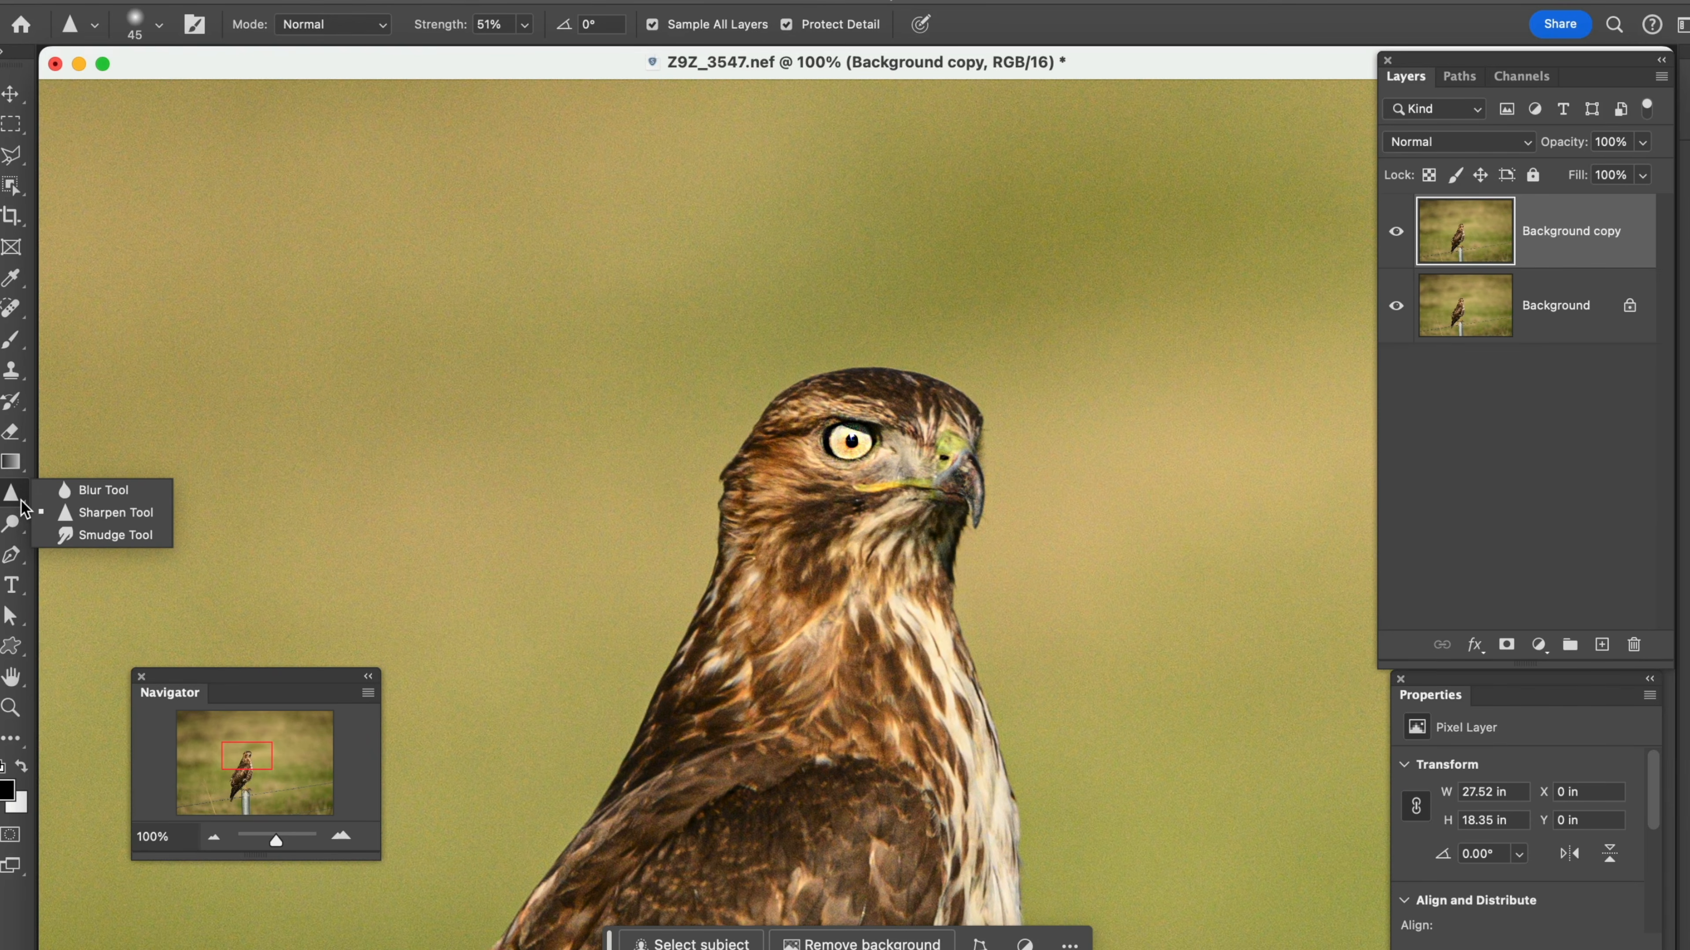
left_click(72, 536)
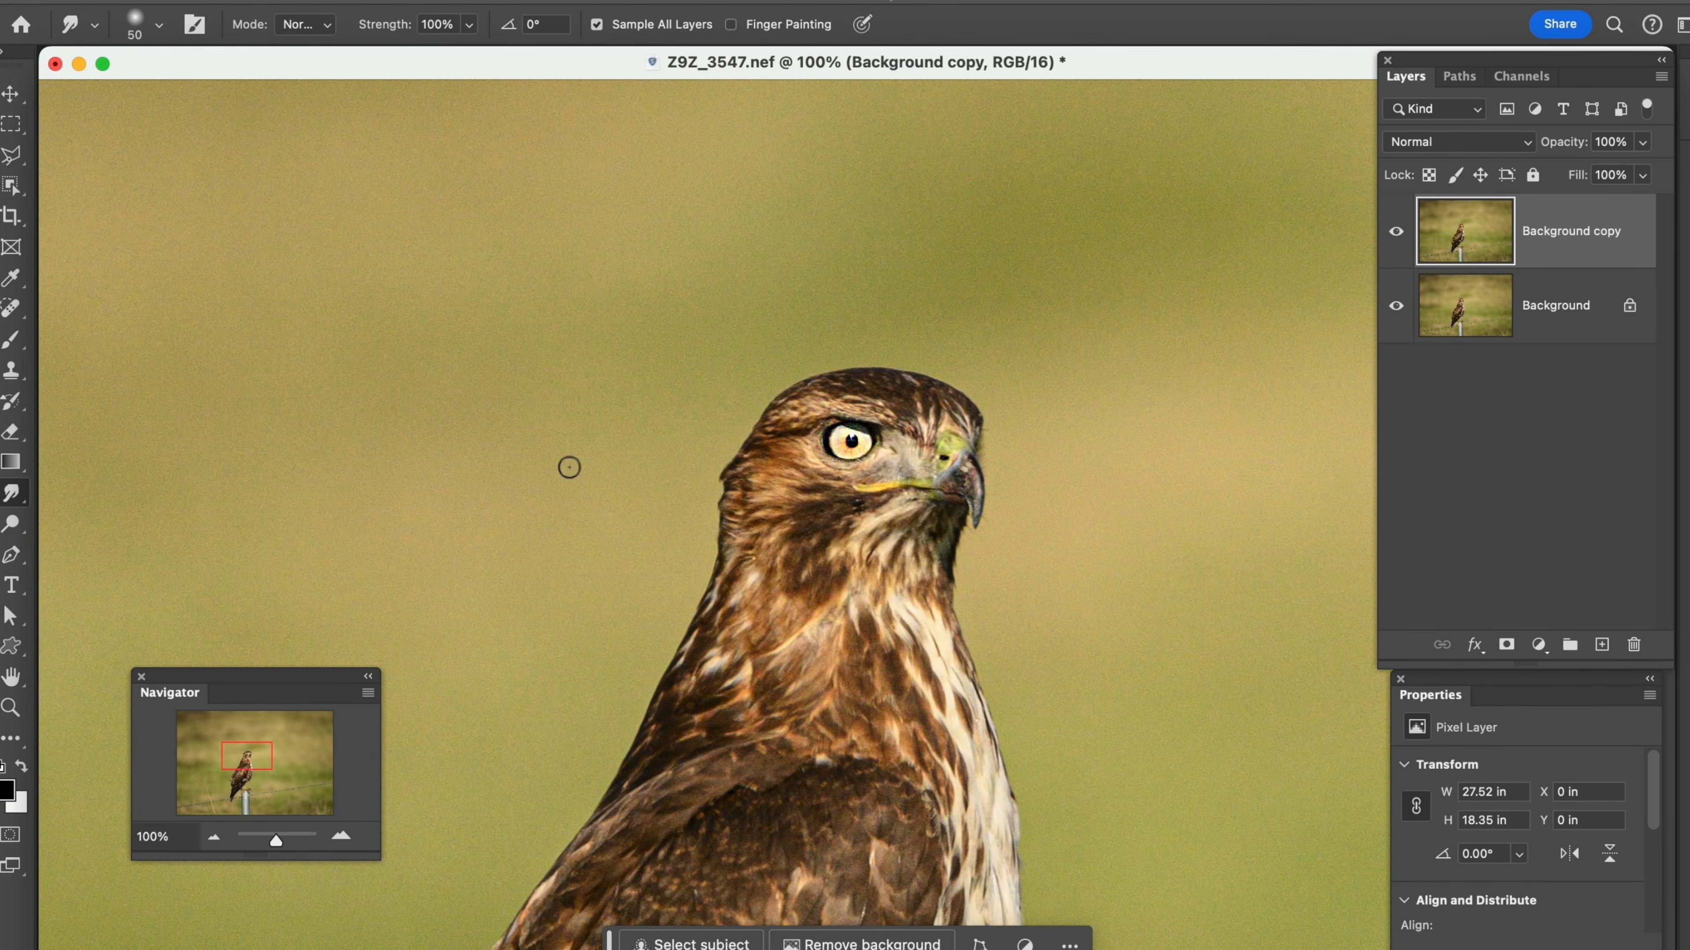
key("bracketright")
key("bracketright")
key("bracketright")
key("bracketright")
key("bracketright")
key("bracketright")
key("bracketright")
key("bracketright")
key("bracketright")
mouse_move(678, 486)
left_mouse_down()
mouse_move(705, 457)
mouse_move(711, 477)
left_mouse_up()
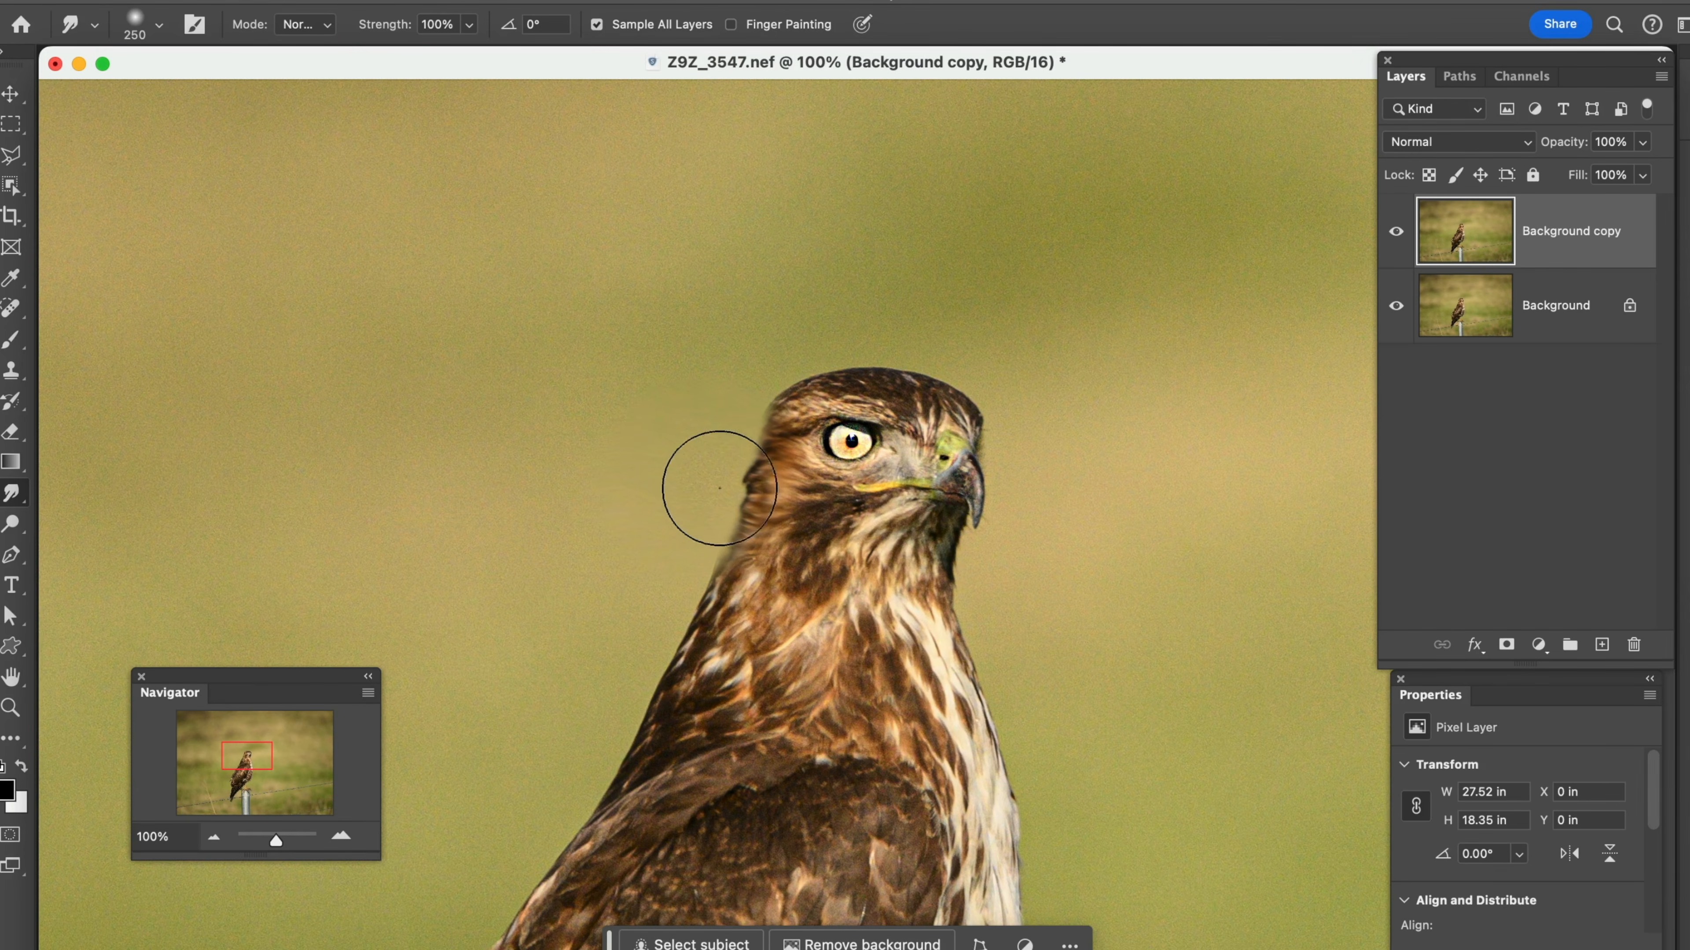
Smudge the hawk's throat and the back of its neck inward, reducing the brush to 200 px and 150 px
key("bracketleft")
key("bracketleft")
key("bracketleft")
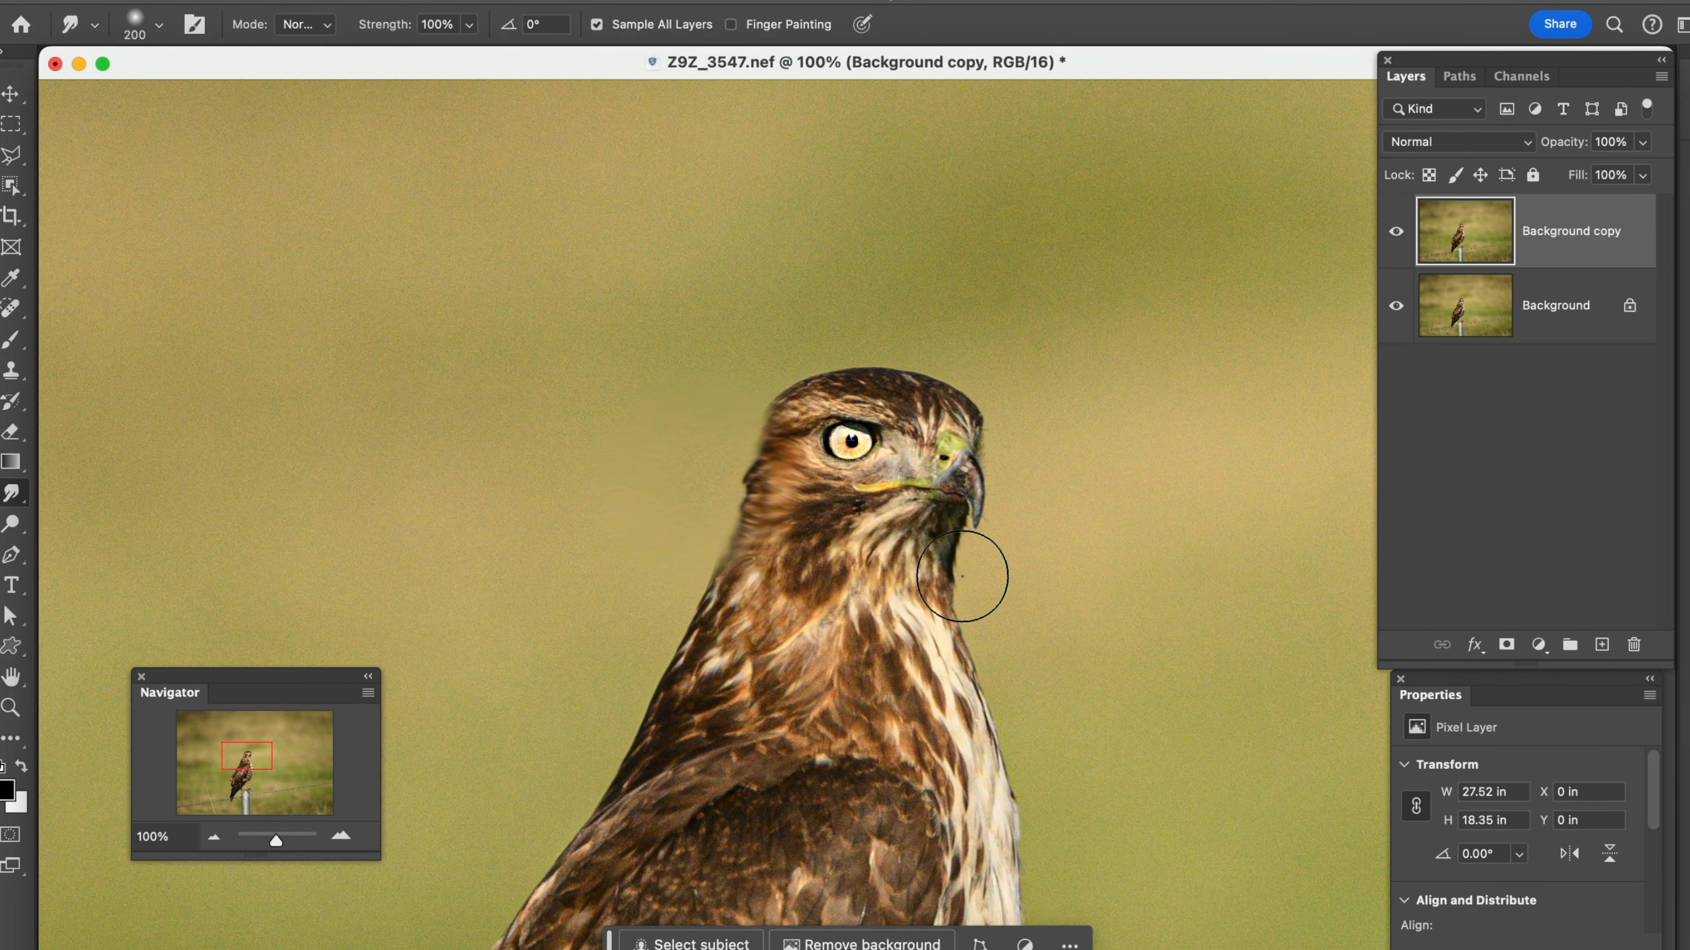
mouse_move(963, 579)
left_mouse_down()
mouse_move(974, 605)
mouse_move(950, 558)
left_mouse_up()
left_click_drag(683, 611, 704, 591)
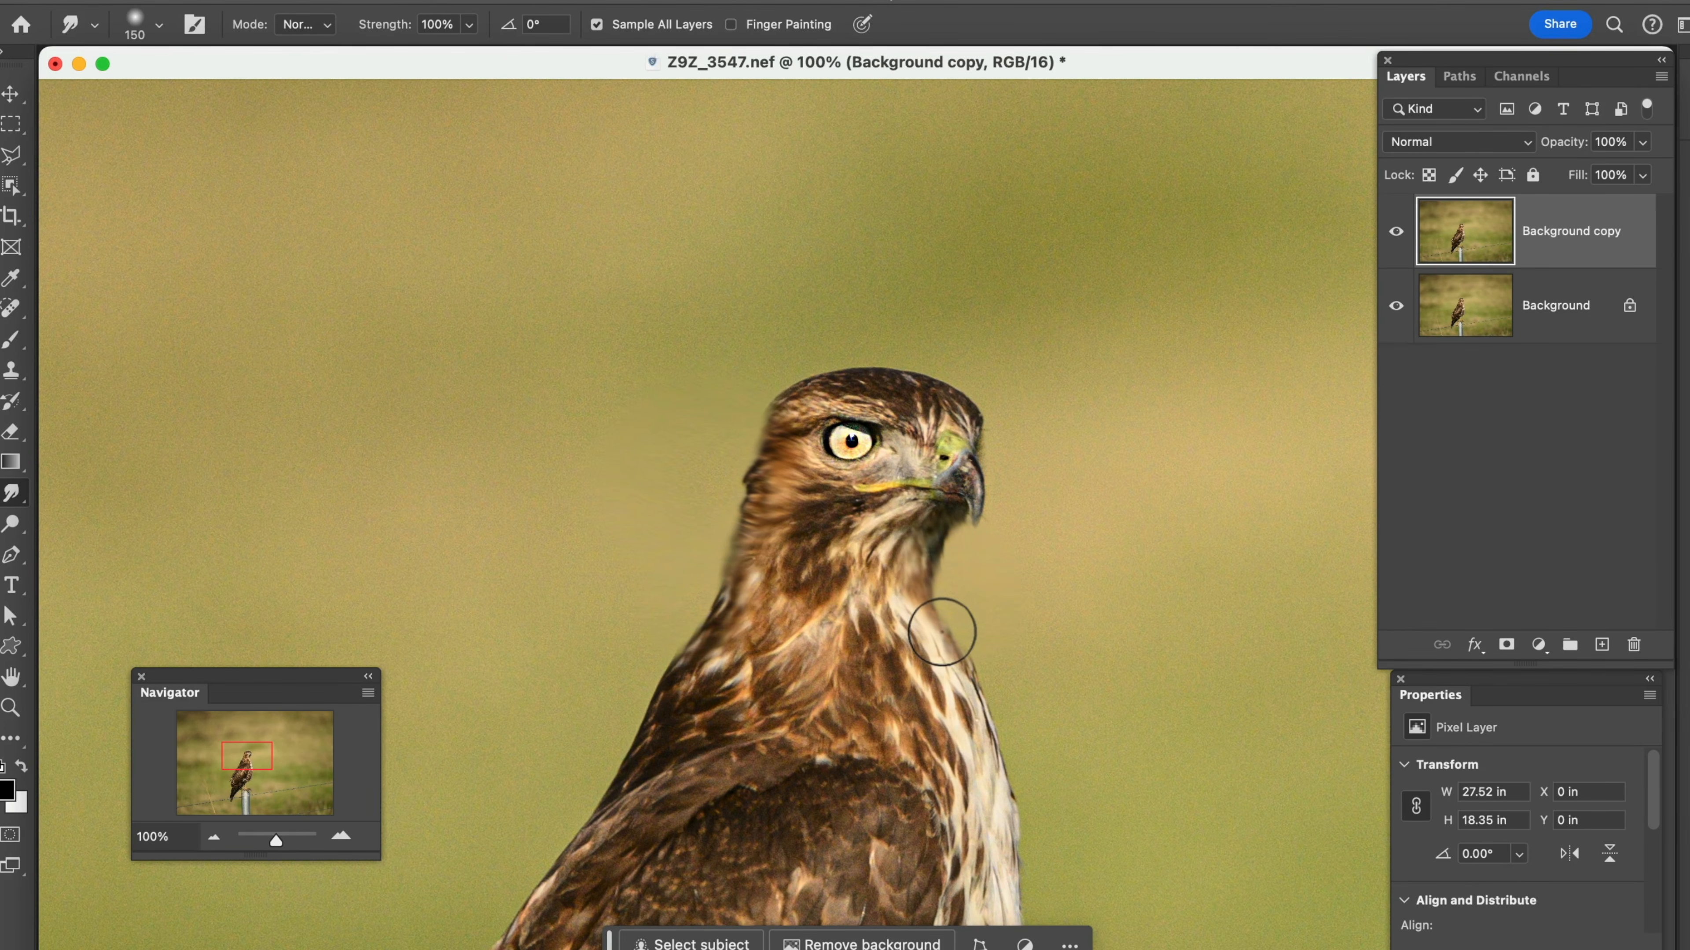
left_click_drag(942, 631, 946, 586)
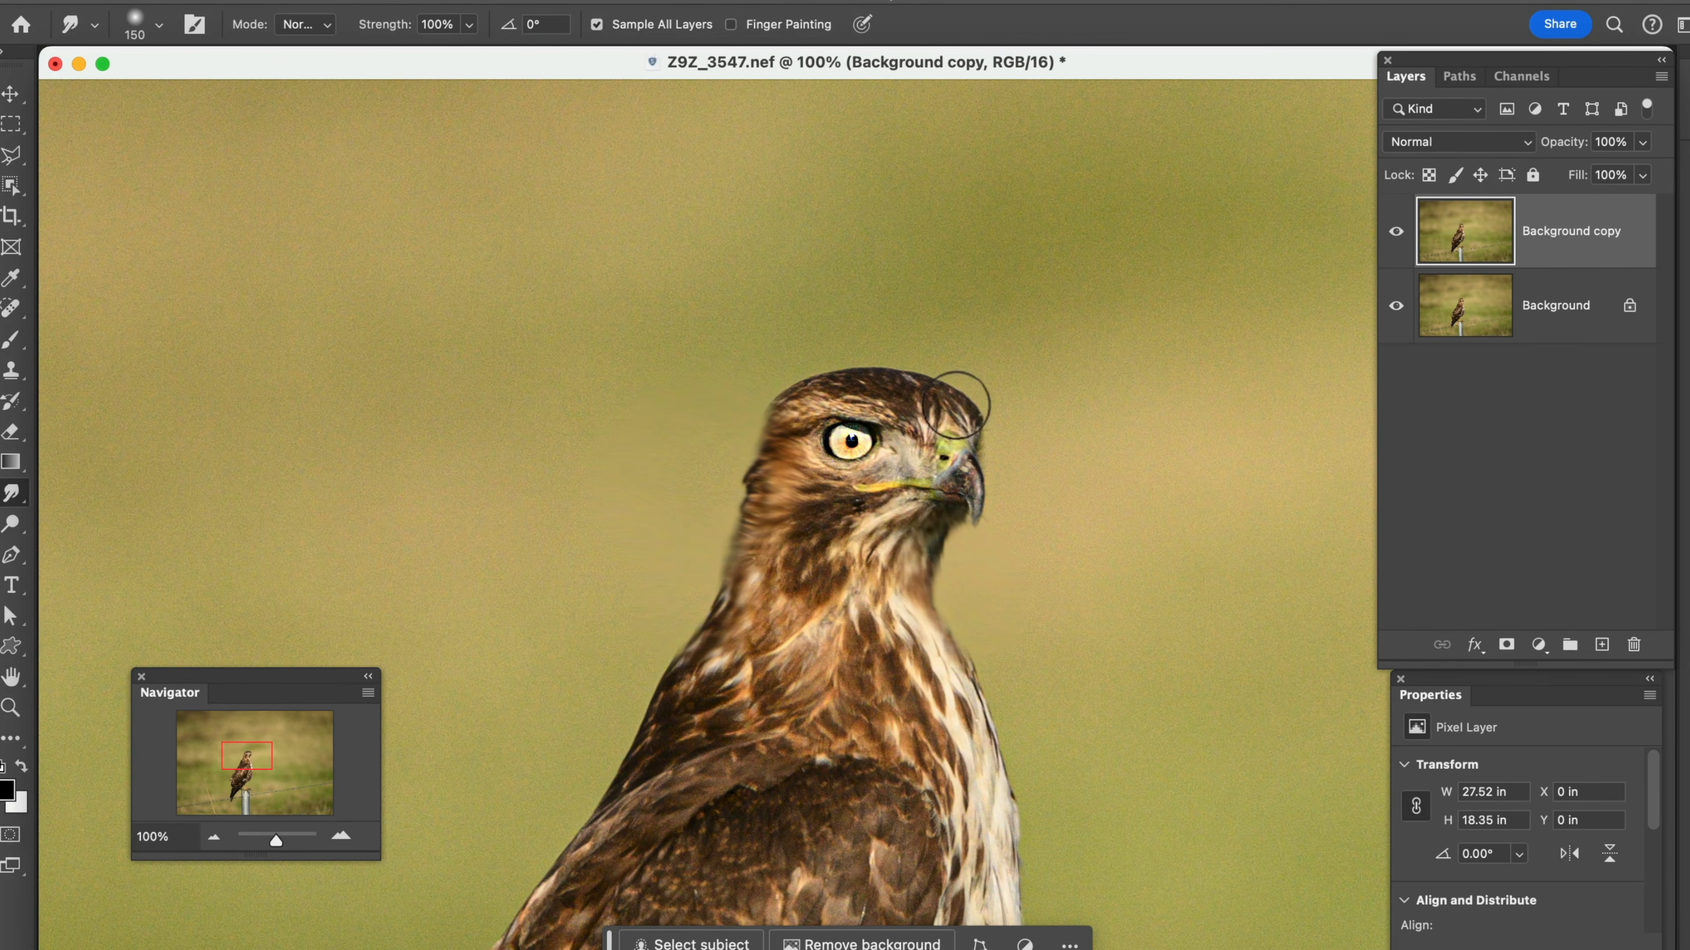
Smudge the top of the hawk's head with the 150 px brush and undo the last unwanted strokes
mouse_move(955, 408)
left_mouse_down()
mouse_move(900, 376)
mouse_move(758, 393)
mouse_move(778, 401)
left_mouse_up()
key("super+z")
key("super+z")
key("super+z")
key("super+z")
key("super+z")
key("super+z")
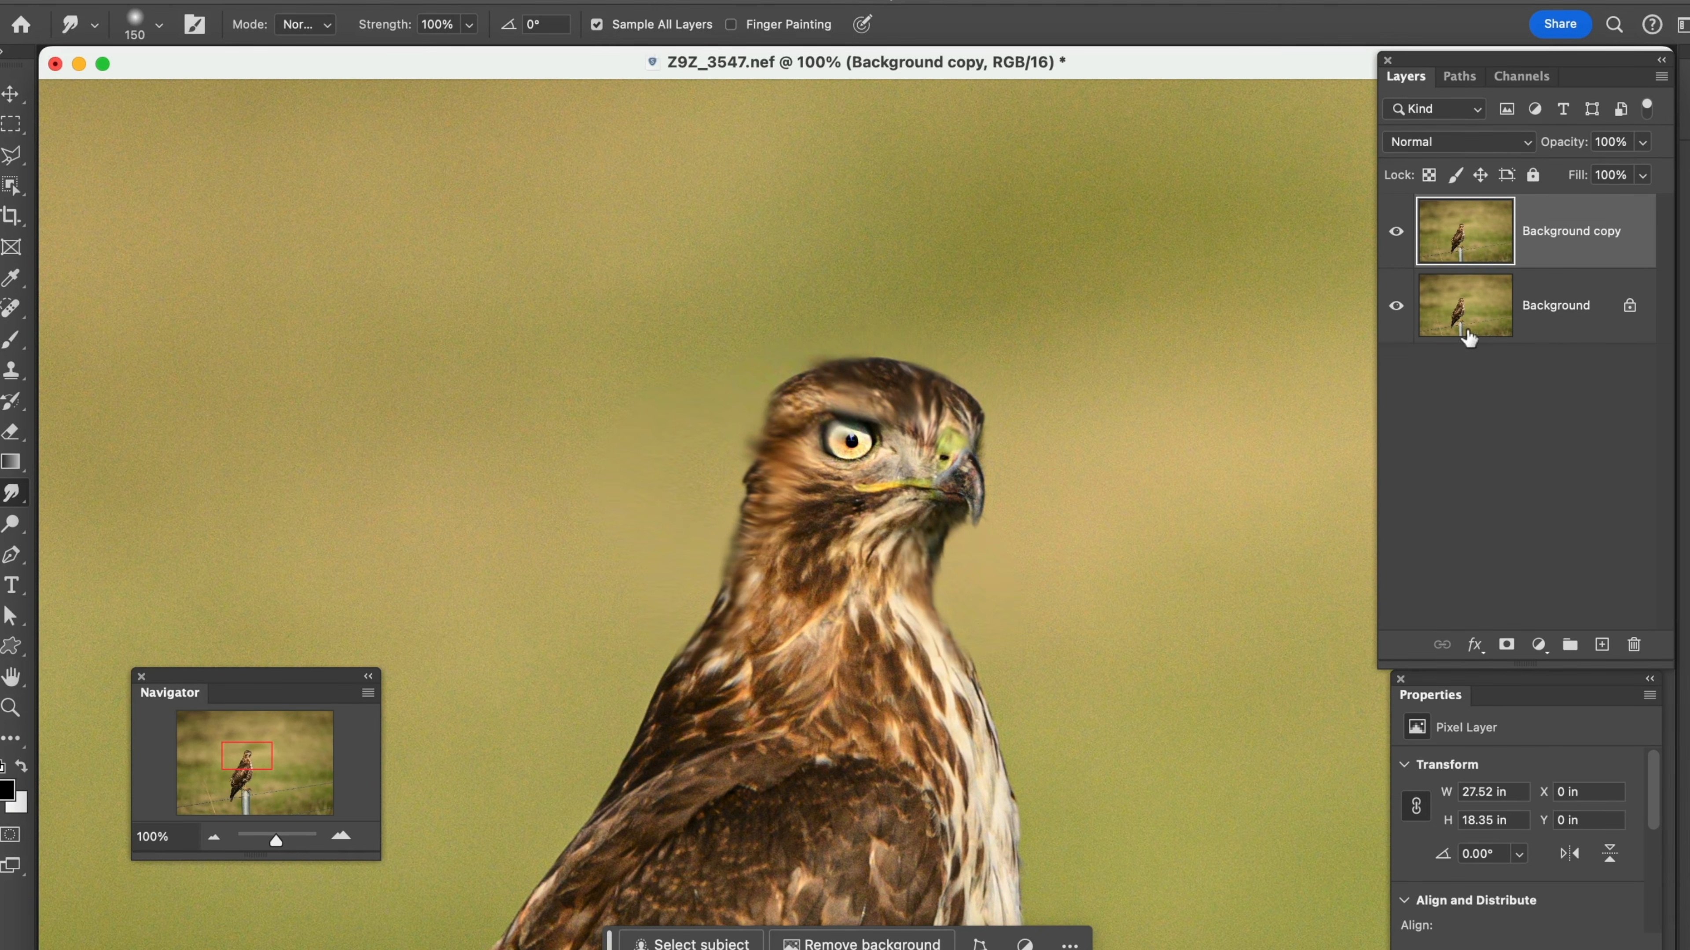
Toggle the Background copy's visibility to compare the smudged hawk with the original
left_click(1403, 241)
left_click(1404, 241)
left_click(1404, 241)
left_click(1403, 241)
left_click(1403, 241)
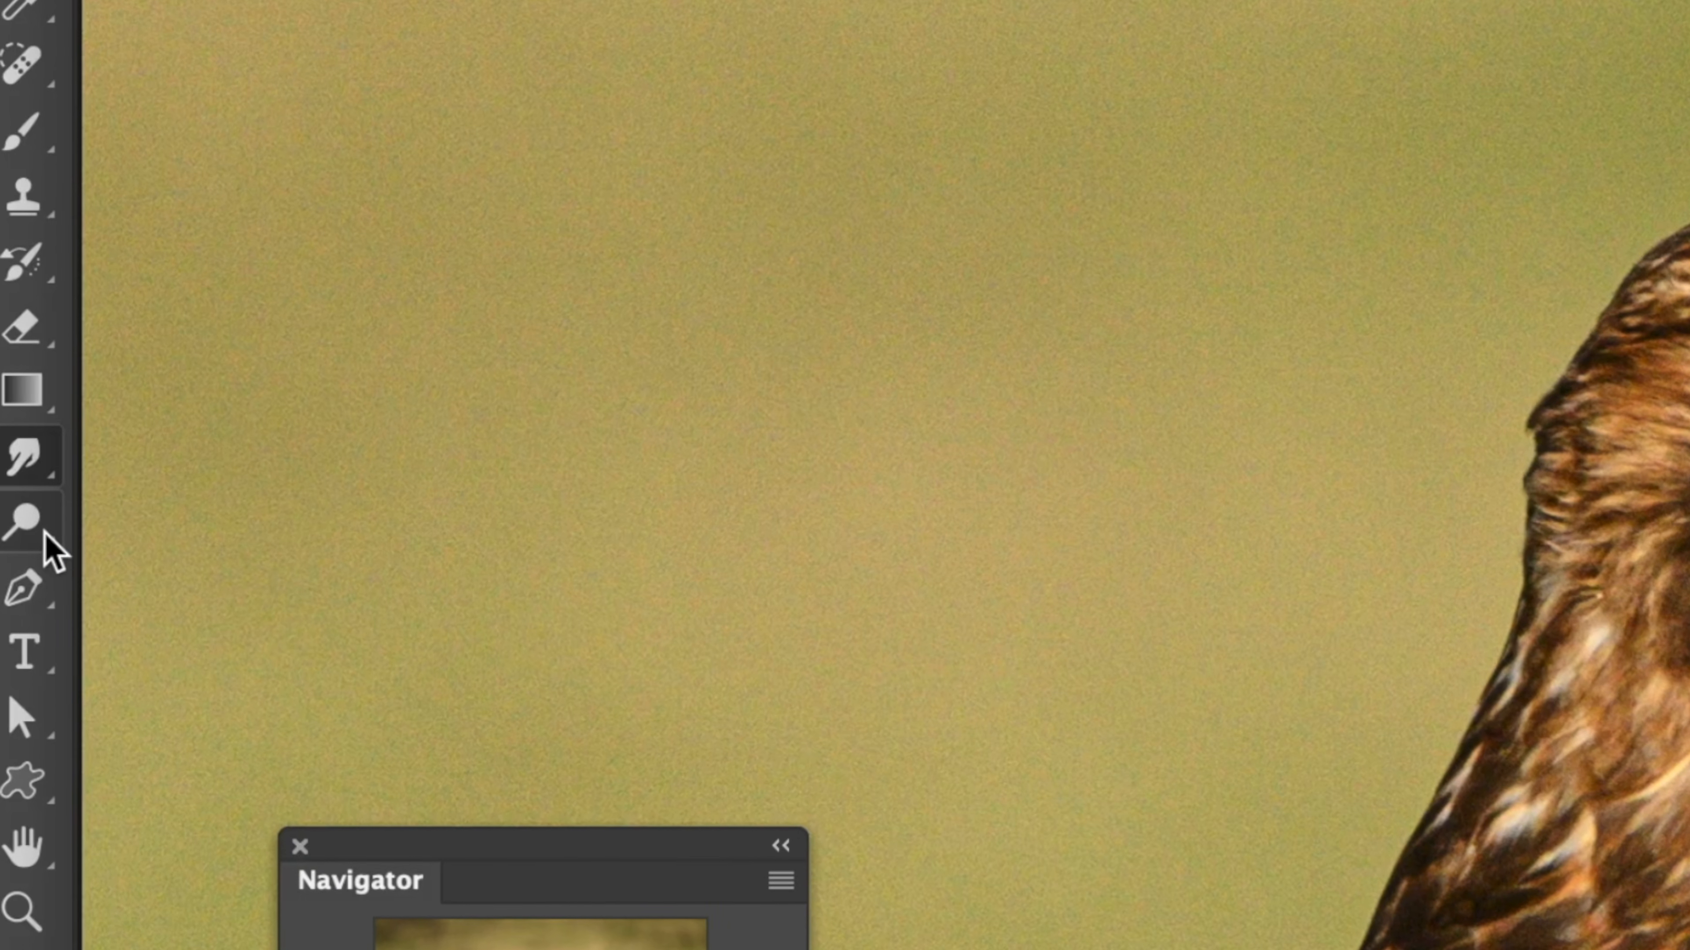
Switch from the Smudge tool to the Dodge tool
left_click(44, 532)
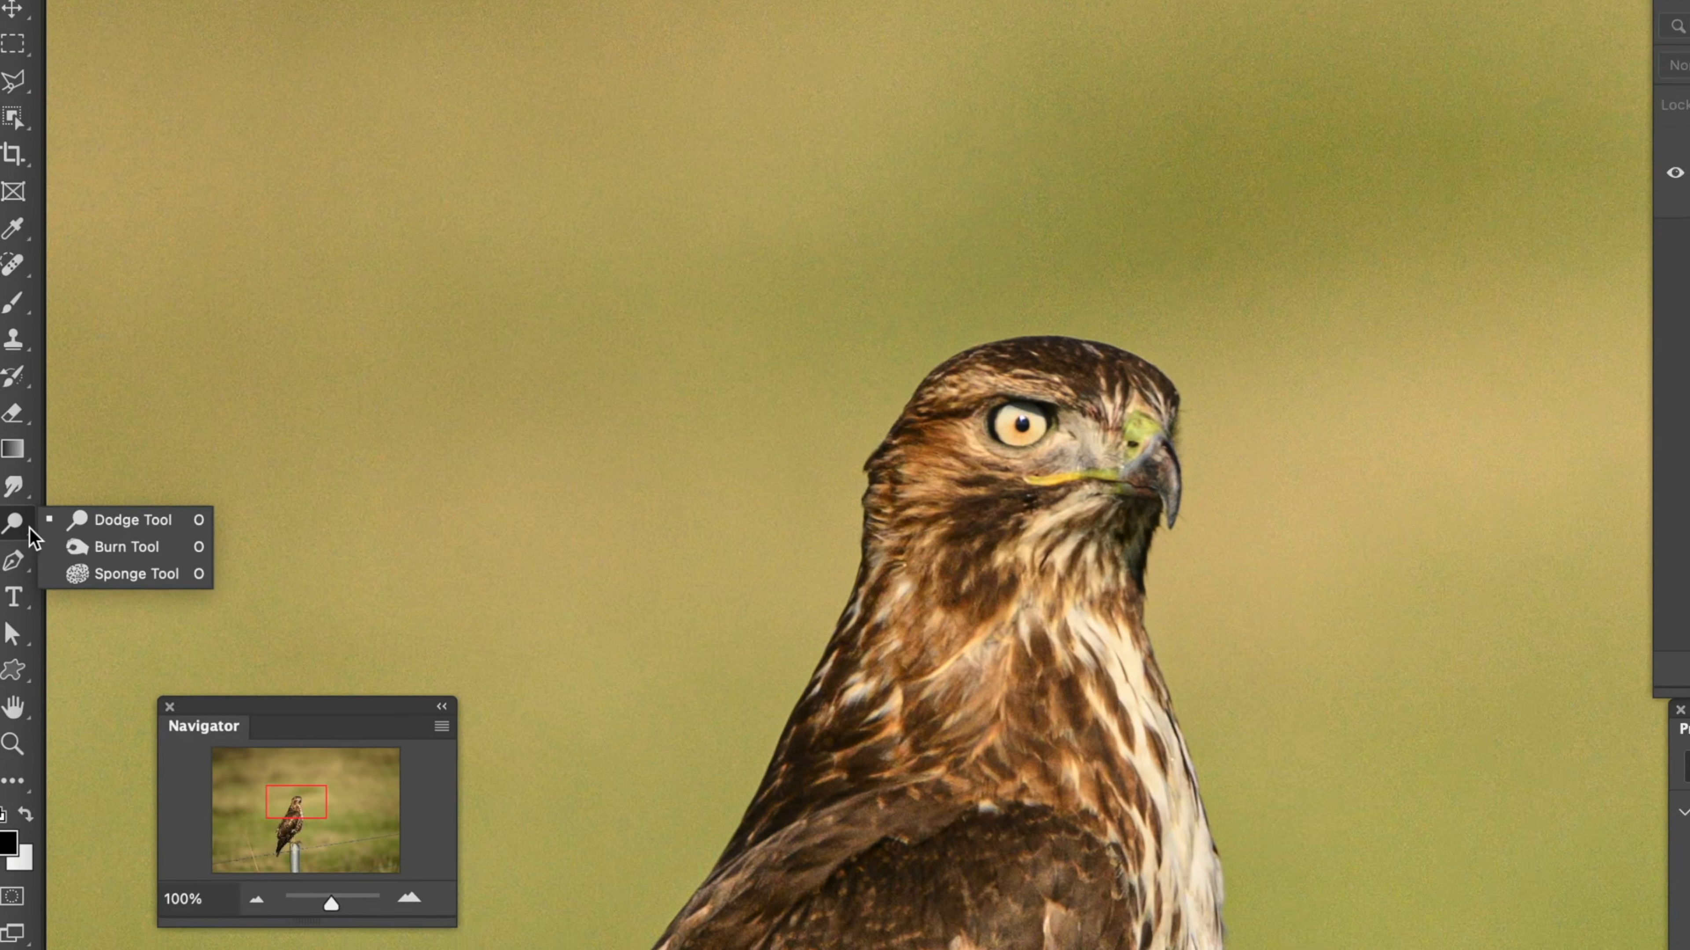
key("o")
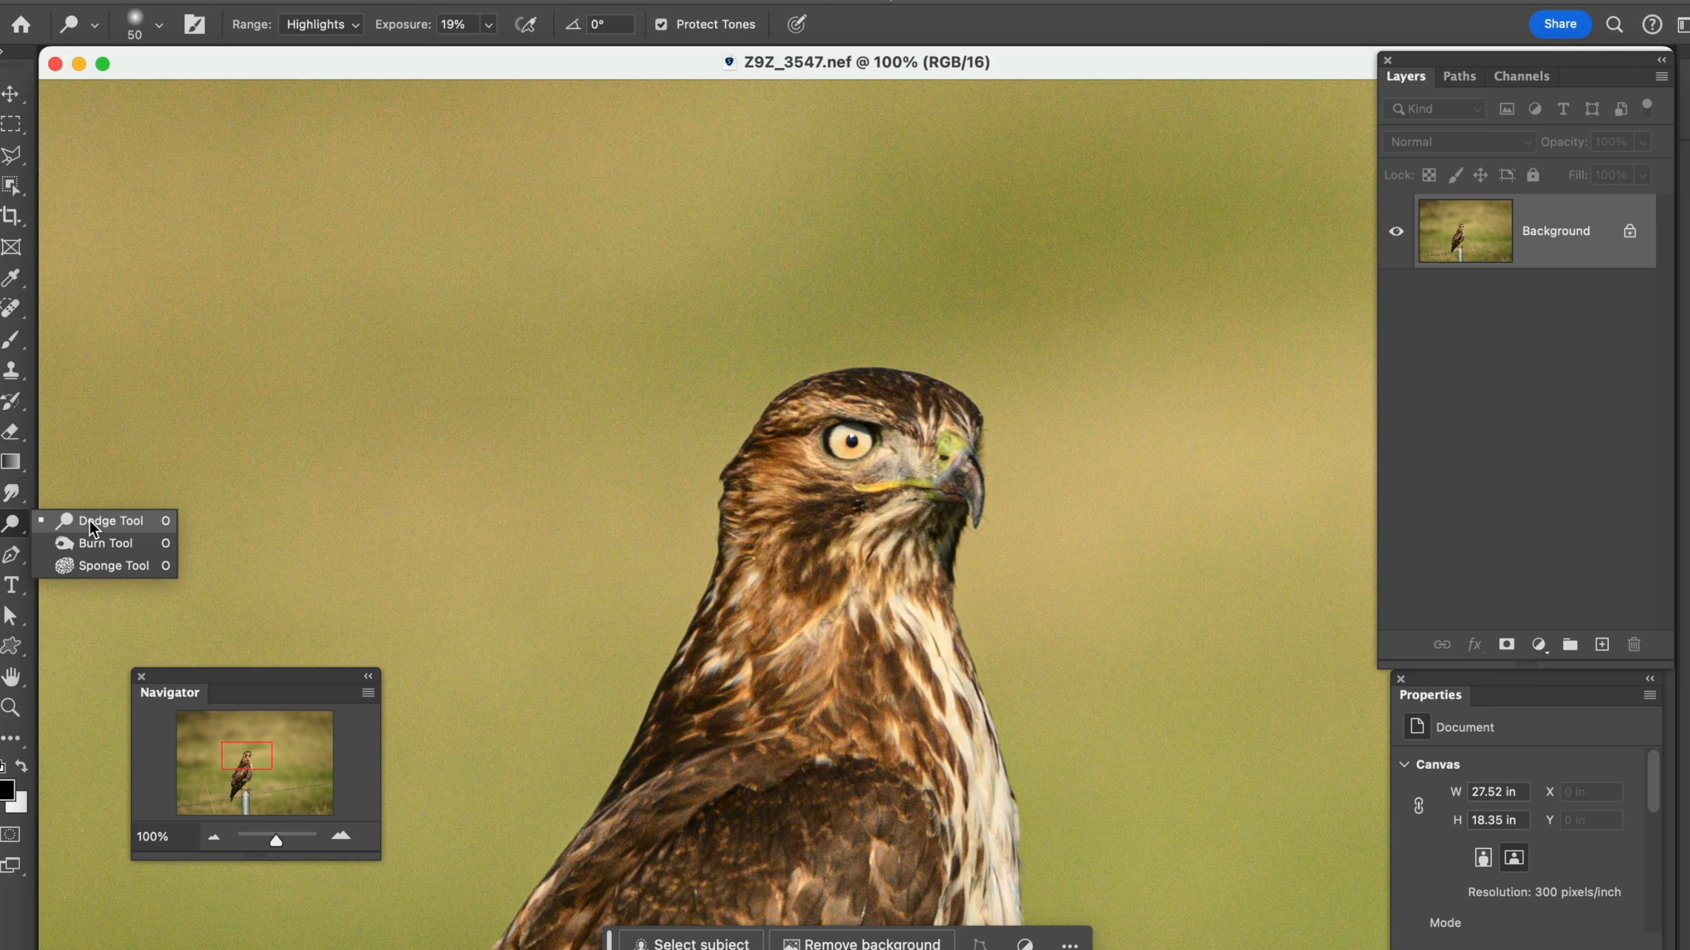
left_click(92, 529)
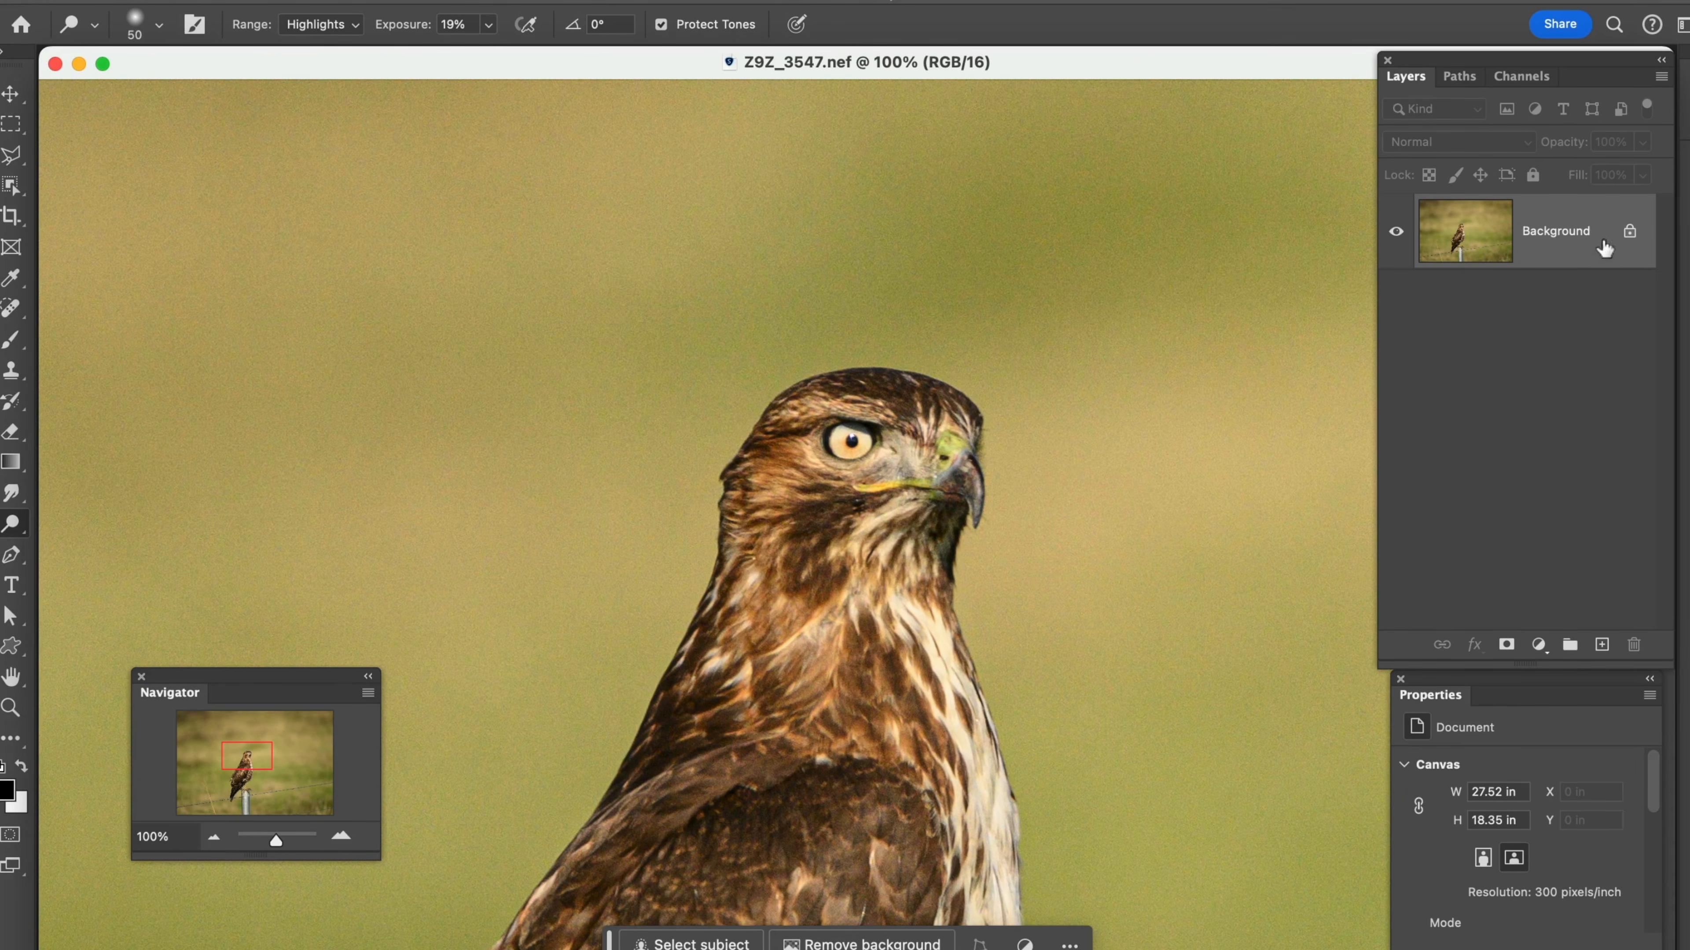
Duplicate the Background layer of the hawk photo
left_click_drag(1574, 253, 1603, 647)
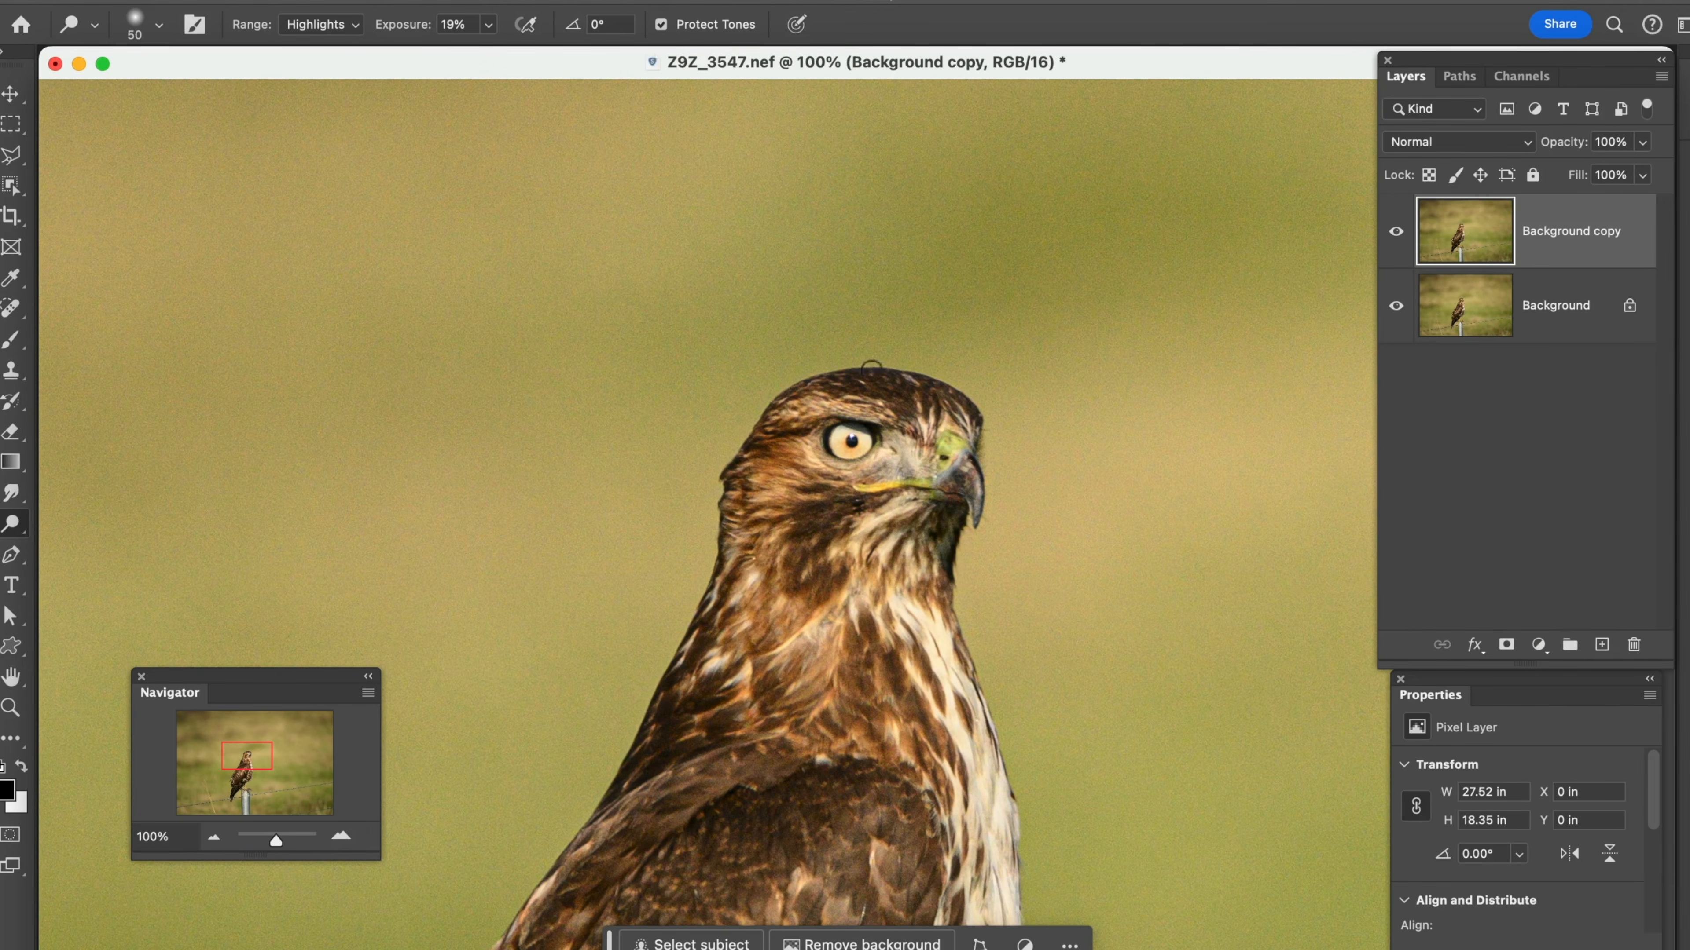
key("z")
left_click_drag(483, 253, 1234, 858)
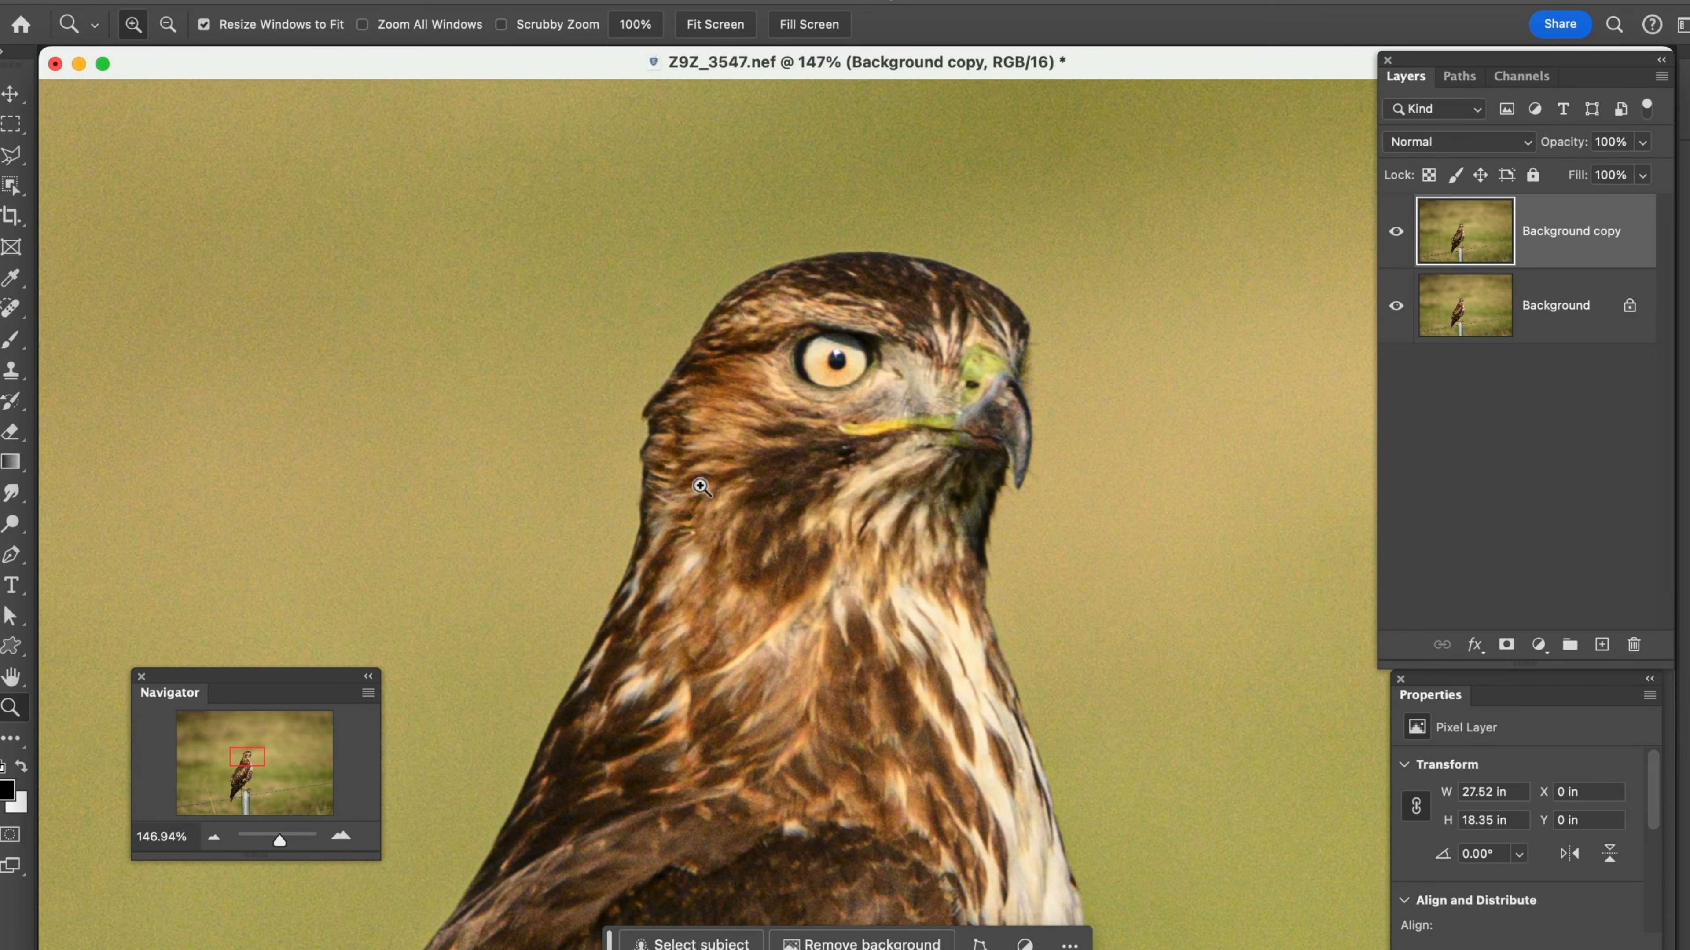
Configure the Dodge tool with a 150 px brush, the Highlights range and 18% exposure
left_click(19, 530)
left_click(72, 528)
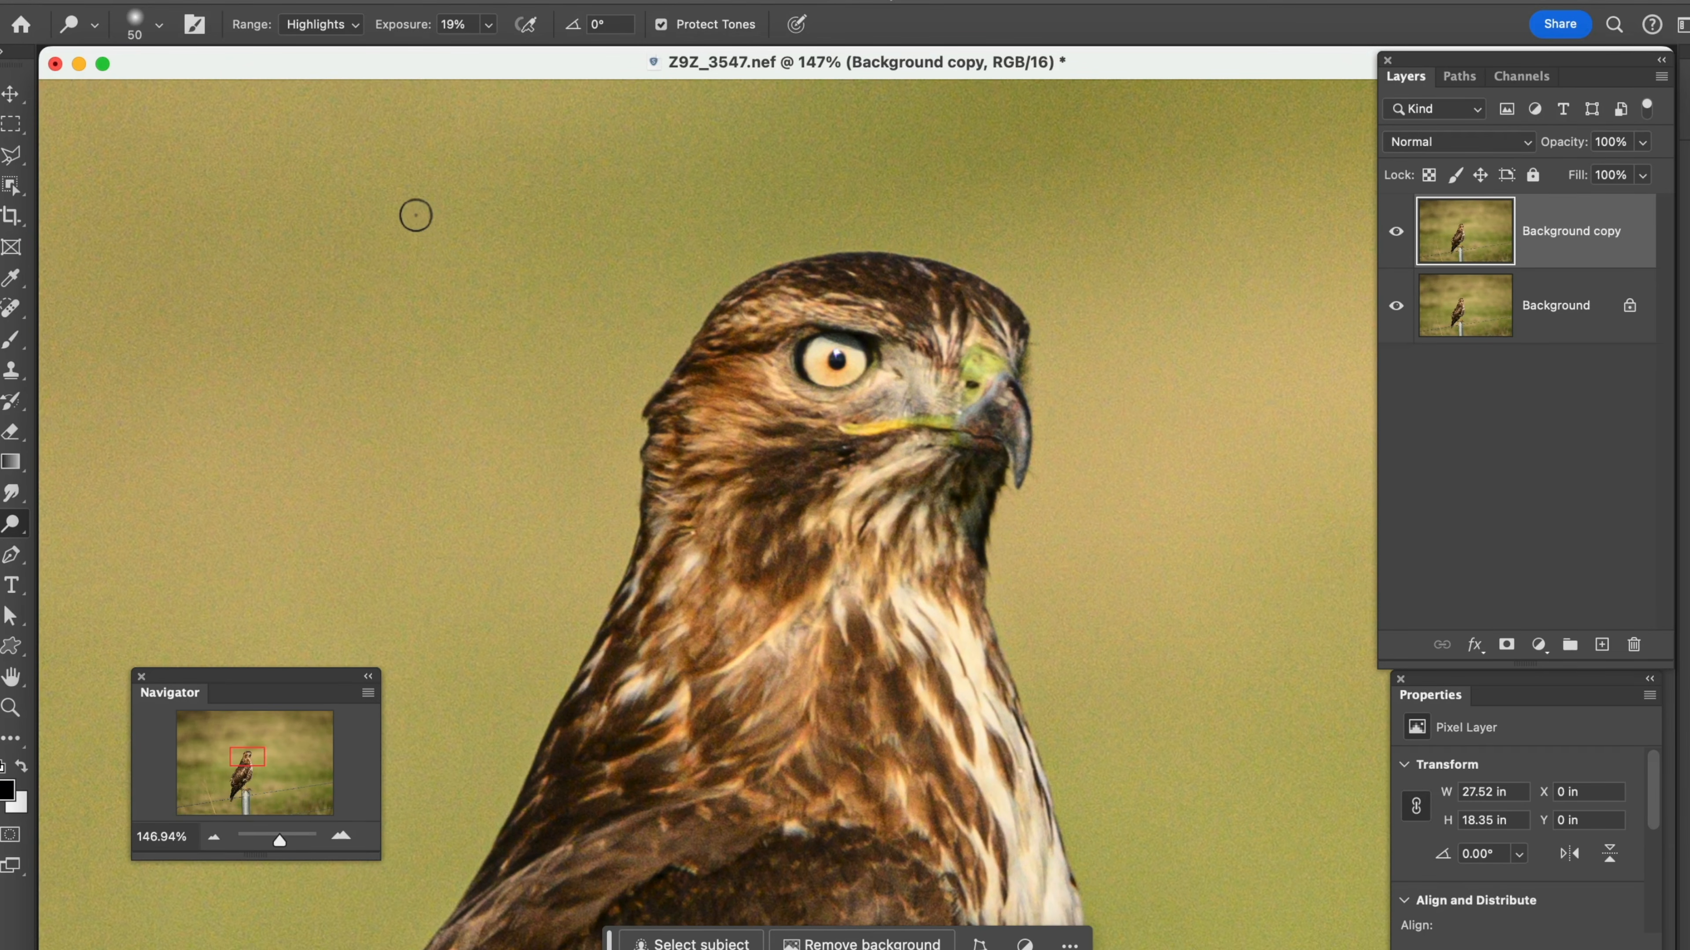
key("bracketright")
key("bracketright")
key("bracketright")
key("bracketright")
key("bracketright")
key("bracketright")
key("bracketright")
left_click(358, 26)
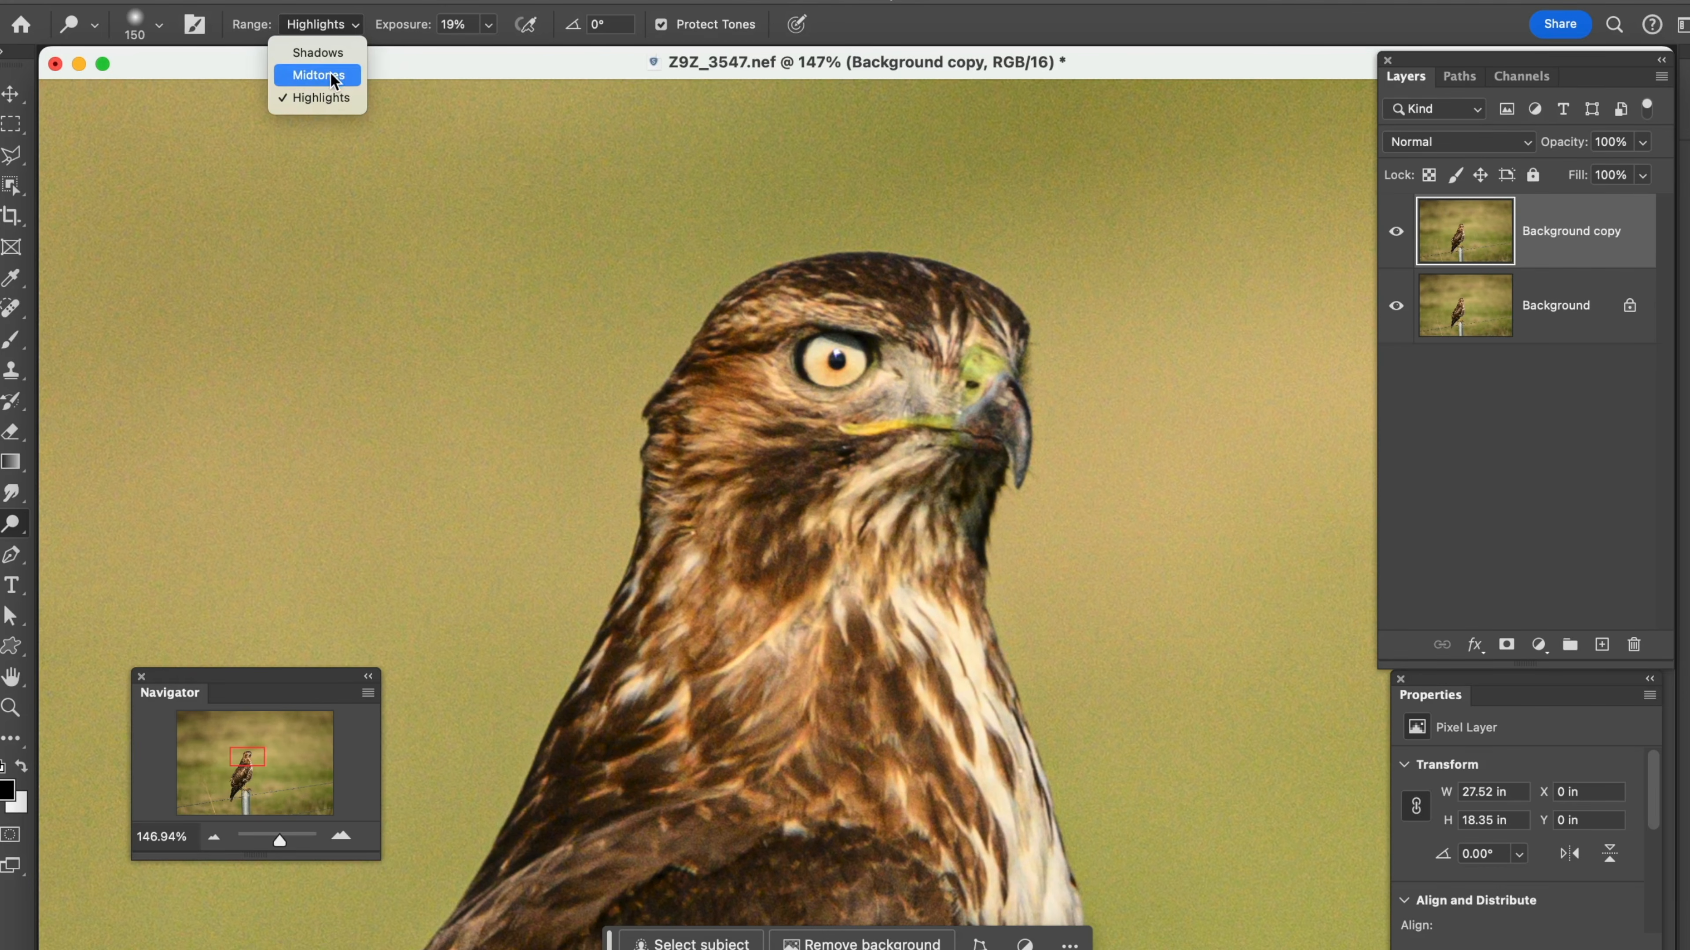
left_click(324, 106)
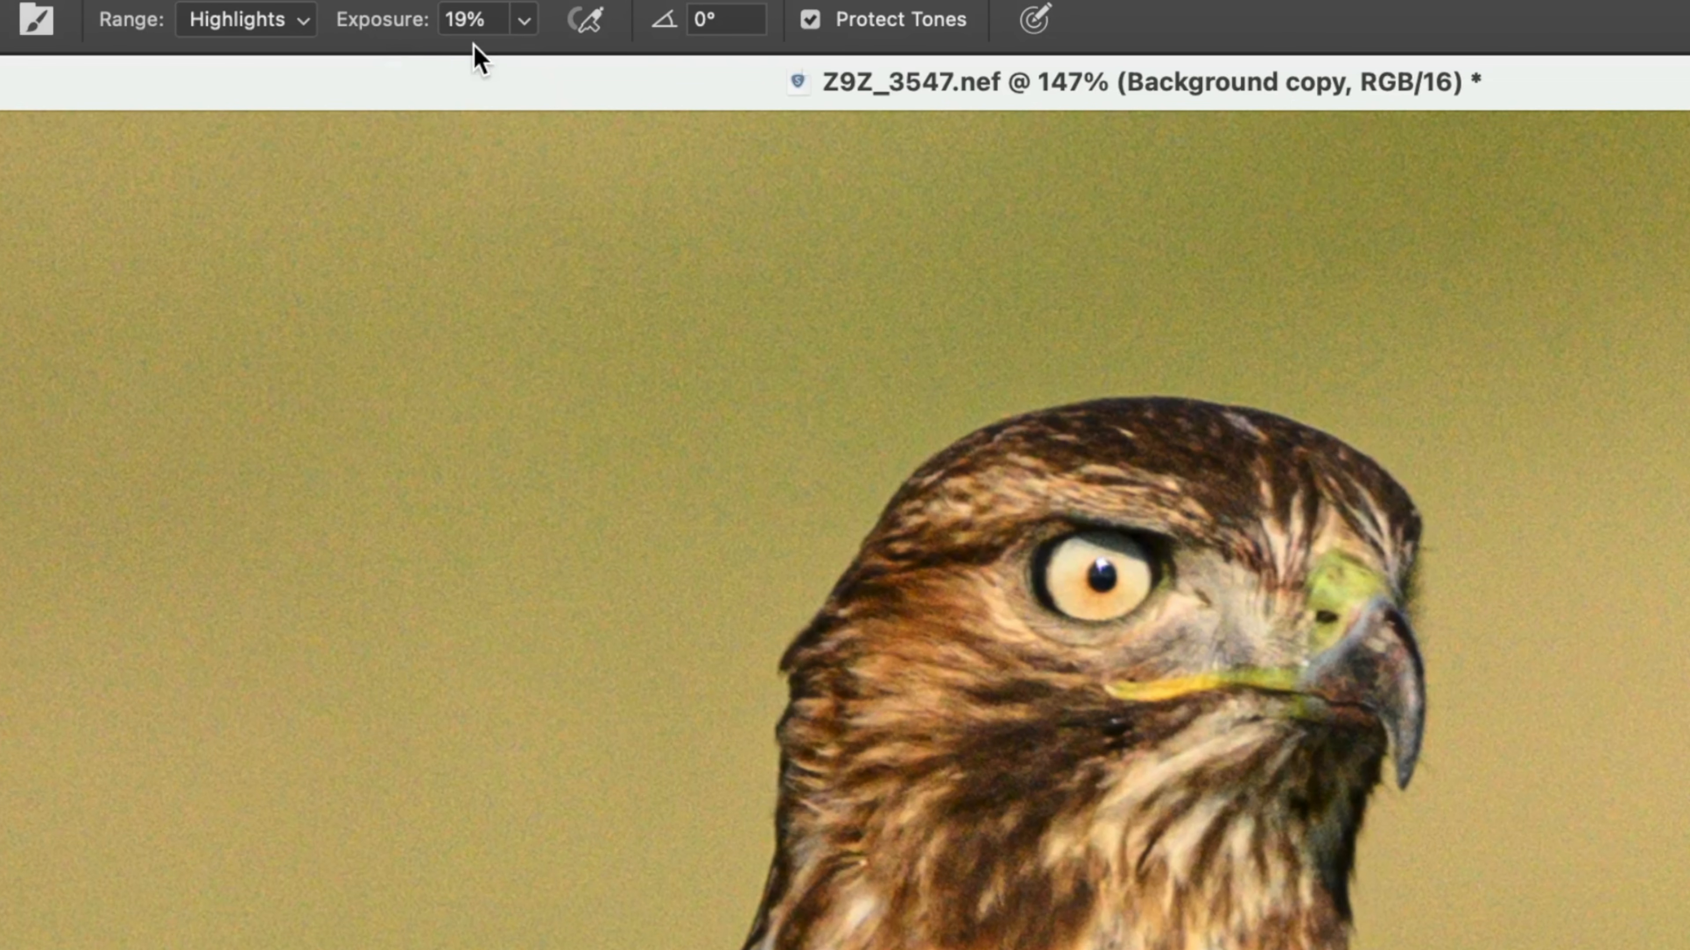
left_click_drag(343, 27, 436, 32)
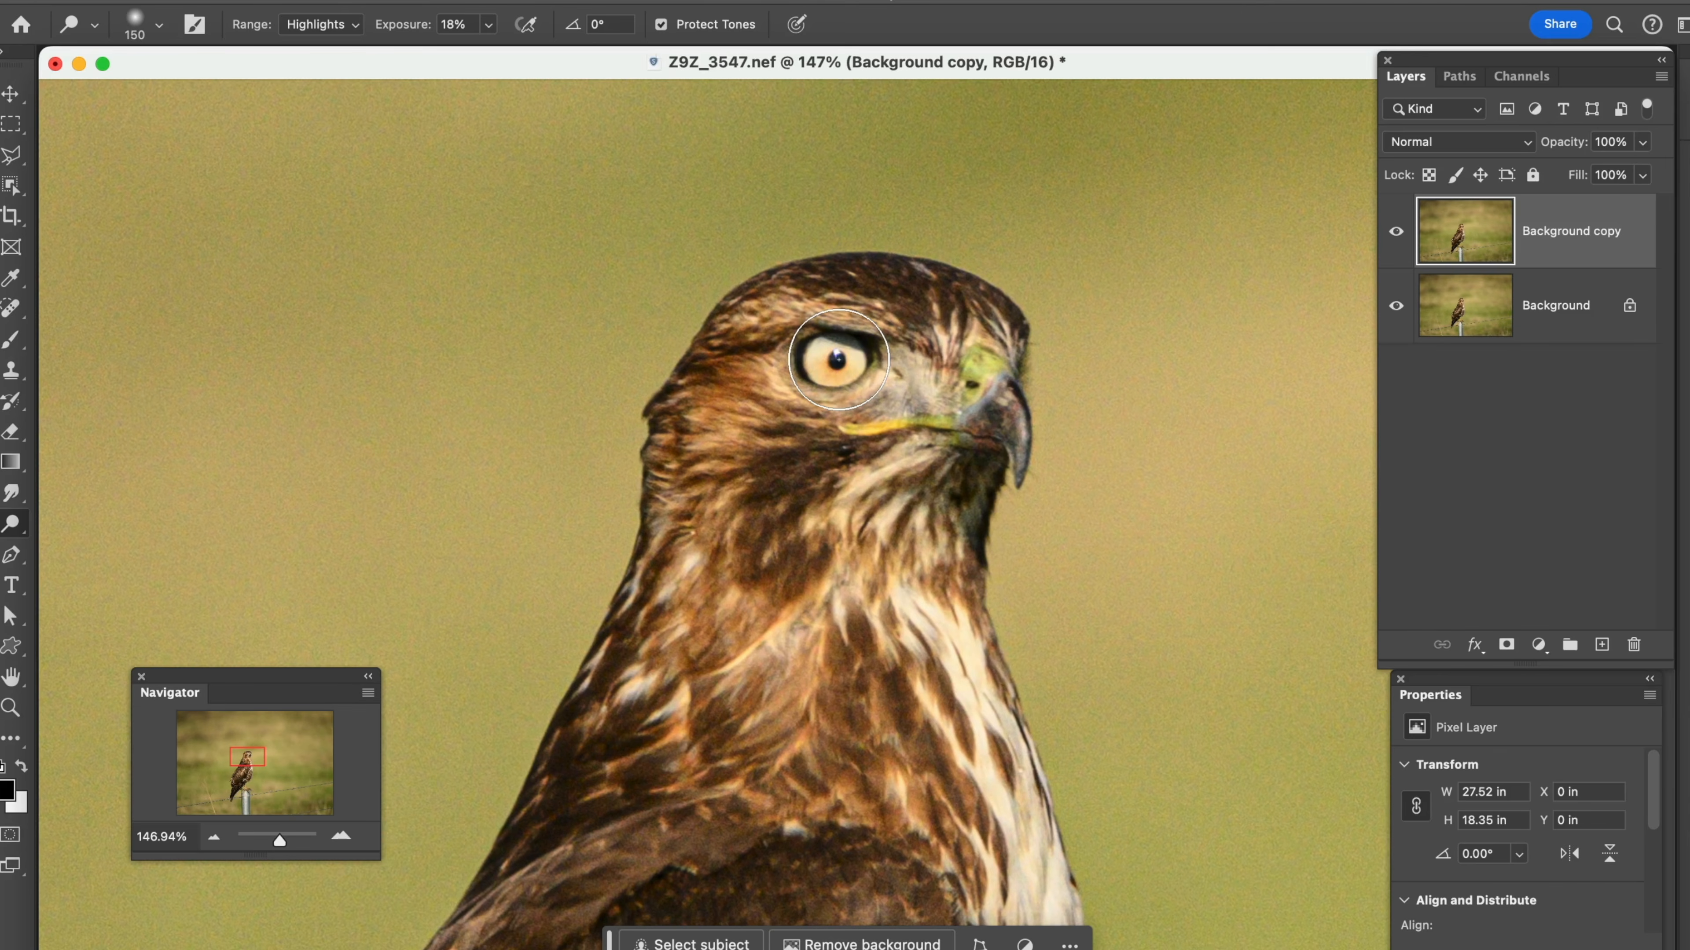
Dodge the highlights on the hawk's eye, its white chest feathers and the side of its neck
left_click_drag(838, 359, 833, 362)
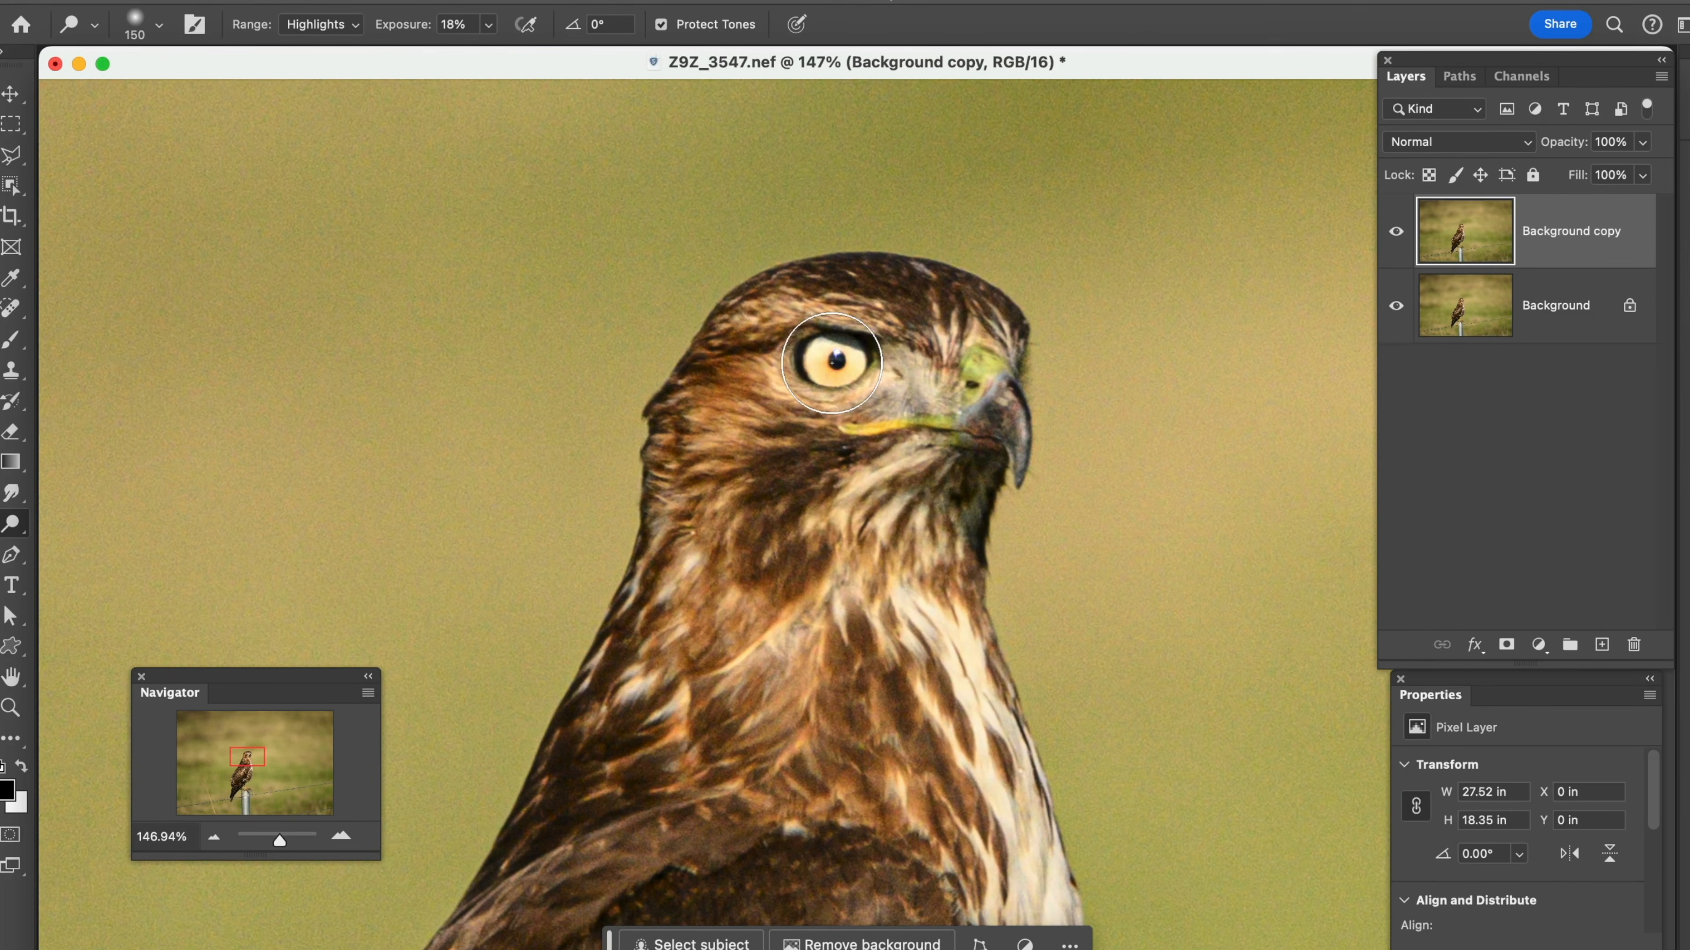
mouse_move(907, 576)
left_mouse_down()
mouse_move(971, 720)
mouse_move(974, 823)
mouse_move(943, 671)
mouse_move(906, 597)
left_mouse_up()
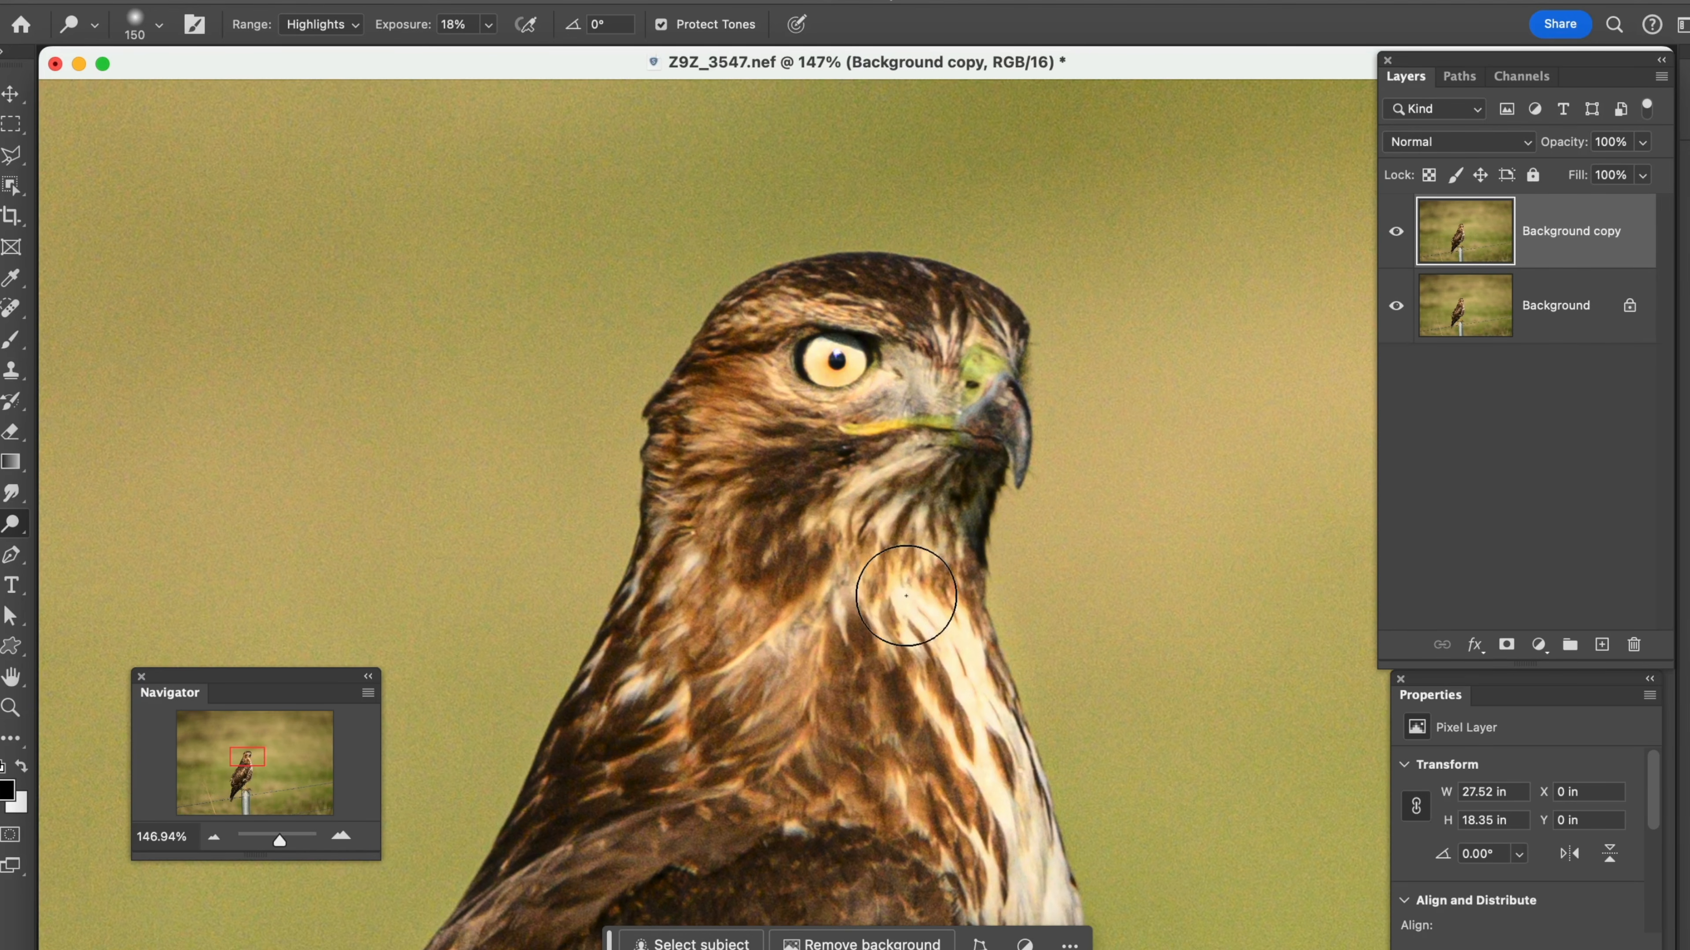
left_click_drag(962, 736, 996, 890)
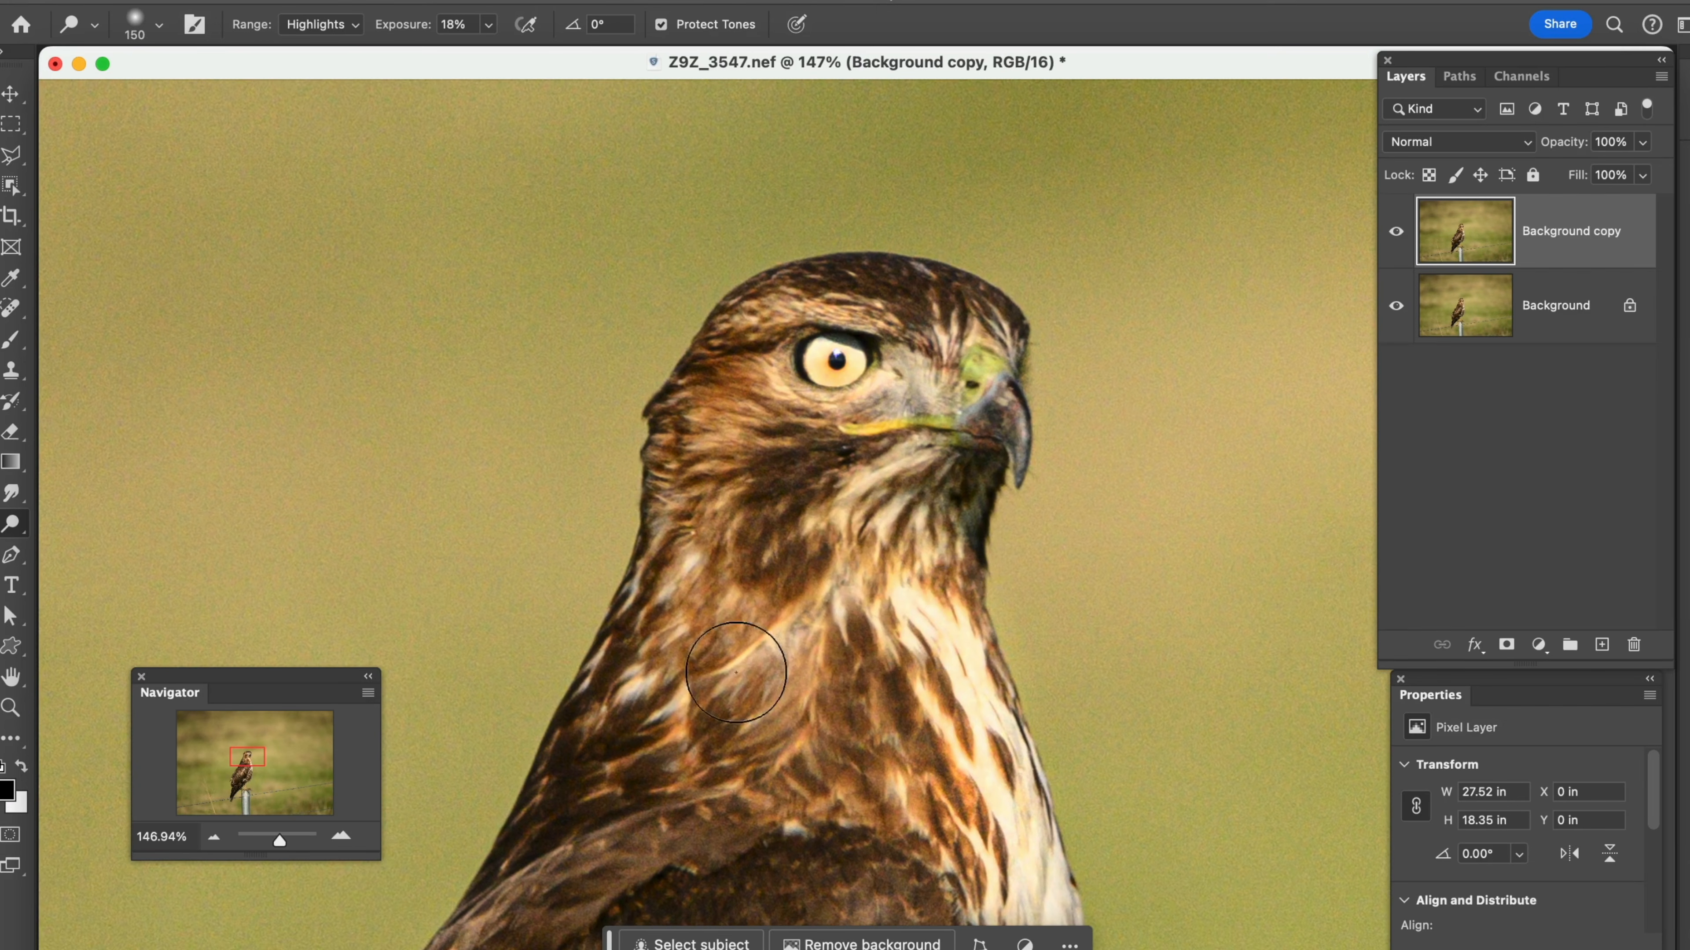
mouse_move(673, 686)
left_mouse_down()
mouse_move(650, 679)
mouse_move(702, 575)
mouse_move(674, 596)
left_mouse_up()
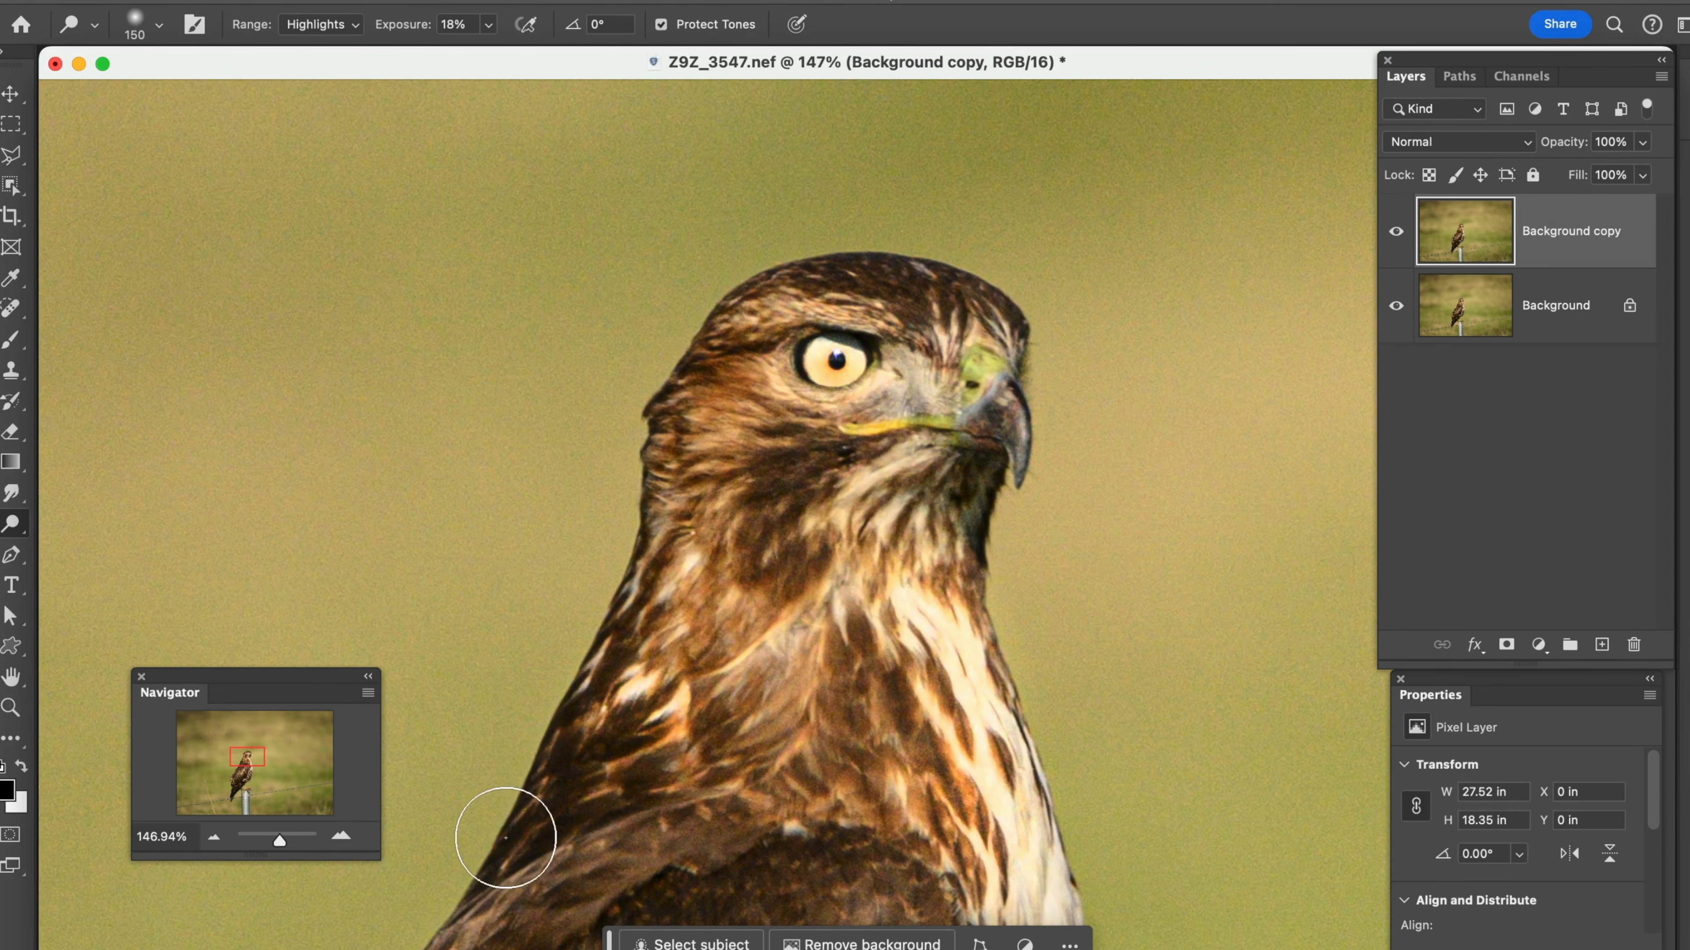
Dodge the throat and cheek with the range set to Shadows, and toggle the Background copy's visibility to compare with the original
left_click(345, 34)
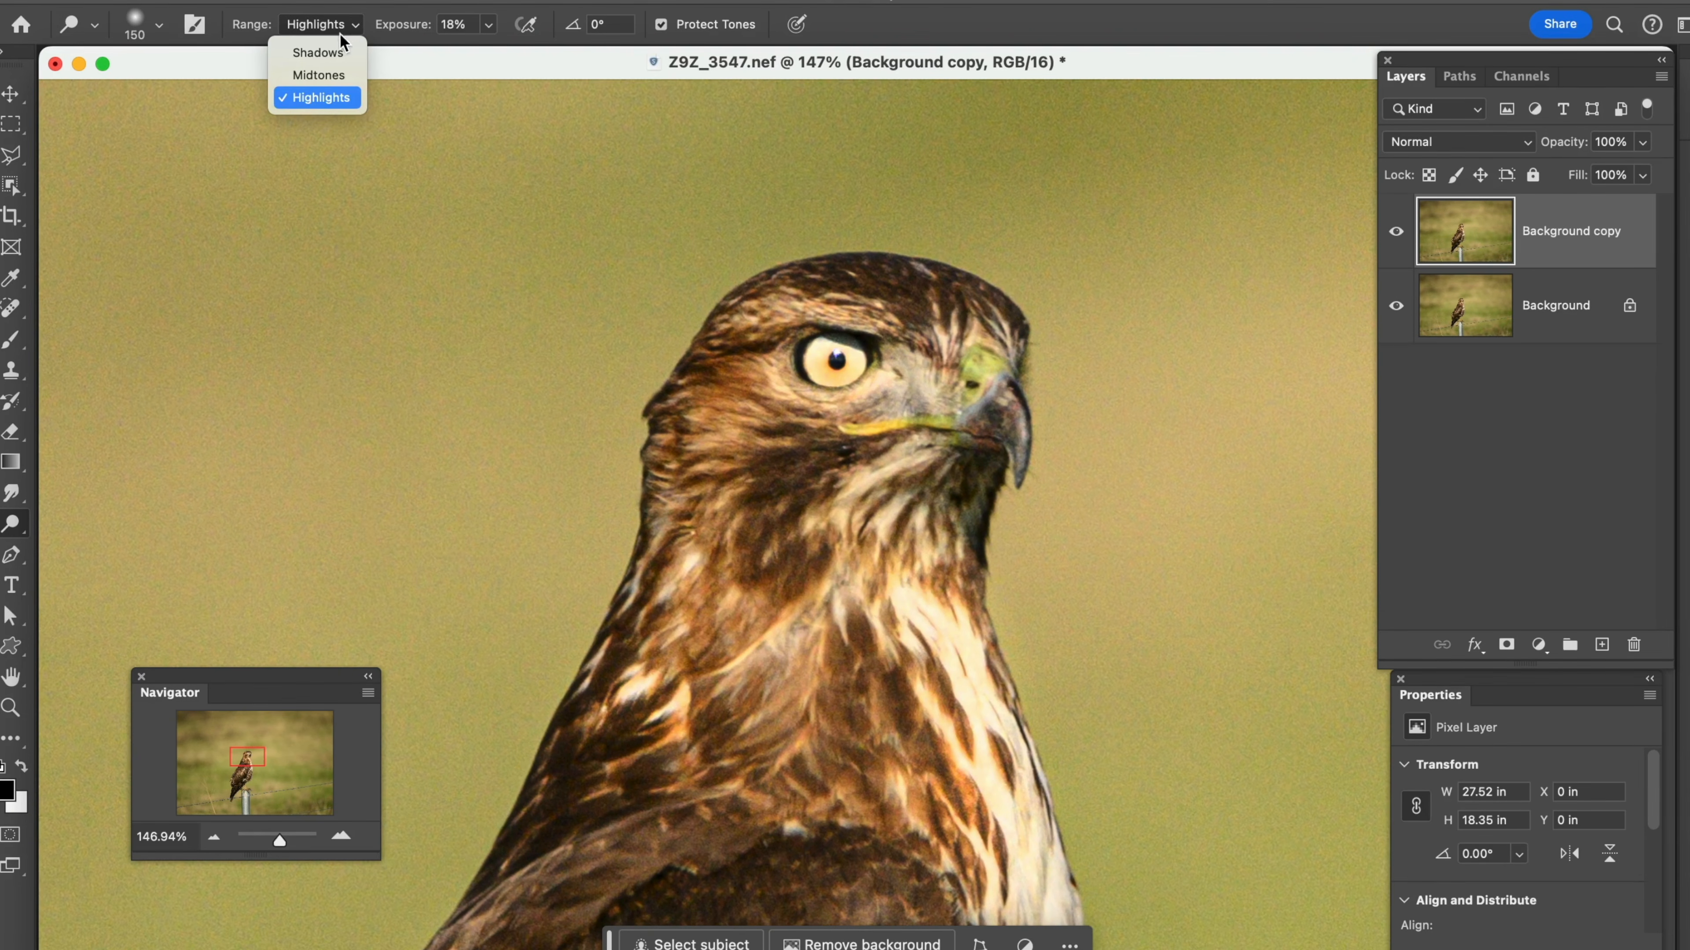
left_click(320, 52)
mouse_move(994, 468)
left_mouse_down()
mouse_move(975, 504)
mouse_move(983, 461)
left_mouse_up()
mouse_move(818, 466)
left_mouse_down()
mouse_move(785, 511)
mouse_move(815, 473)
mouse_move(712, 549)
mouse_move(805, 490)
mouse_move(731, 526)
mouse_move(785, 506)
mouse_move(752, 549)
left_mouse_up()
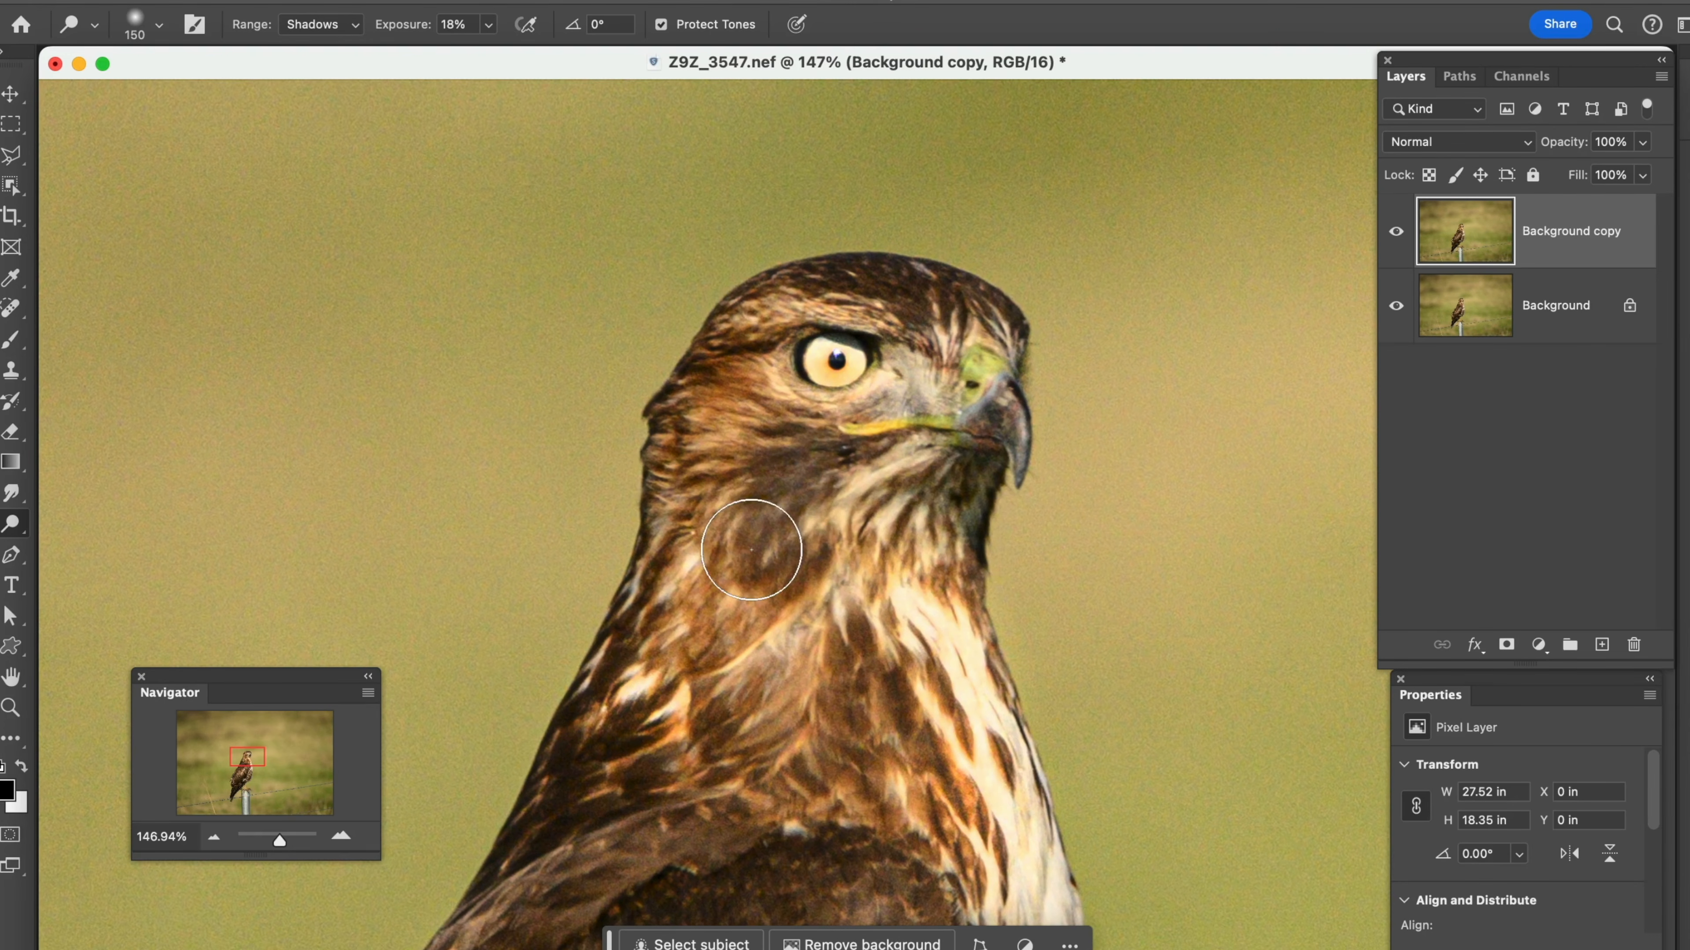
left_click(1395, 235)
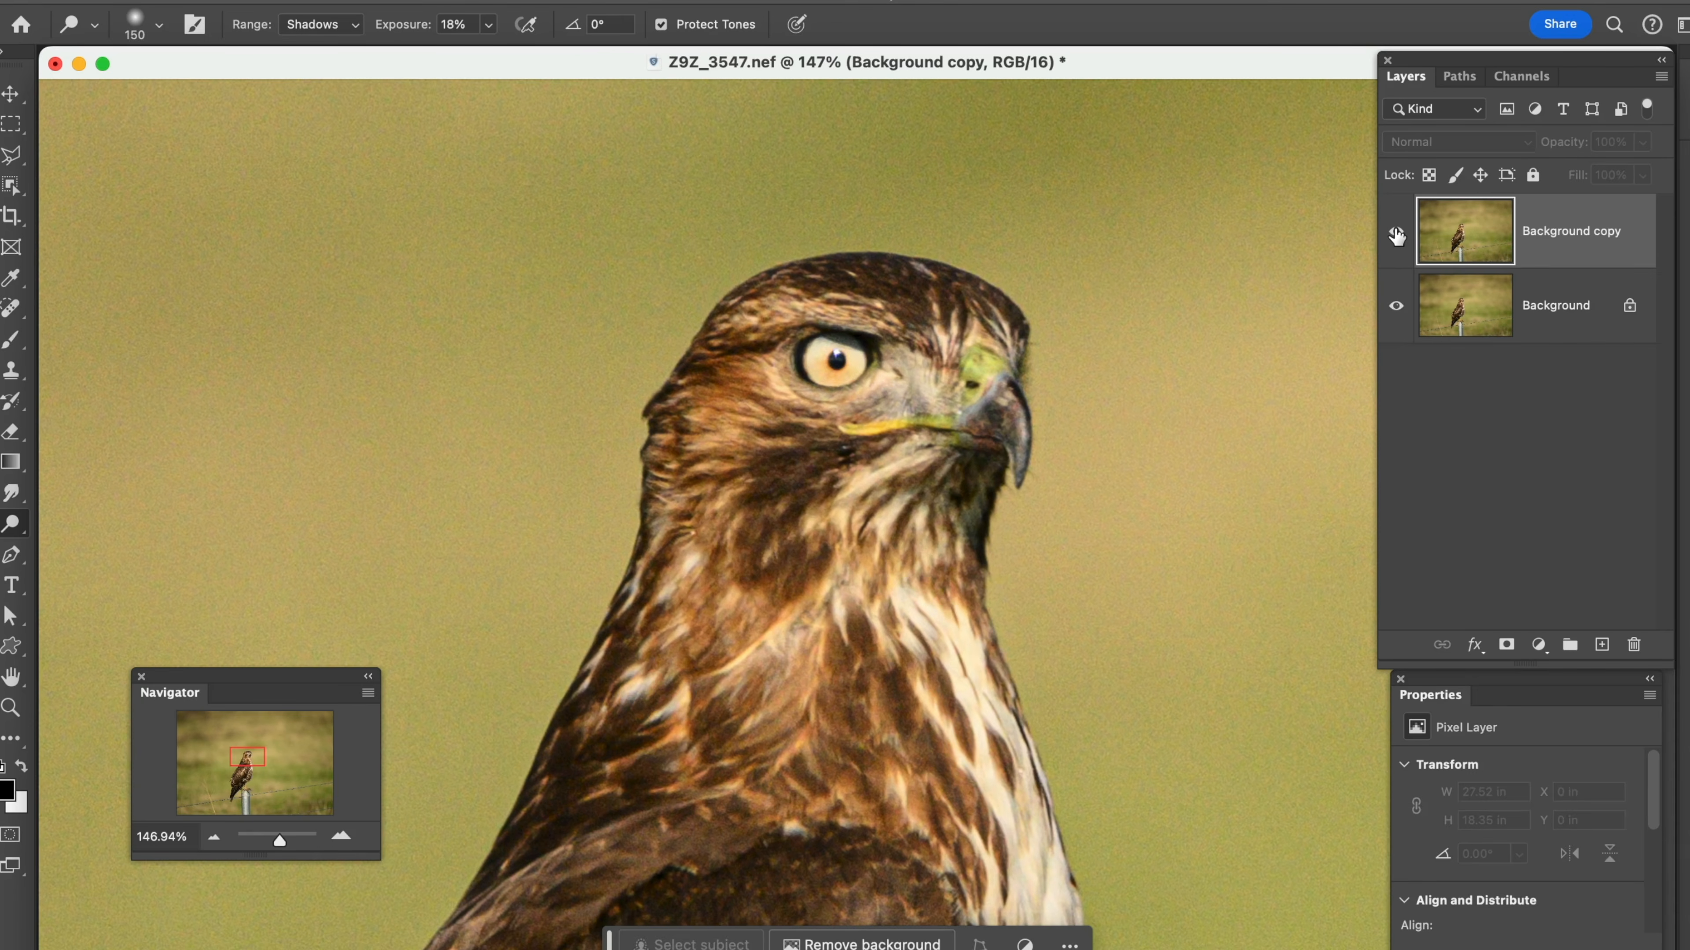
left_click(1396, 235)
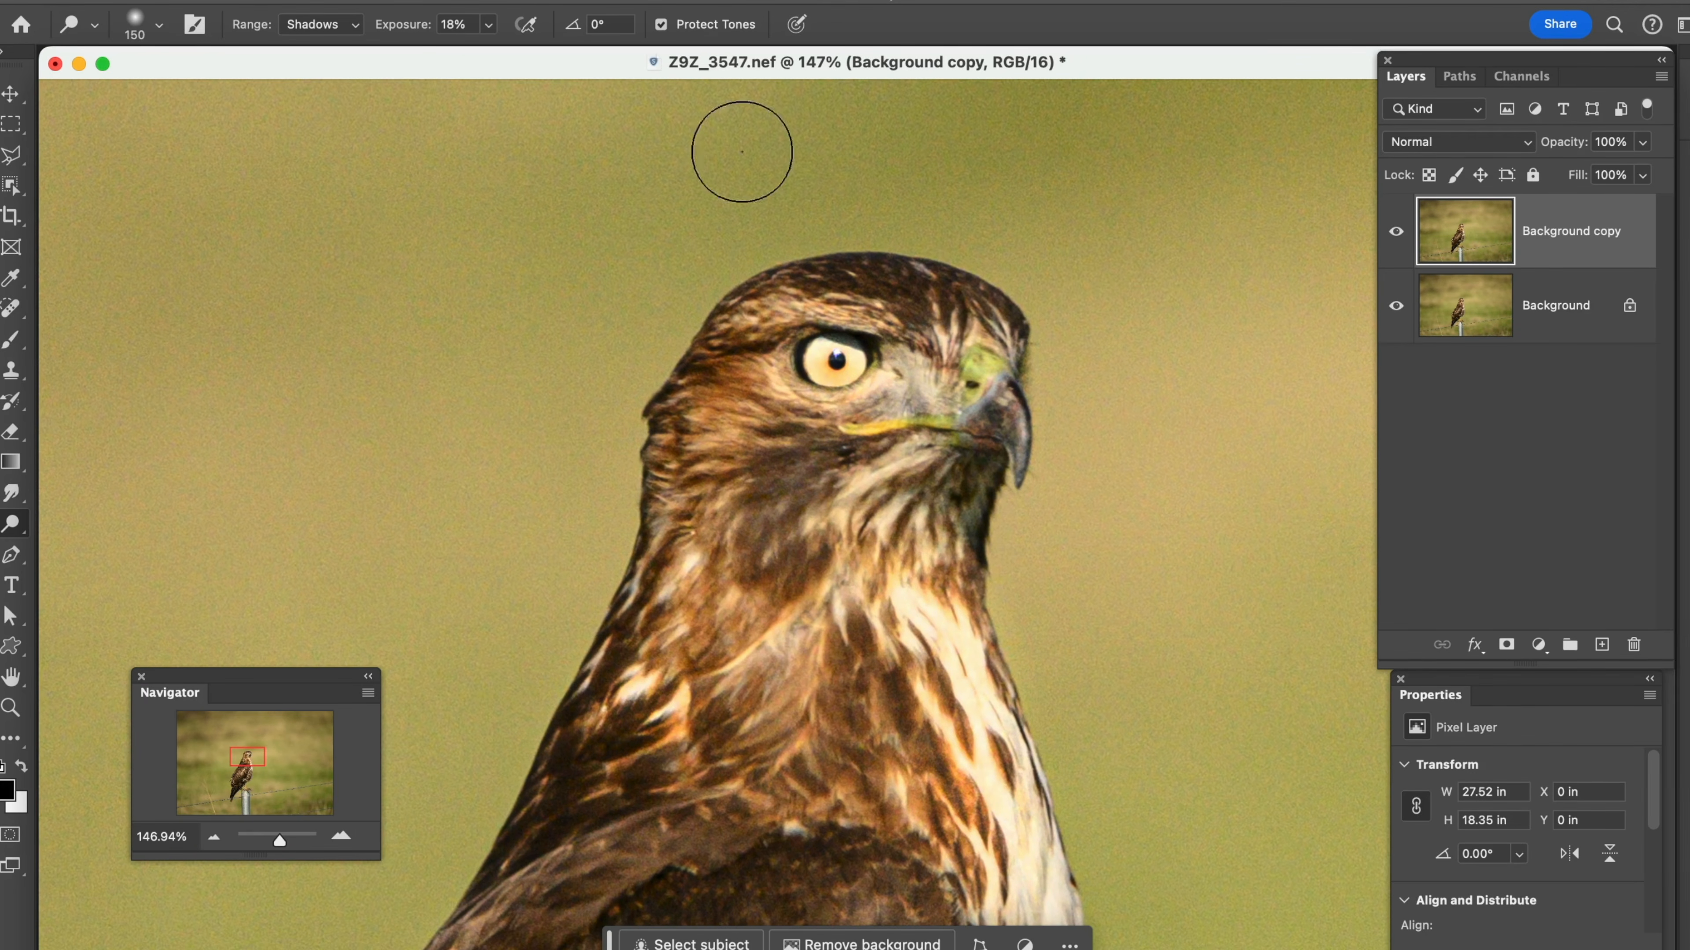
Set the Dodge range to Midtones and lighten the brown feathers on the hawk's upper wing
left_click(331, 35)
left_click(313, 52)
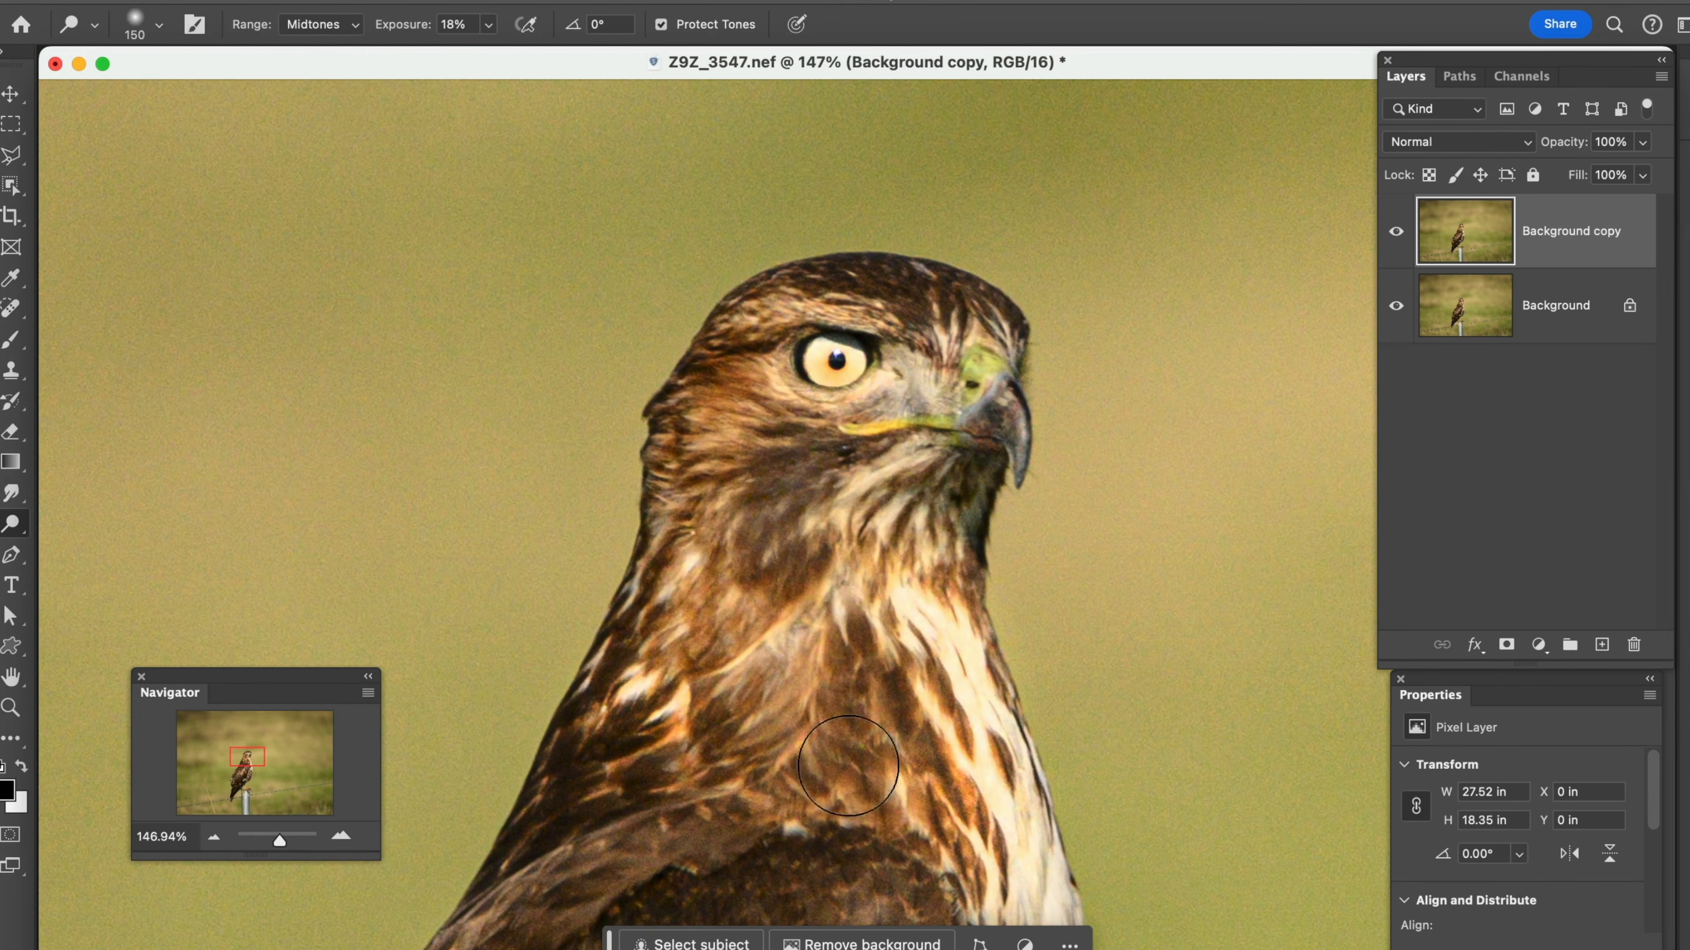
mouse_move(824, 803)
left_mouse_down()
mouse_move(882, 520)
mouse_move(868, 499)
left_mouse_up()
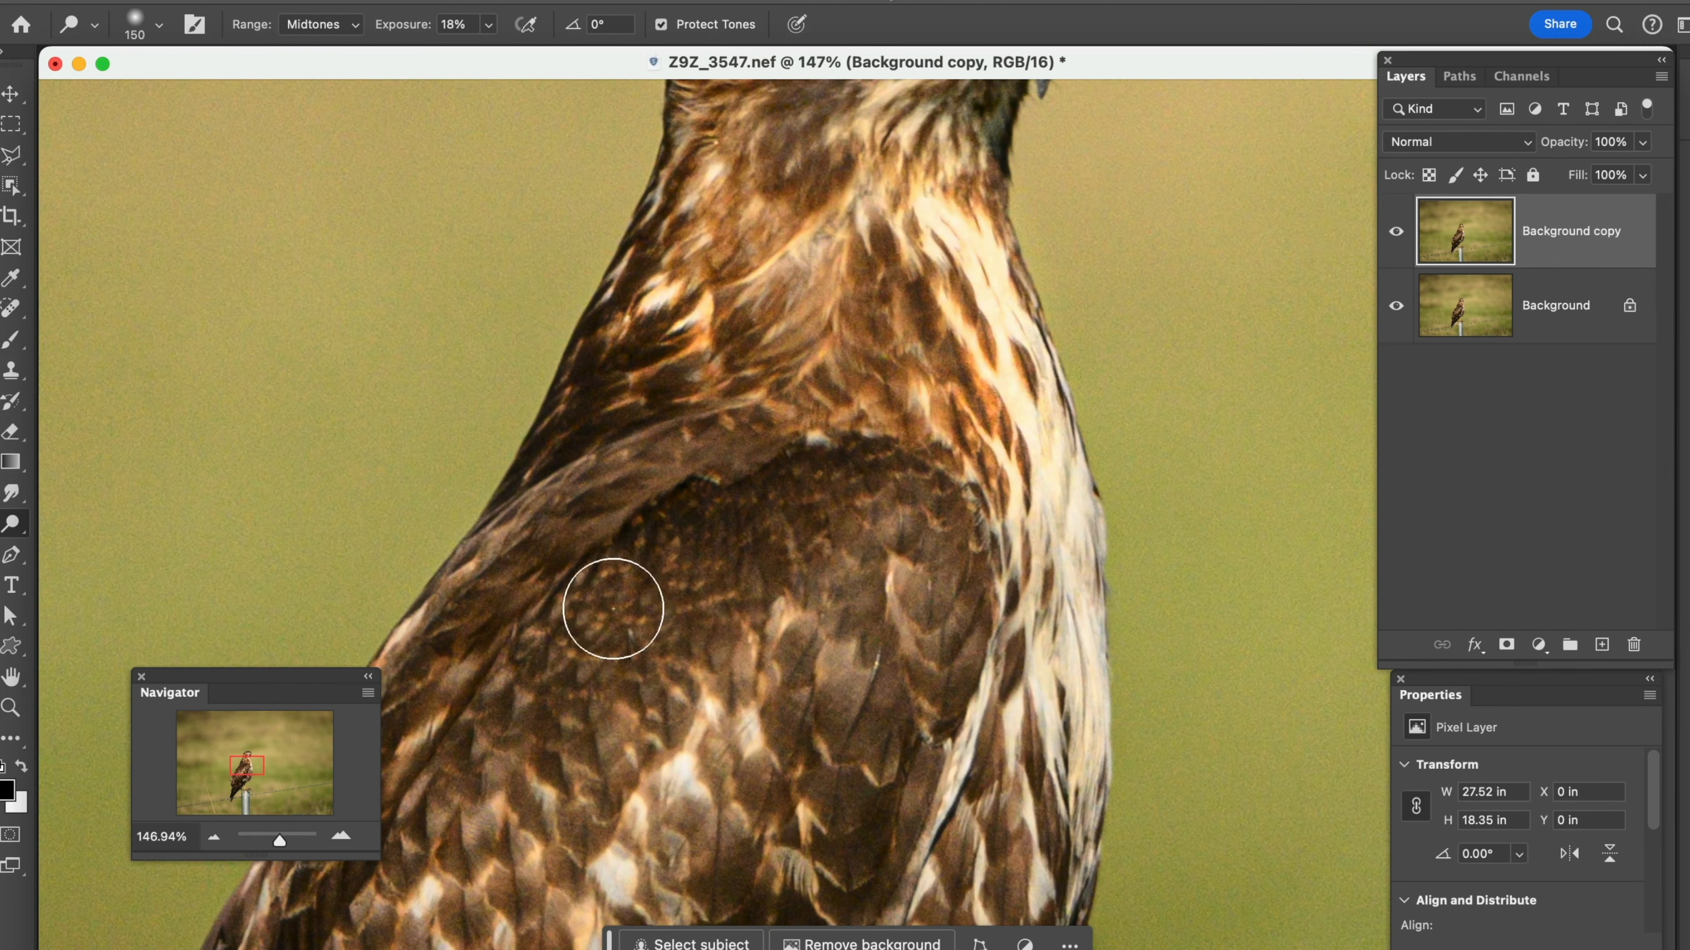
left_click_drag(847, 666, 823, 705)
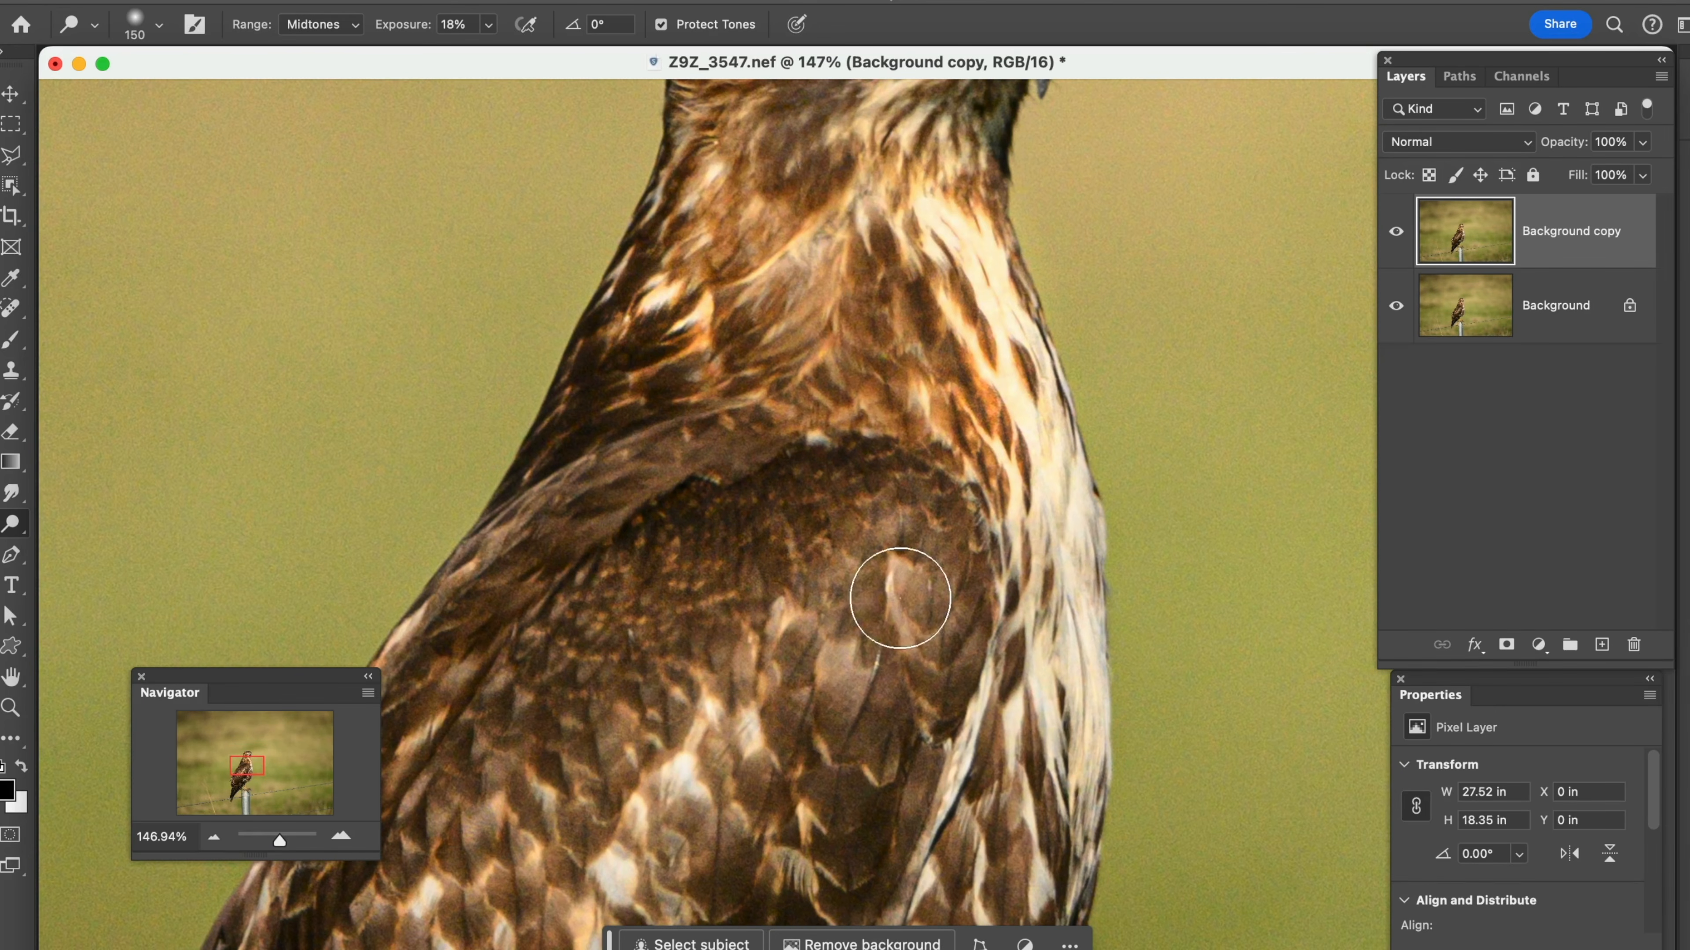
scroll(905, 586, "up", 10)
scroll(897, 596, "down", 8)
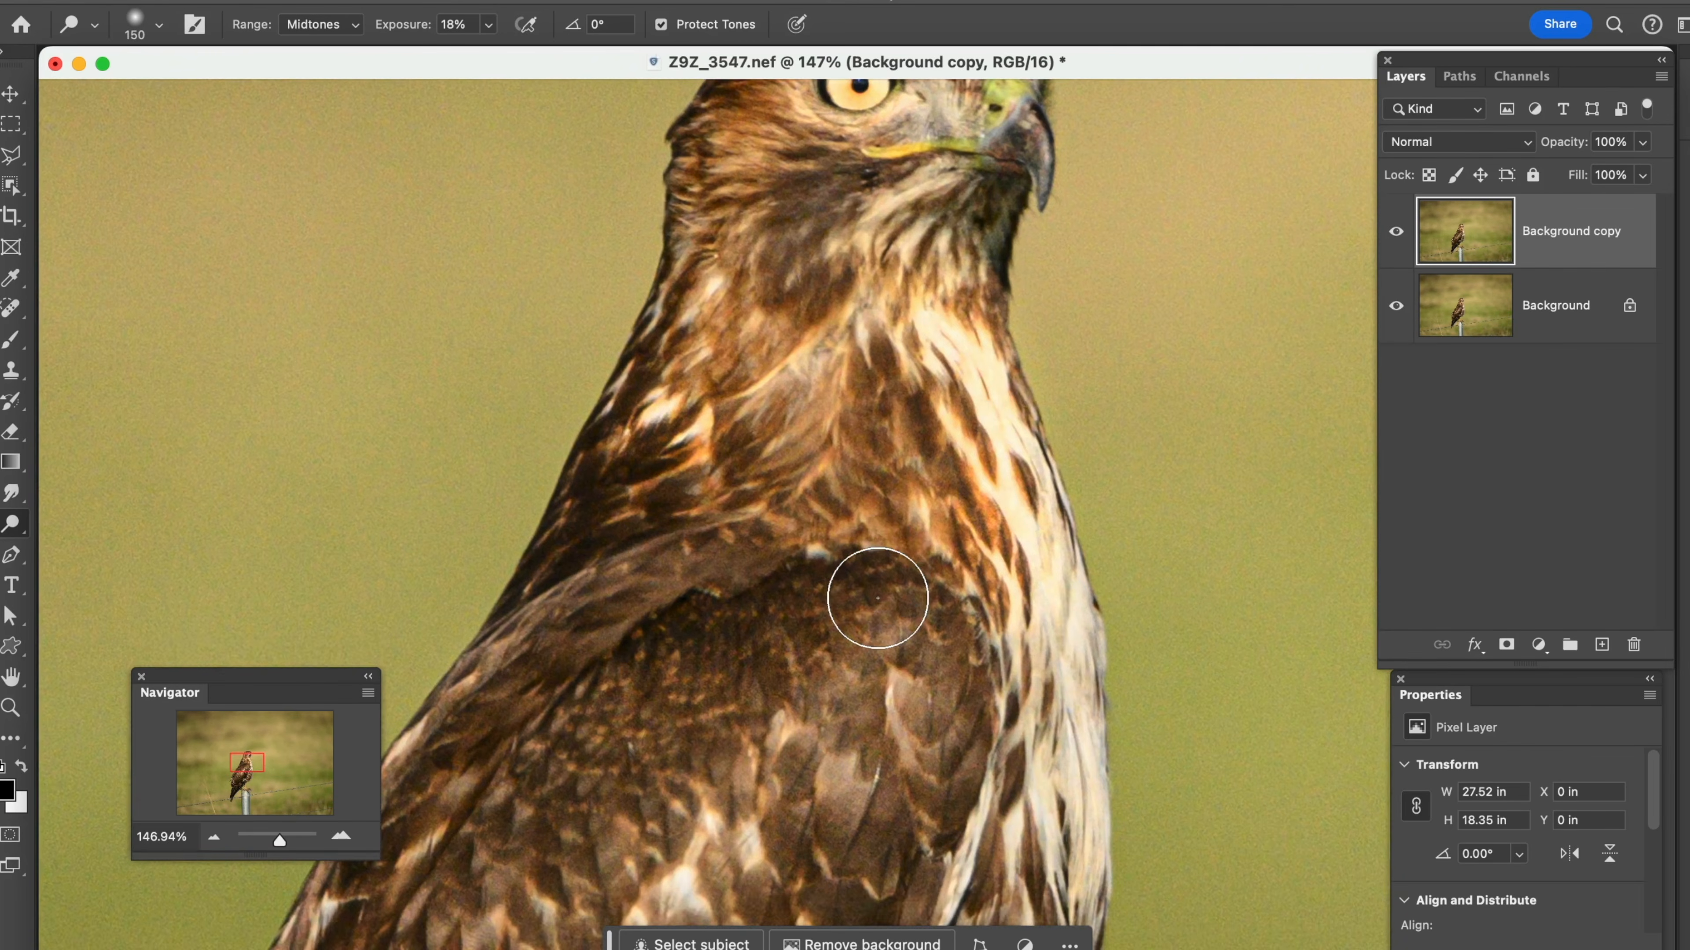
scroll(878, 599, "up", 1)
scroll(878, 598, "up", 15)
scroll(867, 585, "down", 10)
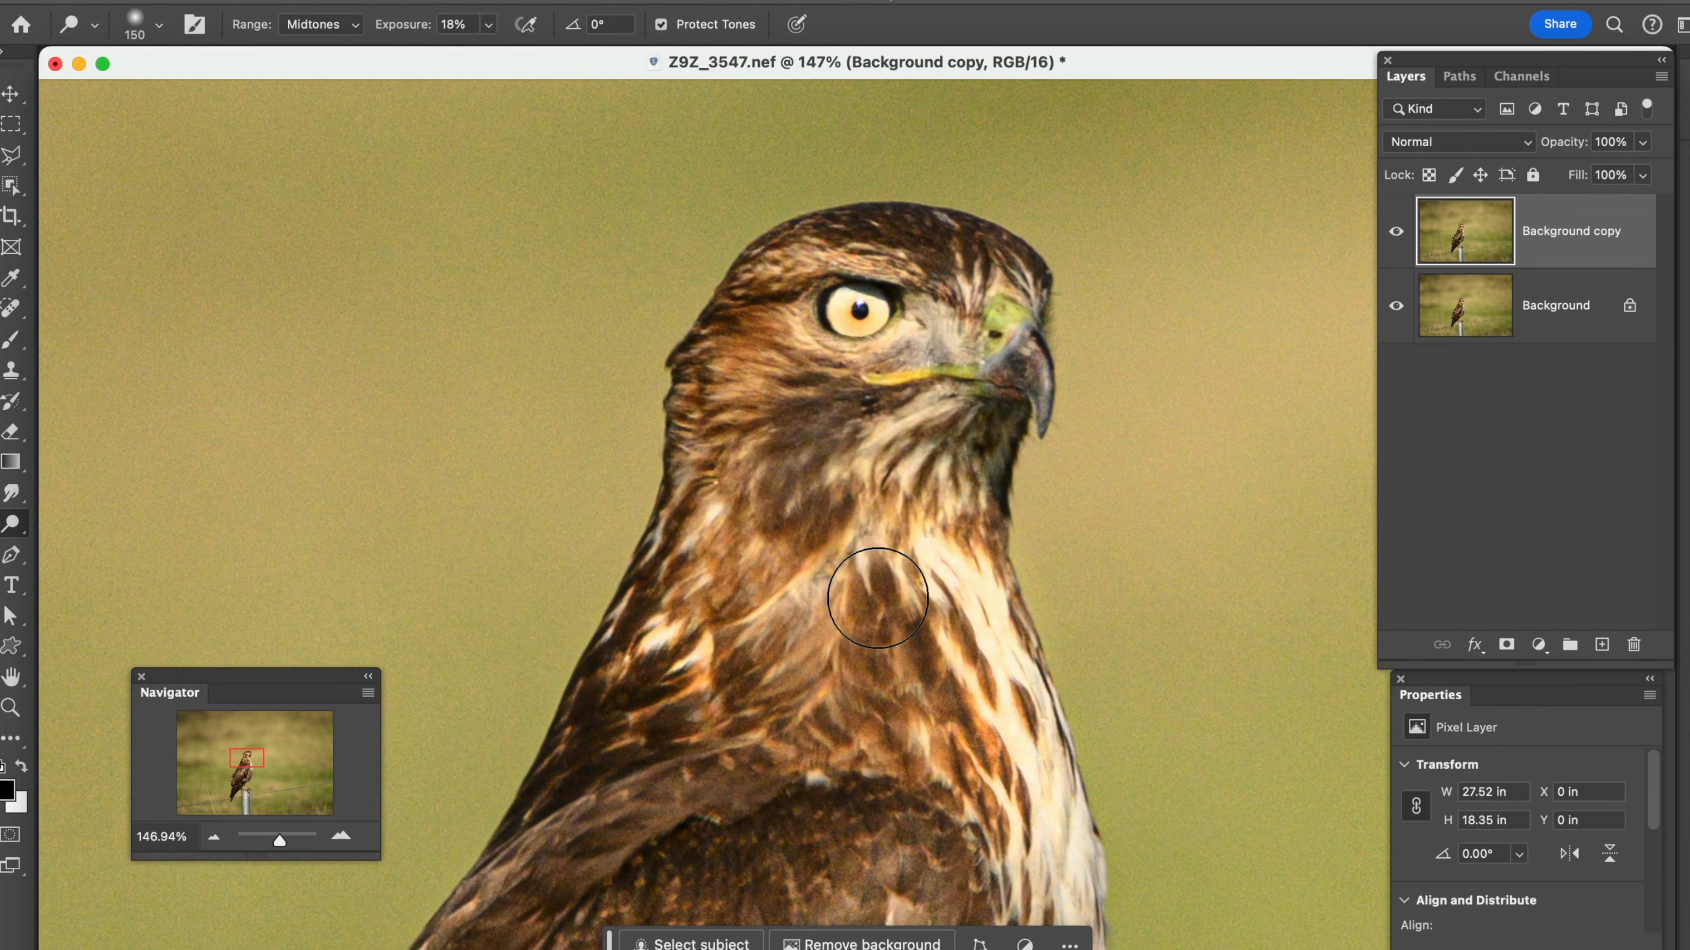
Switch to the Burn tool with the Shadows range and an 80 px brush, and darken the hawk's throat, cheek and back of the head
left_click_drag(28, 542, 43, 540)
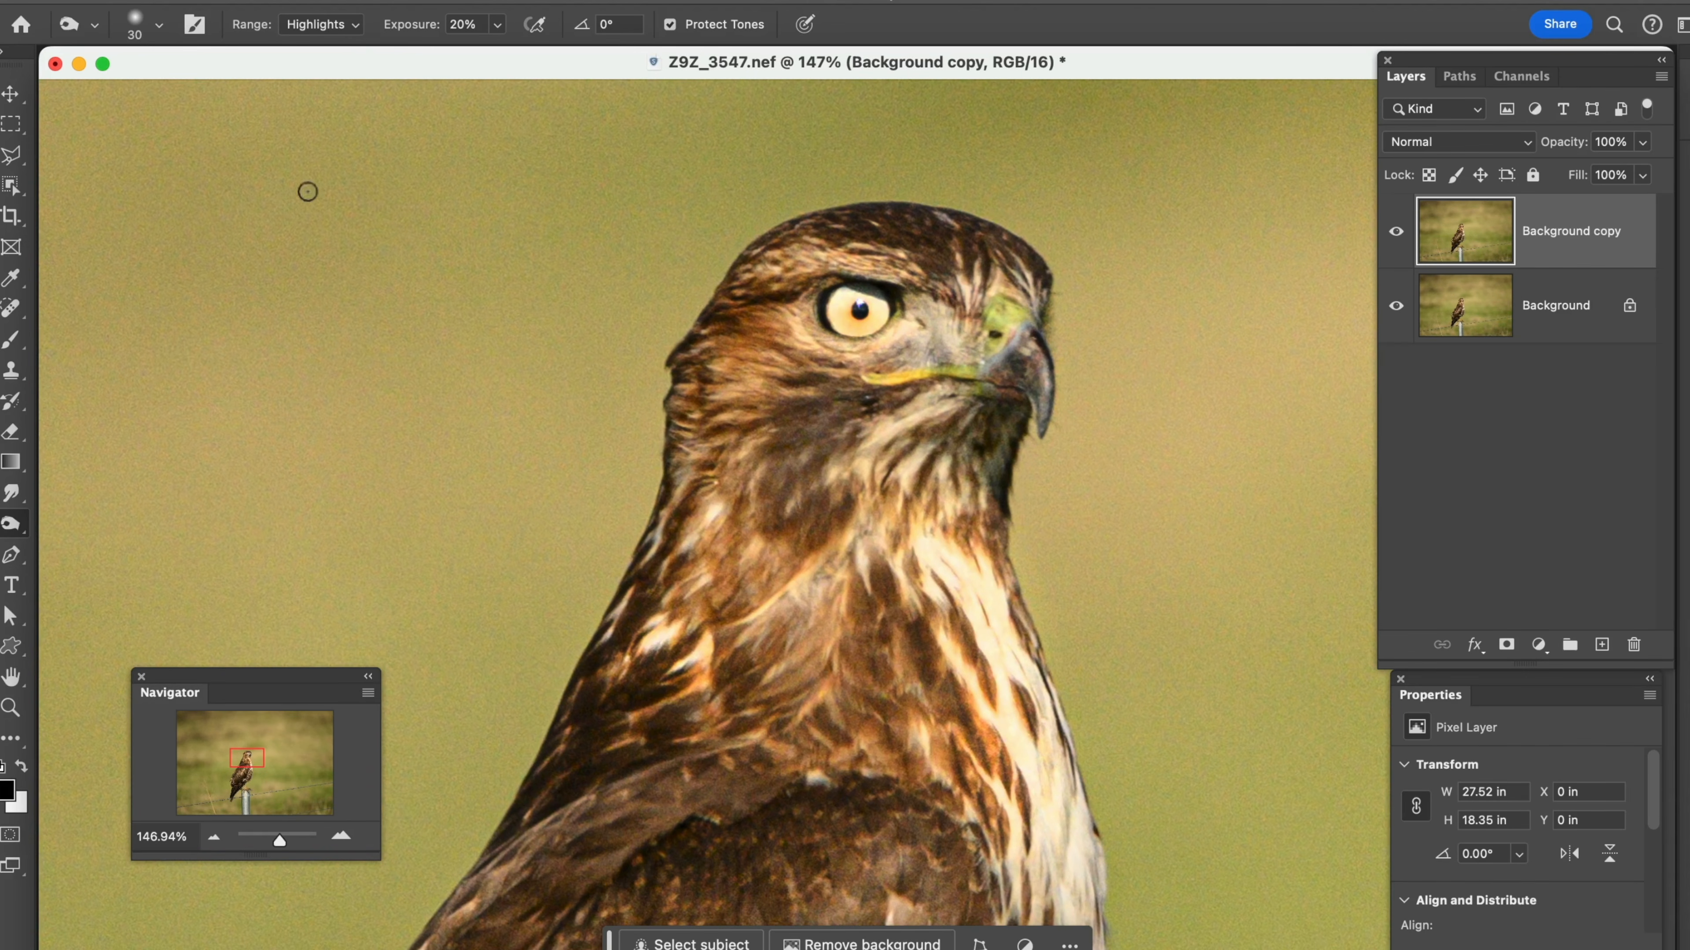
left_click(356, 27)
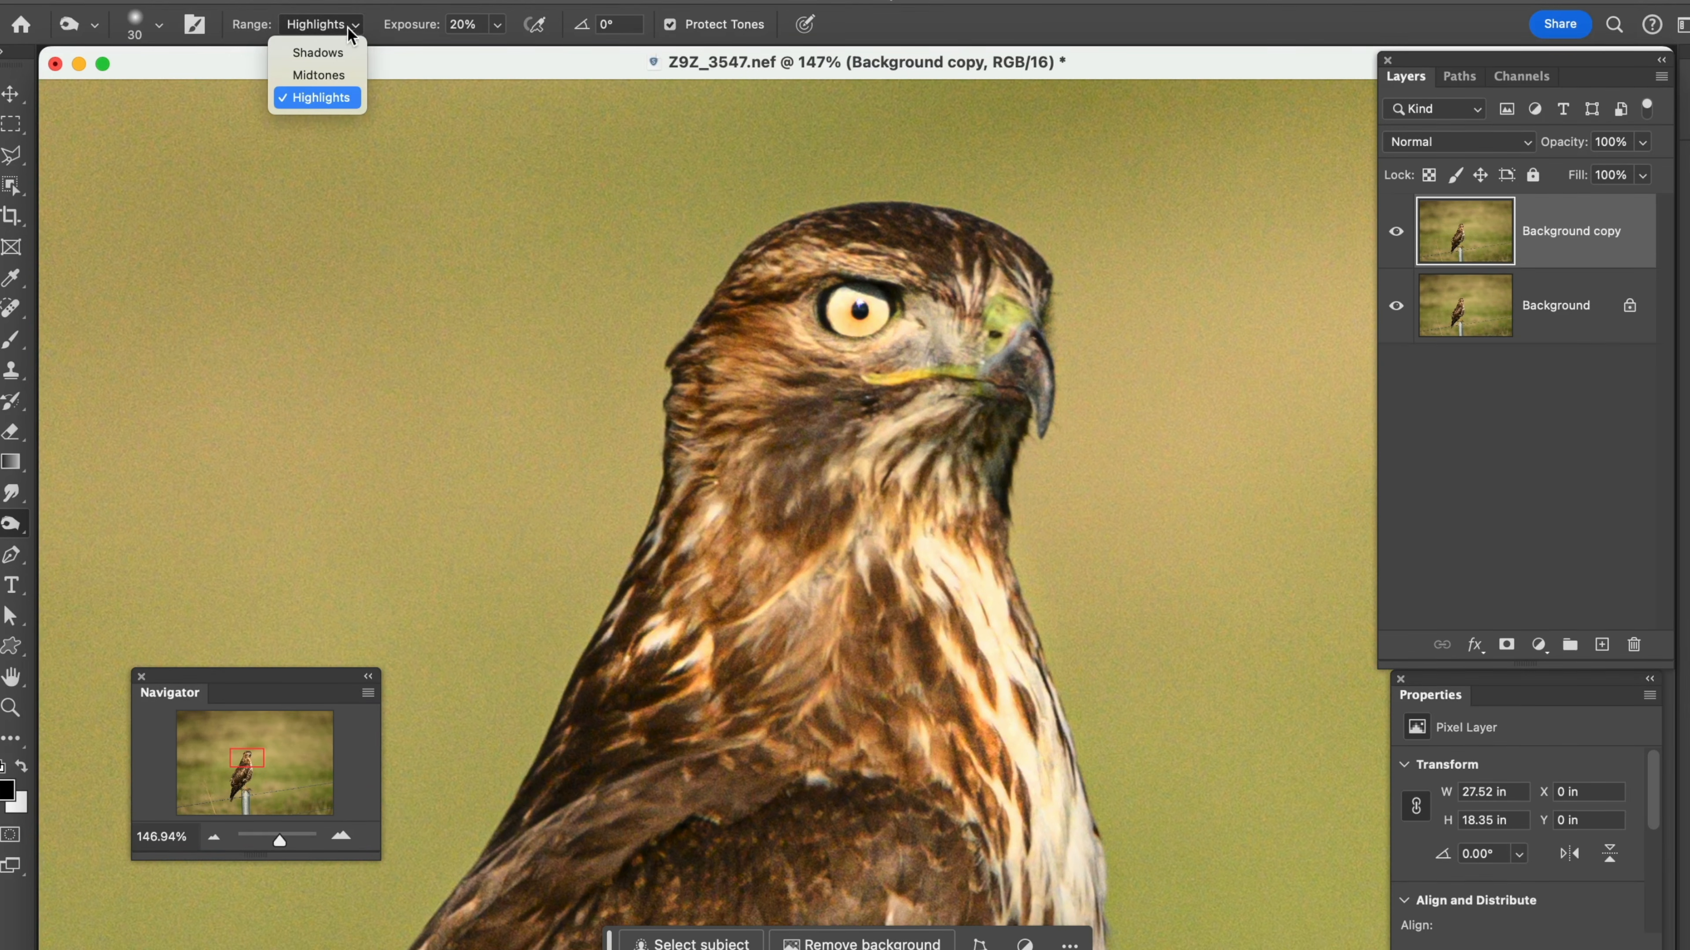
left_click(318, 53)
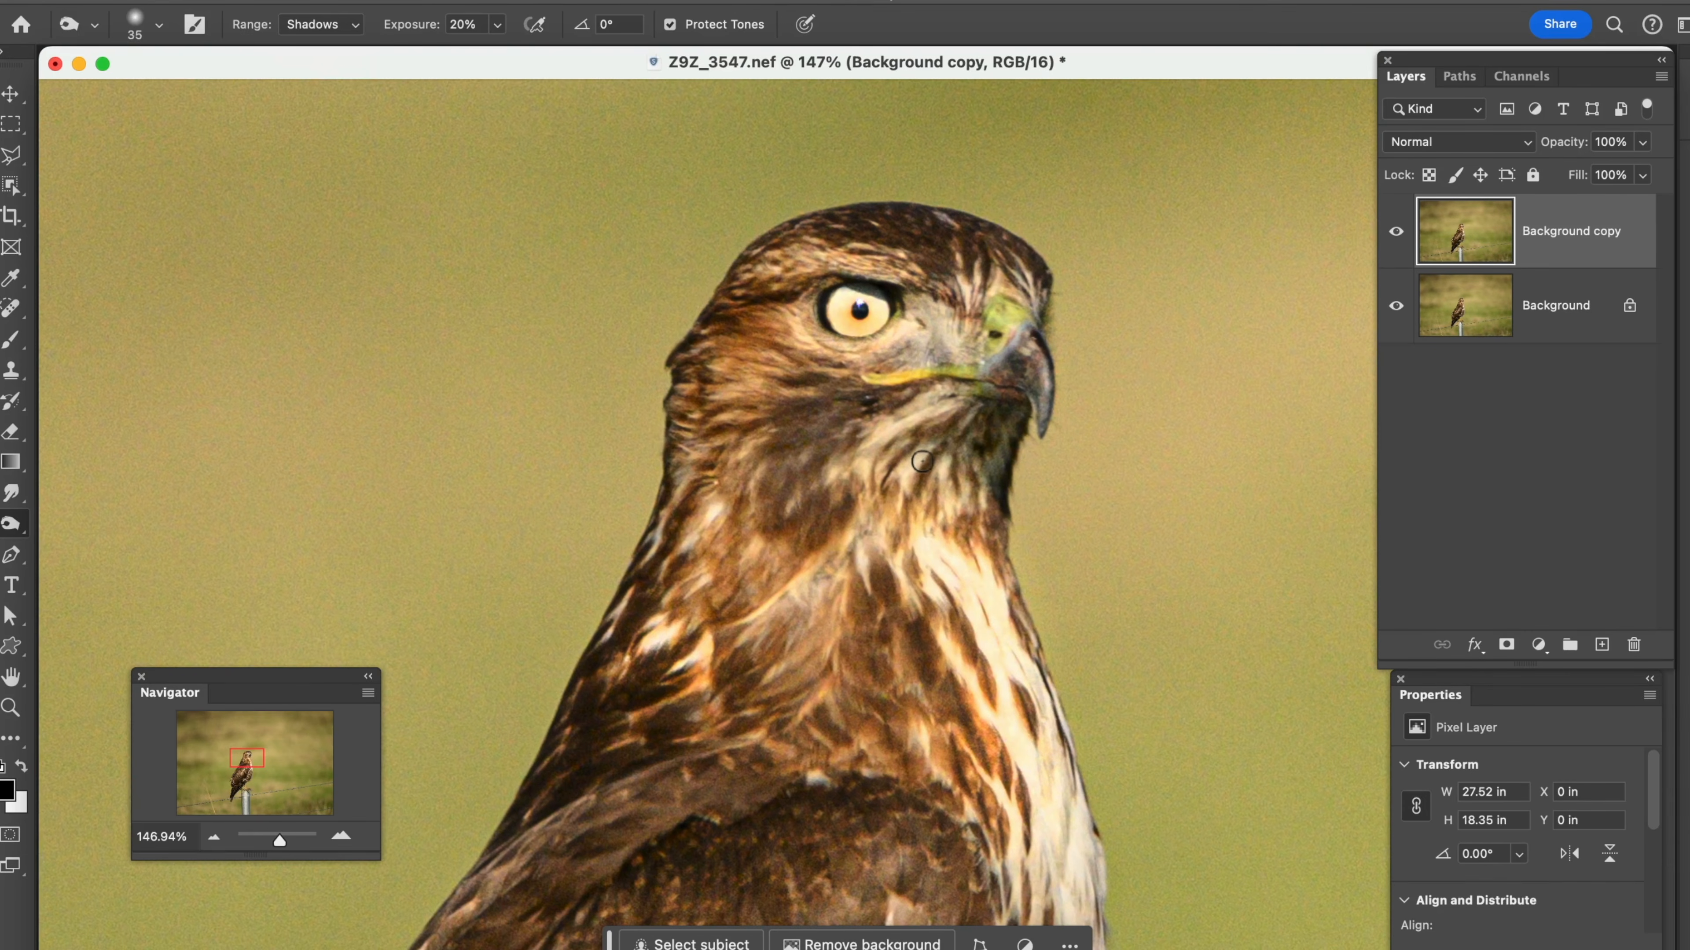
mouse_move(994, 437)
left_mouse_down()
mouse_move(988, 500)
mouse_move(988, 434)
mouse_move(982, 486)
left_mouse_up()
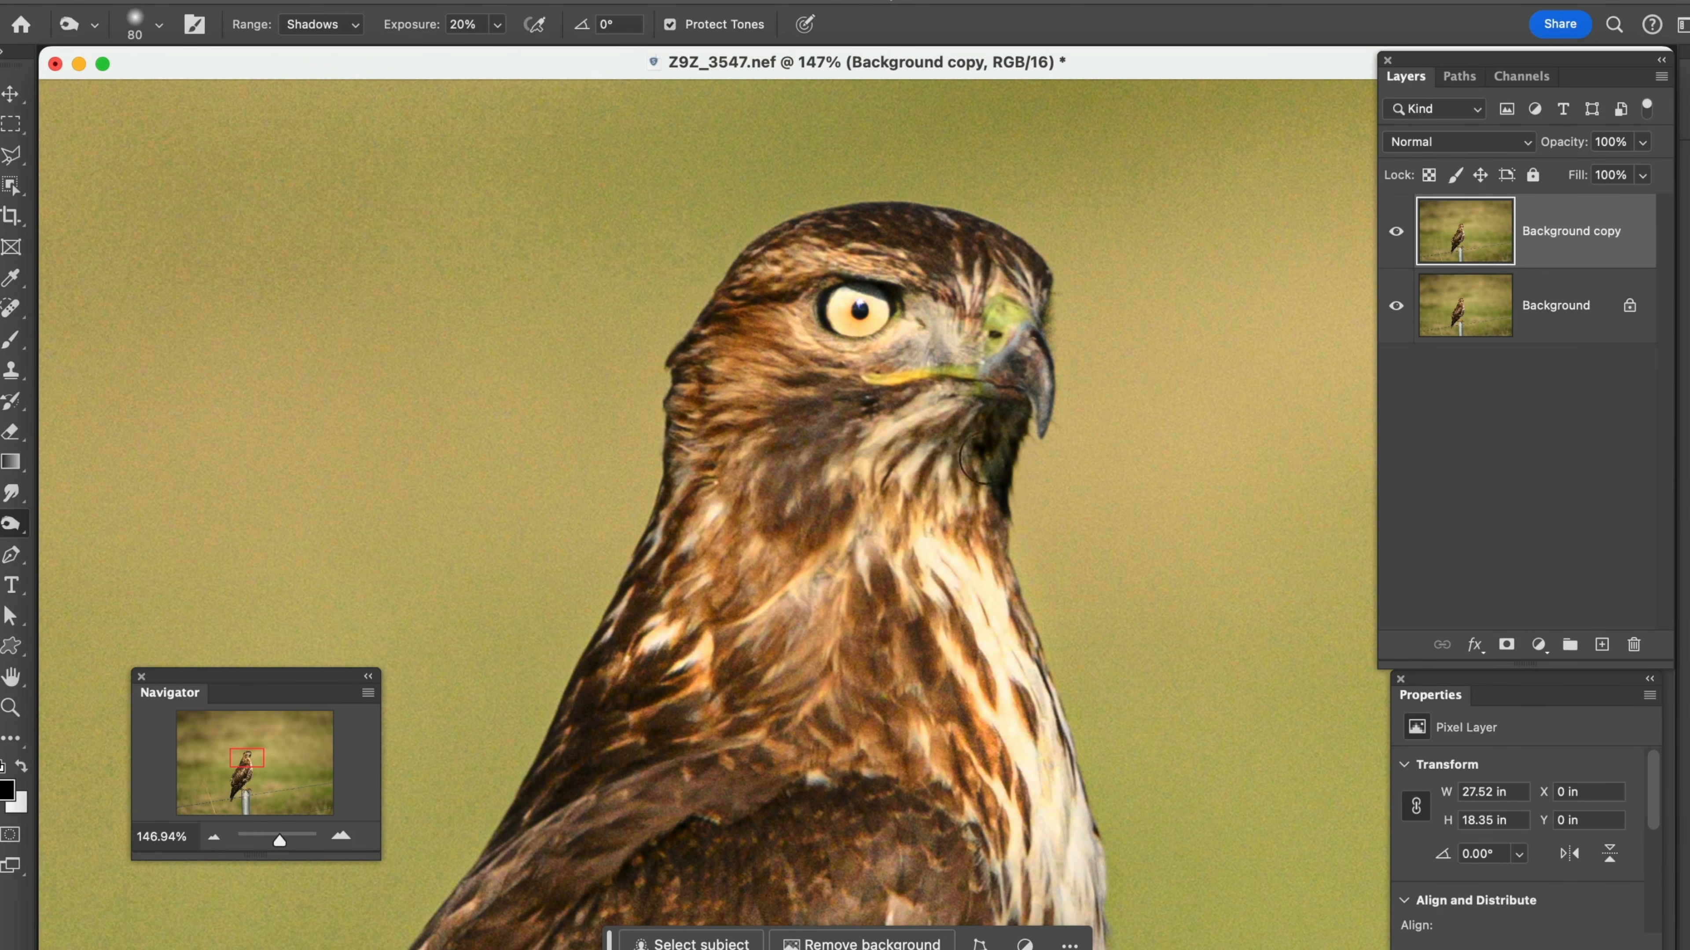
left_click_drag(895, 419, 815, 532)
mouse_move(895, 397)
left_mouse_down()
mouse_move(778, 398)
mouse_move(761, 354)
mouse_move(787, 298)
mouse_move(728, 318)
left_mouse_up()
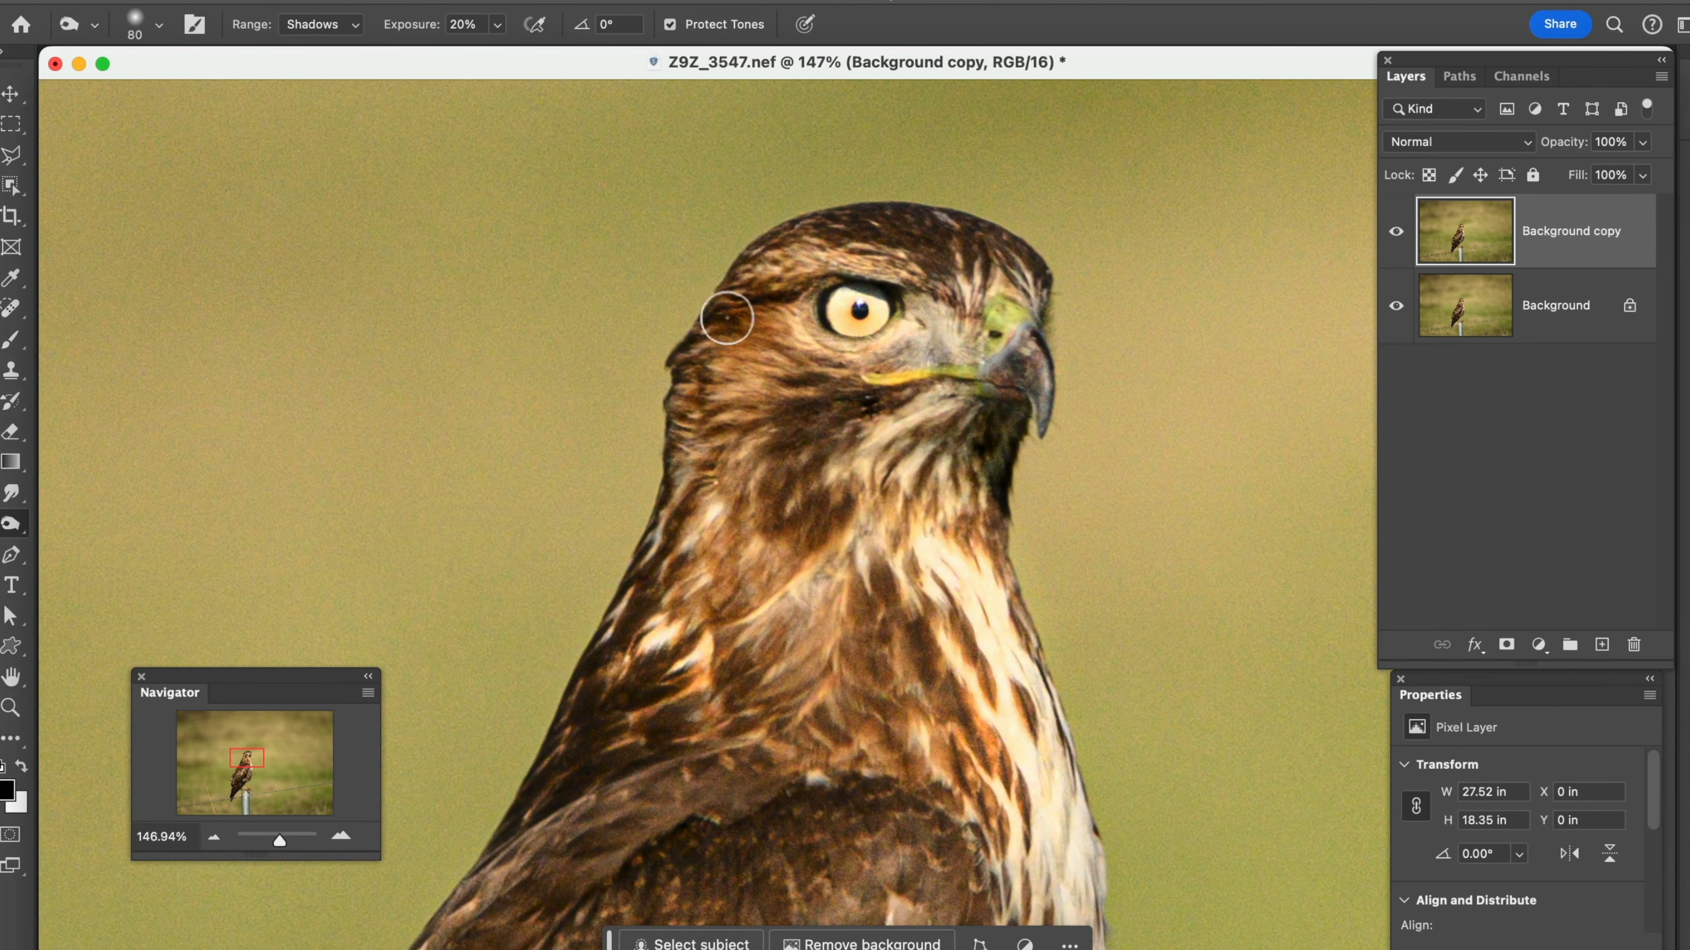
Burn the shadows on the hawk's crown, around the beak line and along the lower neck
left_click_drag(933, 257, 840, 226)
mouse_move(991, 259)
left_mouse_down()
mouse_move(928, 230)
mouse_move(924, 263)
mouse_move(962, 301)
left_mouse_up()
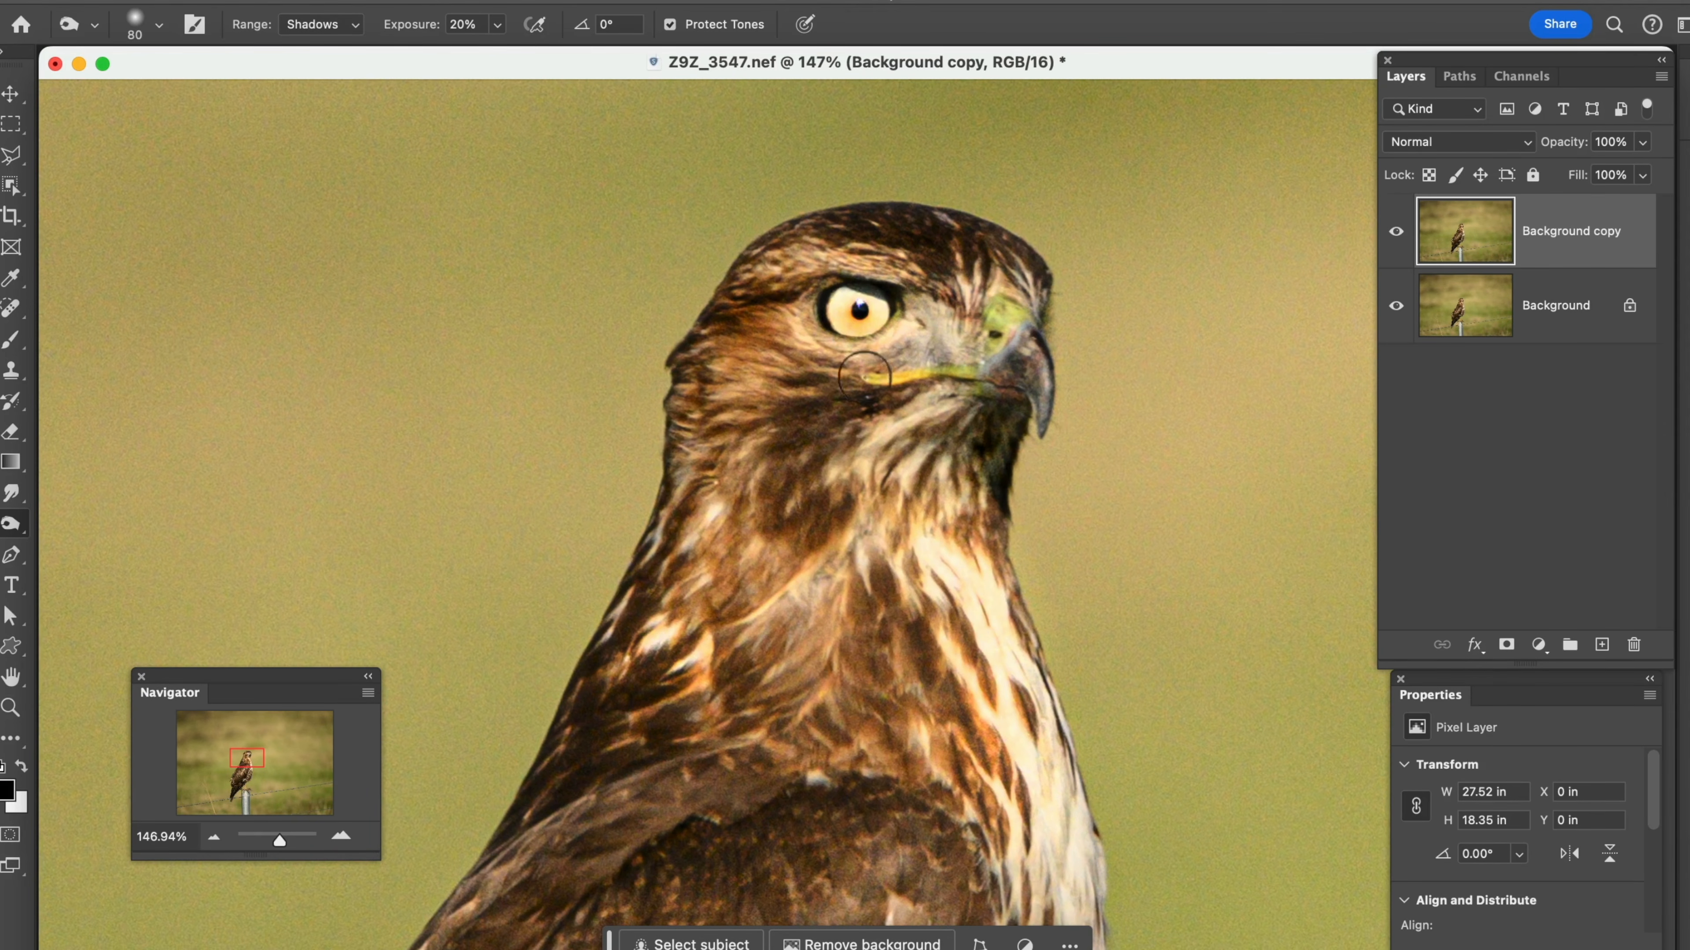
mouse_move(797, 369)
left_mouse_down()
mouse_move(844, 395)
mouse_move(902, 360)
left_mouse_up()
left_click_drag(688, 699, 547, 779)
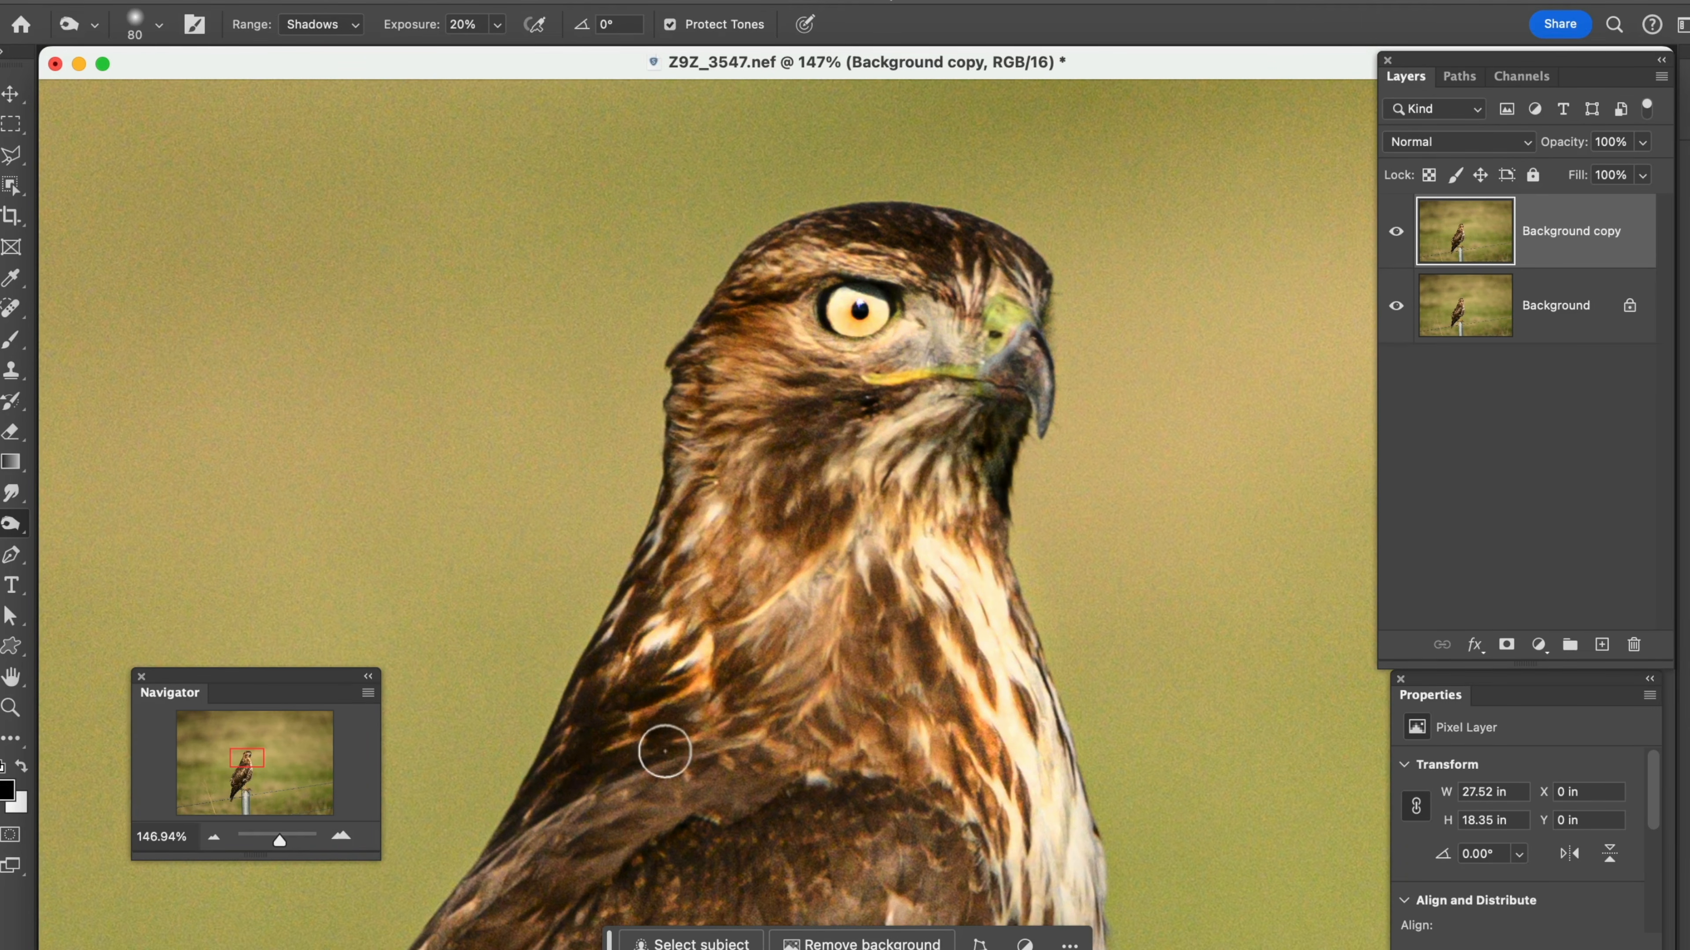
Set the Burn range to Highlights, enlarge the brush to 200 px and darken the metal fence post under the hawk's feet
left_click(348, 36)
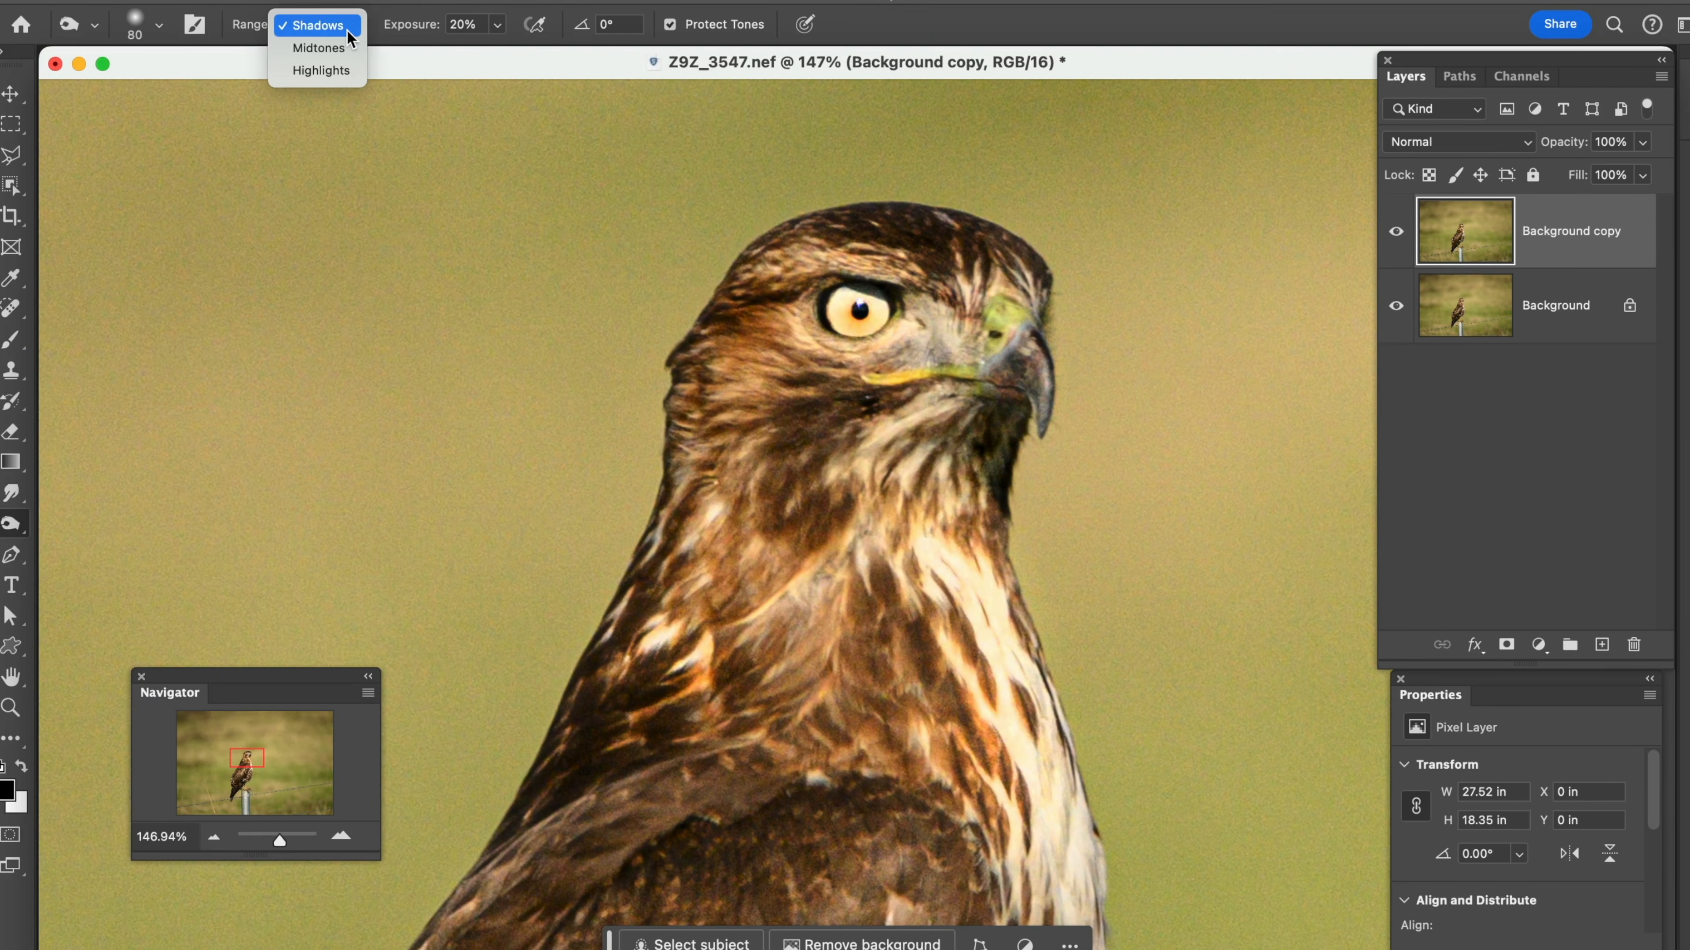
left_click(327, 65)
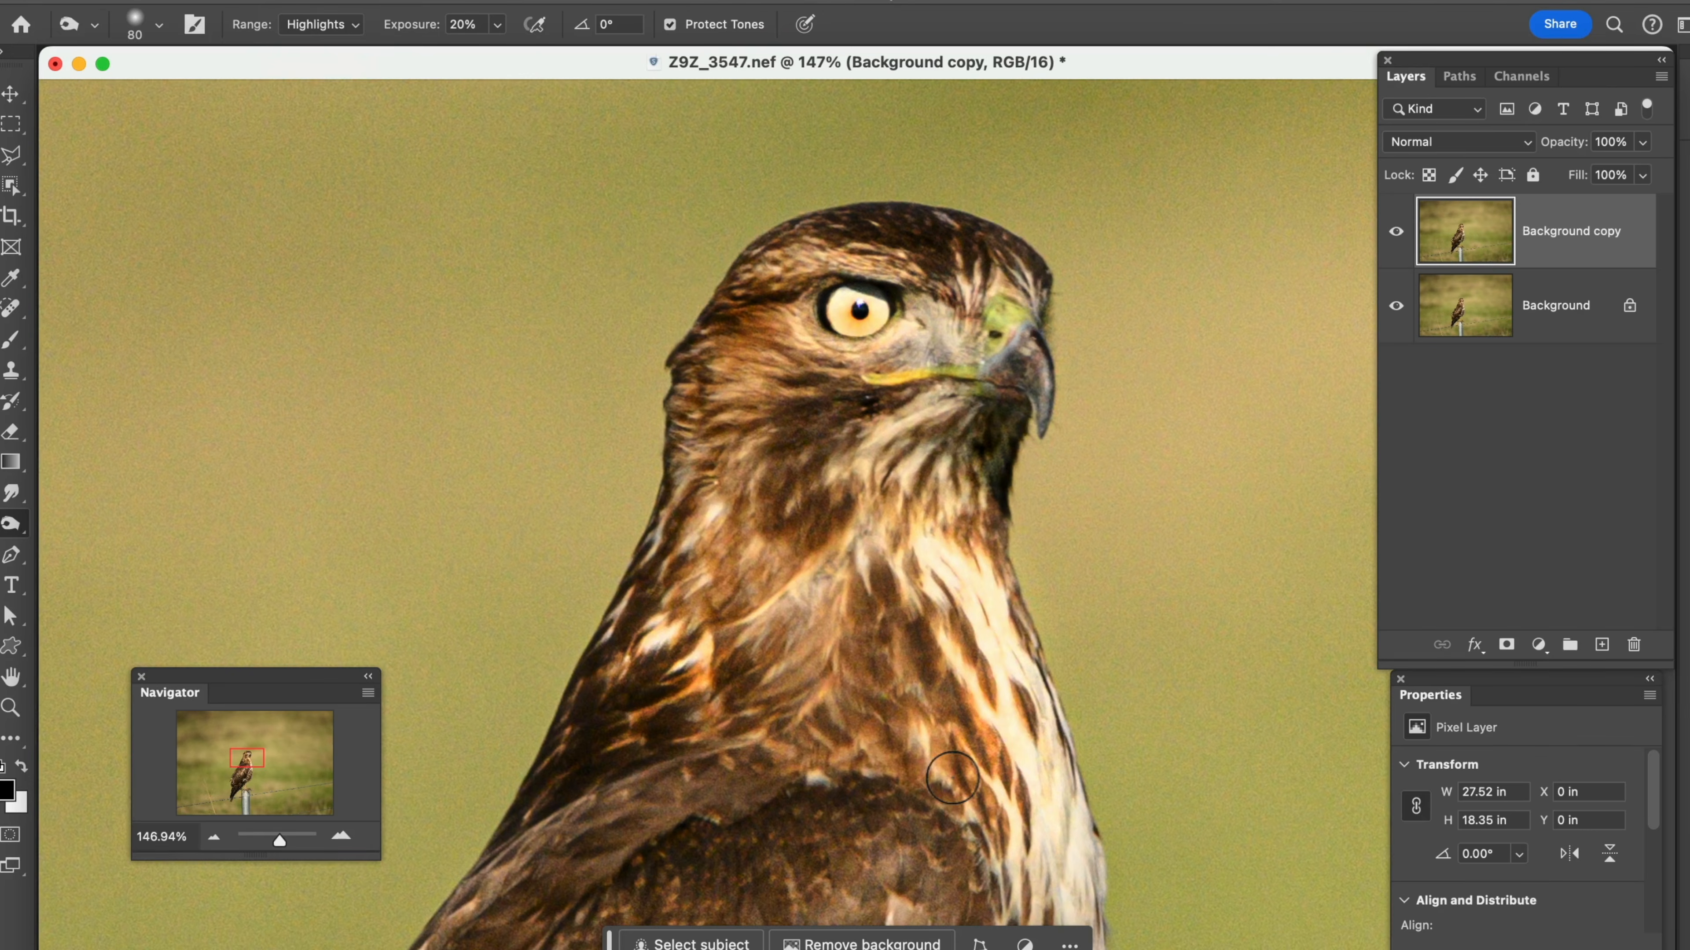
scroll(942, 754, "down", 10)
scroll(943, 744, "up", 8)
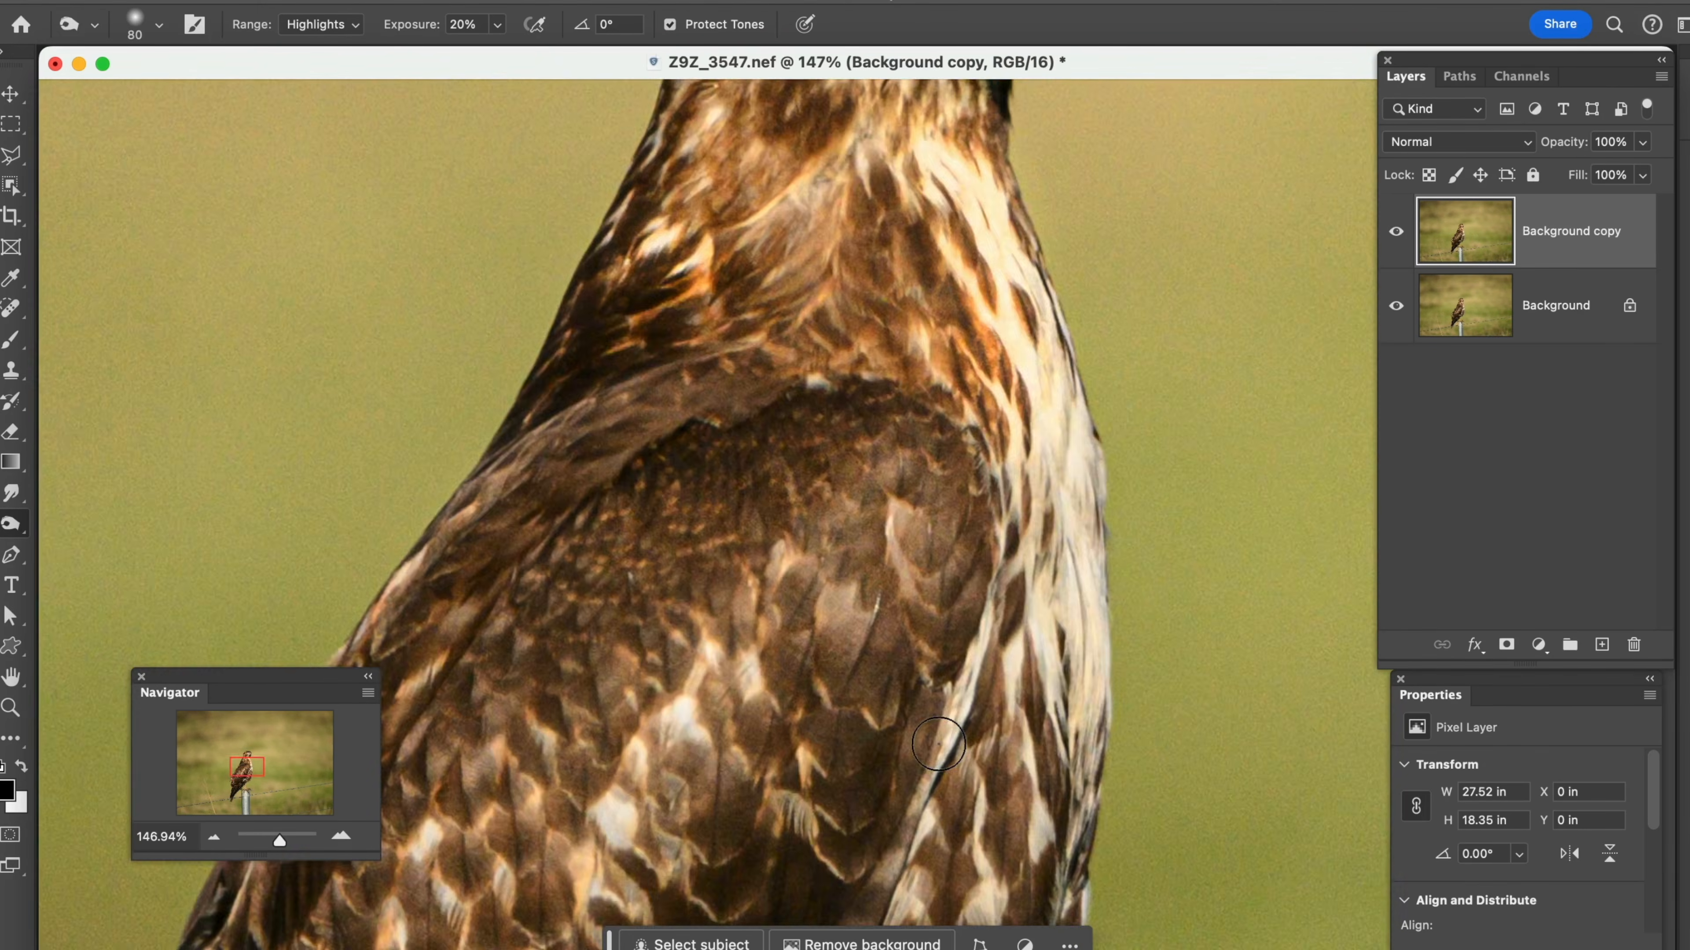
scroll(938, 744, "down", 10)
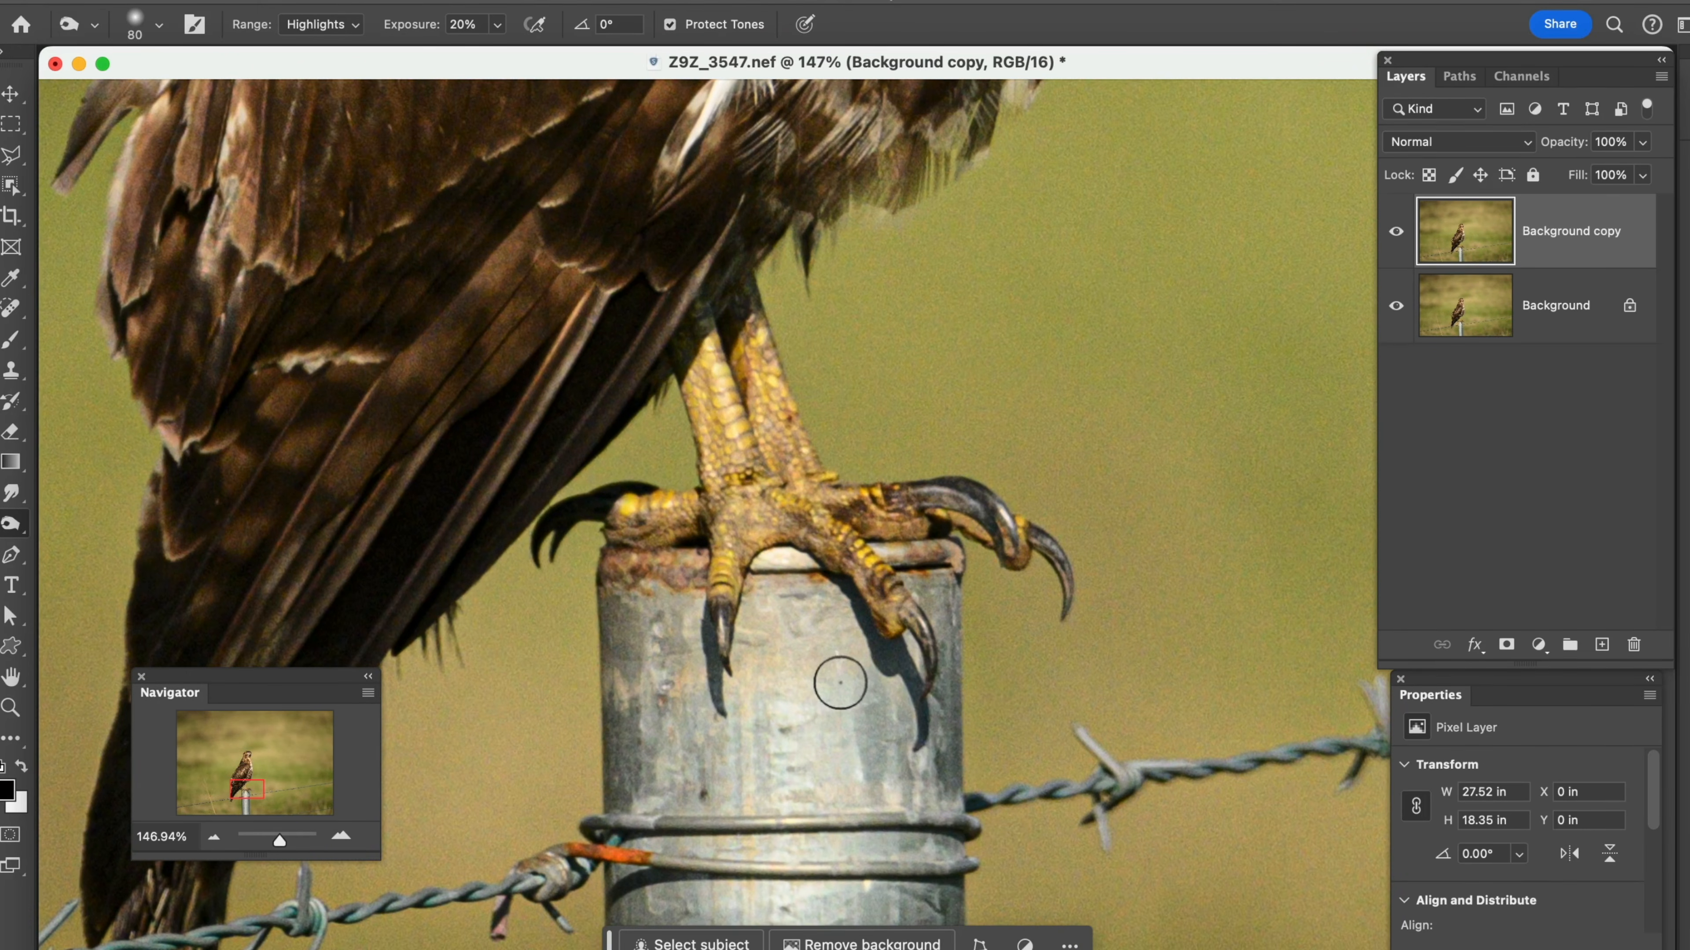
key("bracketright")
key("bracketright")
key("bracketright")
key("bracketright")
key("bracketright")
key("bracketright")
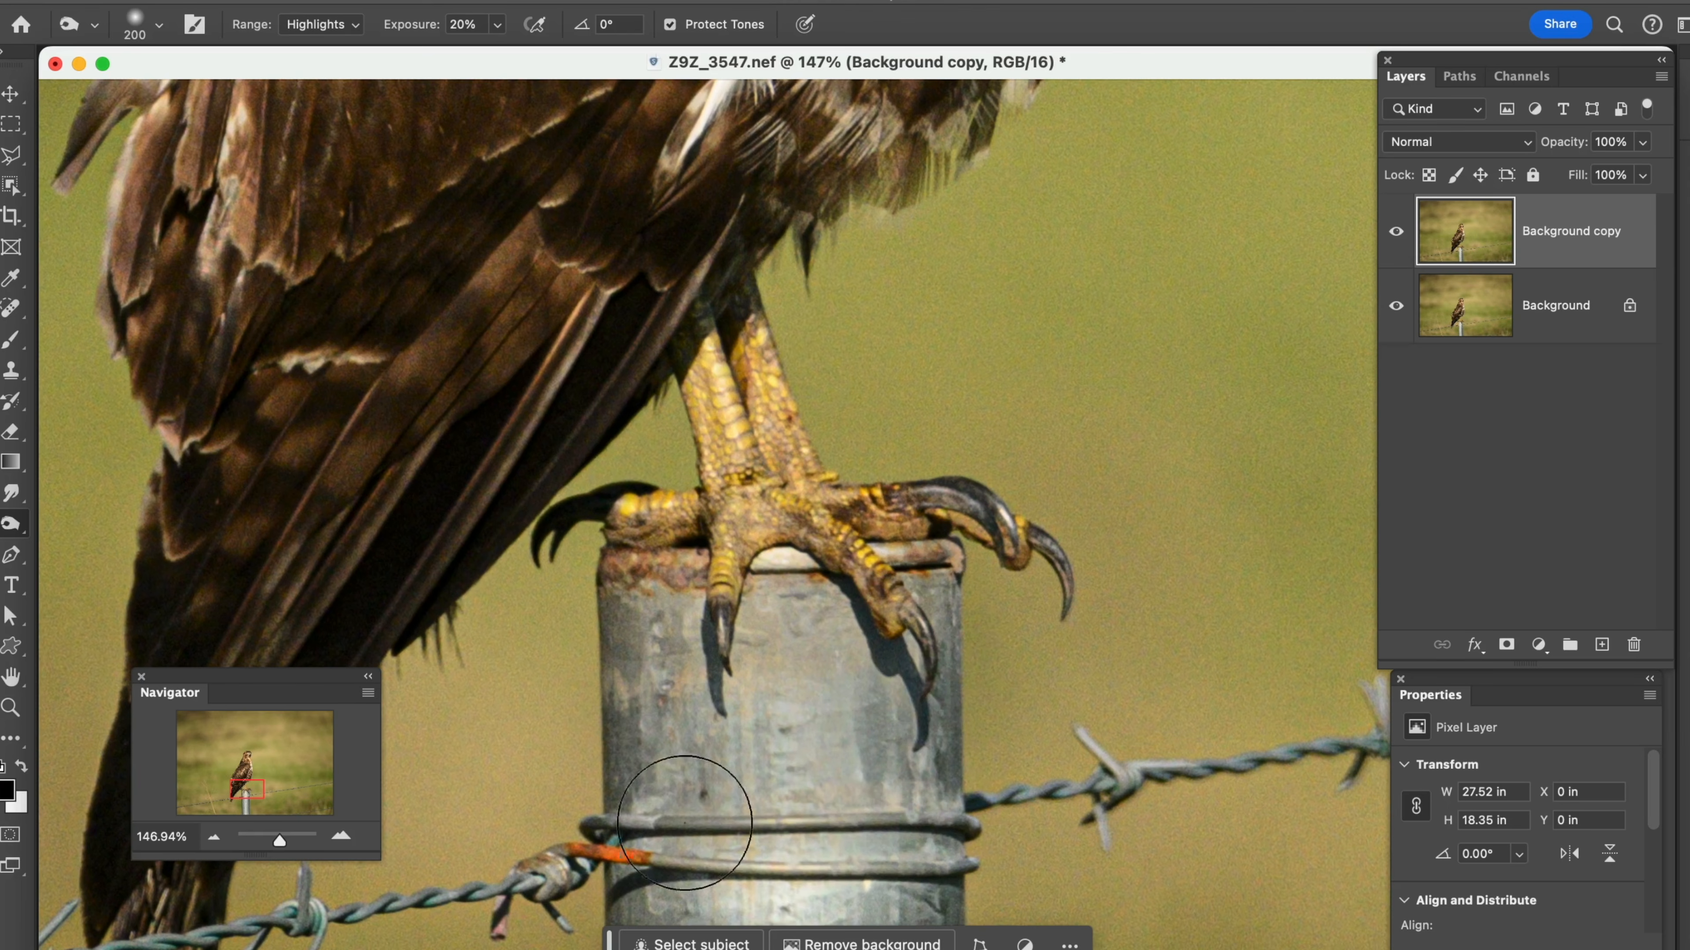
Burn the highlights along the hawk's white chest feathers with the 200 px brush
scroll(906, 773, "up", 10)
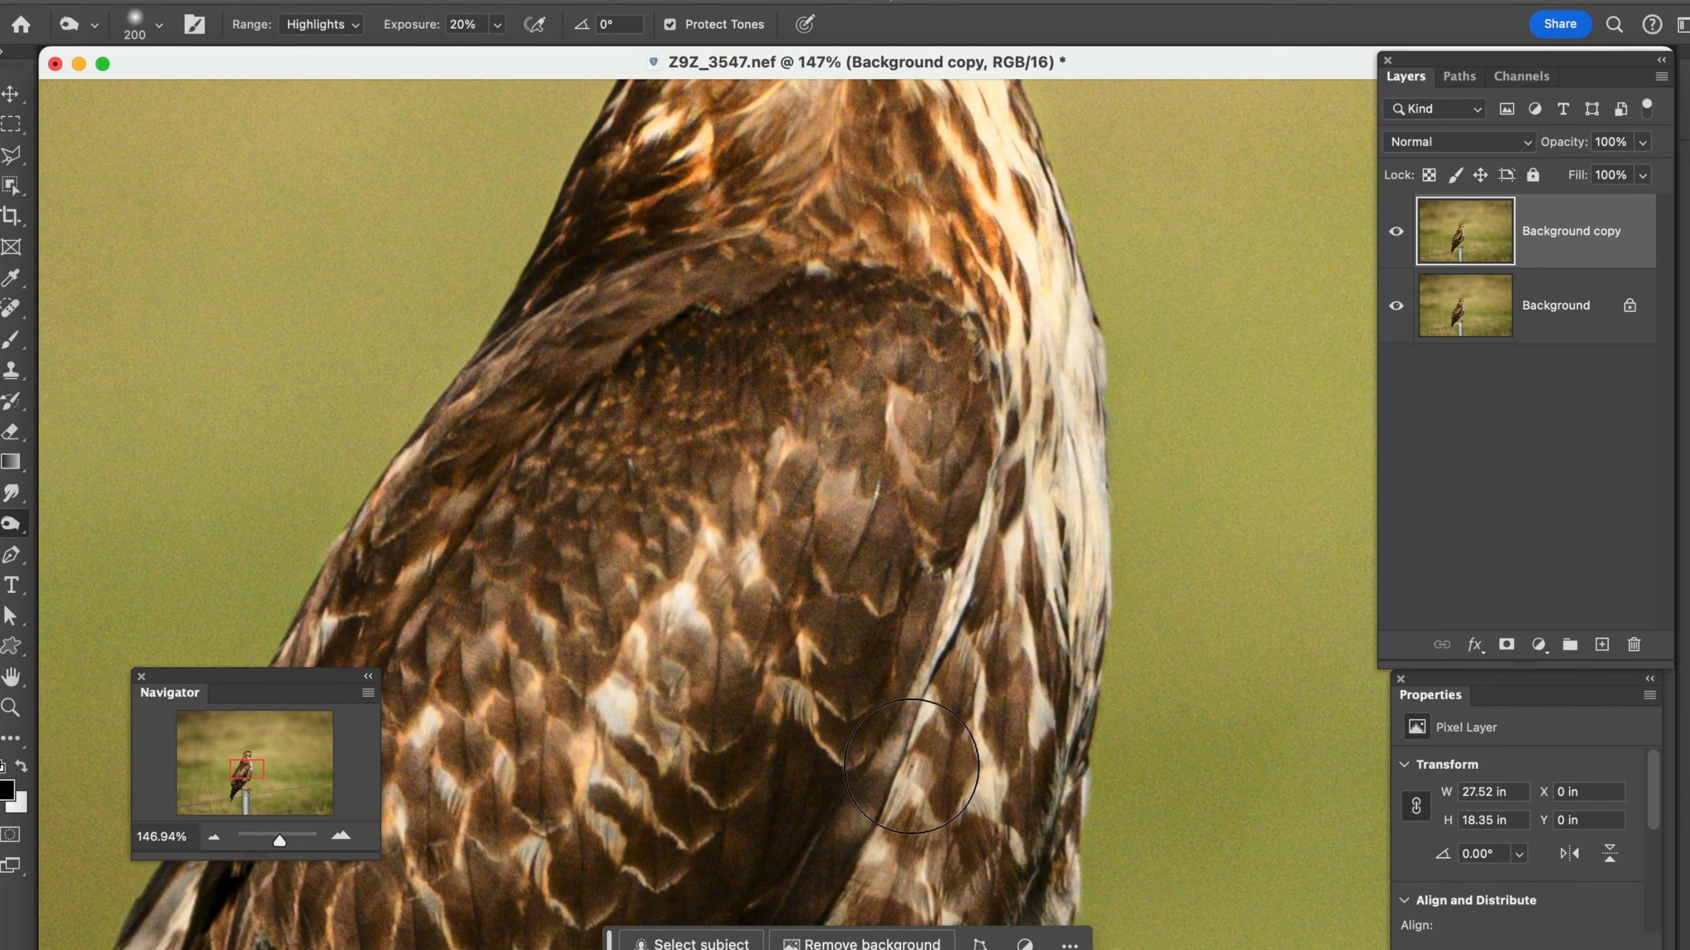
mouse_move(1072, 404)
left_mouse_down()
mouse_move(1058, 323)
mouse_move(1010, 211)
mouse_move(1017, 164)
left_mouse_up()
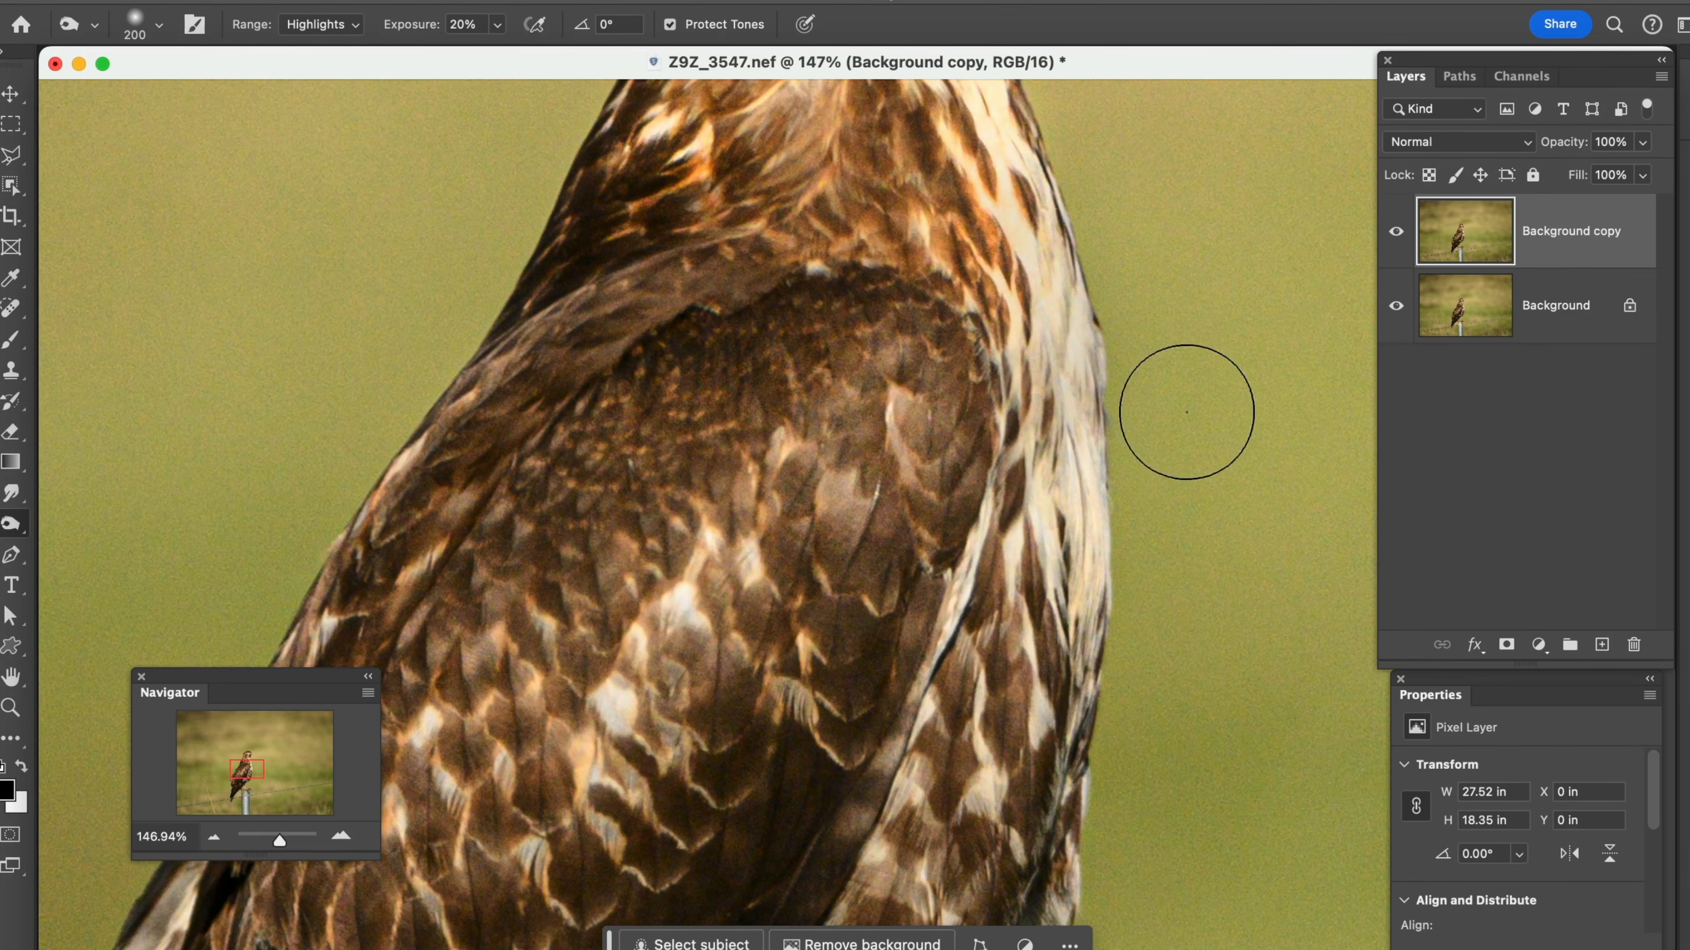
scroll(1177, 479, "up", 15)
scroll(1170, 478, "down", 10)
scroll(1160, 478, "up", 5)
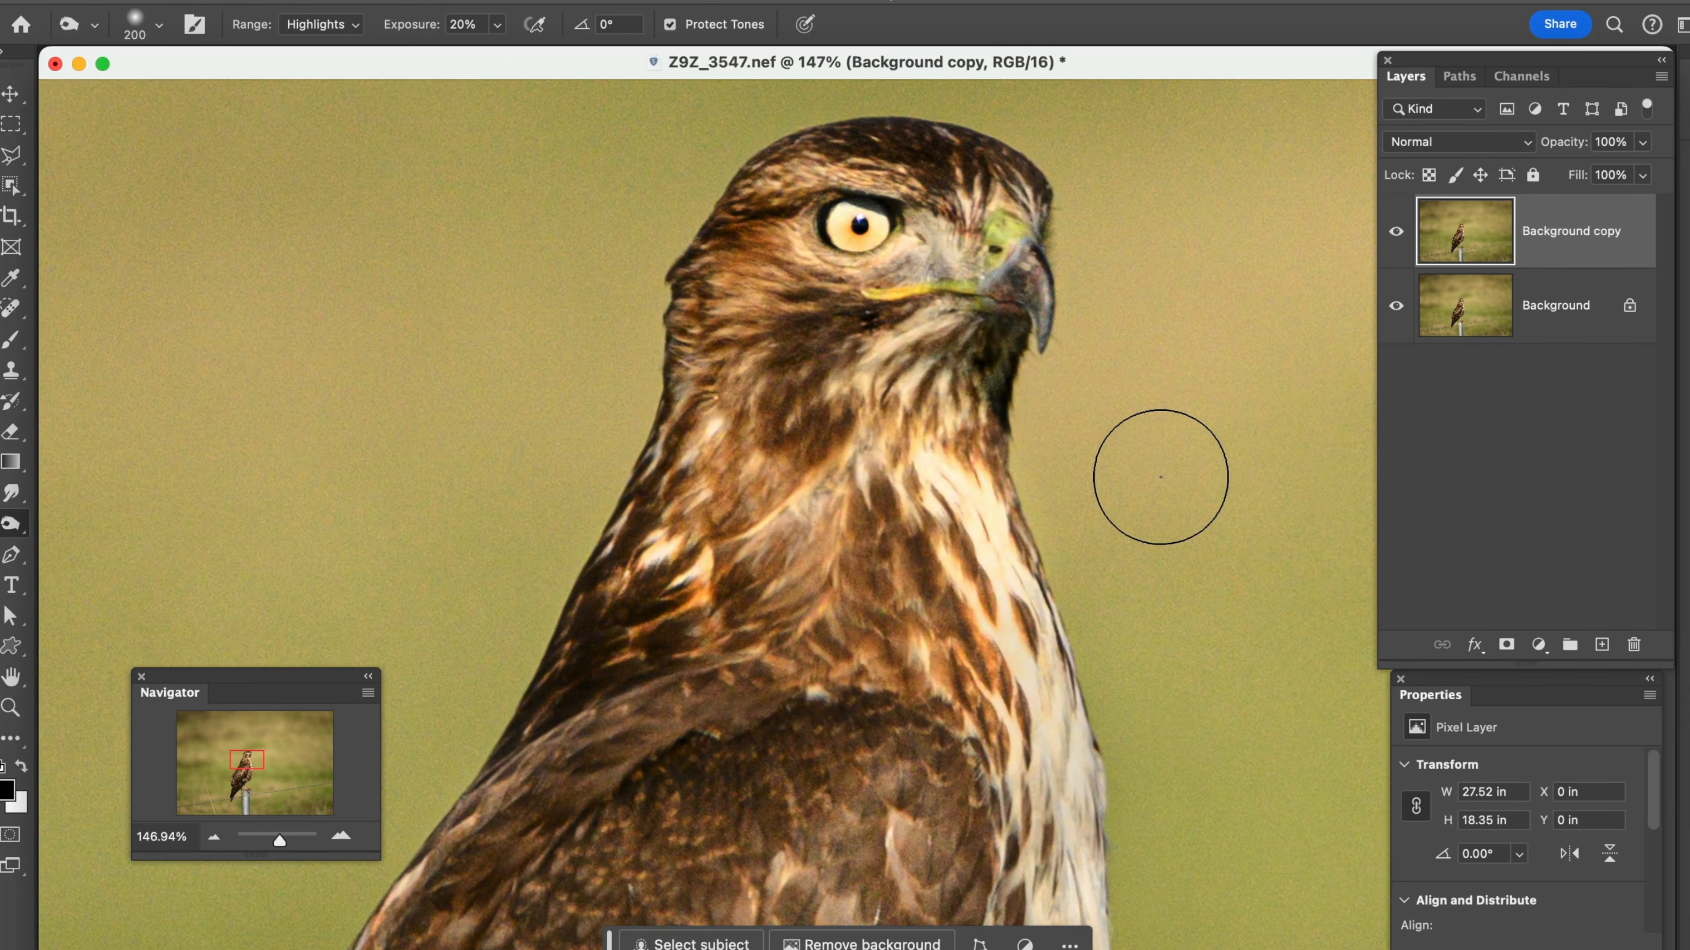
Set the Burn tool's range to Midtones
left_click(355, 27)
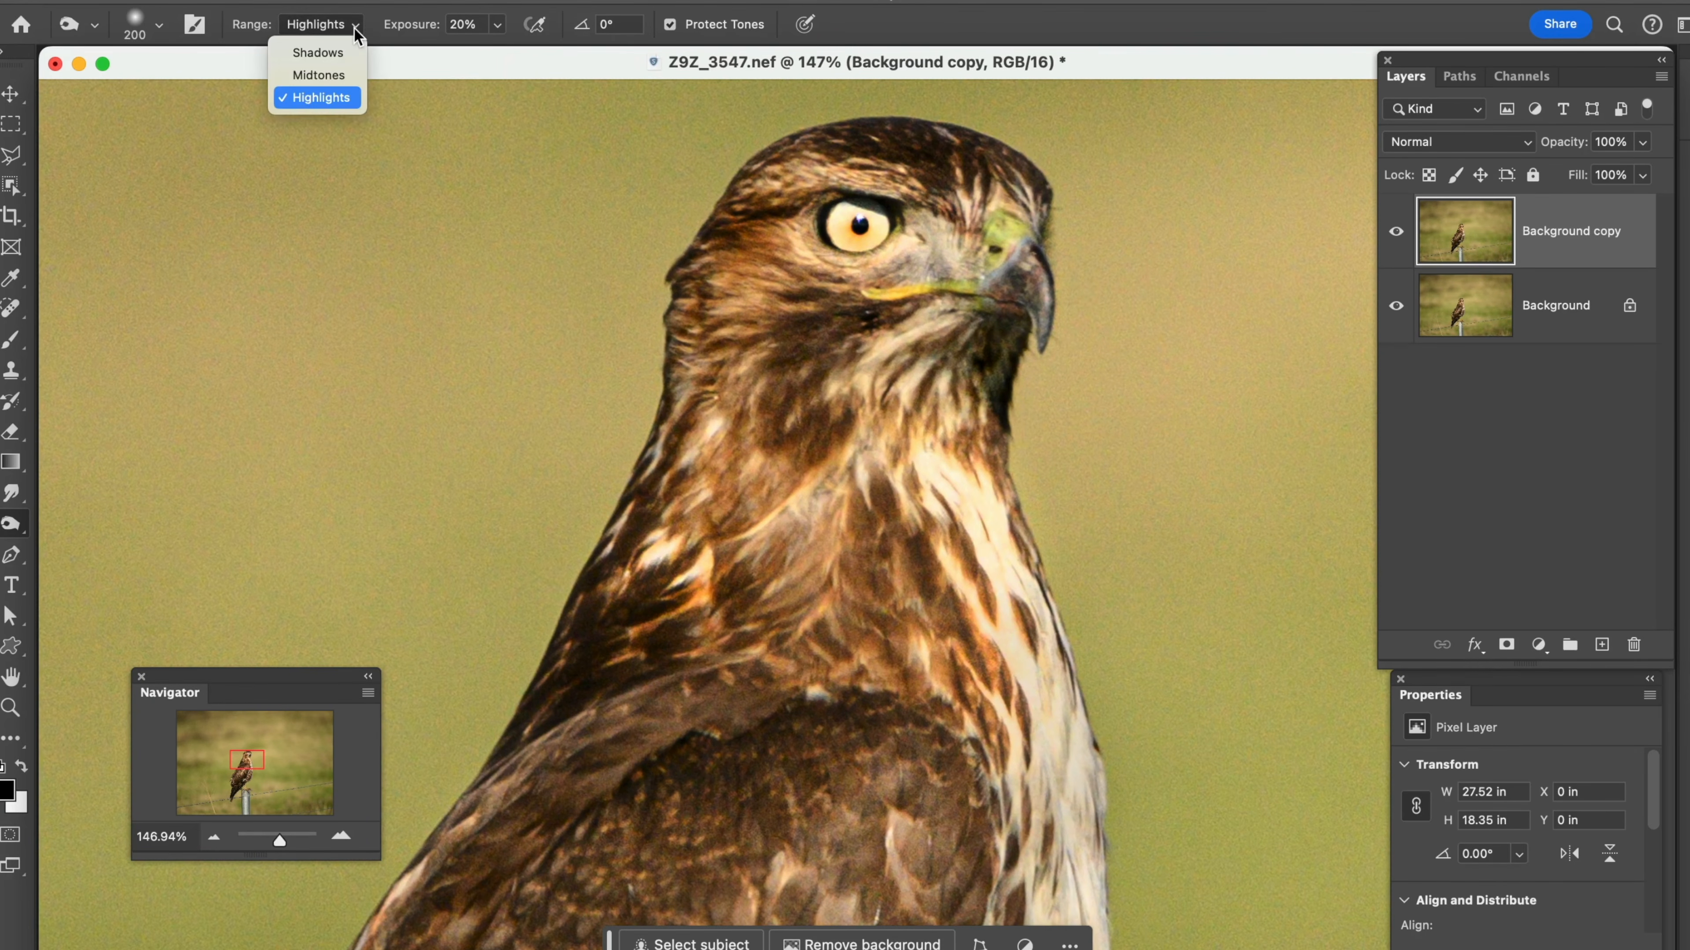
left_click(339, 74)
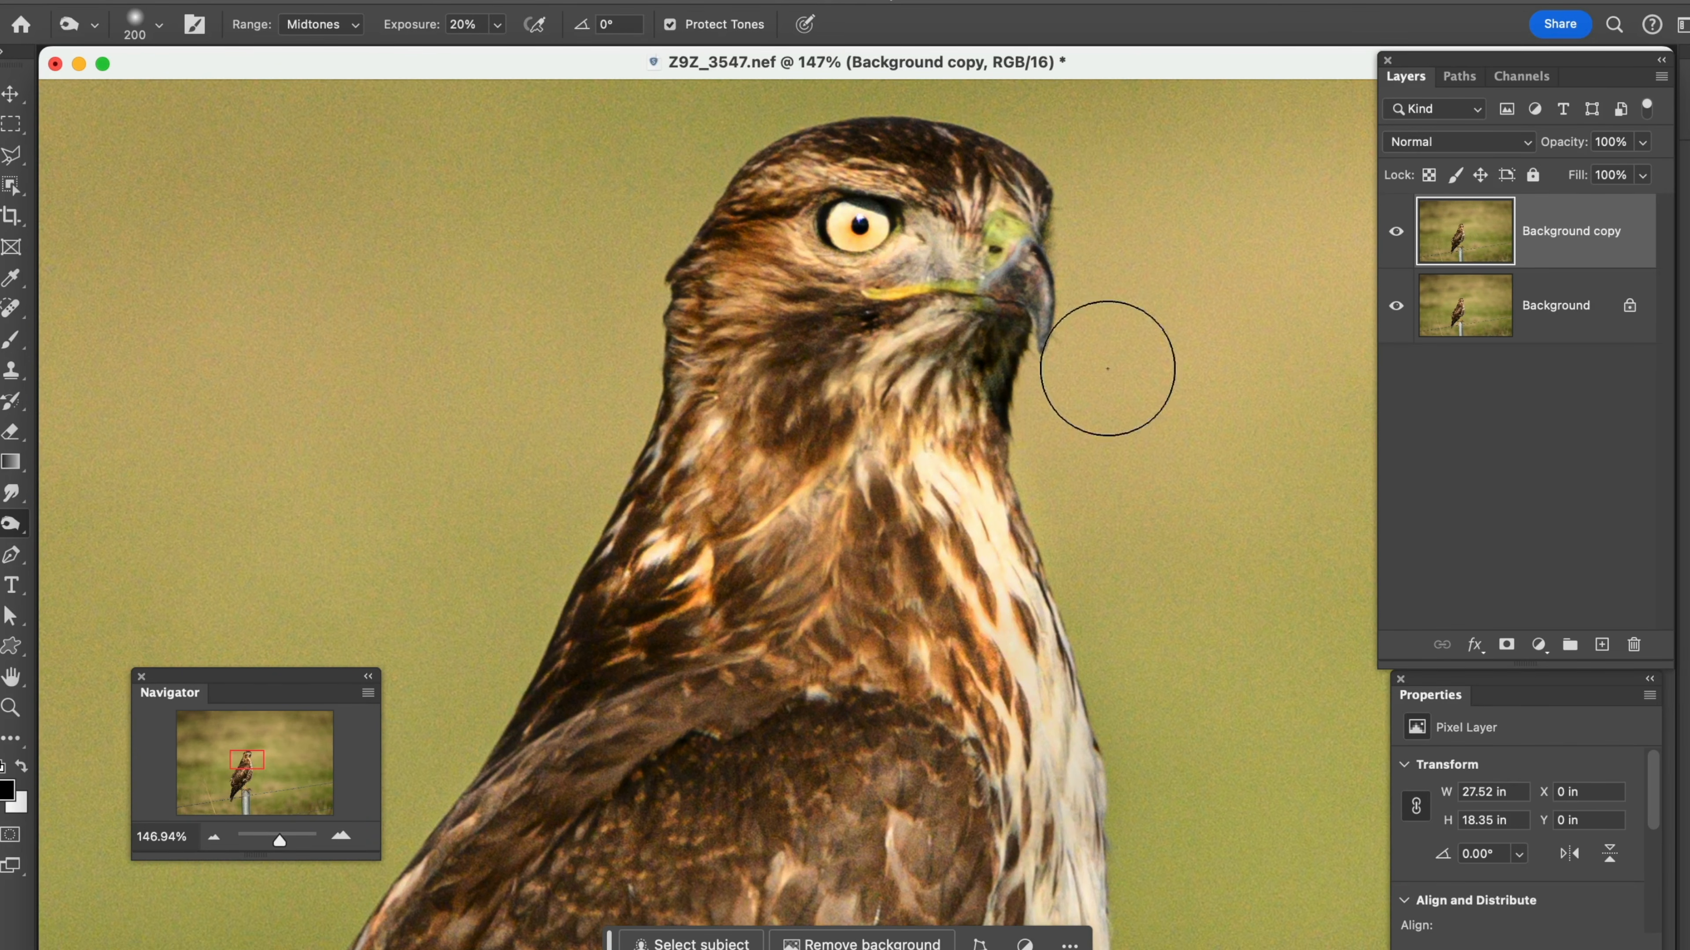
Toggle the visibility of the Background copy layer to compare the burned hawk with the original
left_click(1396, 236)
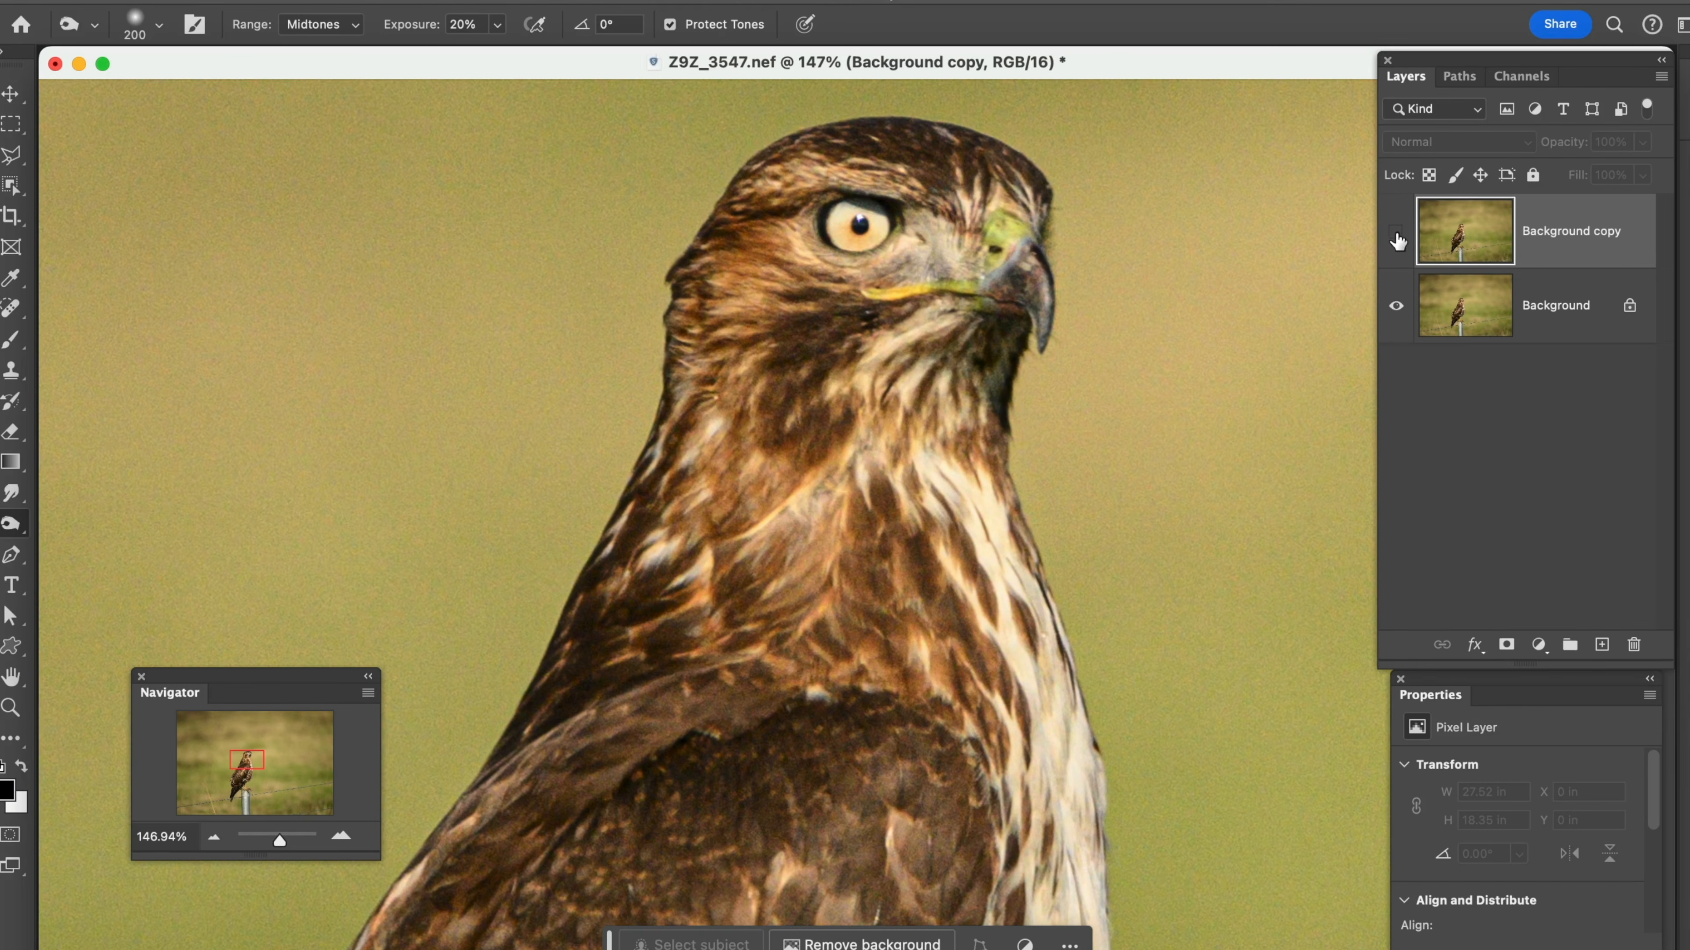
left_click(1396, 236)
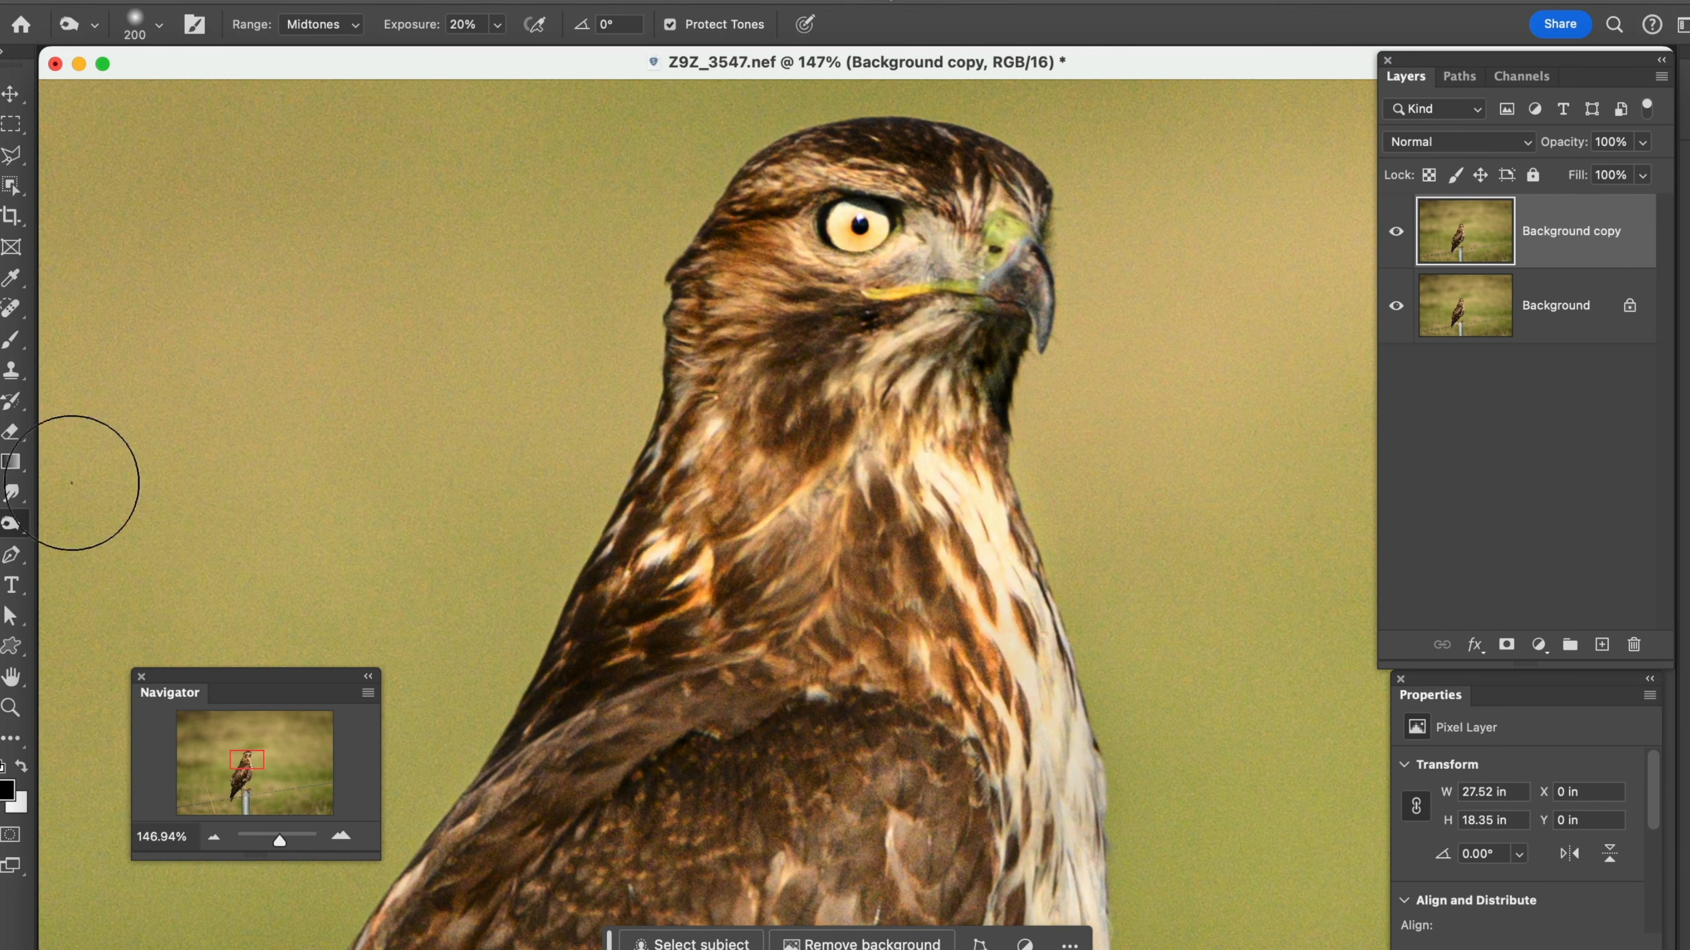
Saturate the hawk's neck and upper breast feathers using the Sponge tool in Saturate mode with a 200 px brush at 100% flow
right_click(25, 527)
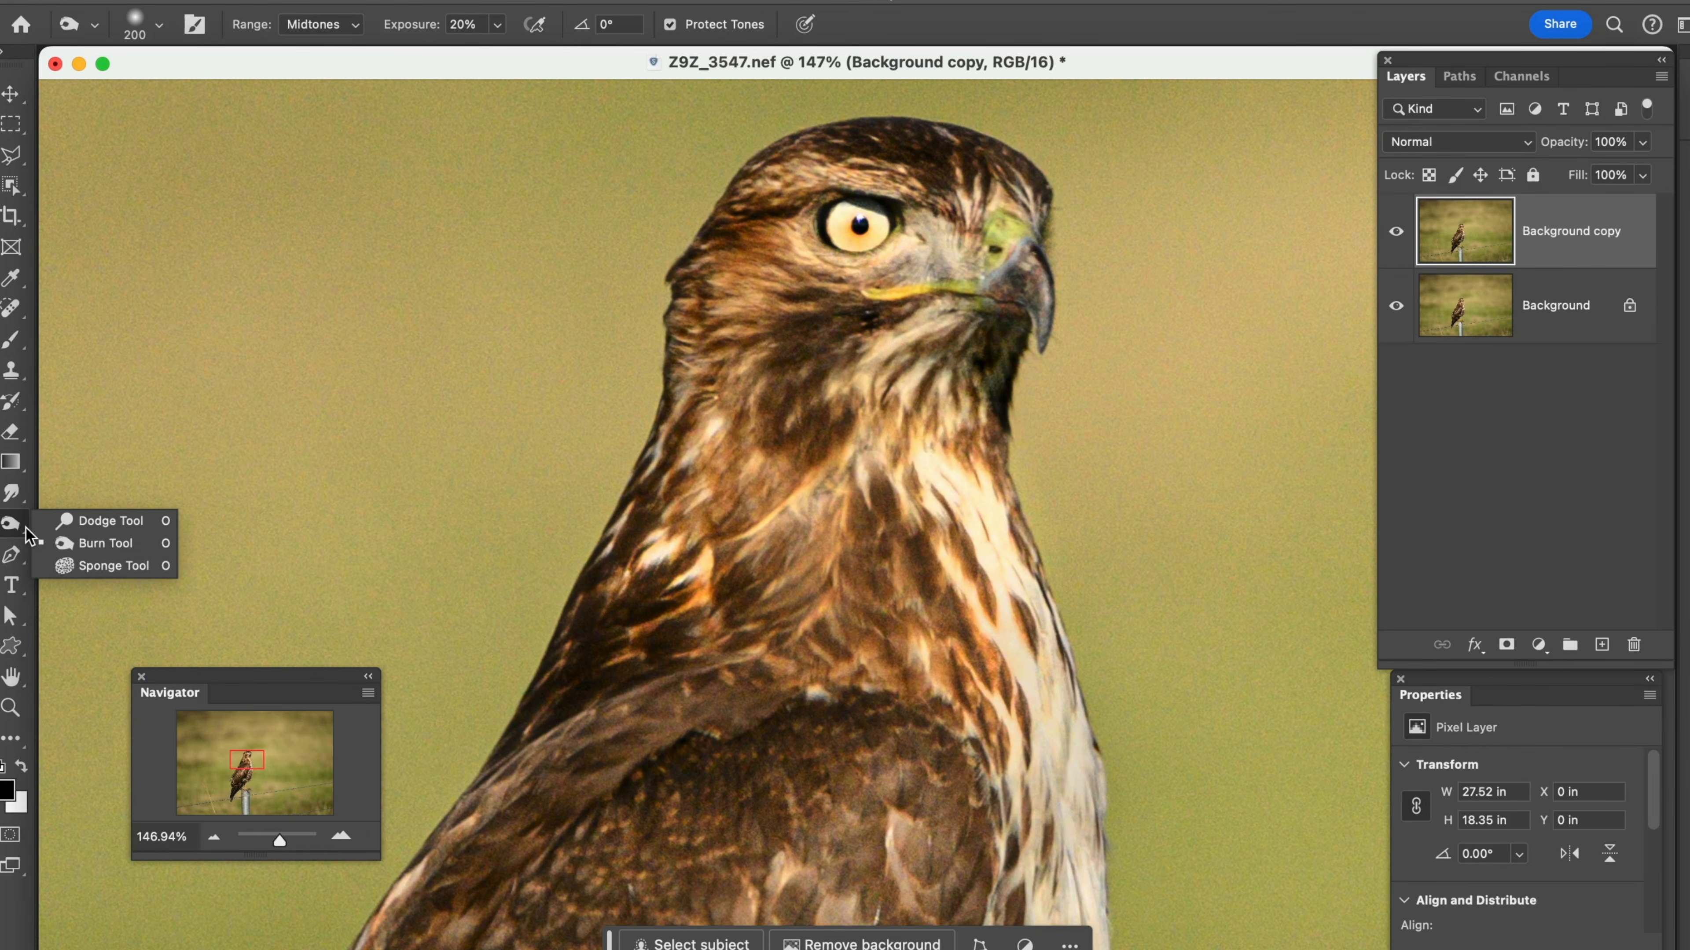
left_click(53, 568)
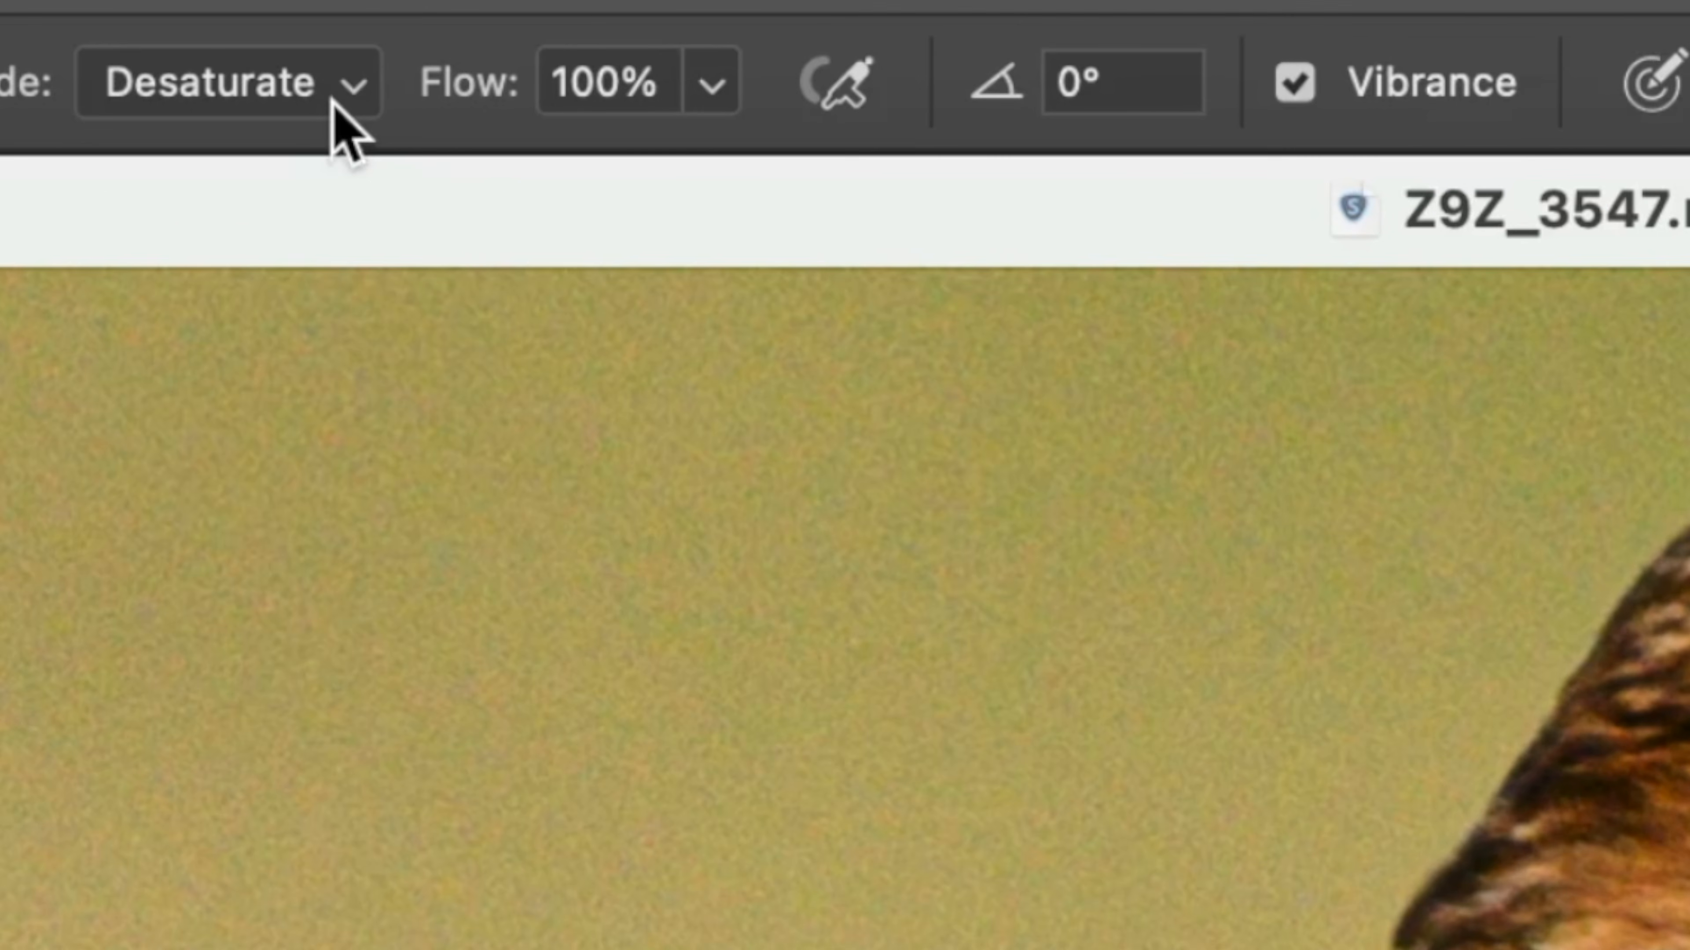
left_click(357, 85)
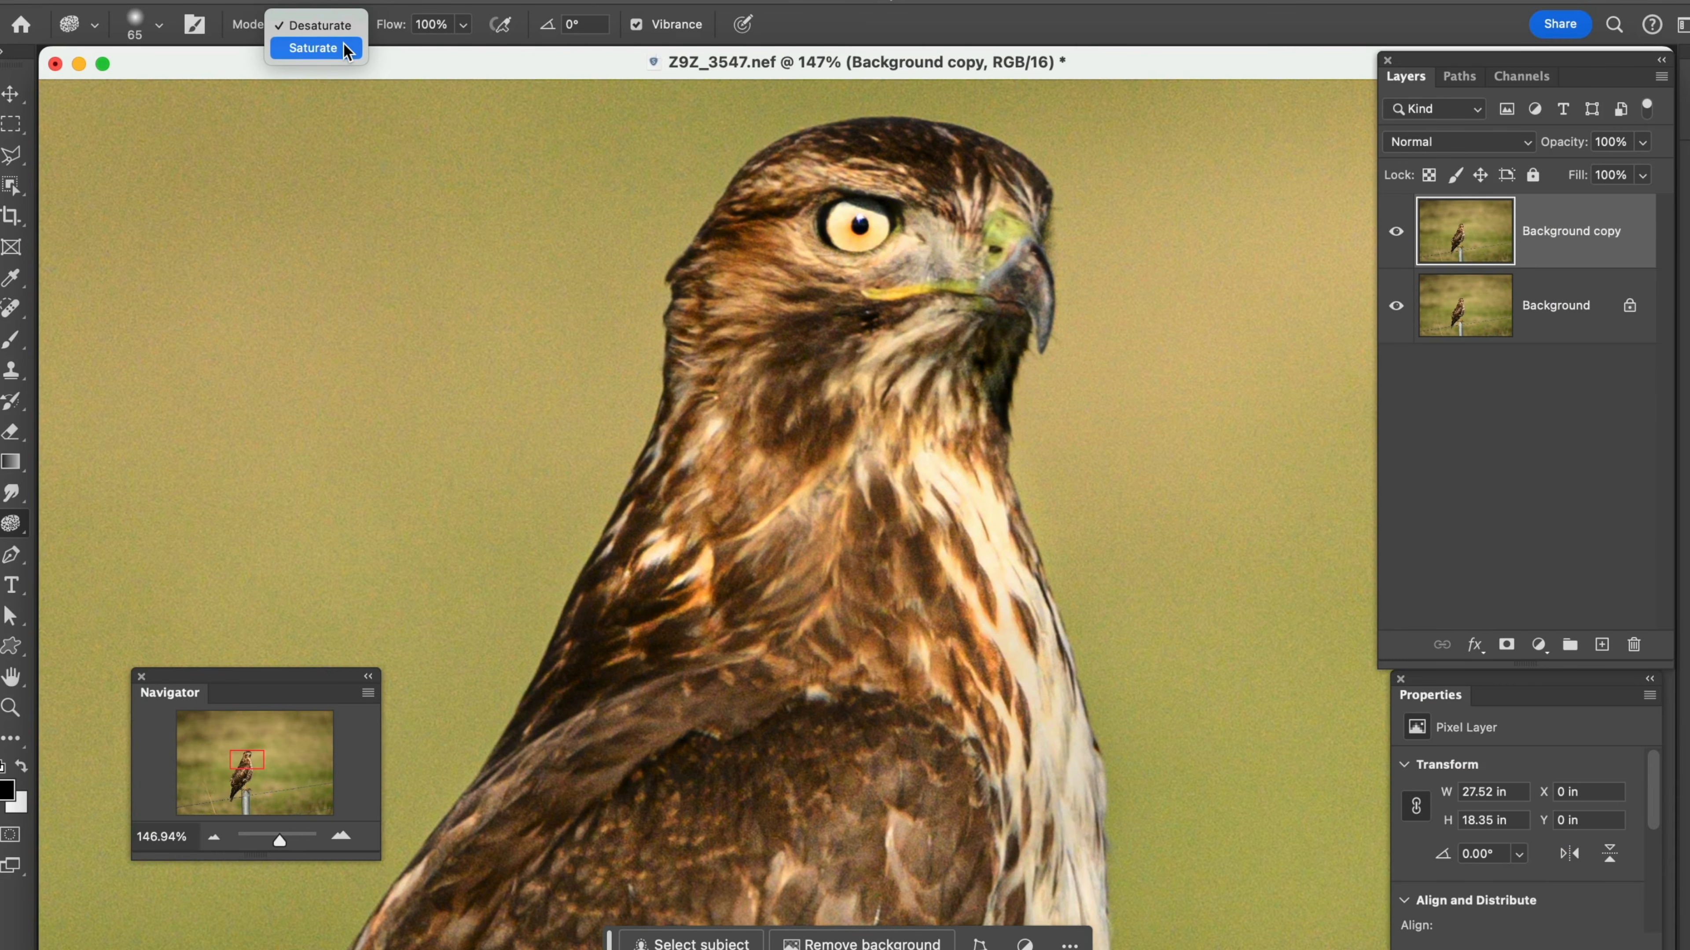
left_click(344, 48)
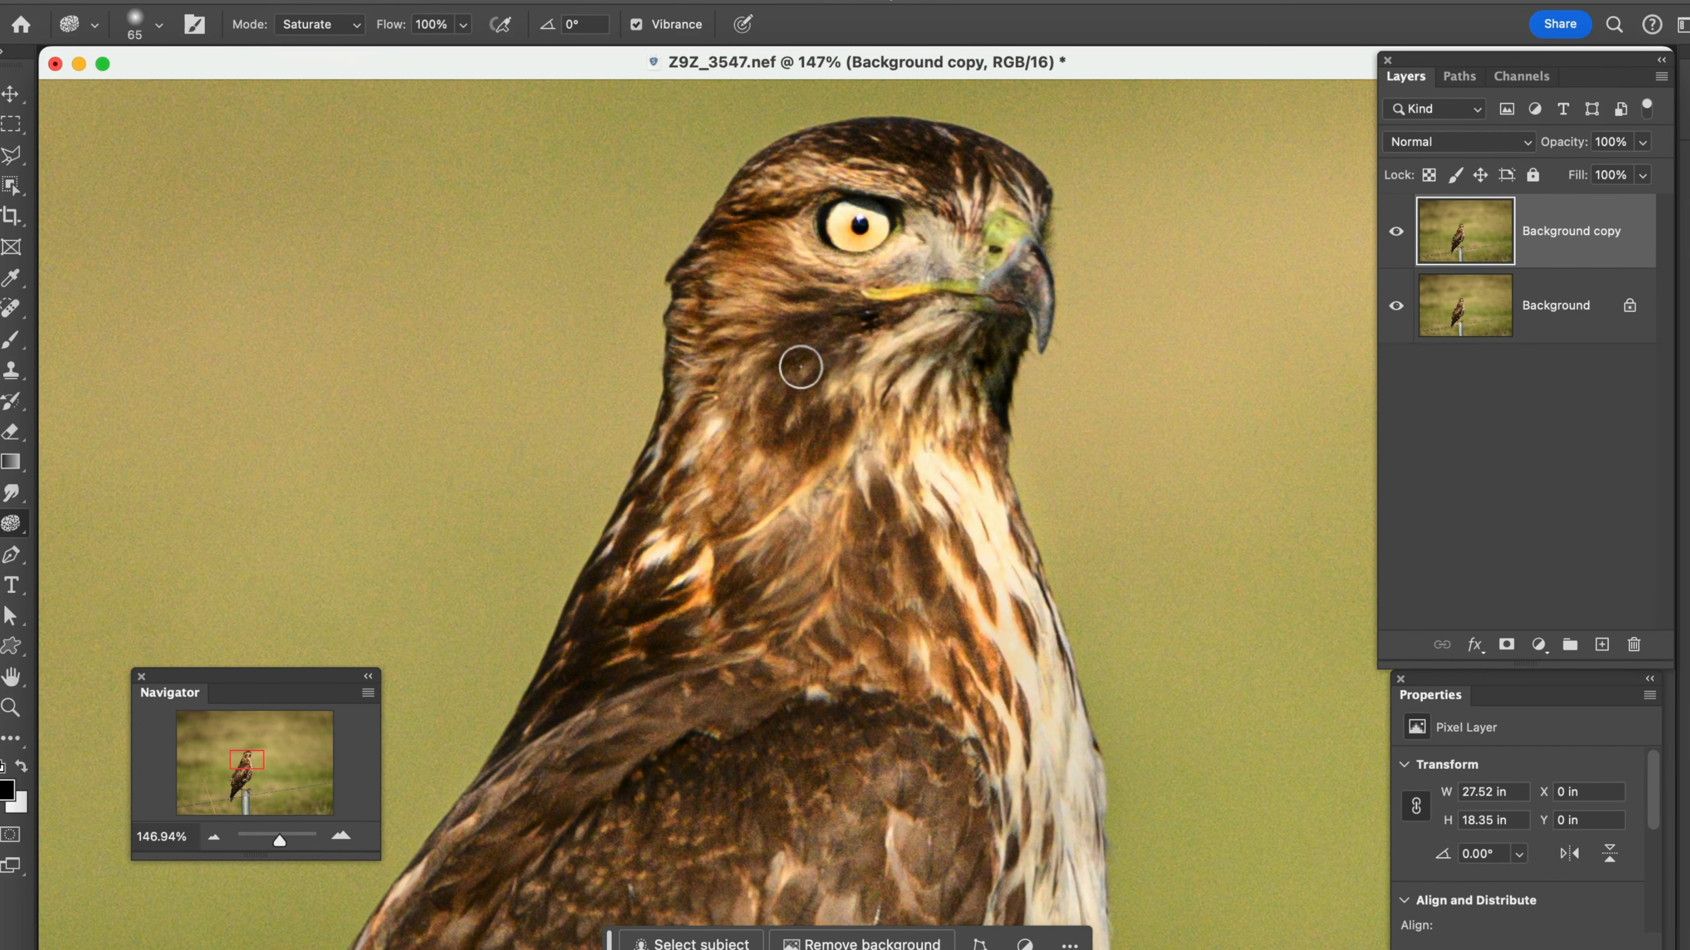
key("bracketright")
key("bracketright")
key("bracketright")
key("bracketright")
key("bracketright")
mouse_move(819, 414)
left_mouse_down()
mouse_move(818, 369)
mouse_move(728, 444)
mouse_move(720, 362)
mouse_move(704, 401)
mouse_move(766, 437)
mouse_move(850, 362)
mouse_move(867, 451)
mouse_move(932, 379)
mouse_move(906, 538)
mouse_move(805, 499)
mouse_move(744, 579)
mouse_move(583, 602)
mouse_move(583, 623)
mouse_move(941, 667)
mouse_move(907, 580)
mouse_move(843, 521)
mouse_move(943, 304)
left_mouse_up()
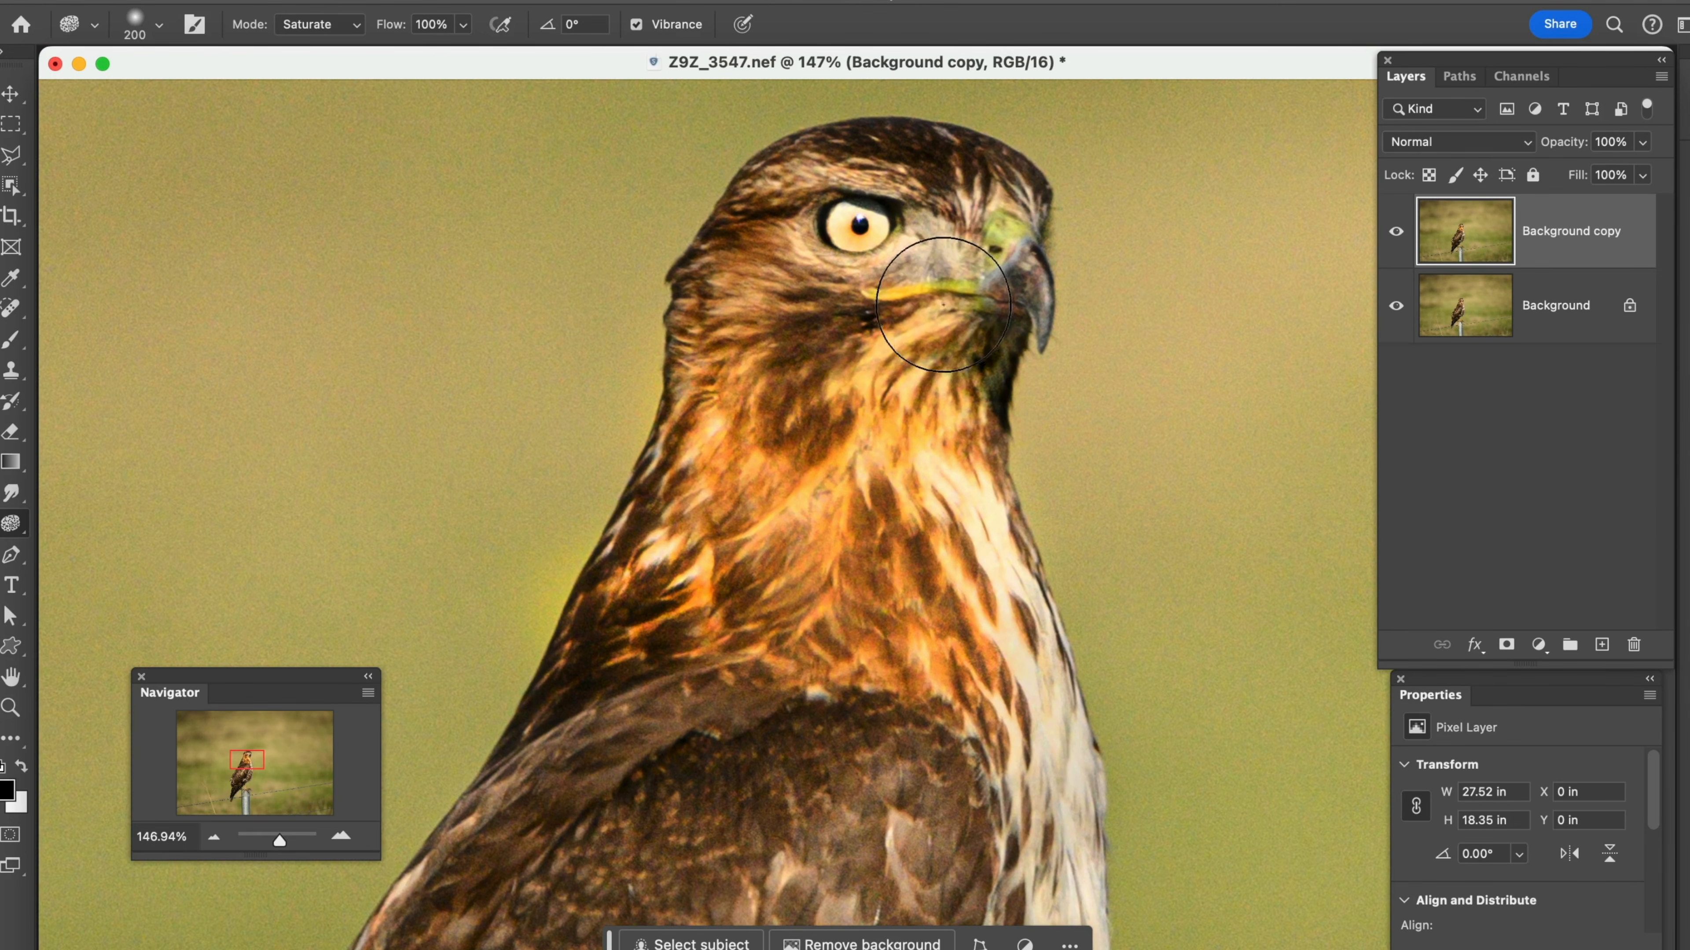
Reduce the Sponge brush to 100 px and saturate the feathers on the hawk's forehead and the back of its head
key("bracketleft")
key("bracketleft")
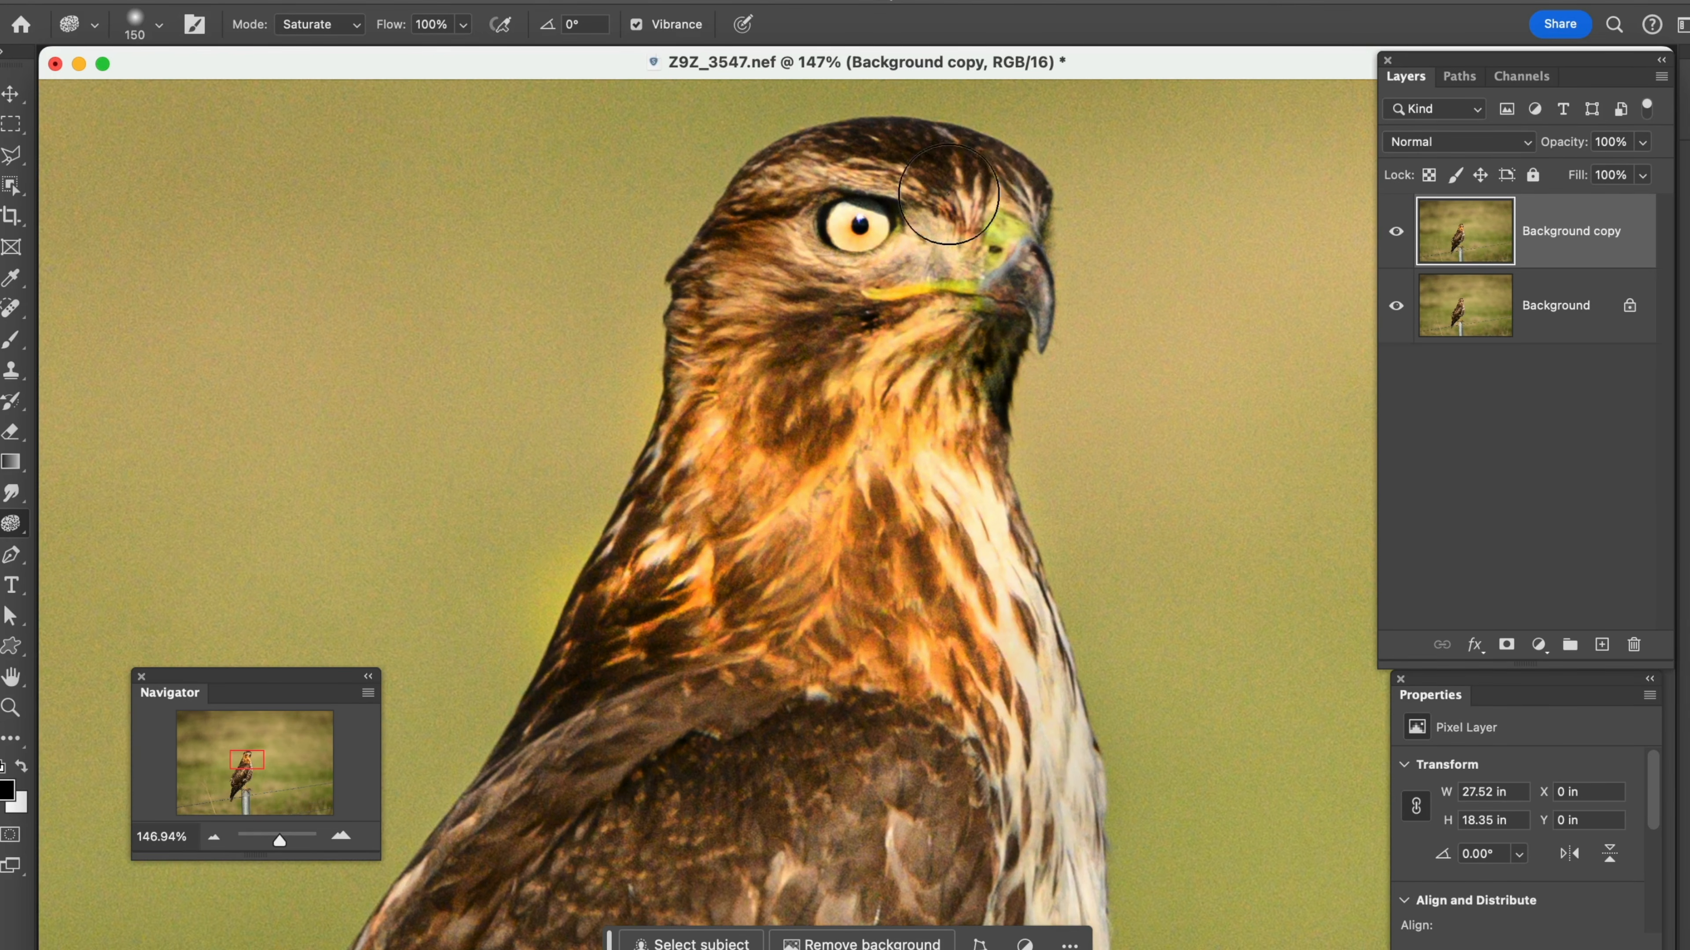
key("bracketleft")
key("bracketleft")
mouse_move(963, 184)
left_mouse_down()
mouse_move(934, 166)
mouse_move(828, 169)
mouse_move(738, 233)
mouse_move(723, 277)
left_mouse_up()
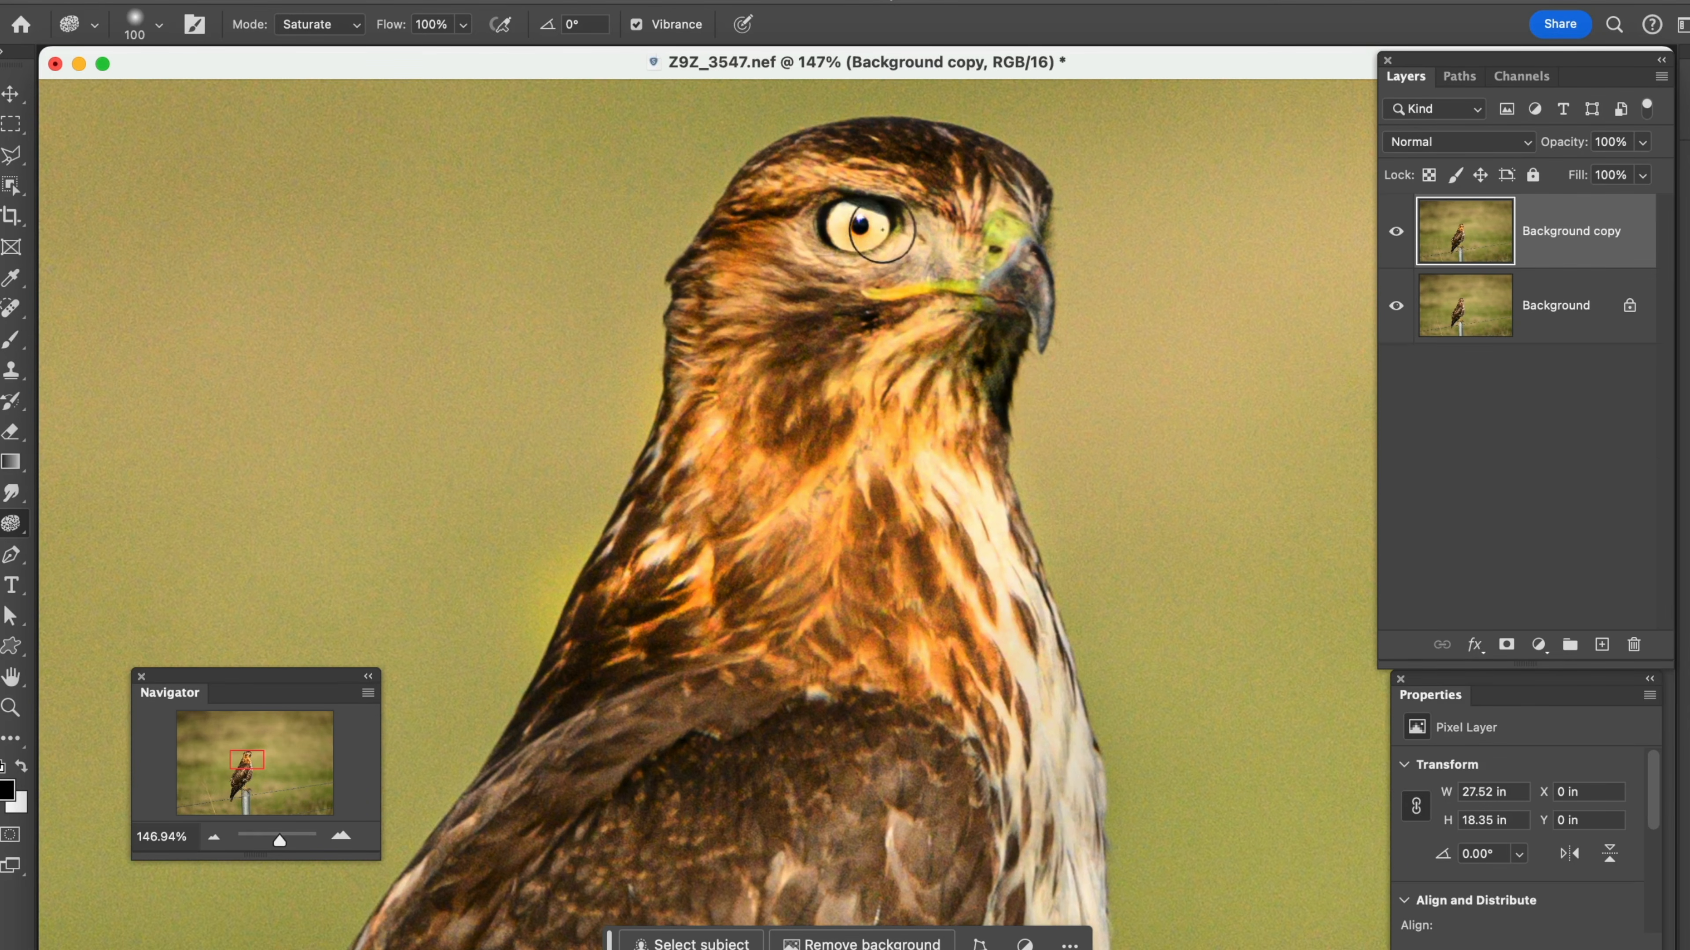
Set the Sponge flow to 19% and saturate the hawk's eye, the yellow areas of its beak, and its feet
mouse_move(859, 225)
left_mouse_down()
mouse_move(859, 240)
mouse_move(999, 238)
mouse_move(958, 294)
left_mouse_up()
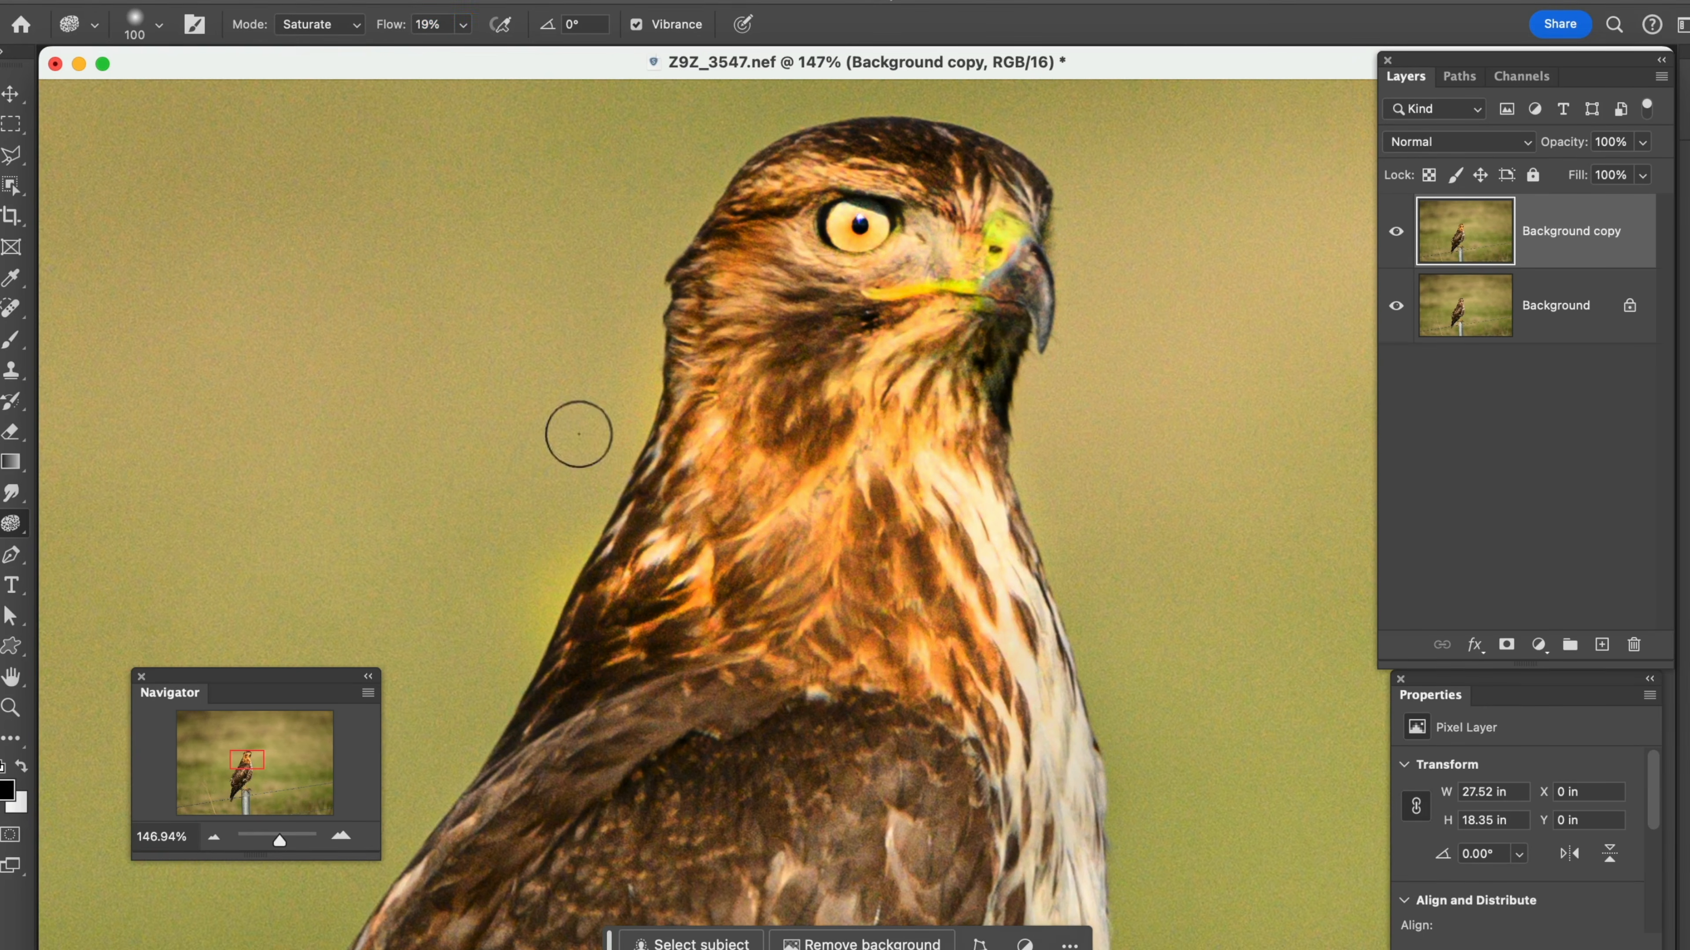
scroll(599, 446, "down", 10)
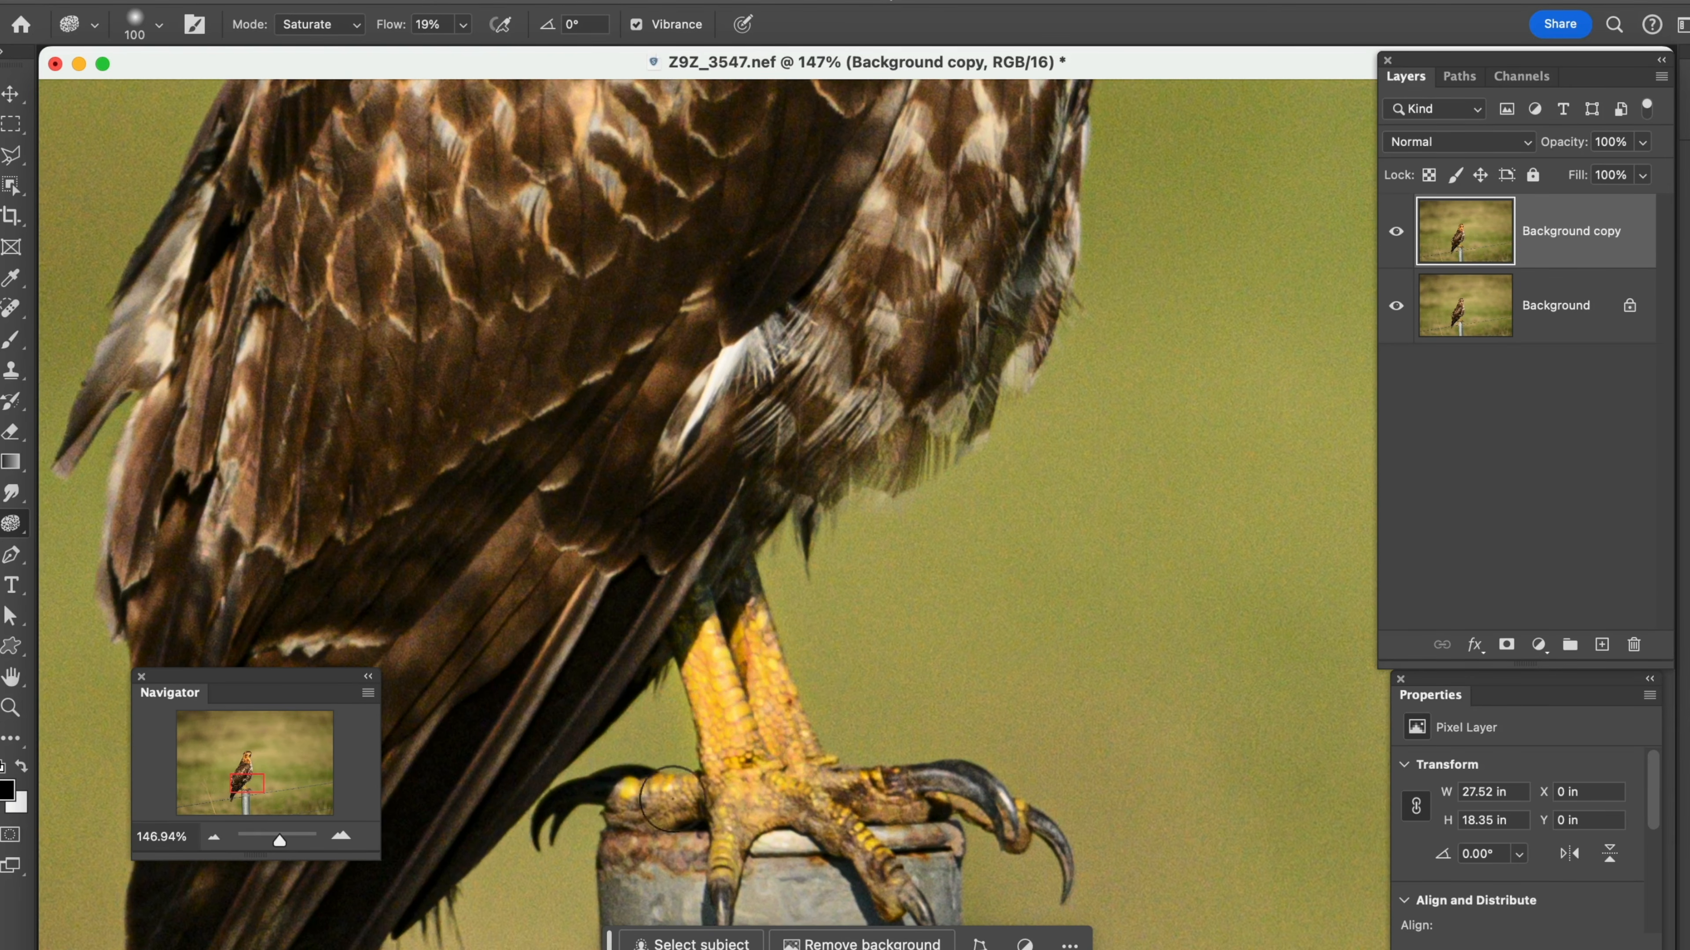
left_click_drag(749, 804, 812, 818)
left_click_drag(879, 879, 853, 804)
Toggle Background copy off and on to compare the saturated feet with the original
left_click(1395, 231)
left_click(1396, 232)
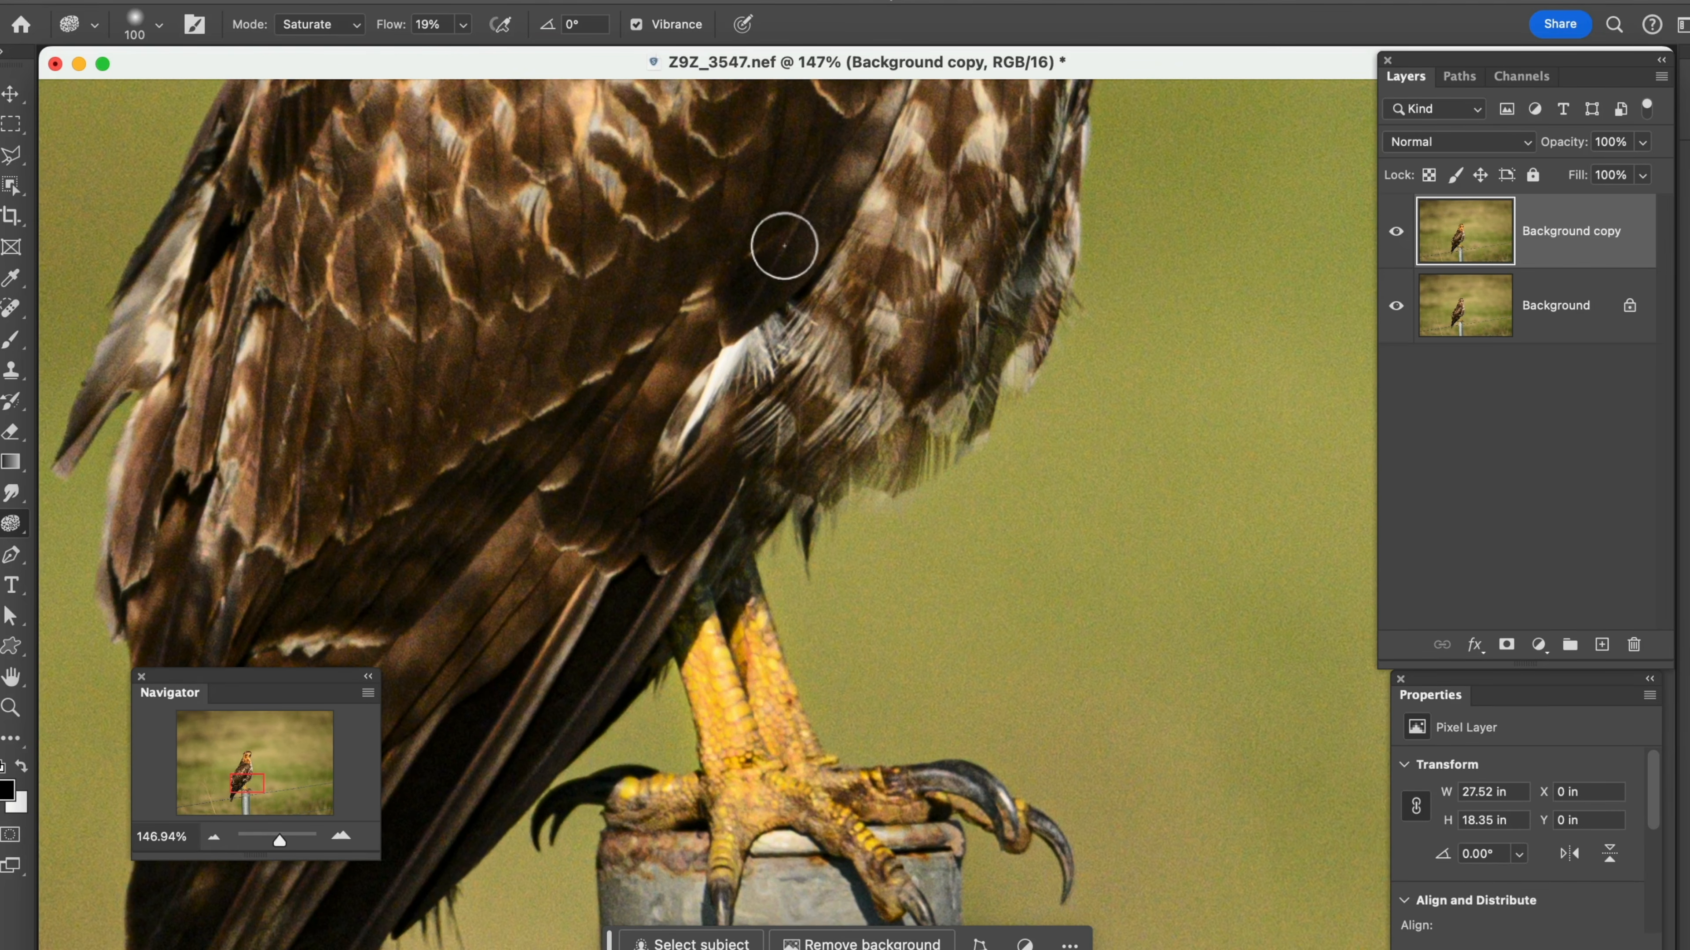
Return to the hawk's head and set the Sponge tool's mode to Desaturate
key("space")
left_click_drag(787, 253, 698, 755)
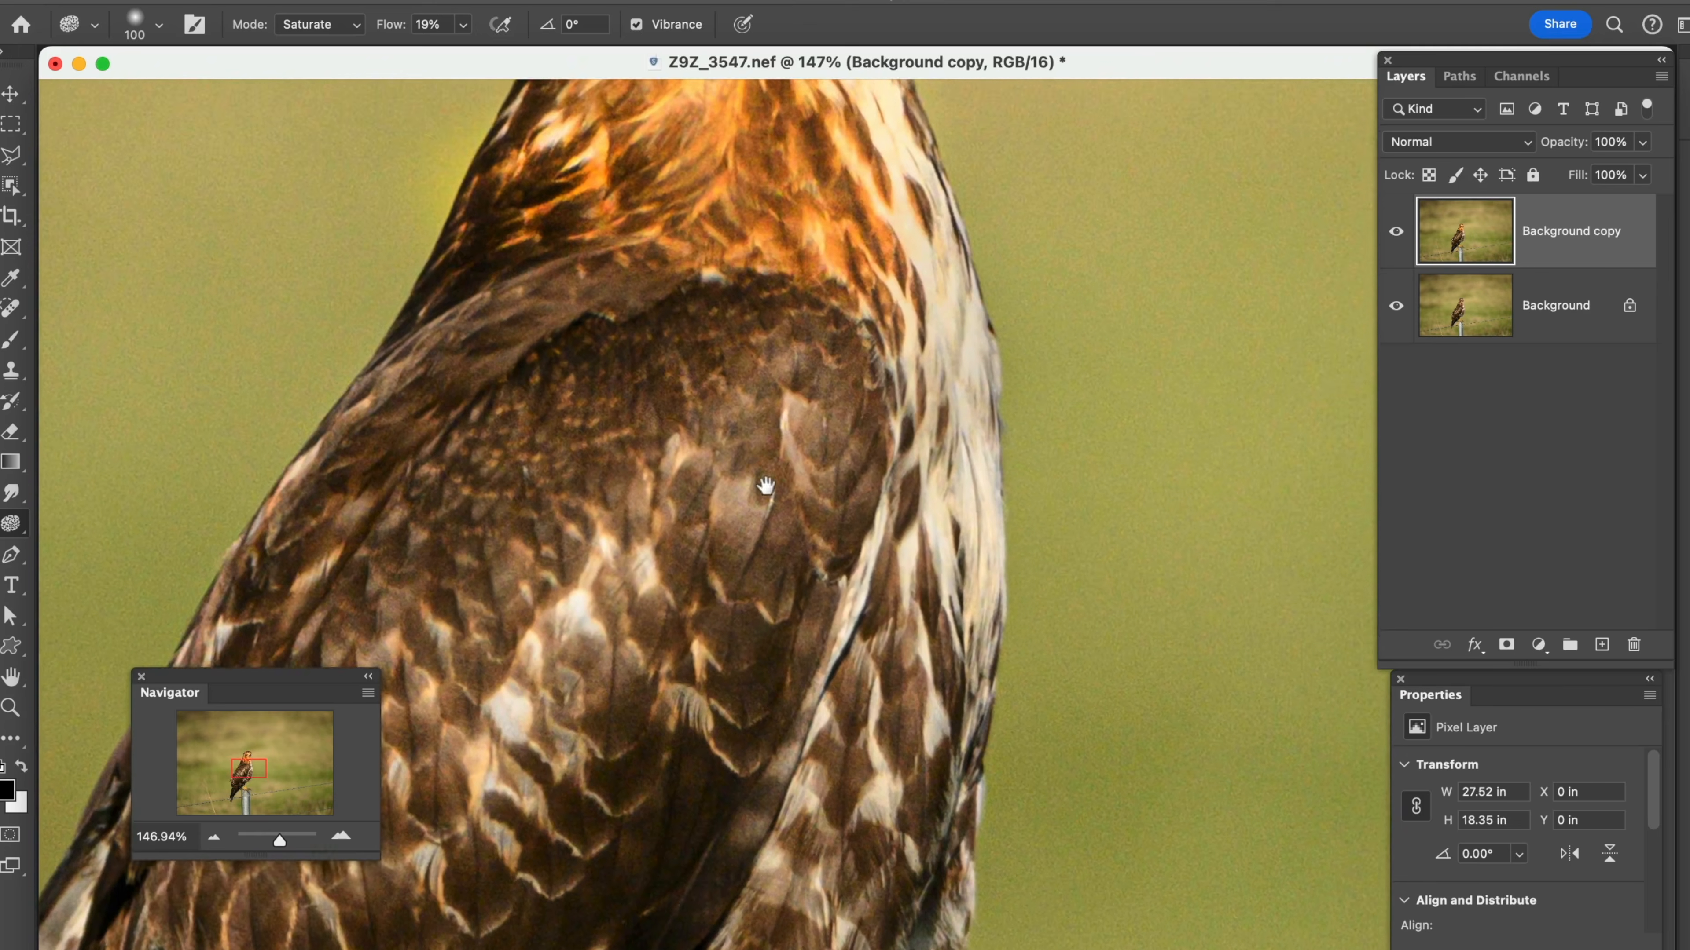
left_click_drag(765, 461, 766, 781)
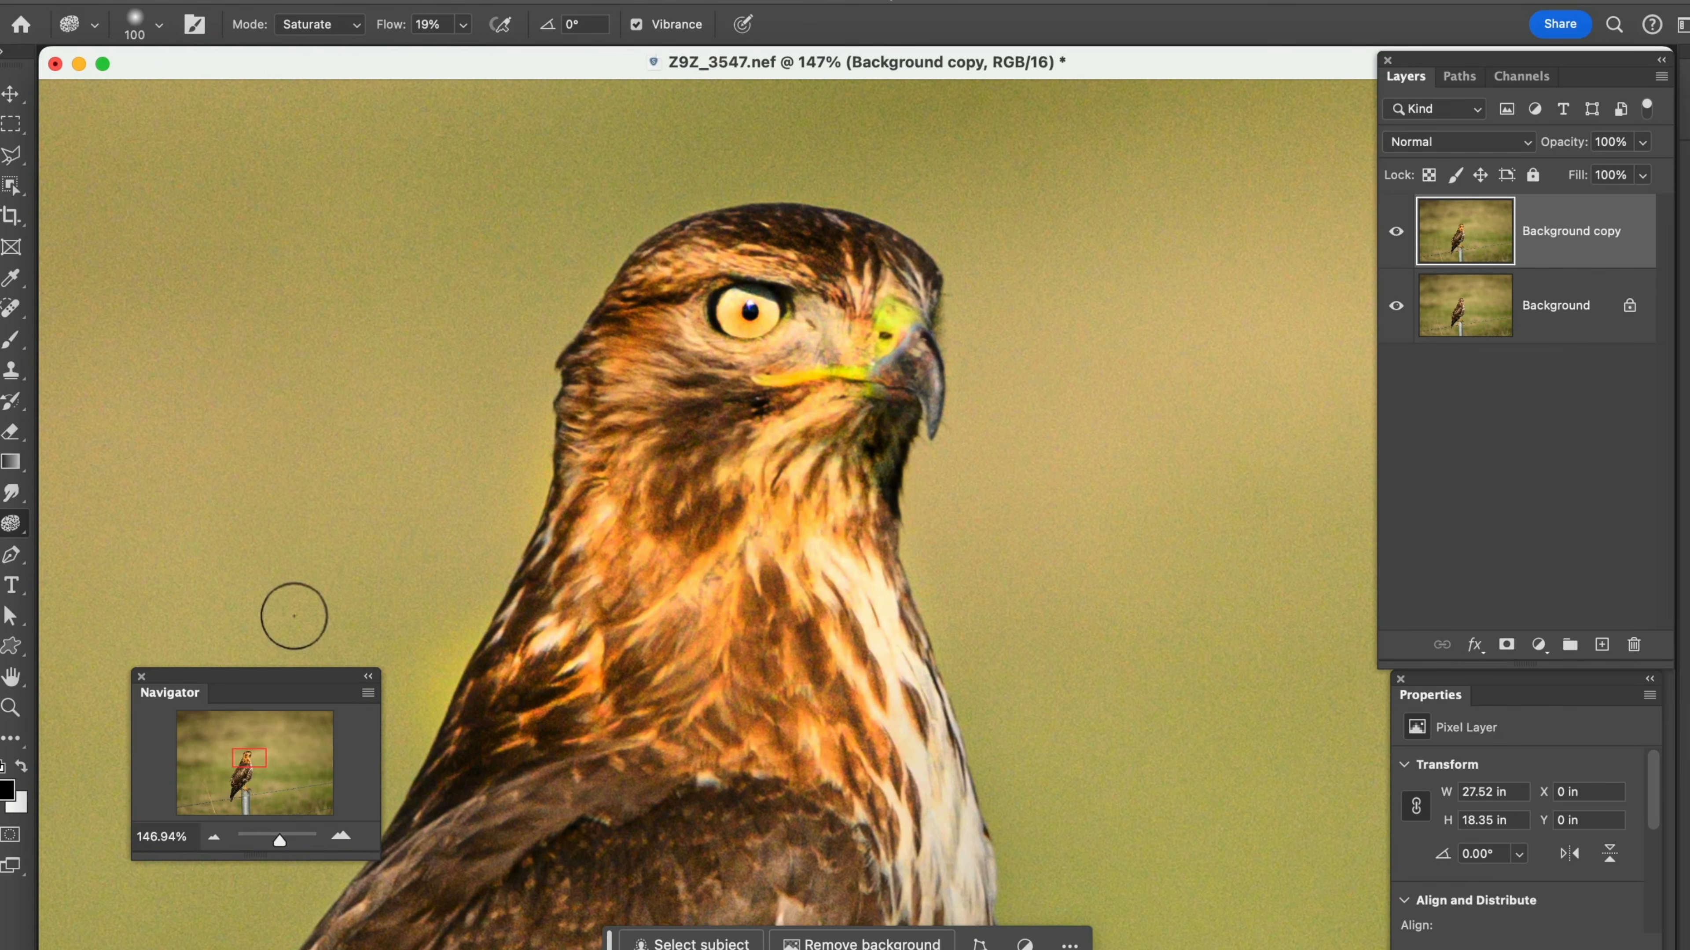
left_click(358, 27)
left_click(333, 4)
Duplicate the Background layer and move the new copy above Background copy in the layer stack
left_click_drag(1589, 318, 1602, 649)
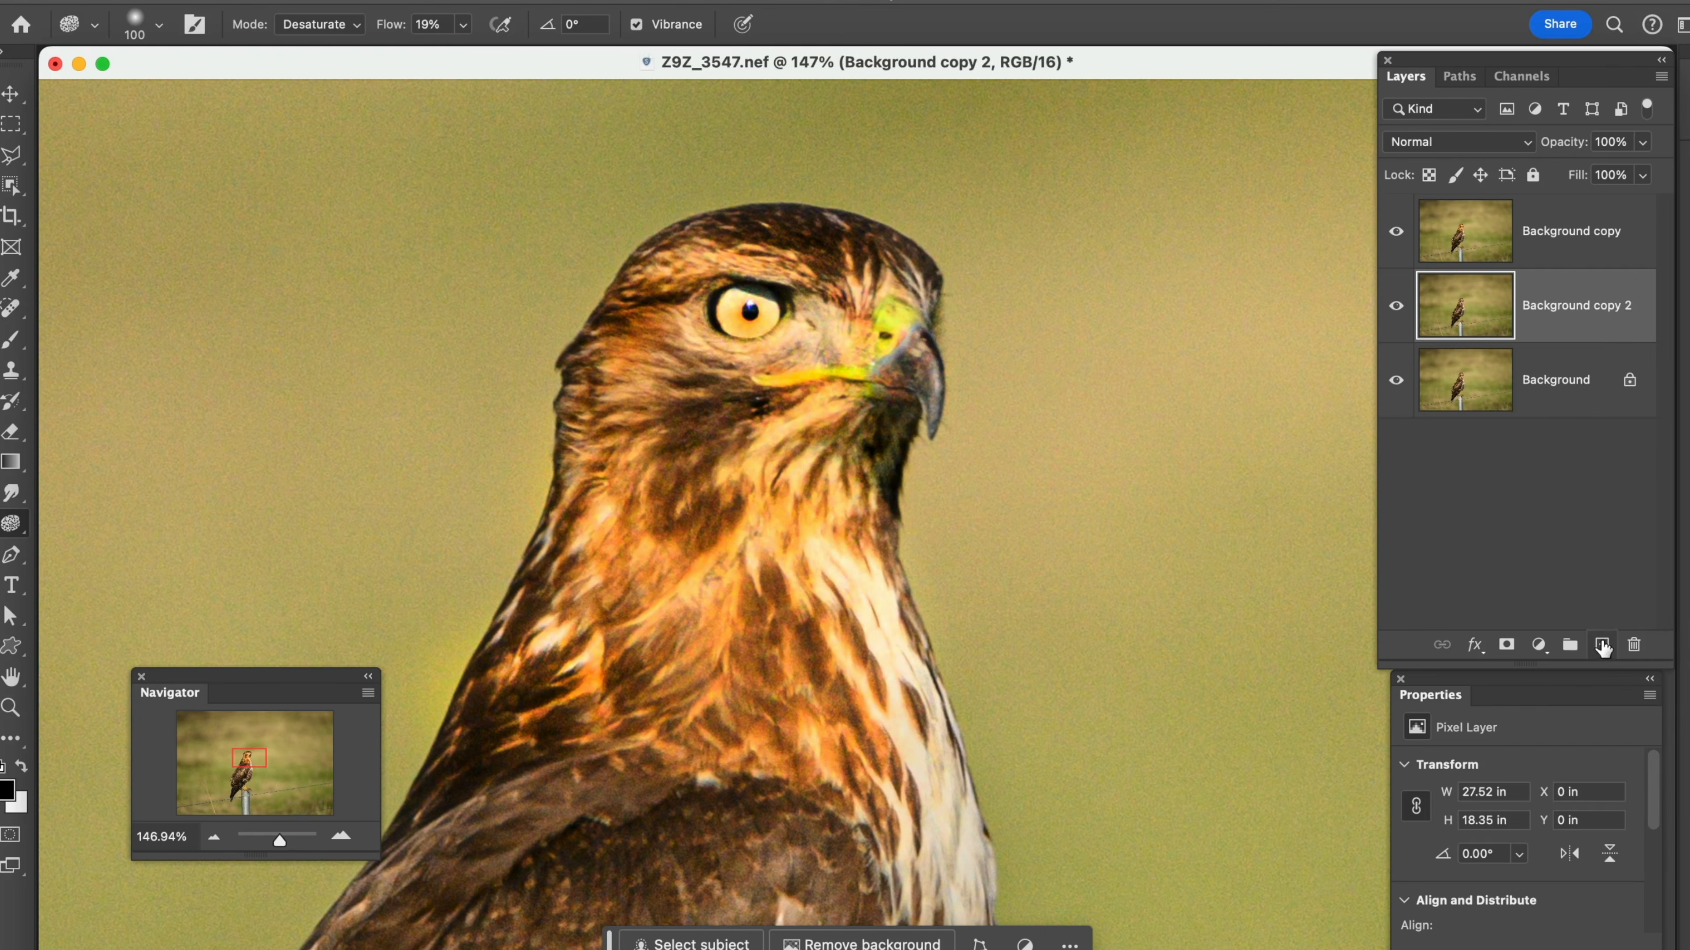
double_click(1595, 331)
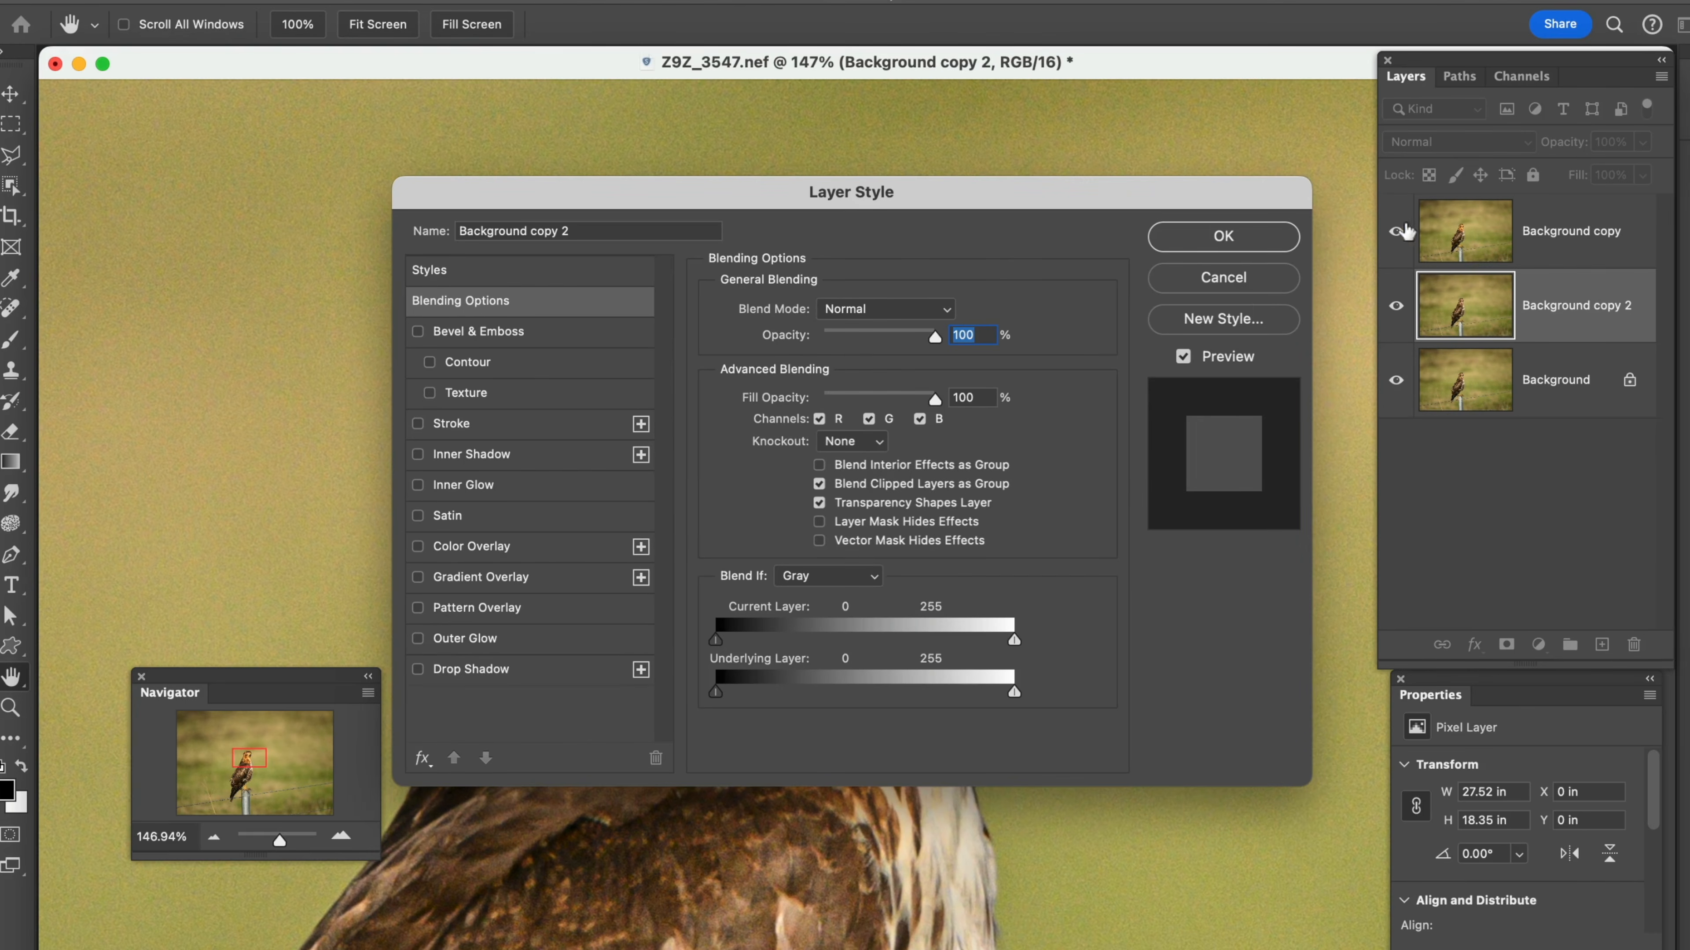
left_click(1236, 280)
left_click_drag(1587, 324, 1563, 237)
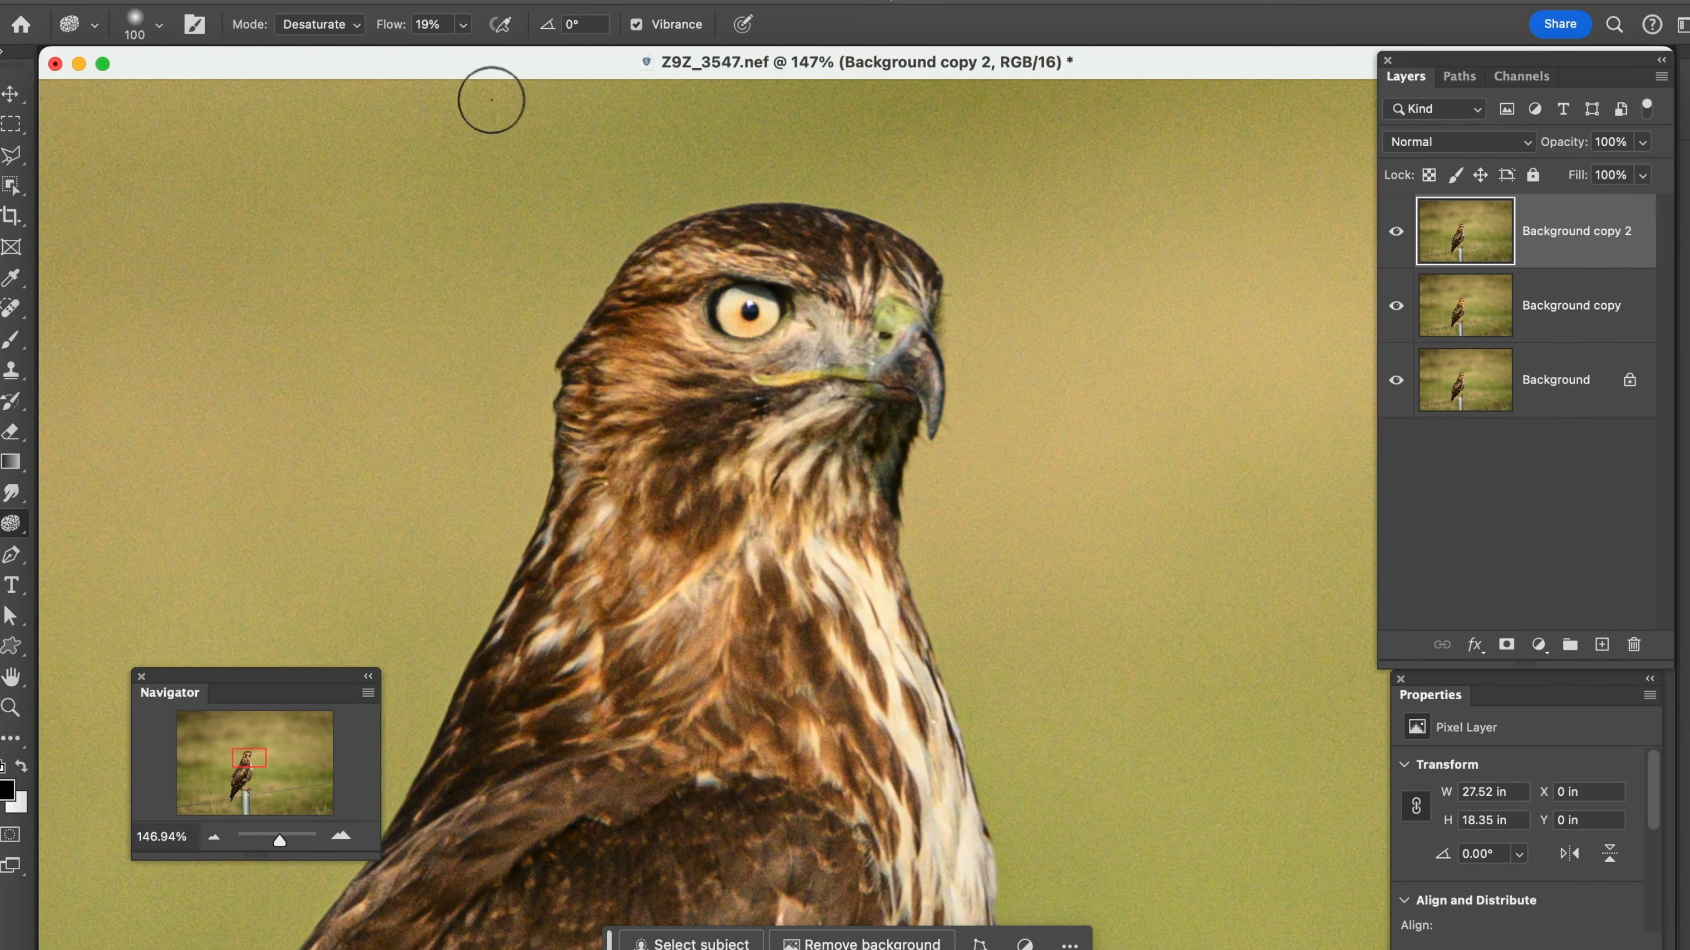
Set the Sponge flow to 100% and desaturate the hawk's beak, face, head and neck feathers on Background copy 2
left_click_drag(390, 24, 583, 47)
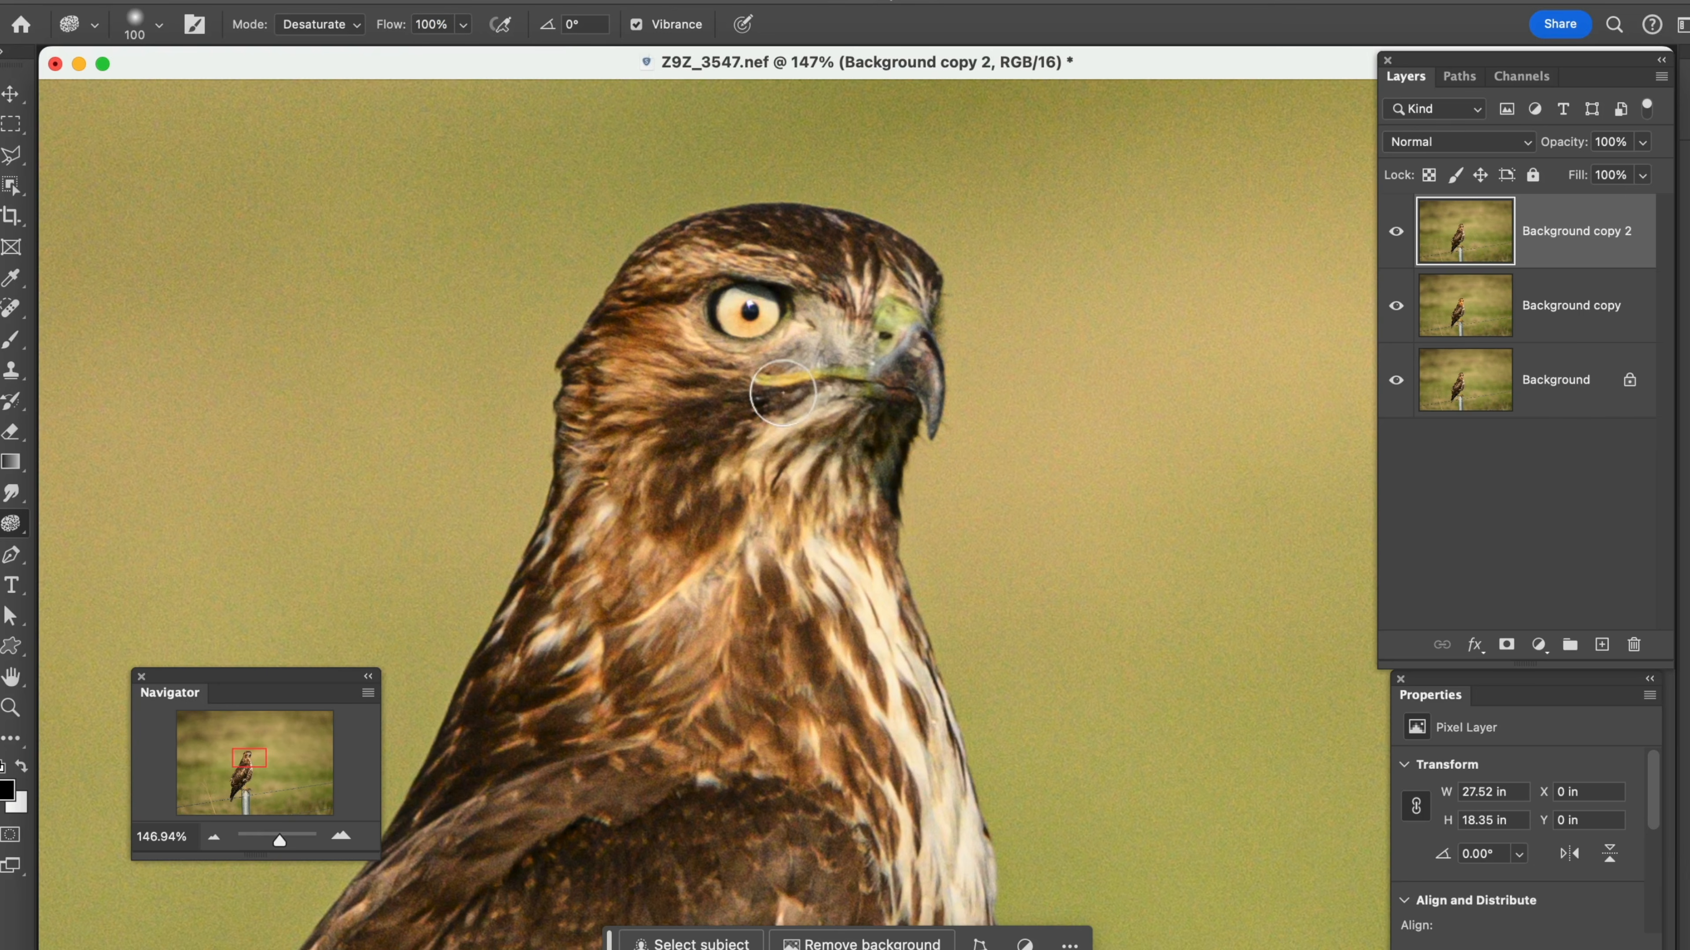
mouse_move(878, 366)
left_mouse_down()
mouse_move(891, 312)
mouse_move(853, 381)
mouse_move(865, 367)
mouse_move(734, 410)
mouse_move(863, 368)
mouse_move(945, 402)
mouse_move(906, 300)
left_mouse_up()
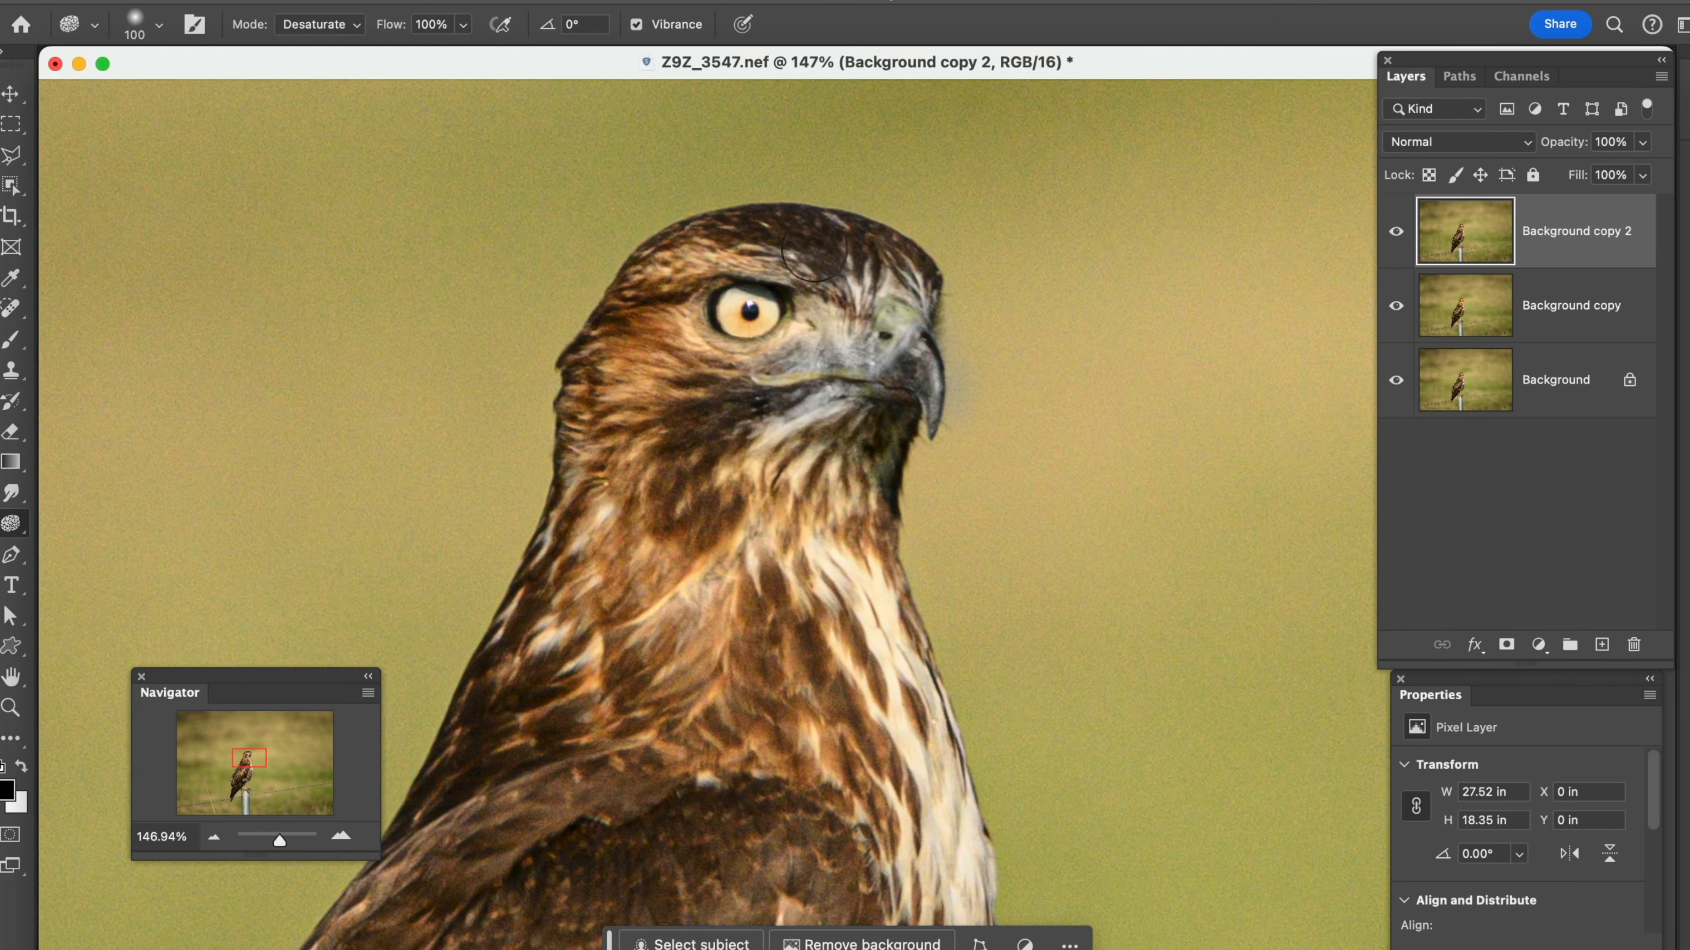
mouse_move(718, 247)
left_mouse_down()
mouse_move(626, 301)
mouse_move(616, 381)
mouse_move(638, 340)
mouse_move(662, 363)
mouse_move(658, 321)
mouse_move(664, 370)
mouse_move(805, 390)
mouse_move(593, 385)
mouse_move(726, 405)
mouse_move(656, 290)
mouse_move(610, 358)
mouse_move(652, 289)
mouse_move(692, 354)
mouse_move(752, 370)
mouse_move(820, 351)
mouse_move(826, 282)
mouse_move(806, 345)
mouse_move(776, 368)
mouse_move(666, 359)
mouse_move(660, 316)
mouse_move(681, 281)
mouse_move(751, 243)
mouse_move(803, 244)
mouse_move(857, 286)
mouse_move(873, 356)
mouse_move(902, 308)
mouse_move(883, 361)
mouse_move(899, 275)
mouse_move(881, 415)
mouse_move(809, 529)
mouse_move(828, 450)
mouse_move(815, 492)
mouse_move(810, 576)
mouse_move(835, 471)
mouse_move(839, 606)
mouse_move(858, 537)
mouse_move(837, 634)
mouse_move(734, 452)
mouse_move(695, 576)
mouse_move(762, 504)
mouse_move(748, 629)
mouse_move(758, 509)
mouse_move(673, 601)
mouse_move(658, 507)
mouse_move(622, 577)
mouse_move(592, 477)
mouse_move(592, 525)
mouse_move(608, 532)
mouse_move(592, 573)
mouse_move(646, 512)
left_mouse_up()
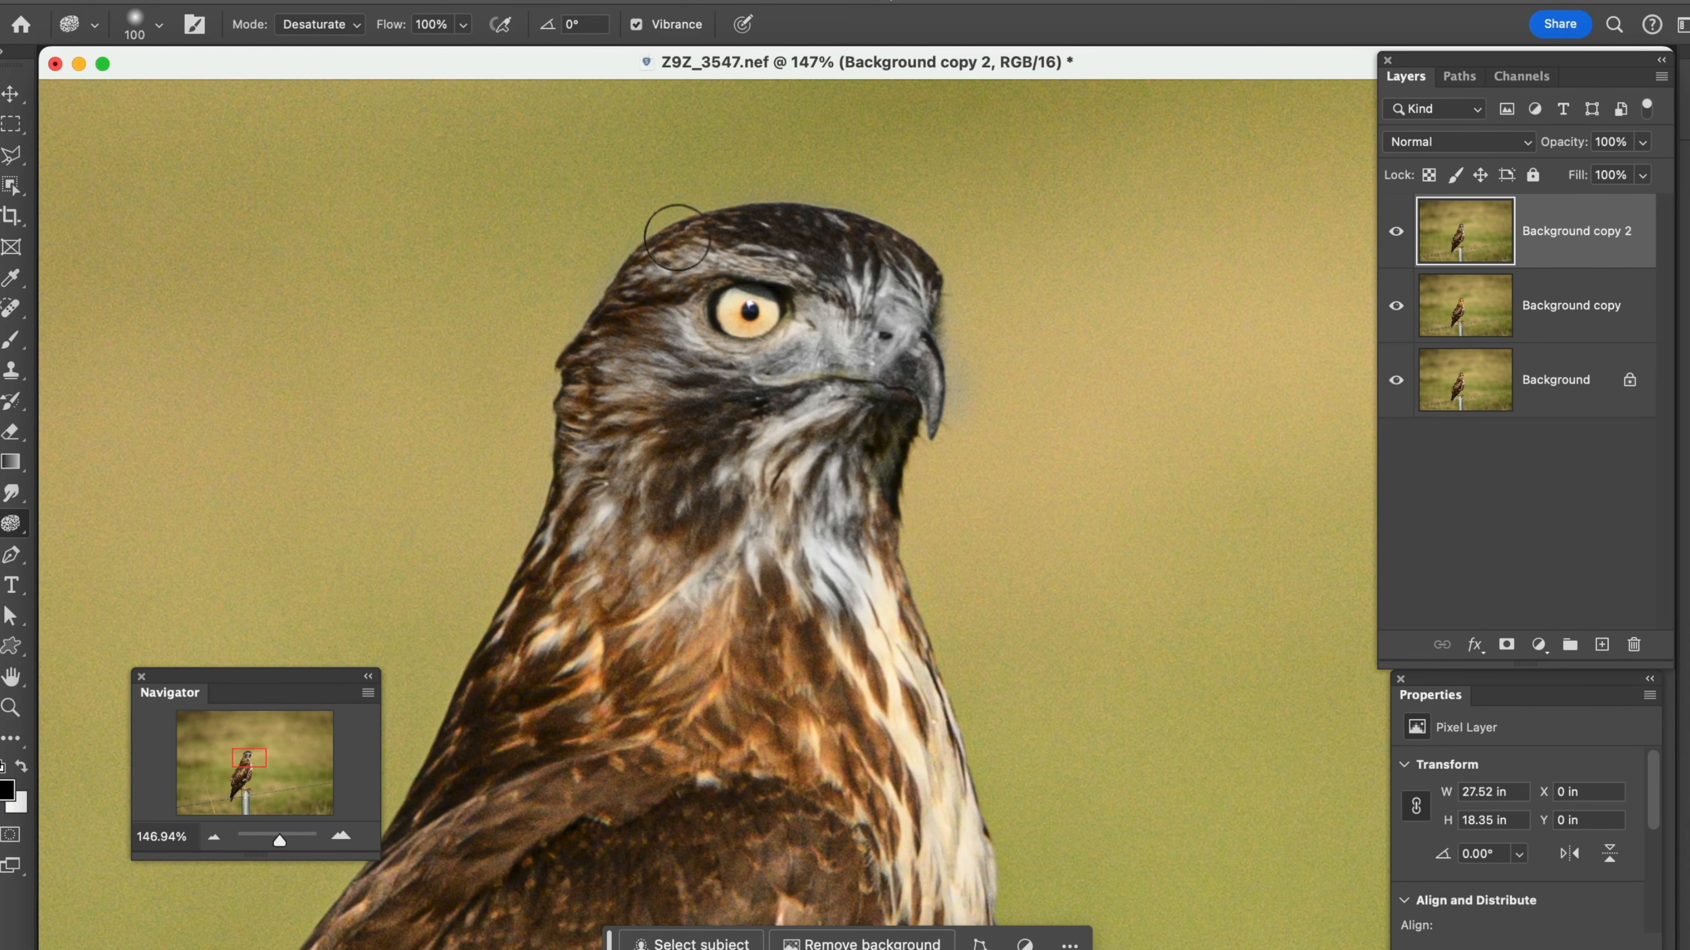
left_click(357, 29)
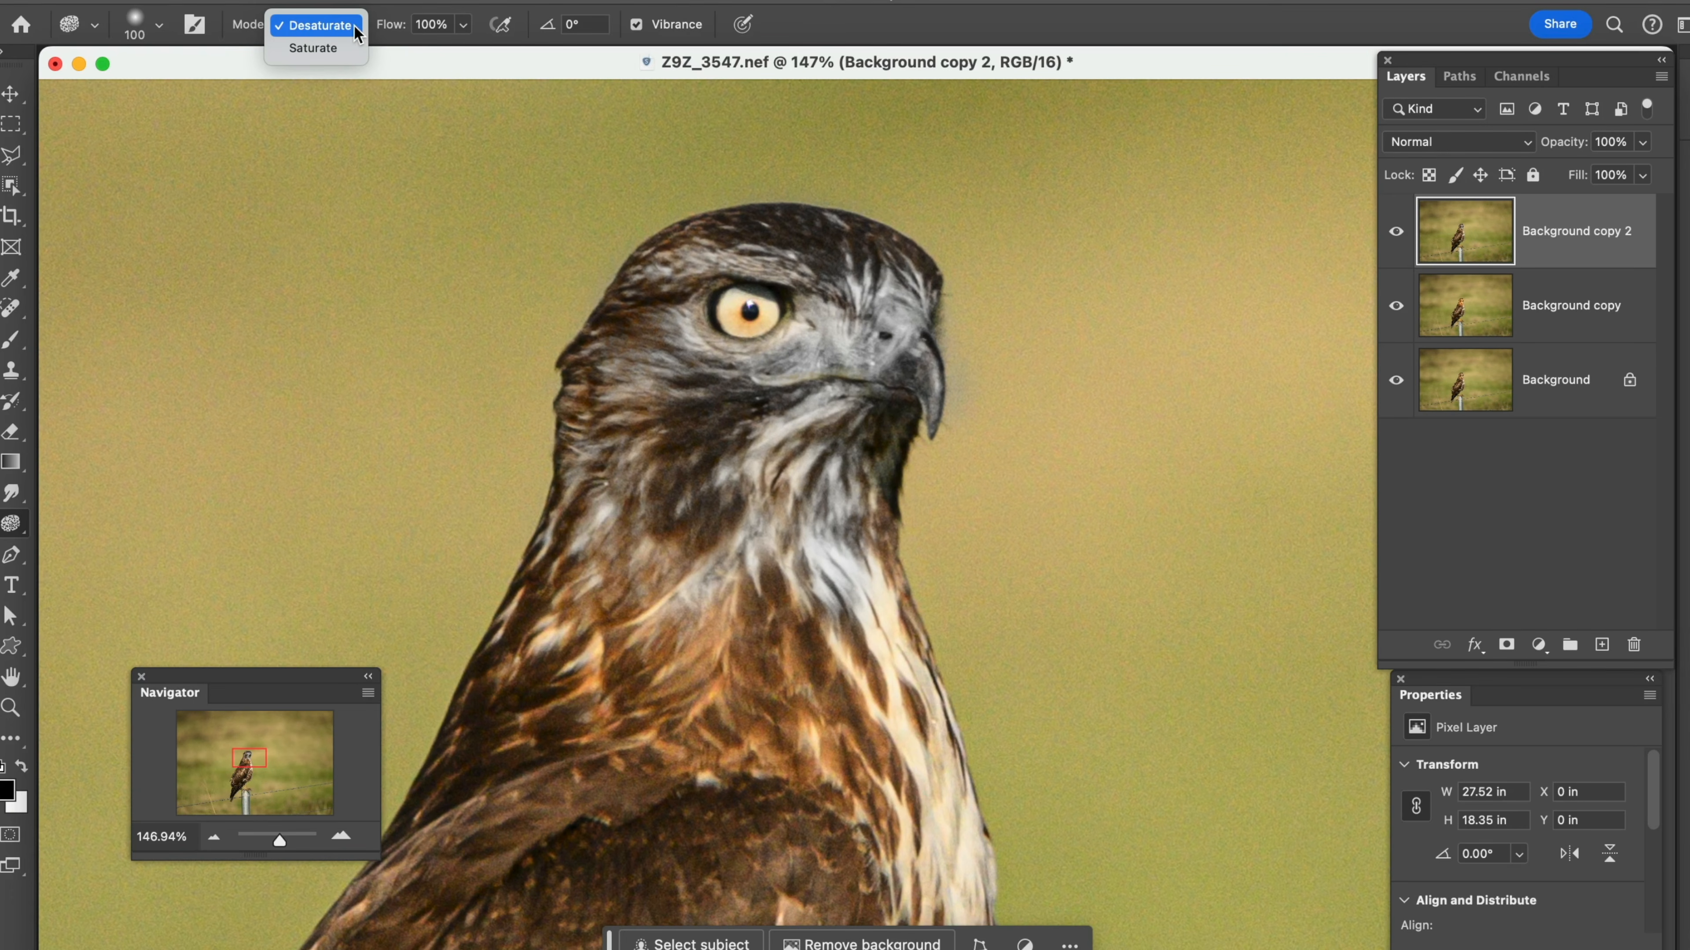
left_click(355, 28)
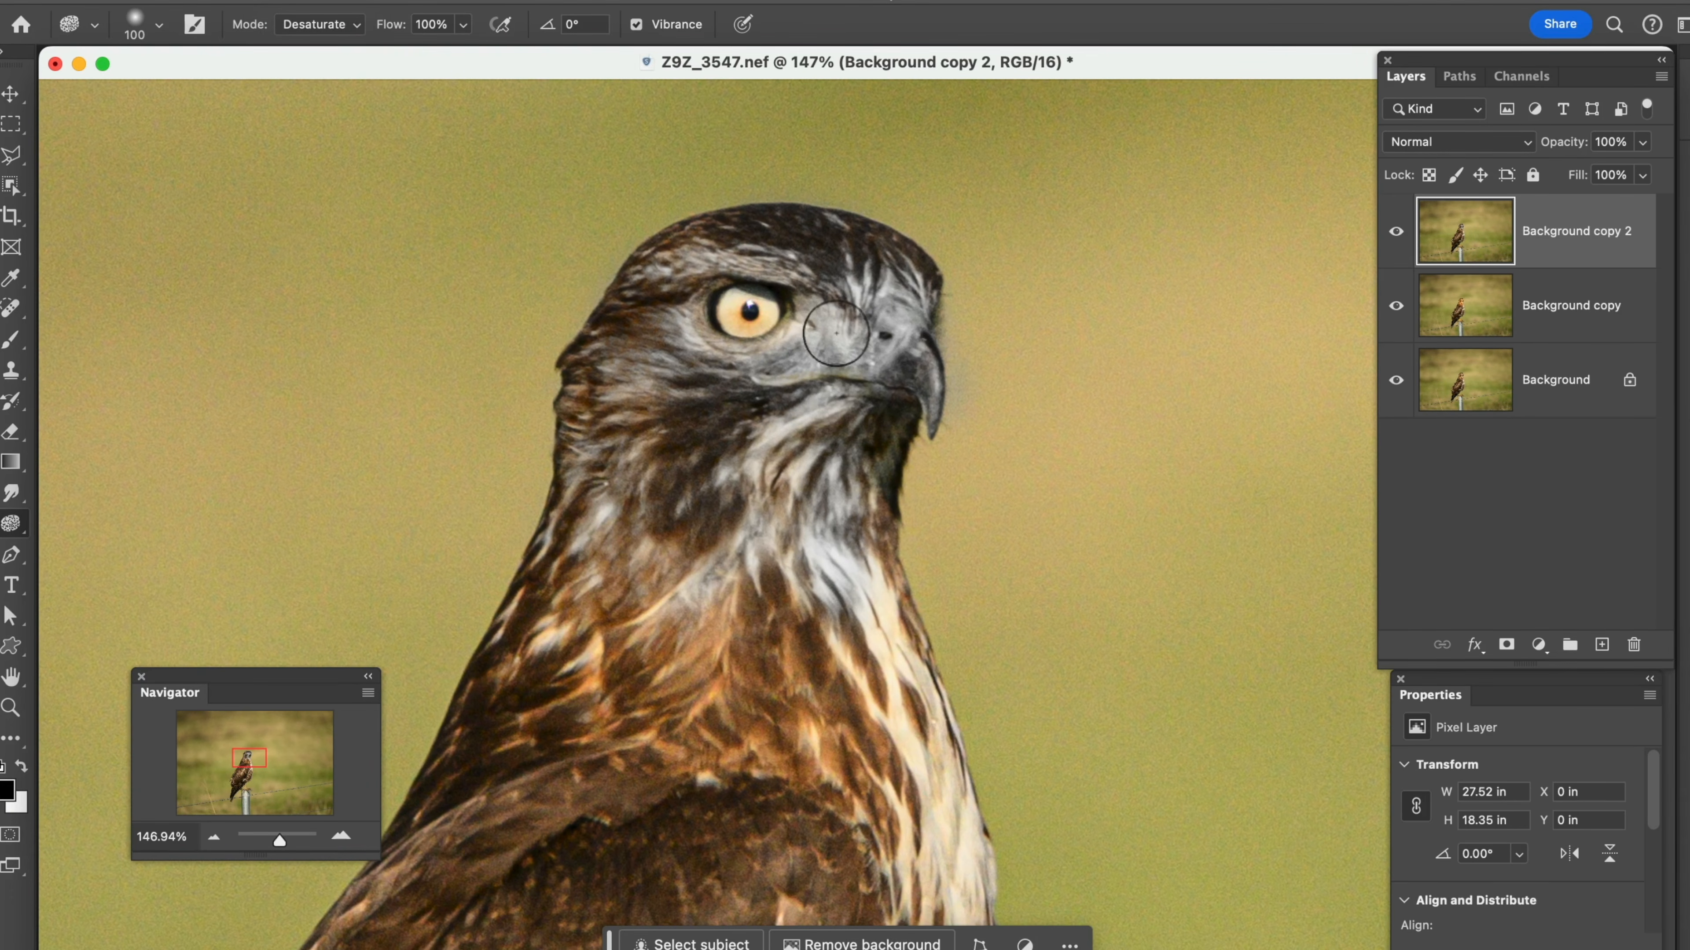
Toggle the visibility of Background copy 2 to compare the desaturated hawk with the saturated version
left_click(1400, 234)
left_click(1400, 235)
left_click(1401, 234)
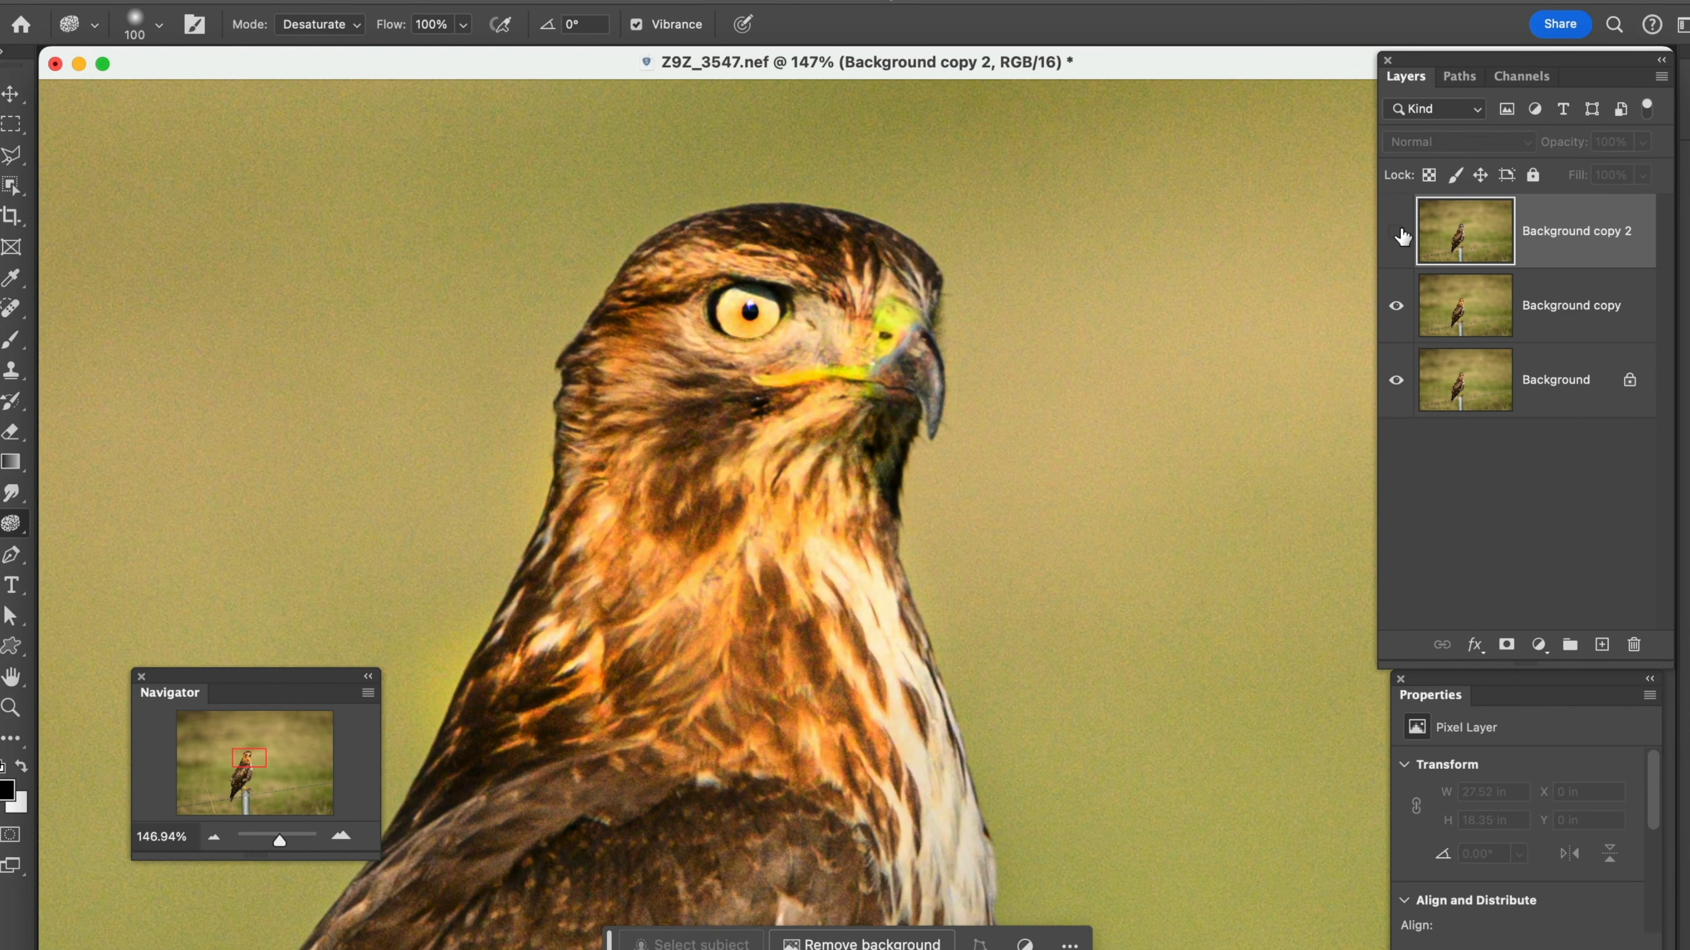
left_click(1401, 234)
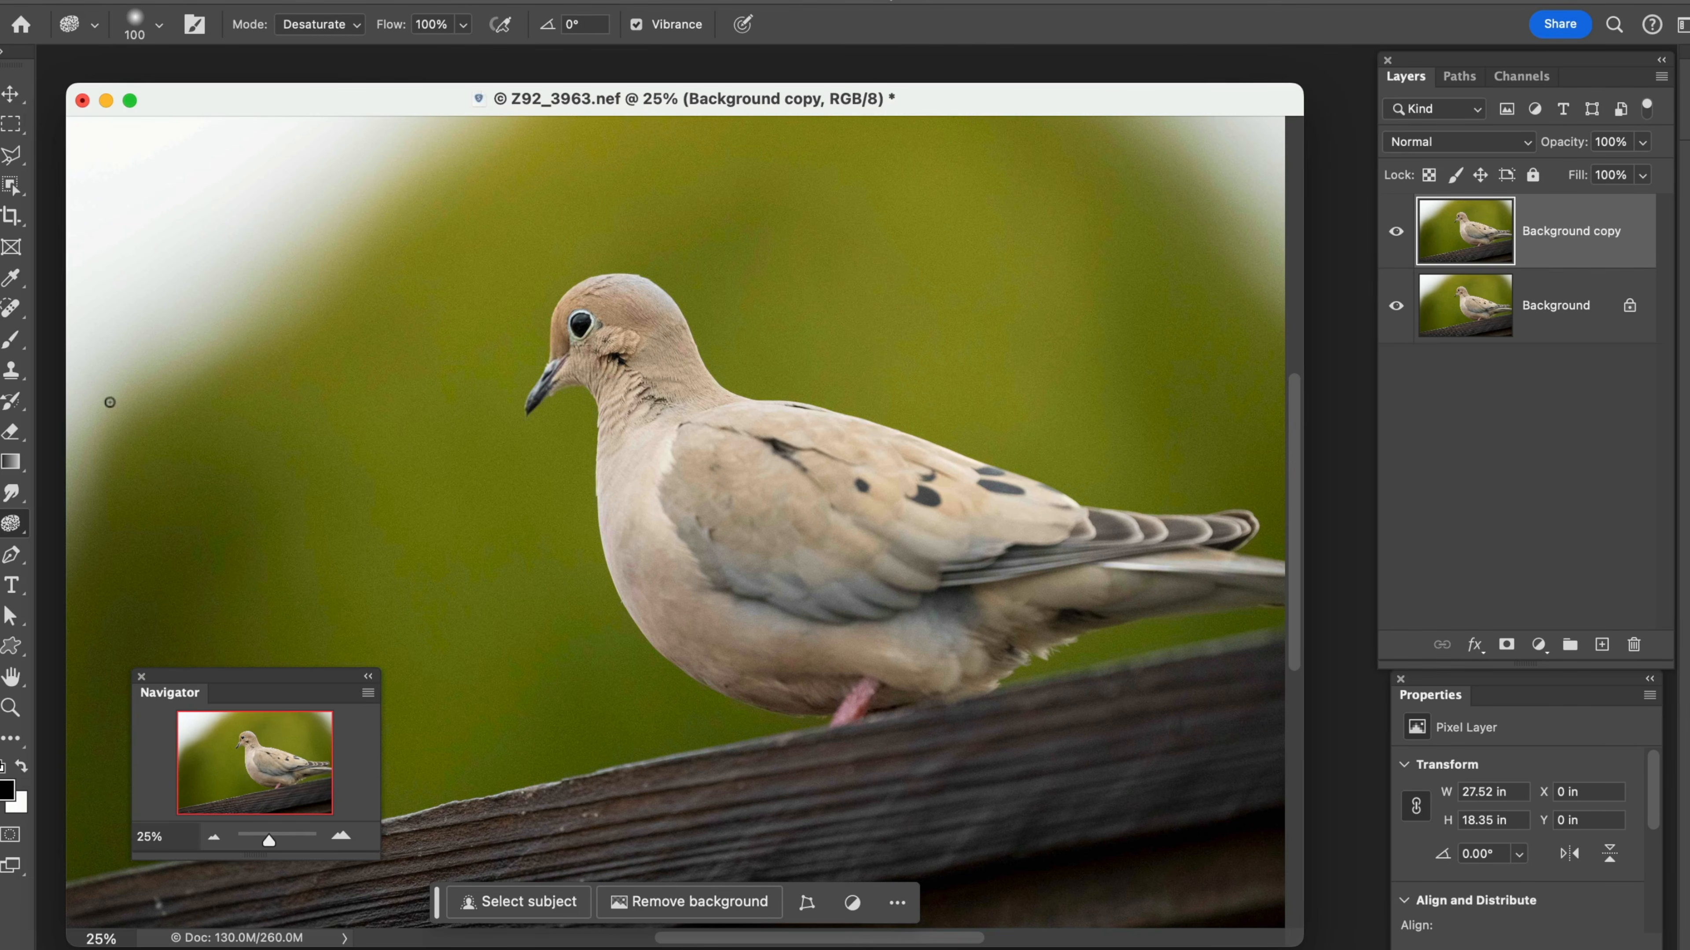
Activate the Pen tool on the dove photo and view the variants in its group
left_click(19, 564)
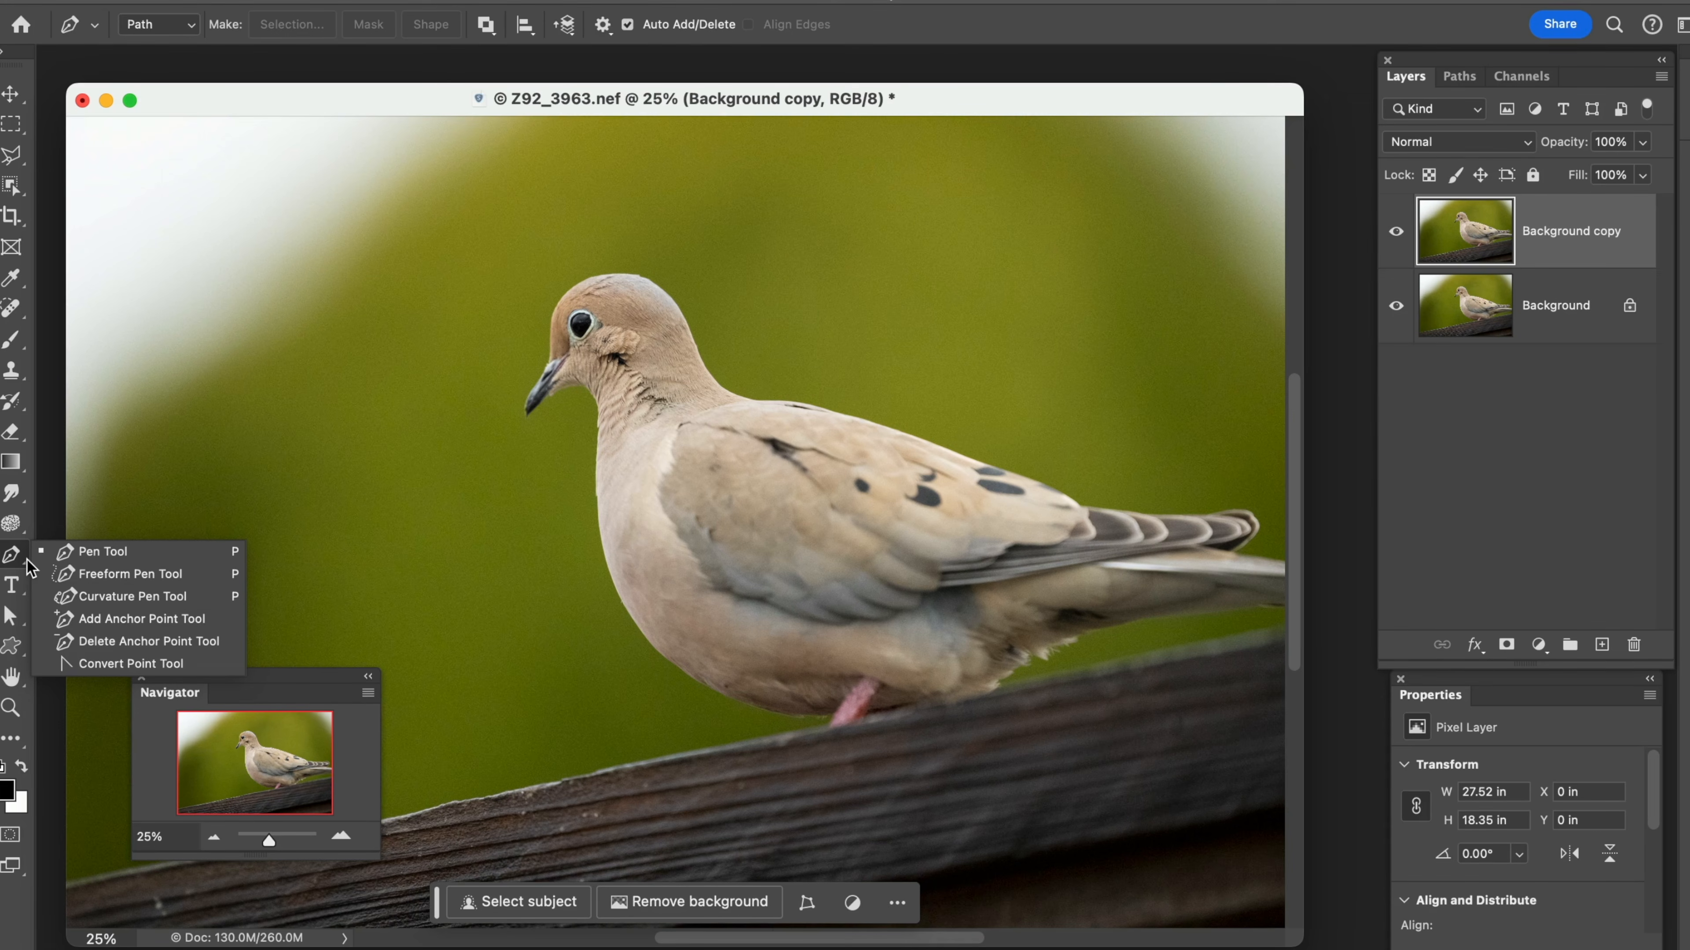
Draw a text box beside the dove's head with the Type tool and enter "Hey"
left_click(16, 592)
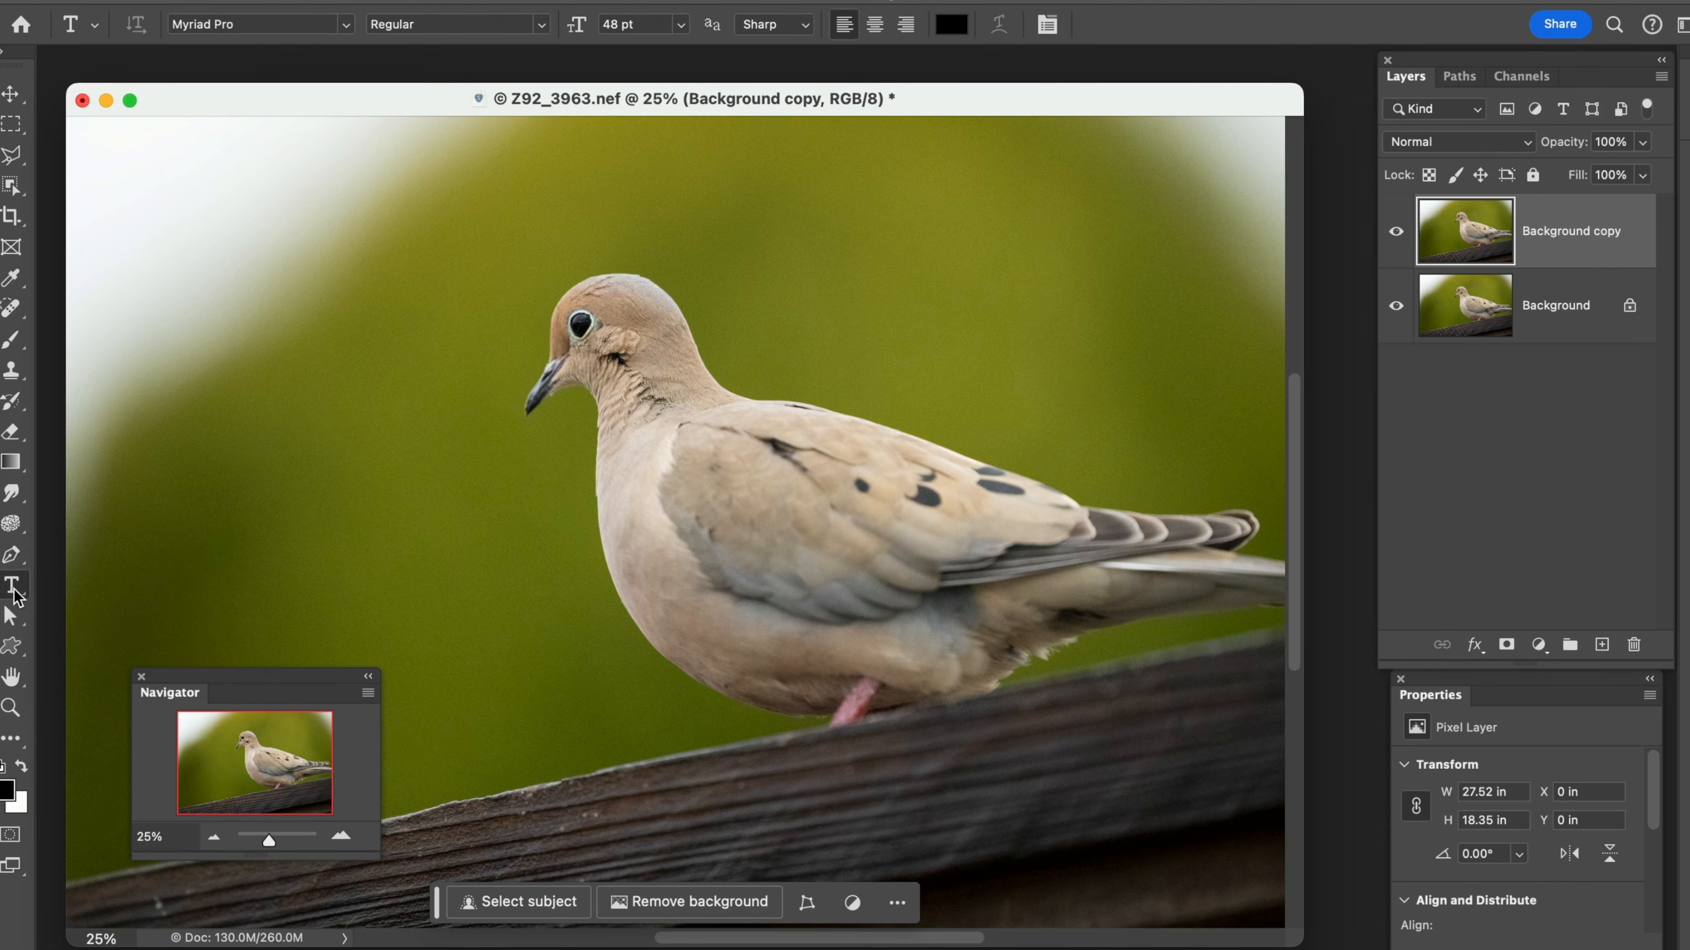
left_click_drag(279, 305, 580, 544)
type("Hey")
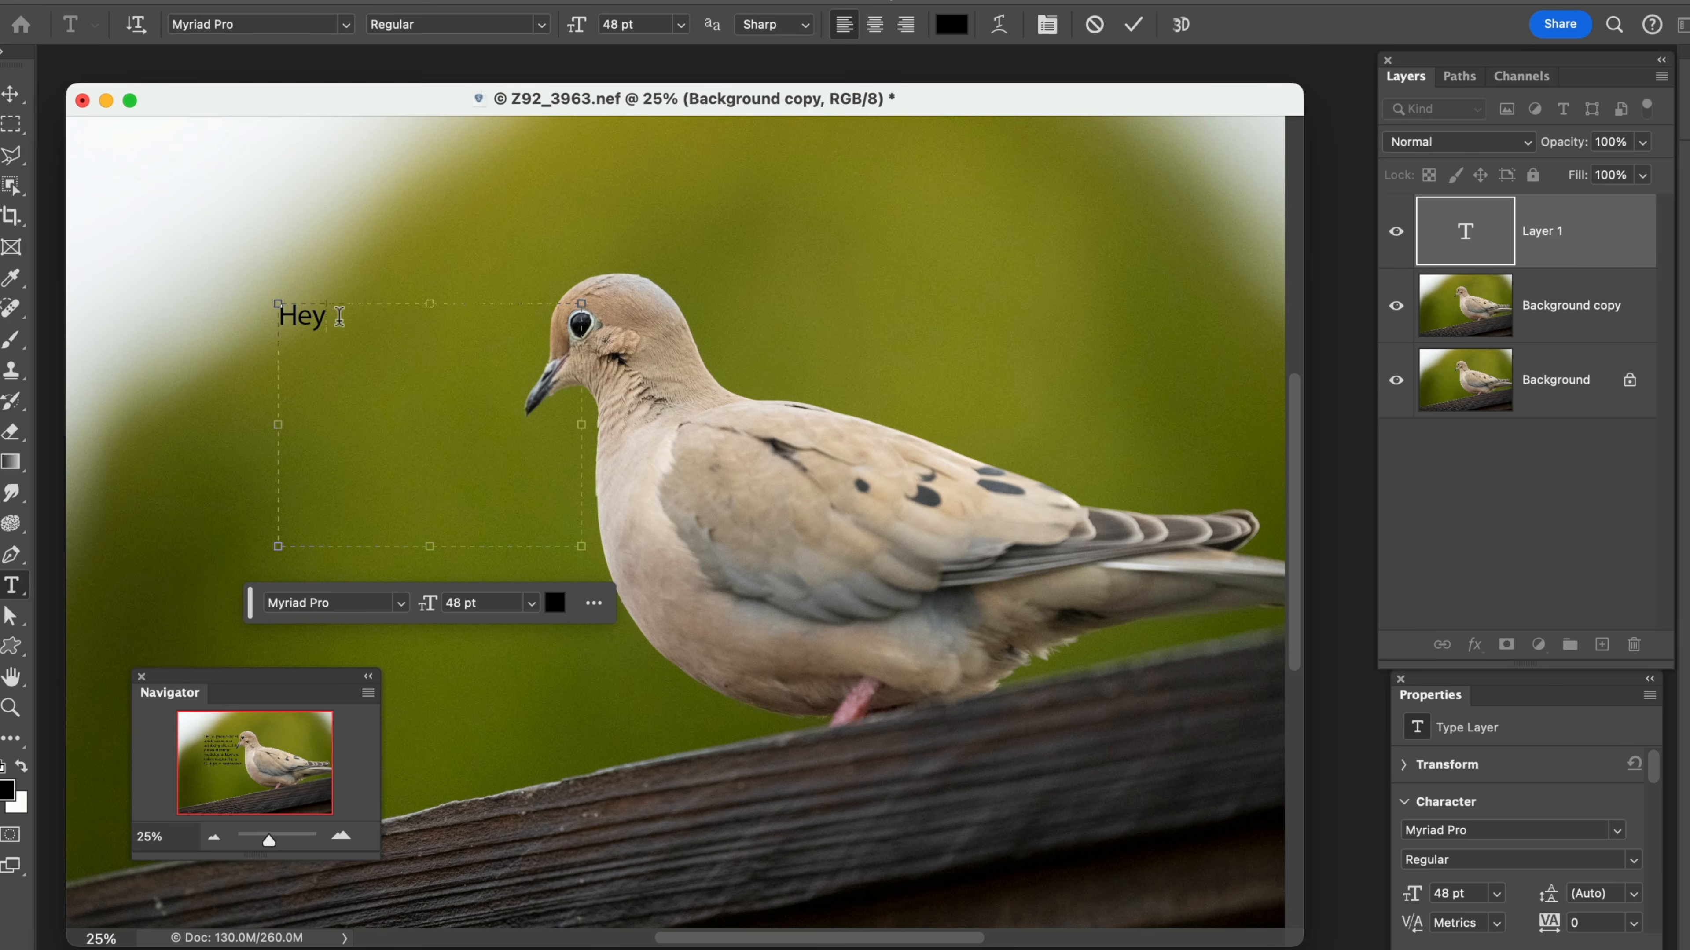
Change the font of "Hey" to Adobe Garamond Pro and its size to 167 pt
left_click_drag(352, 314, 246, 323)
left_click(346, 25)
left_click(298, 368)
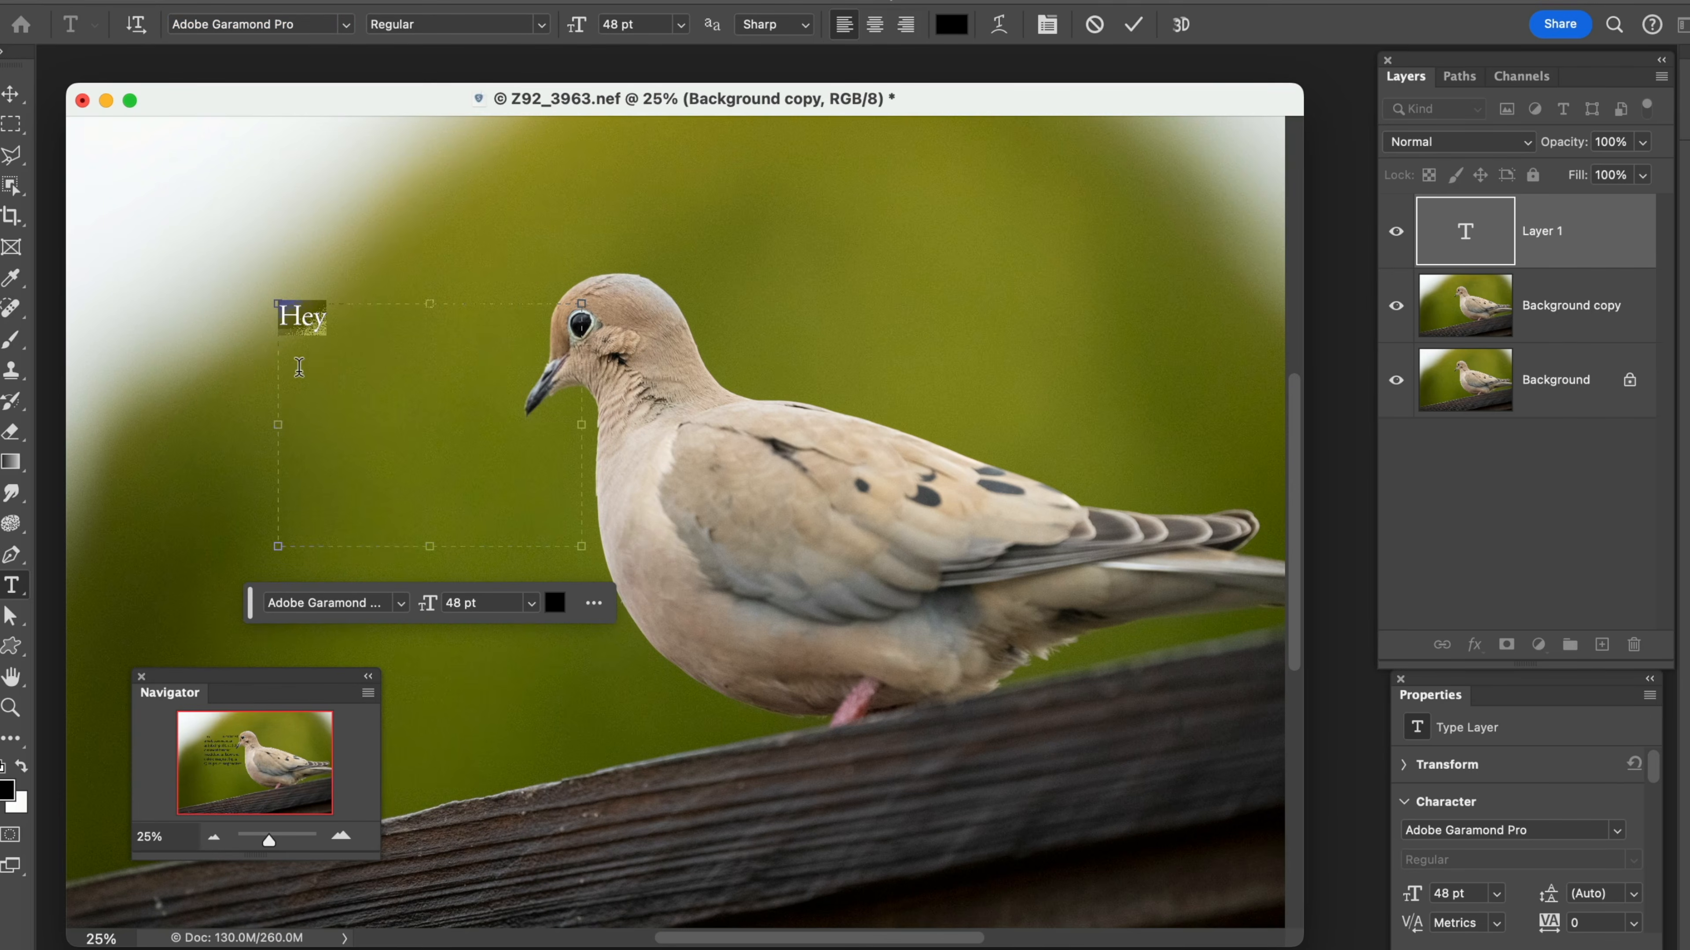
left_click_drag(576, 25, 718, 36)
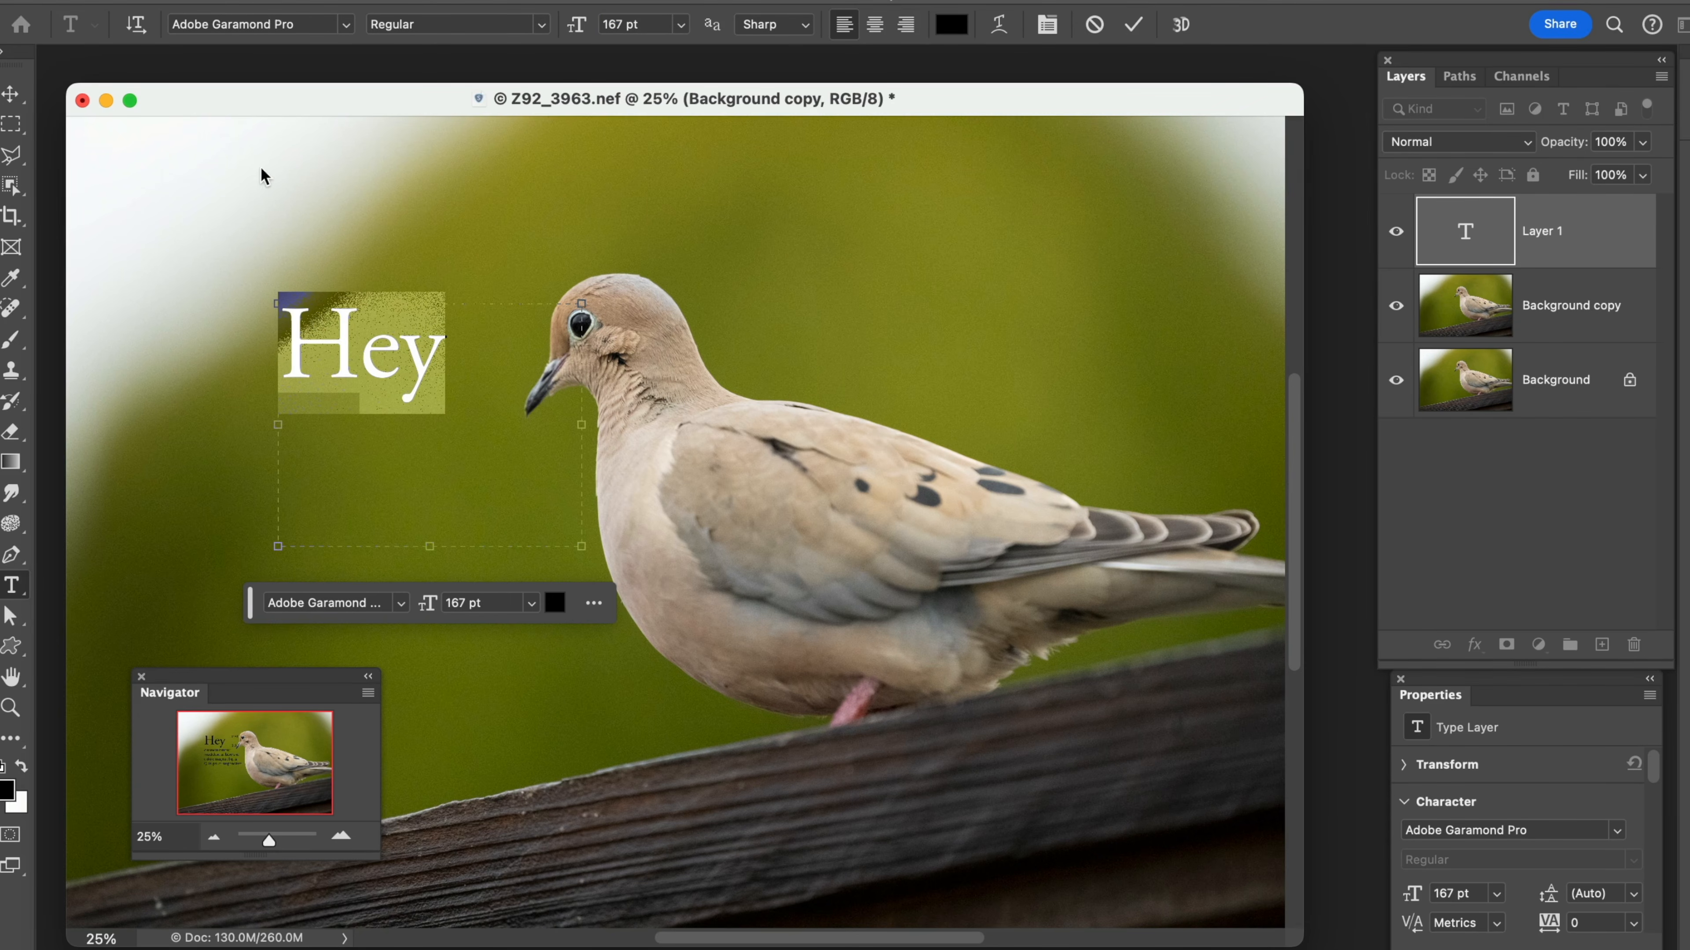
Commit the text by switching to the Move tool, and delete the Hey text layer
left_click(10, 93)
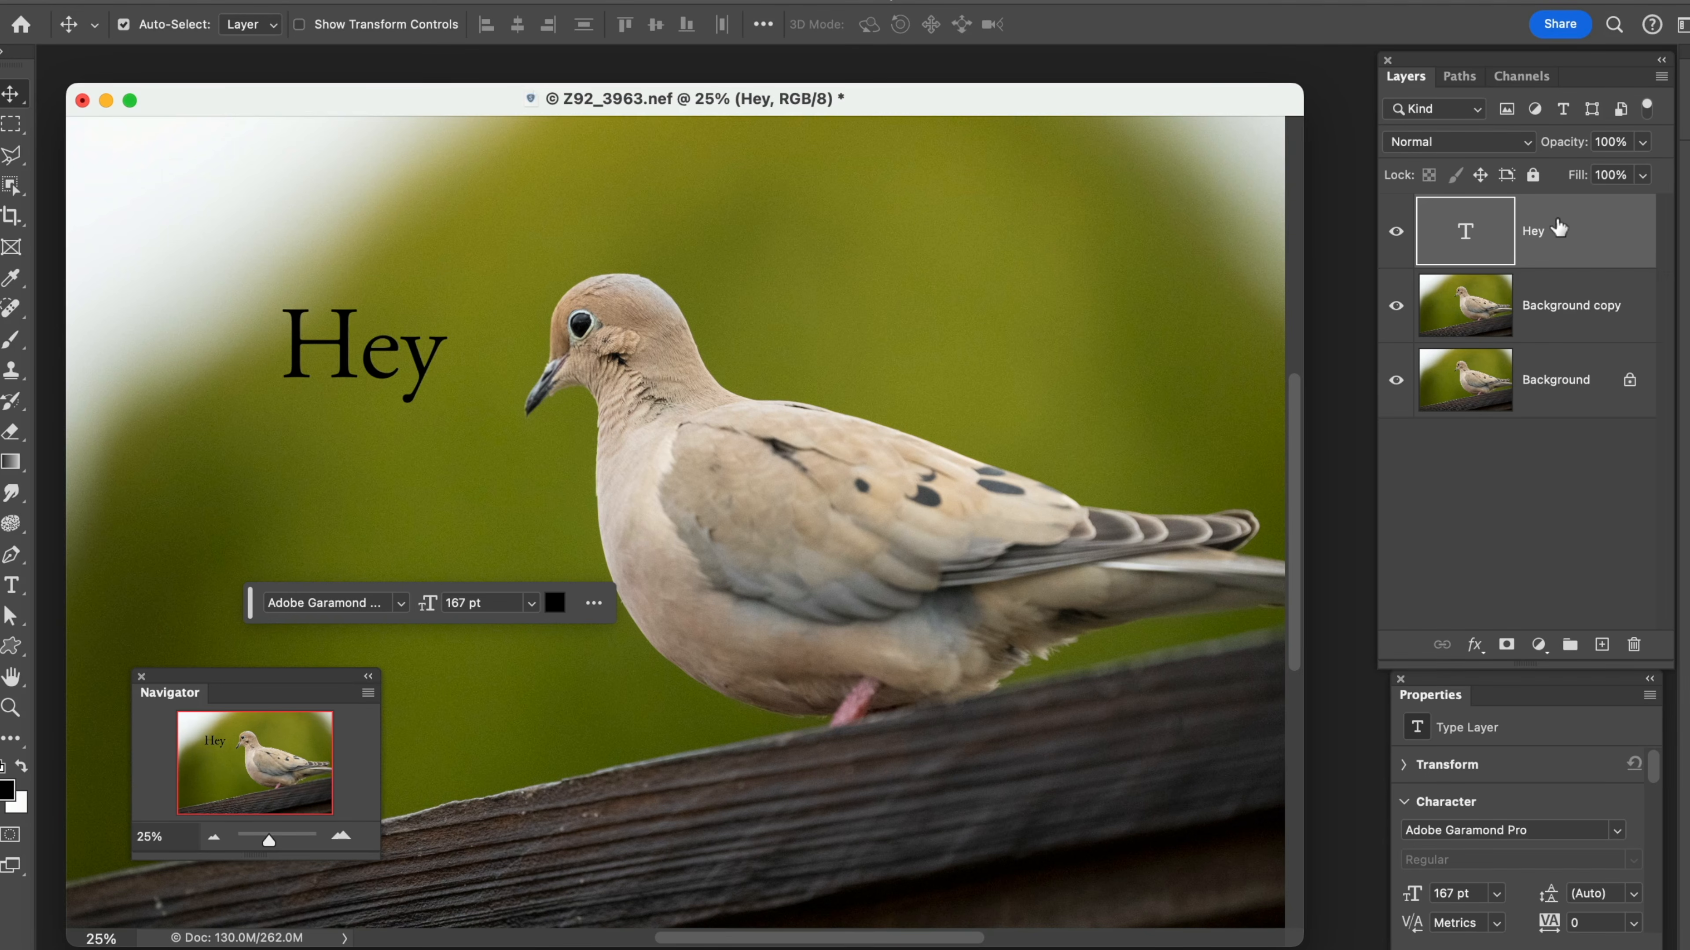
left_click_drag(1557, 238, 1633, 644)
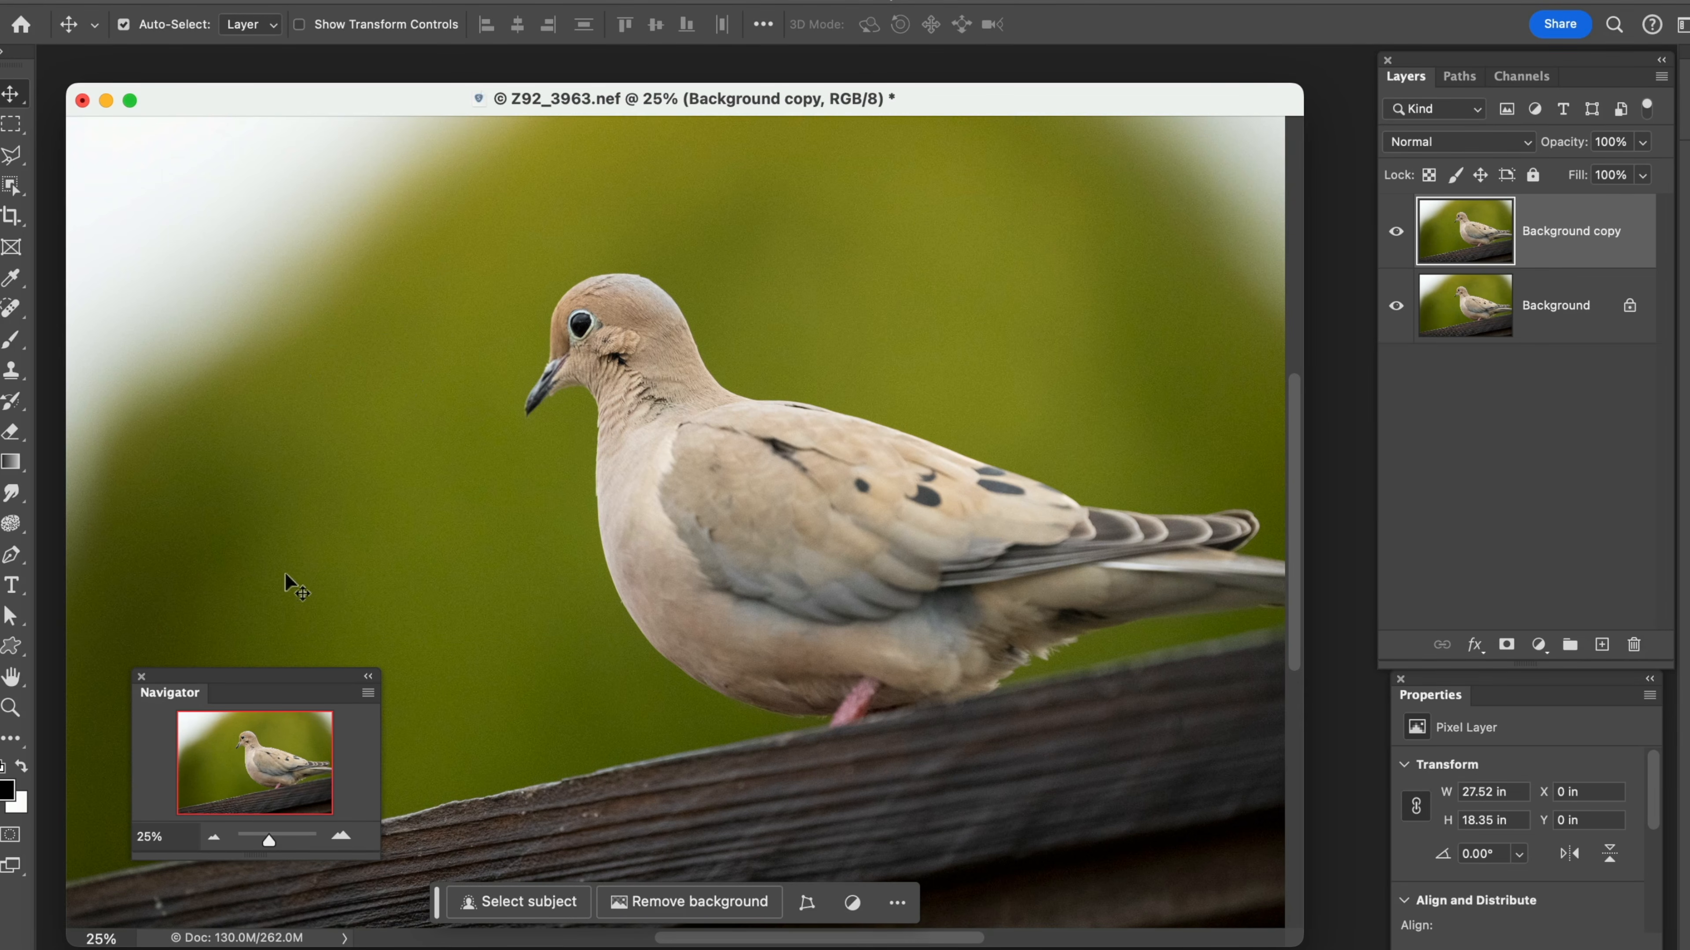
Examine the variants in the Path Selection and Pen tool groups
left_click(22, 619)
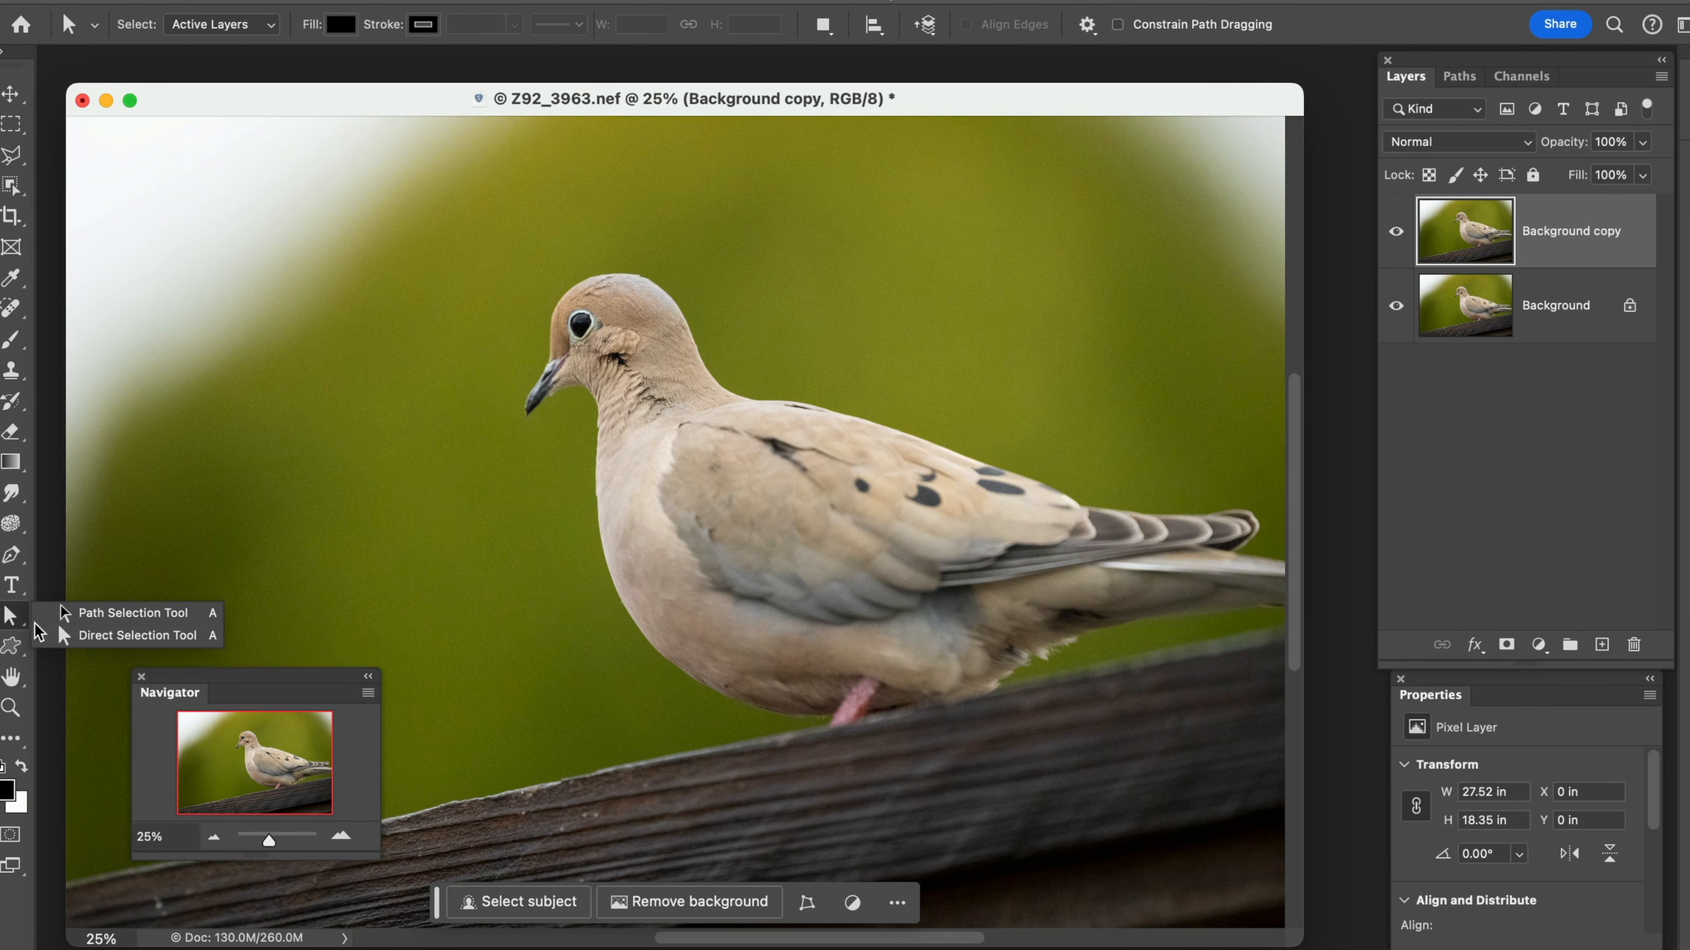
left_click(59, 632)
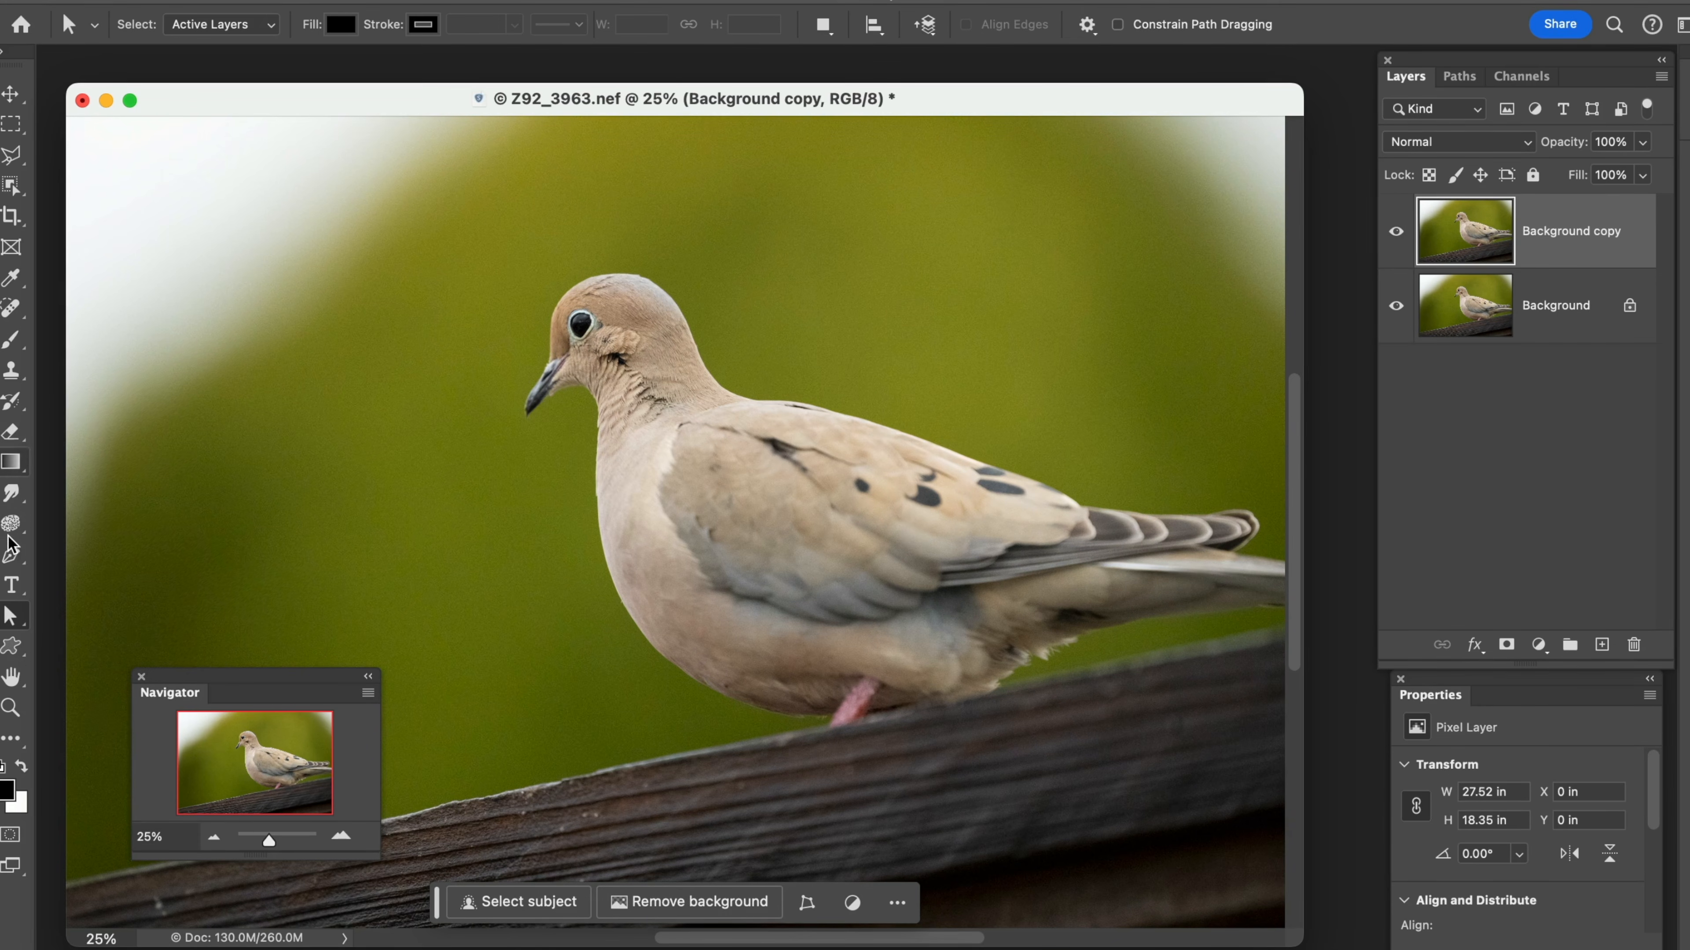
left_click(20, 573)
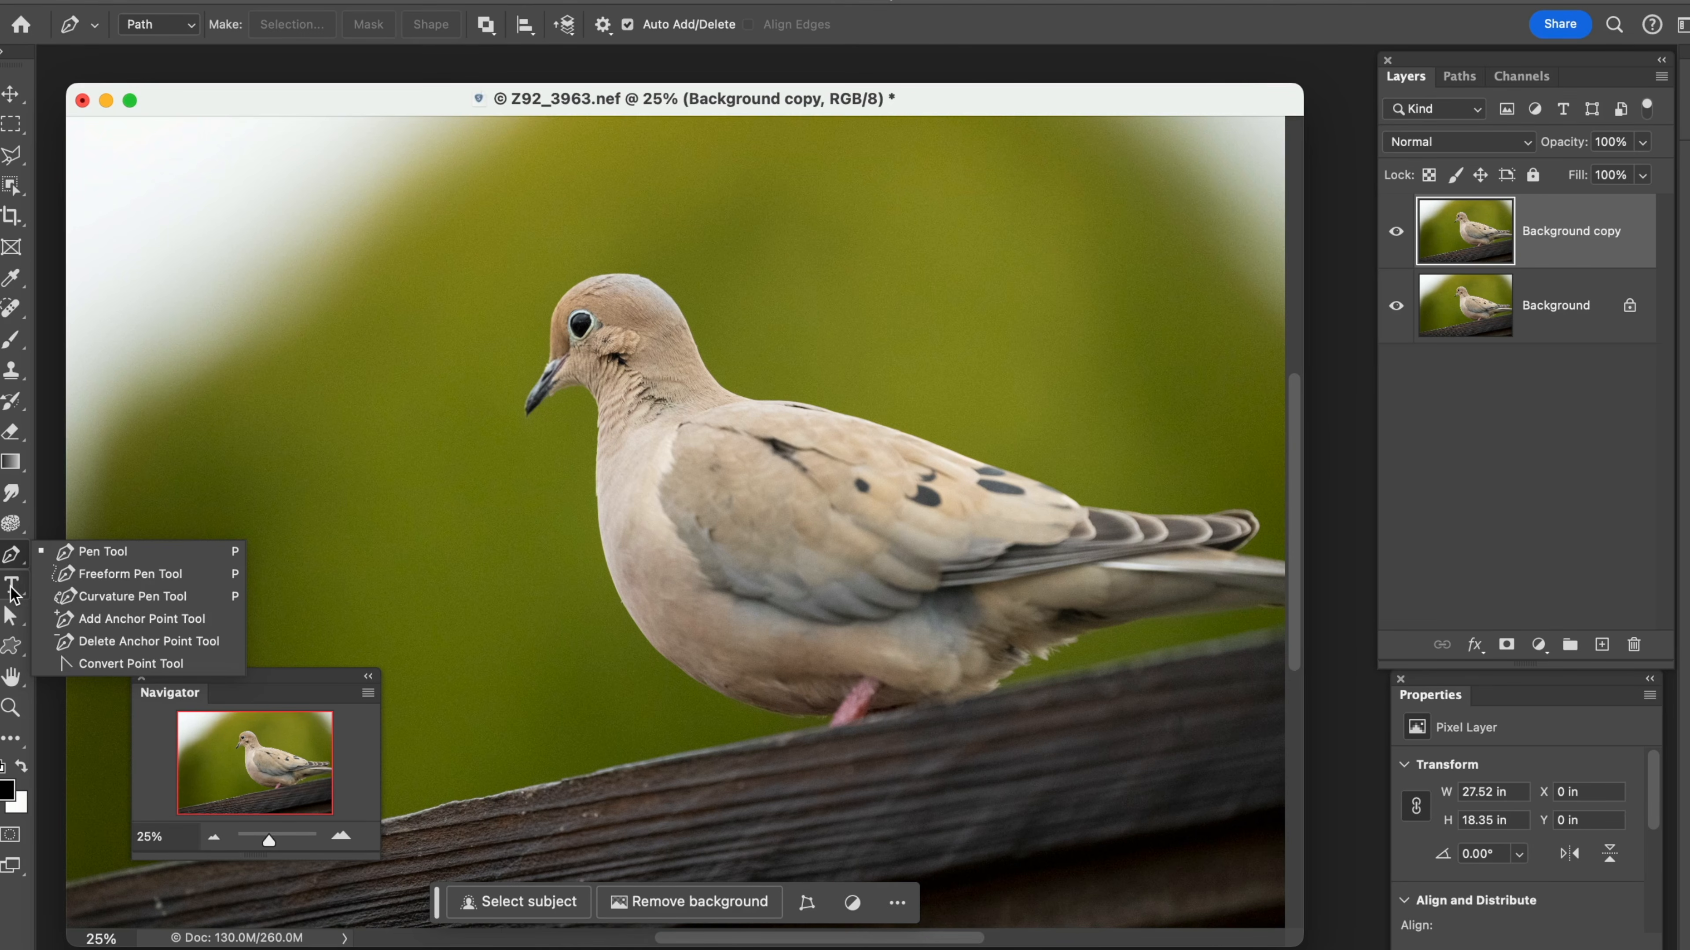
left_click(16, 564)
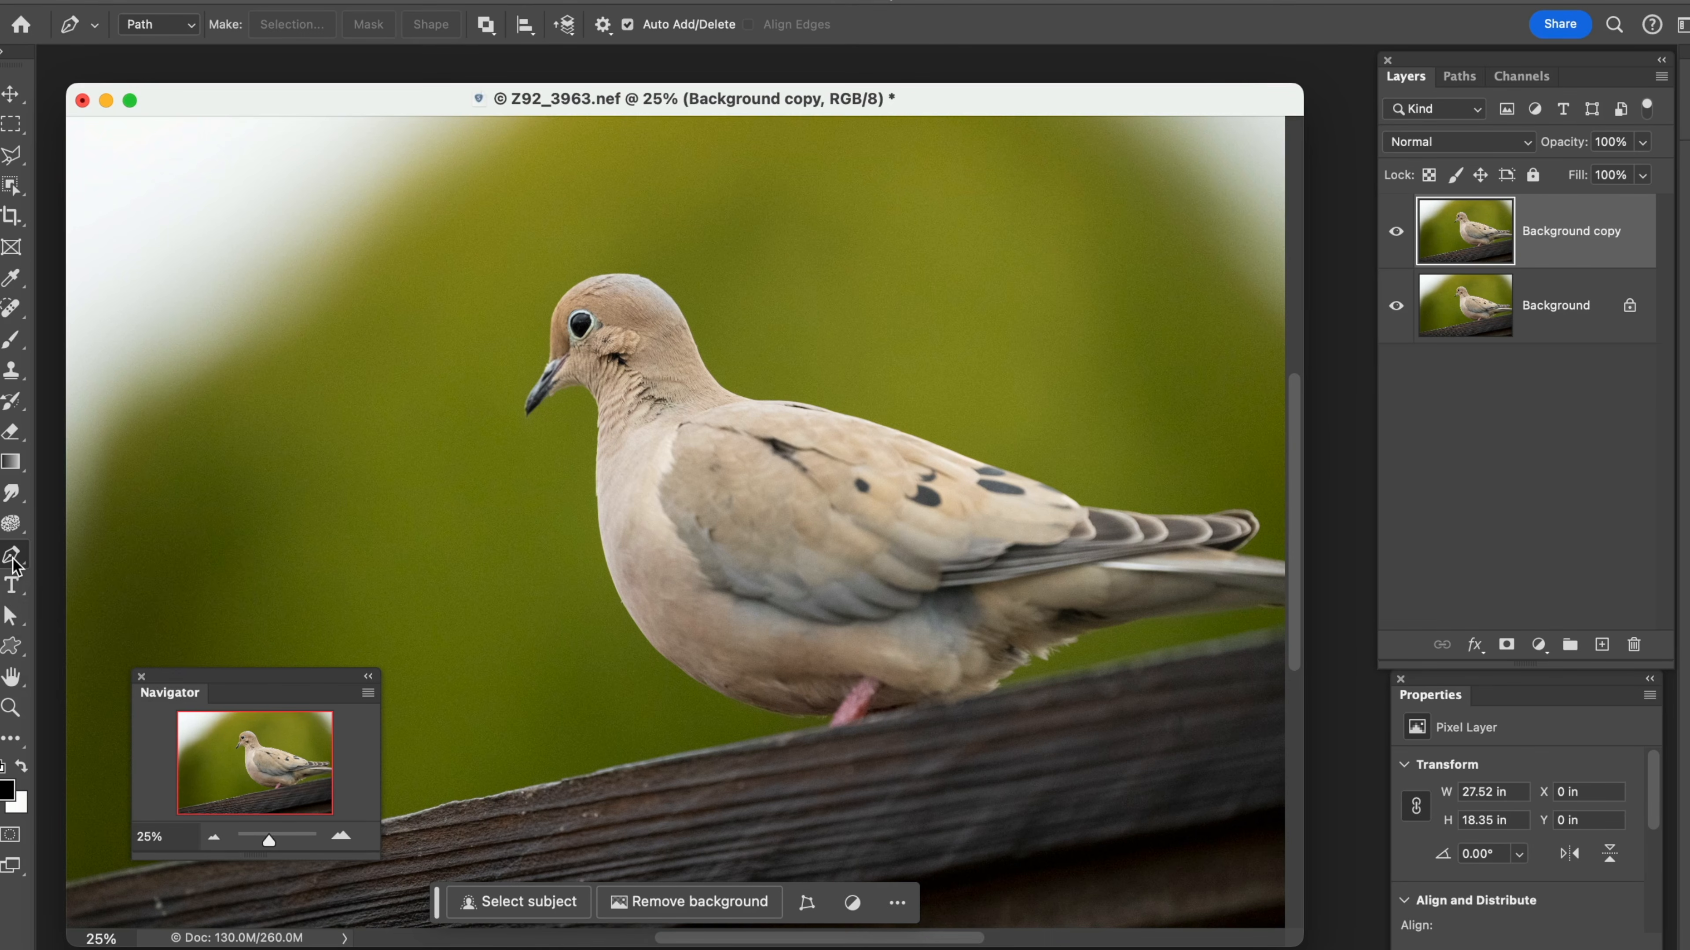
Draw a rectangle shape about 1408 px wide and 1726 px high in front of the dove's breast
left_click(13, 646)
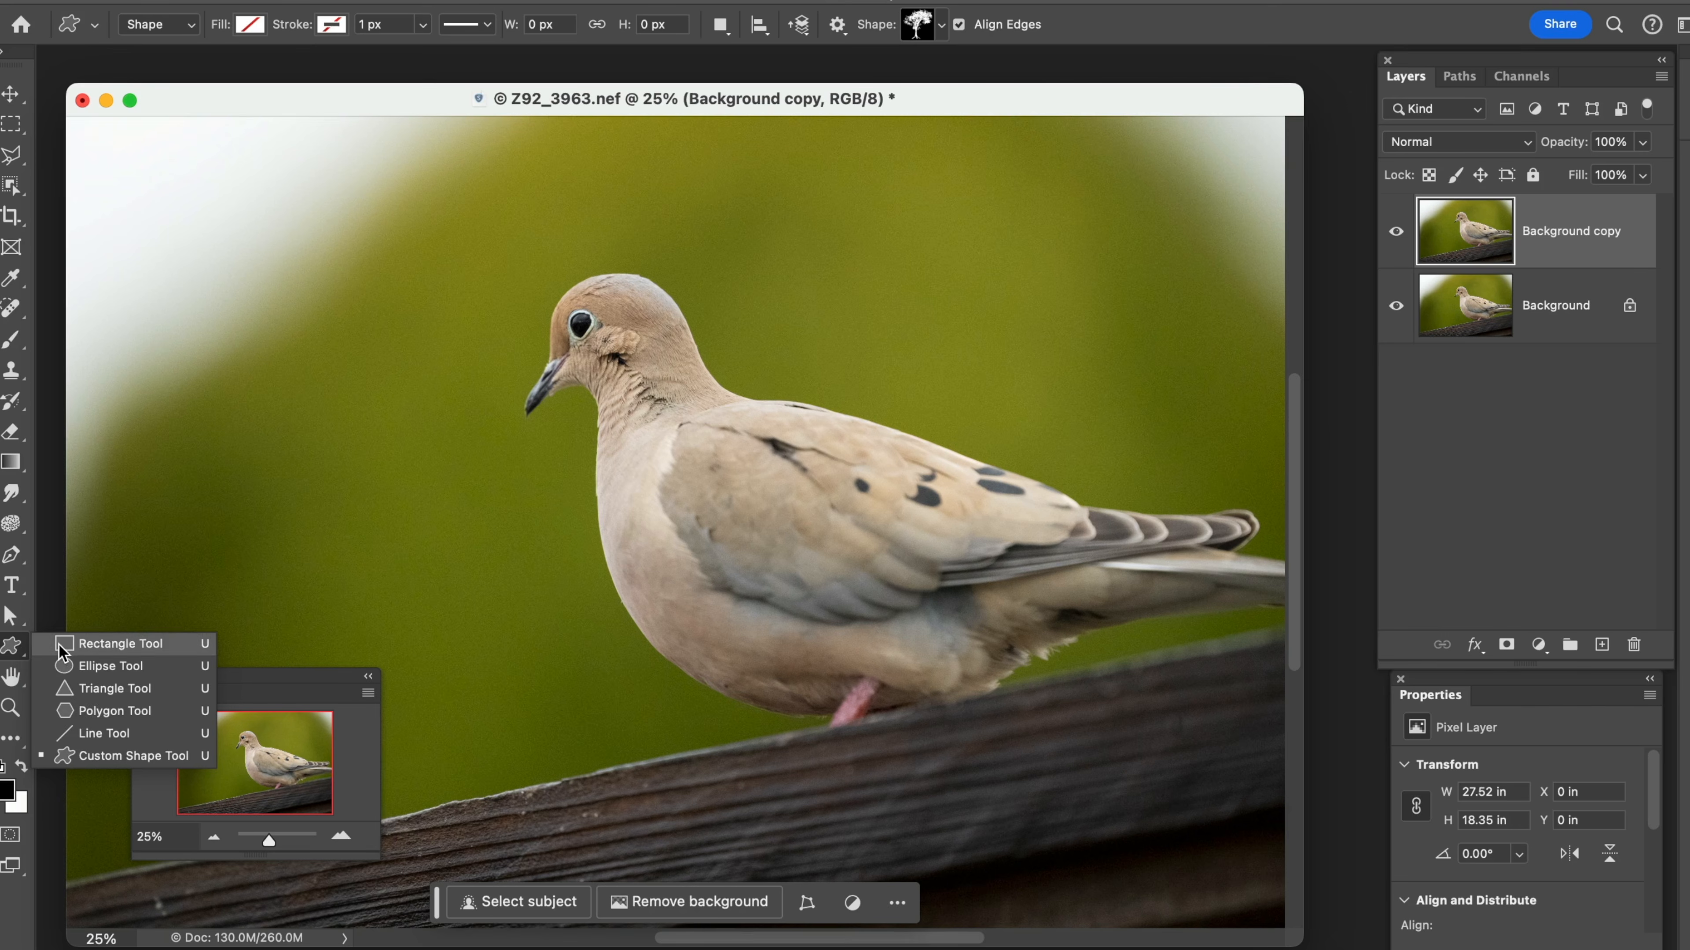
left_click(109, 644)
left_click_drag(344, 328, 551, 583)
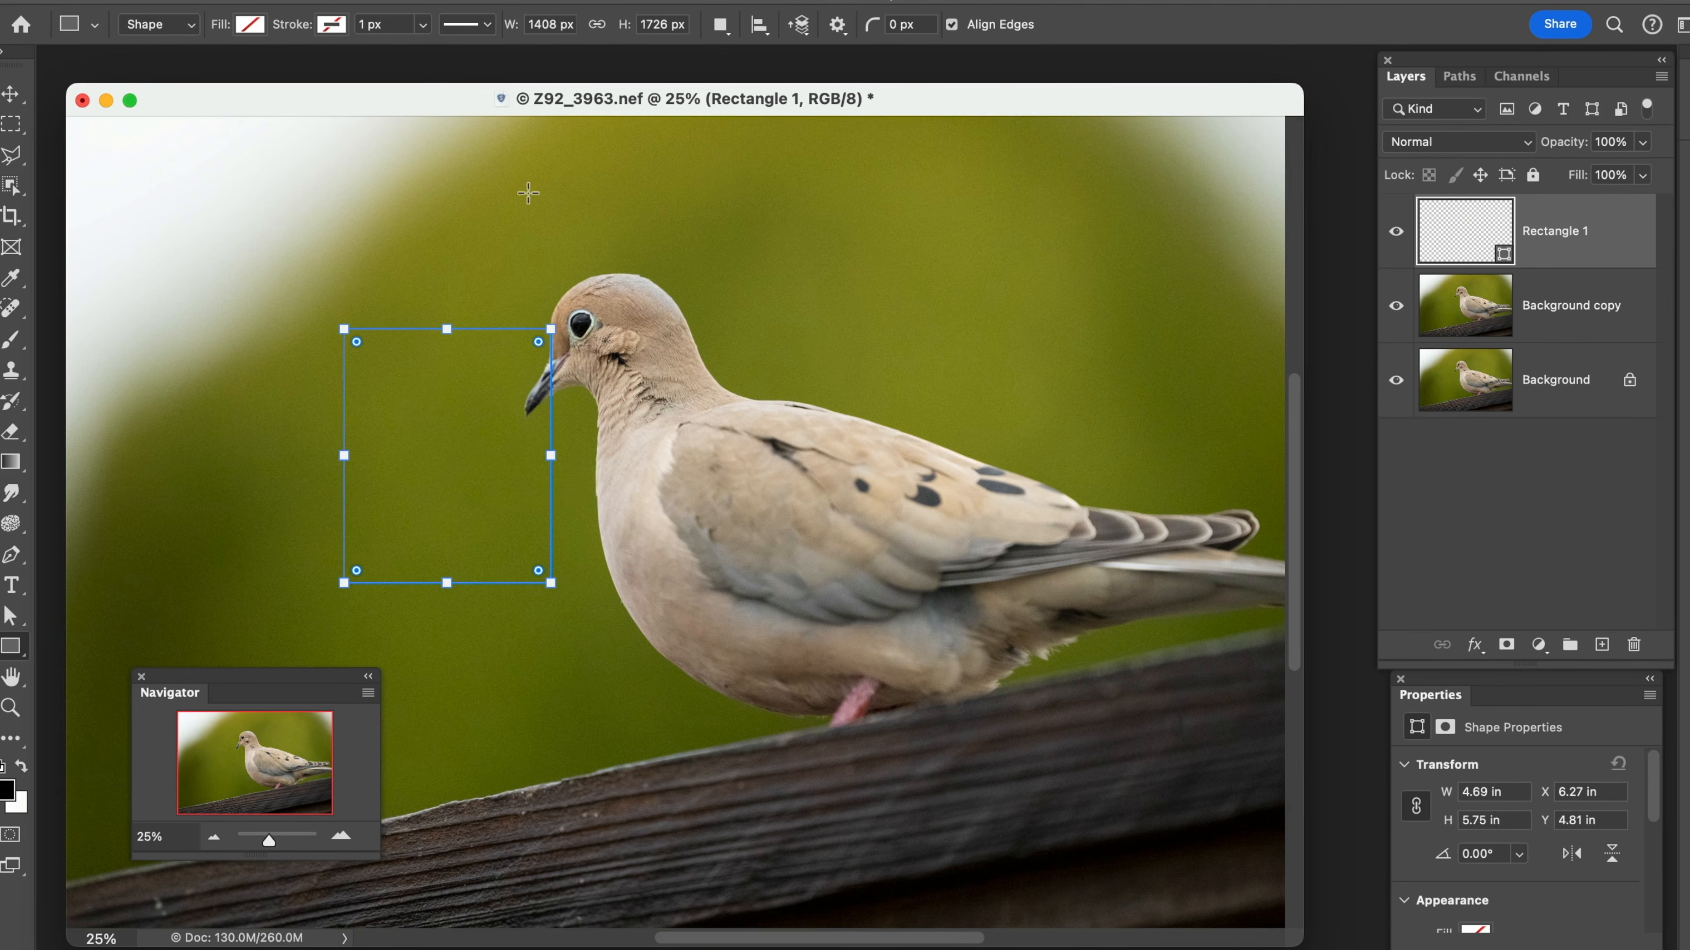
Fill the rectangle with the recently used green and stretch it upward to a height of about 2075 px
left_click(251, 25)
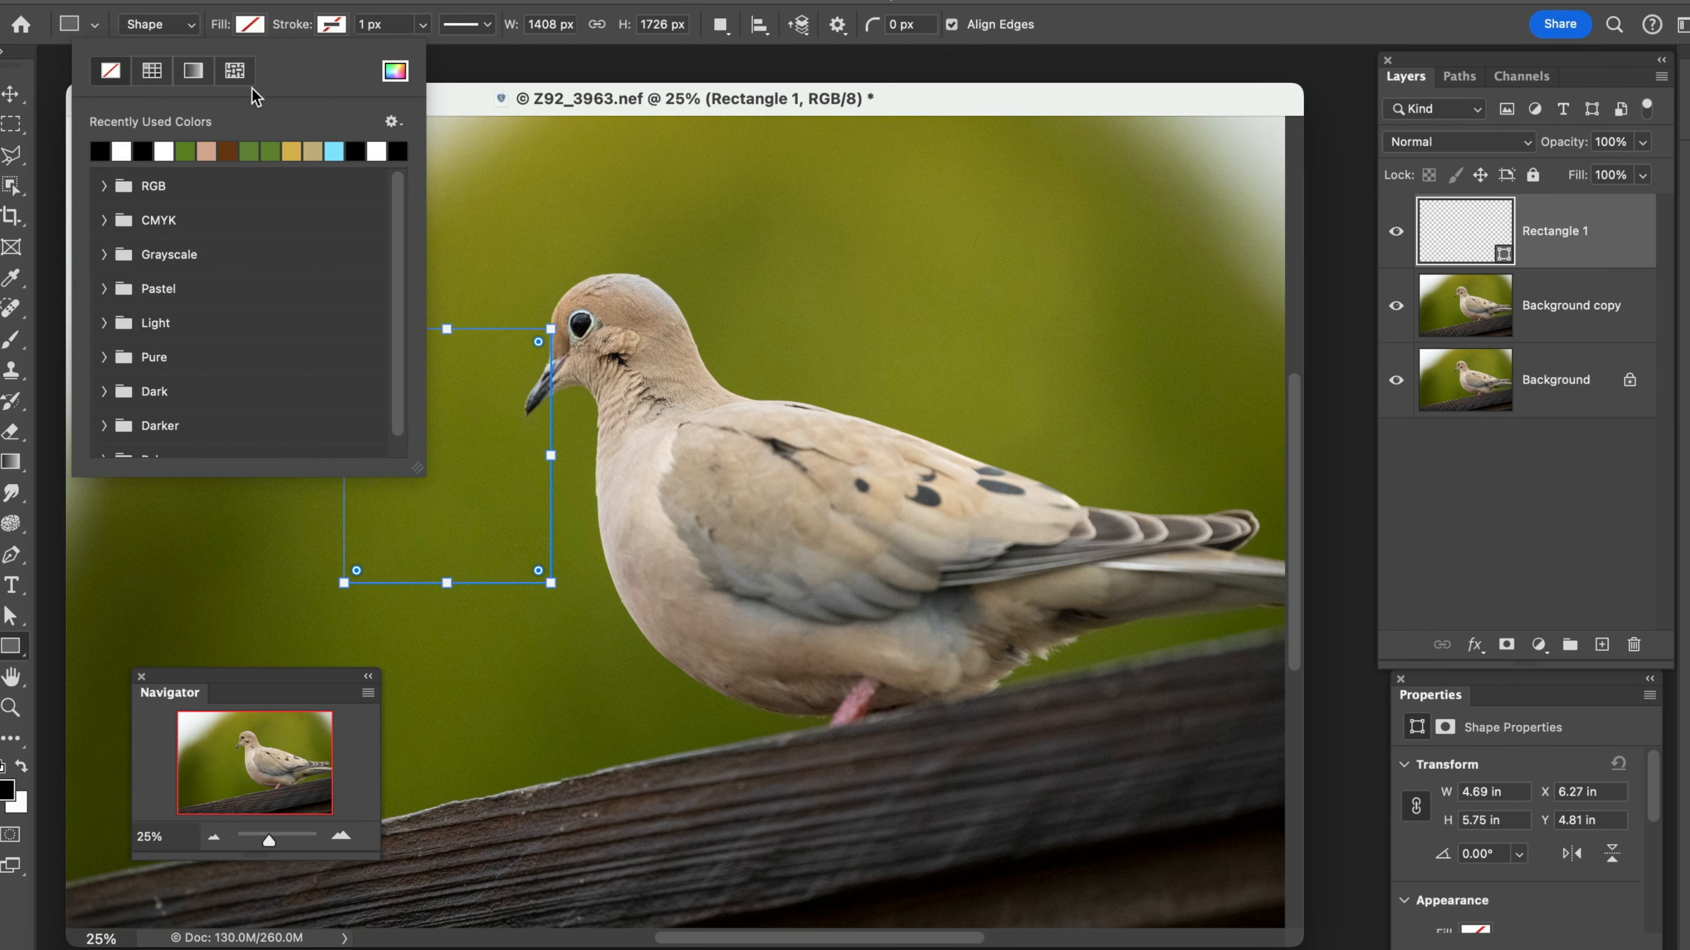
left_click(270, 153)
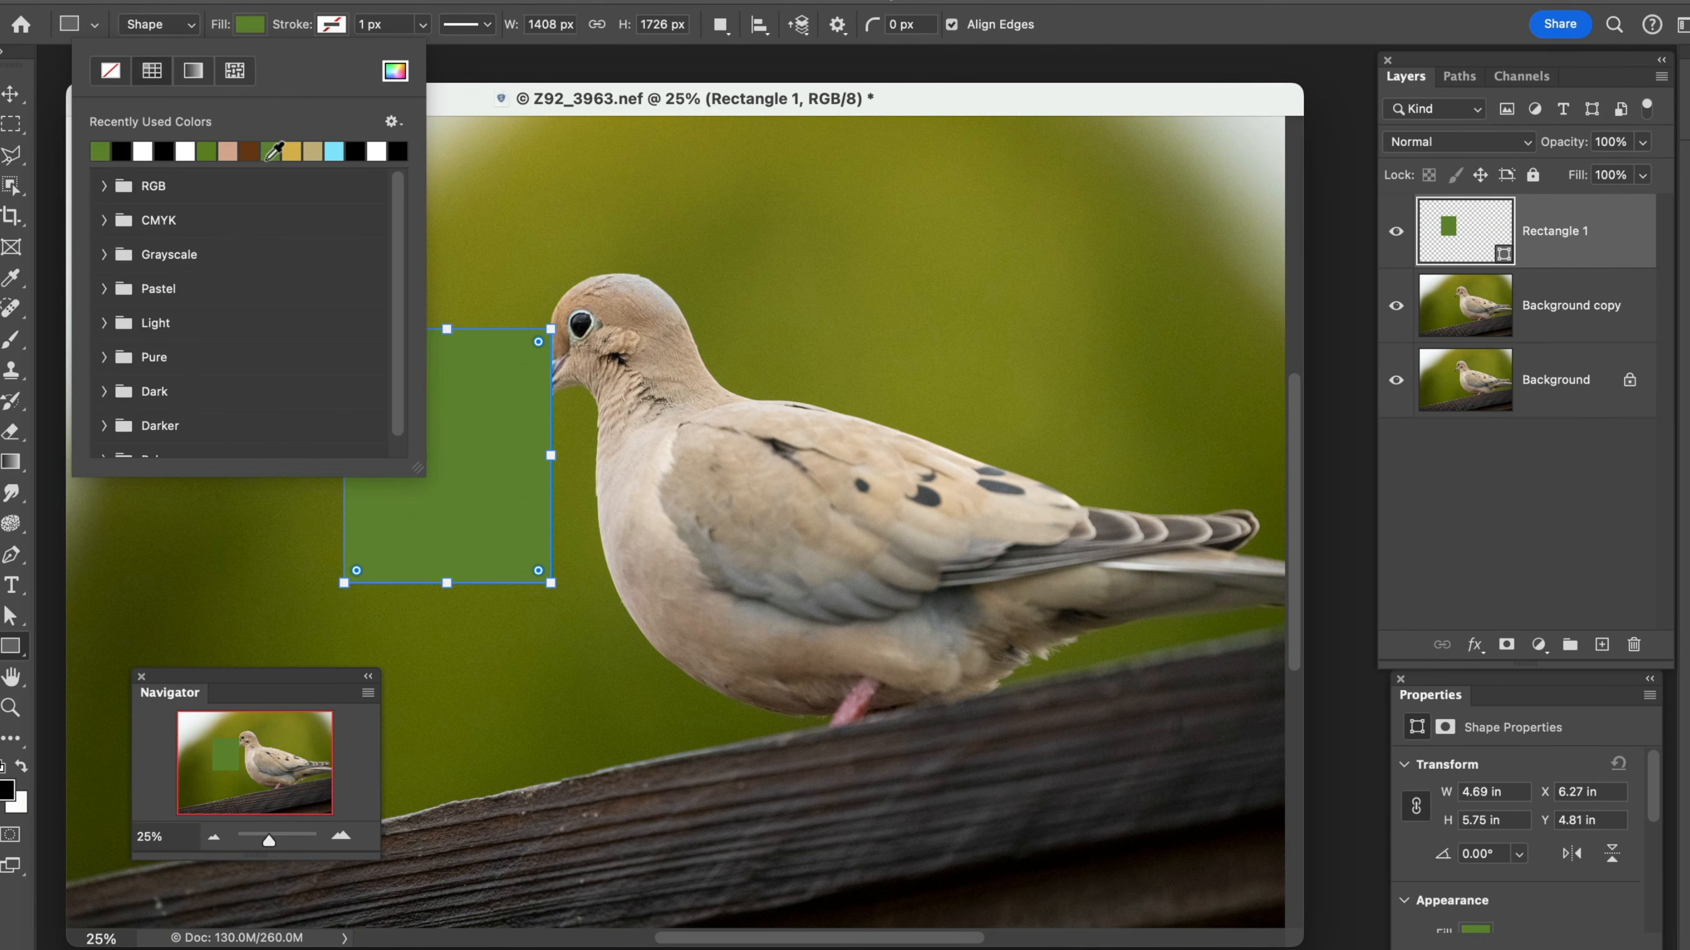
left_click(453, 111)
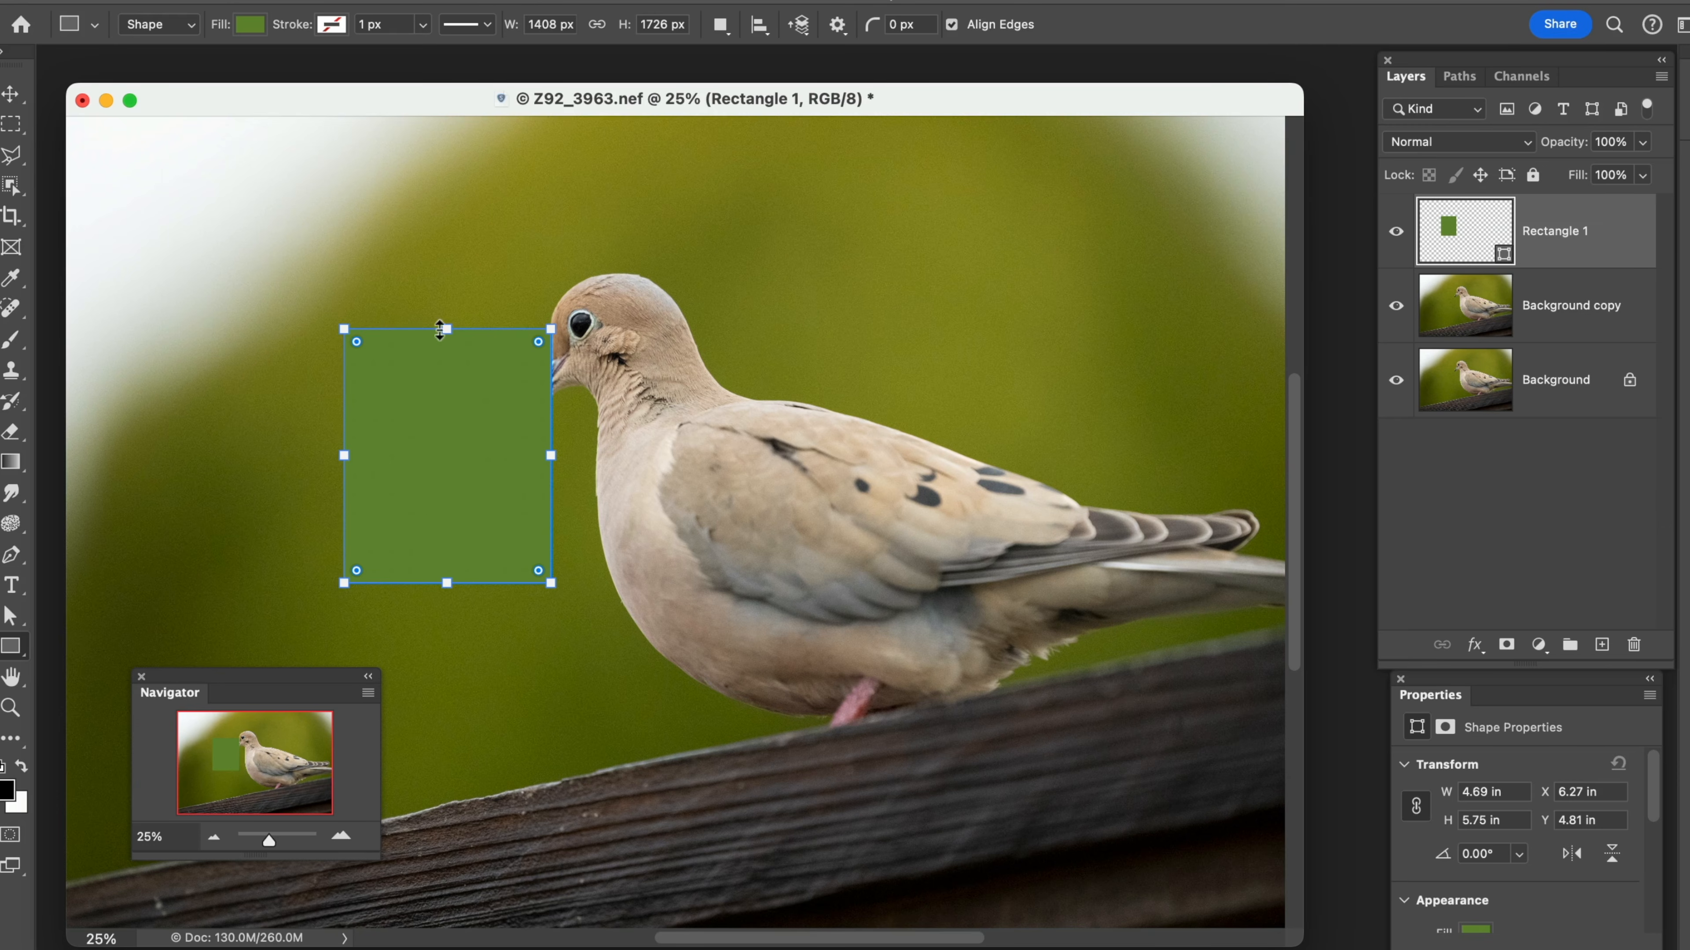
left_click_drag(447, 330, 449, 278)
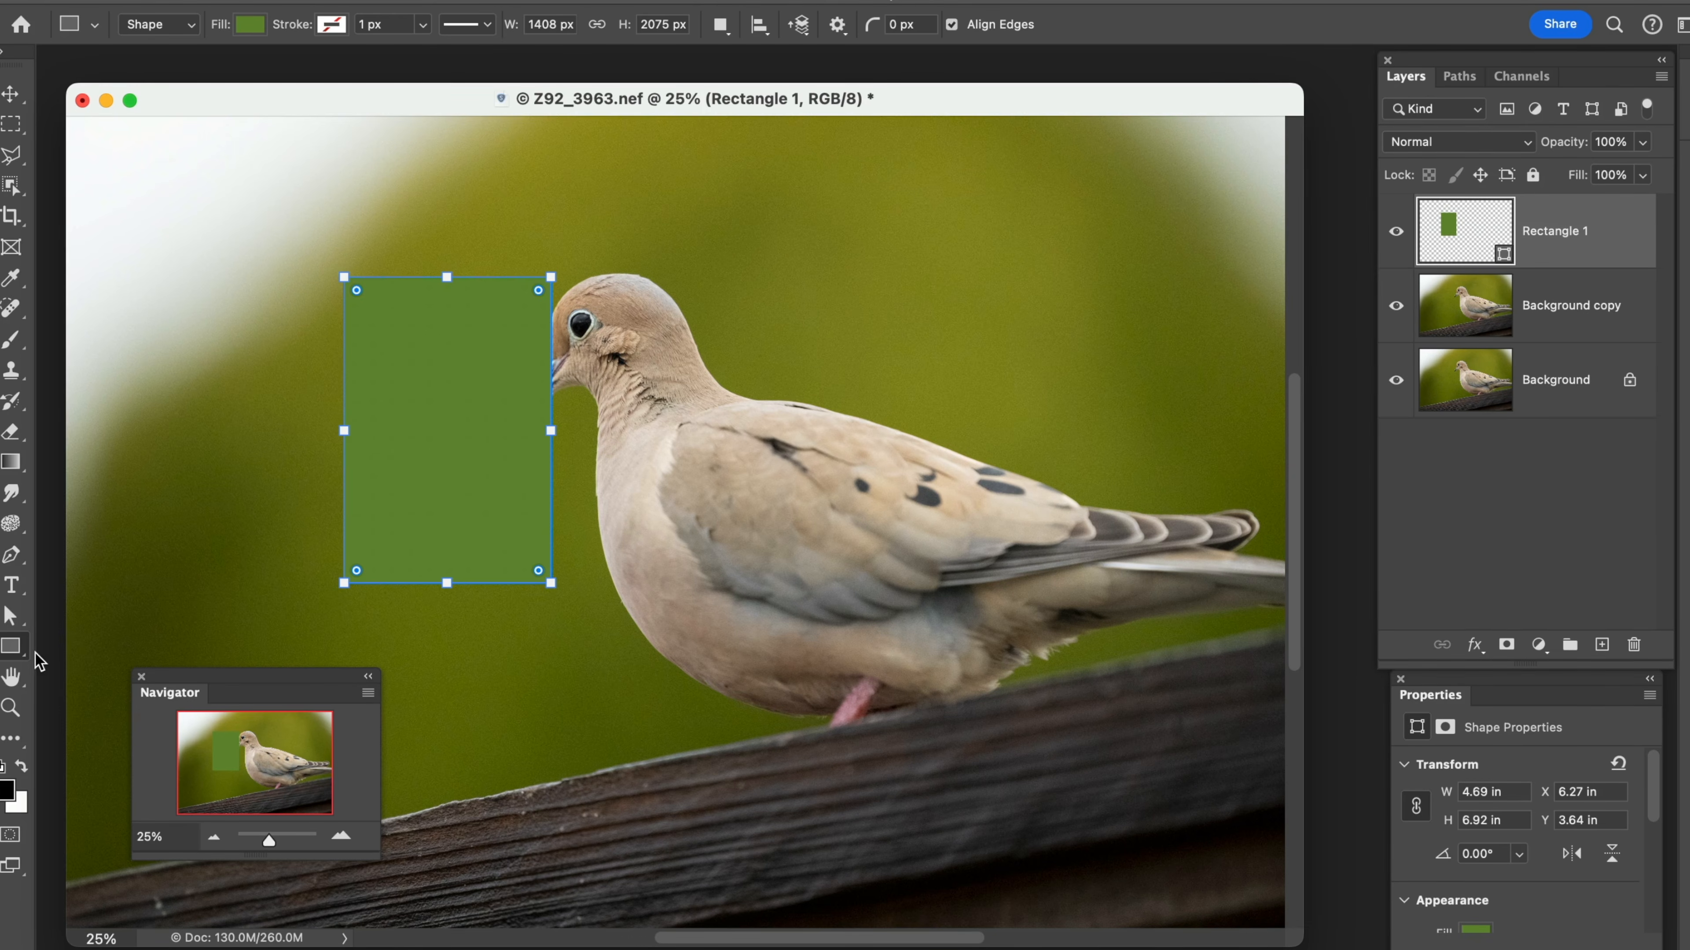
Switch to the Custom Shape tool, change to the Path Selection tool, and delete the rectangle's layer
left_click(20, 654)
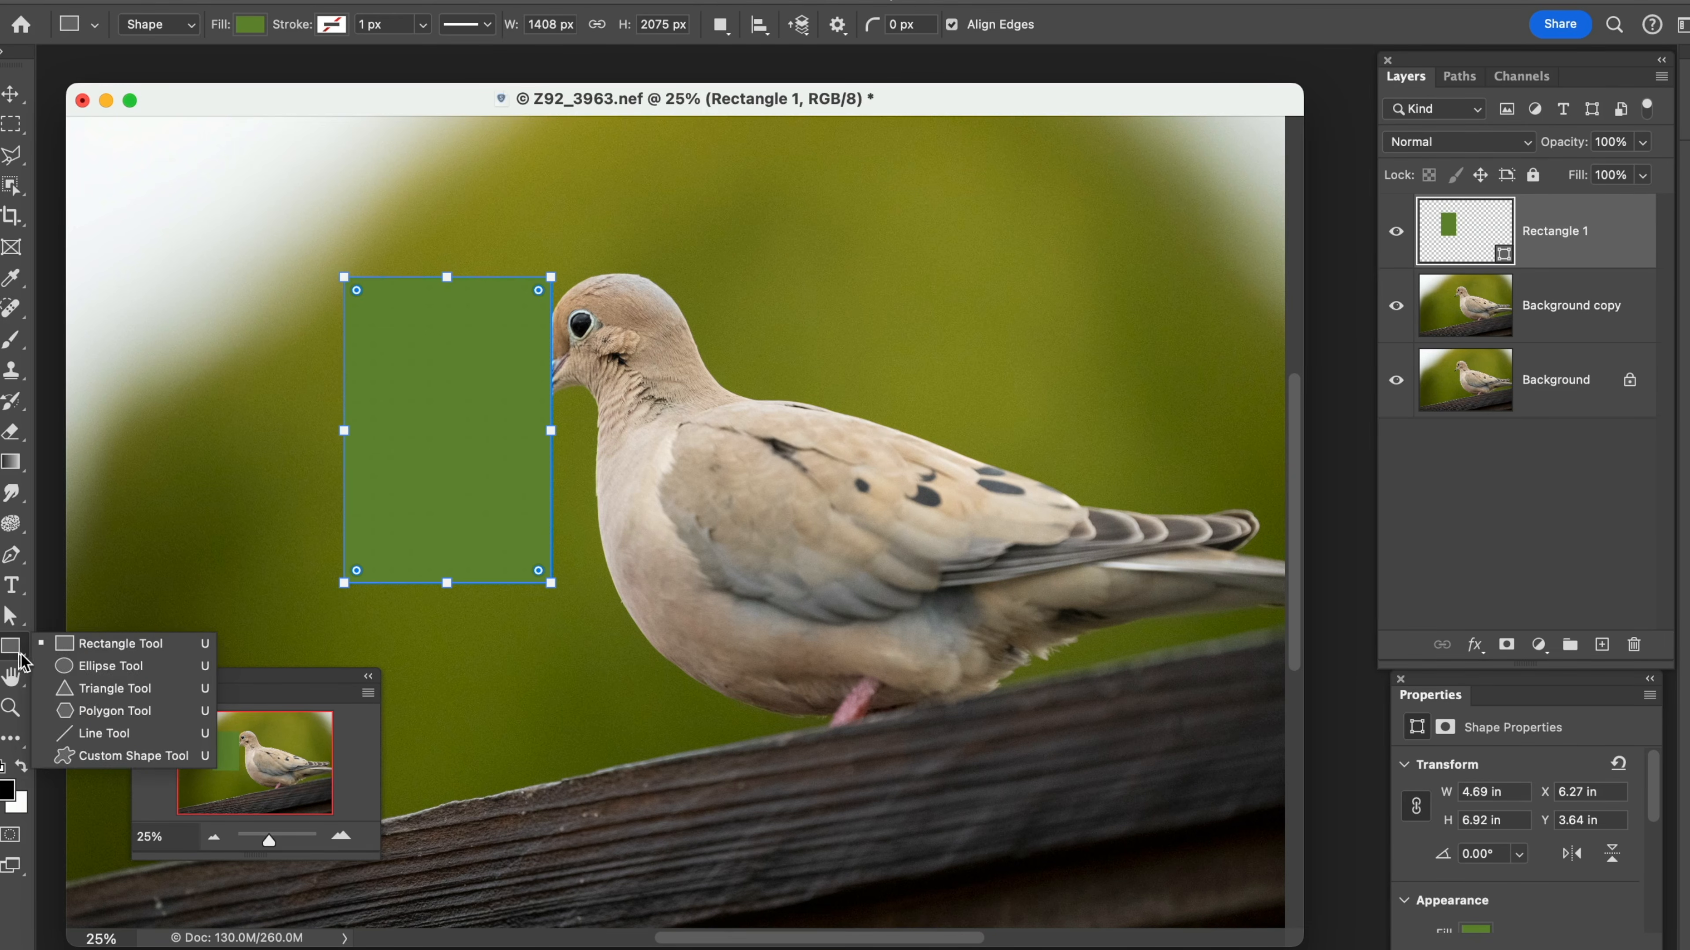
left_click(111, 757)
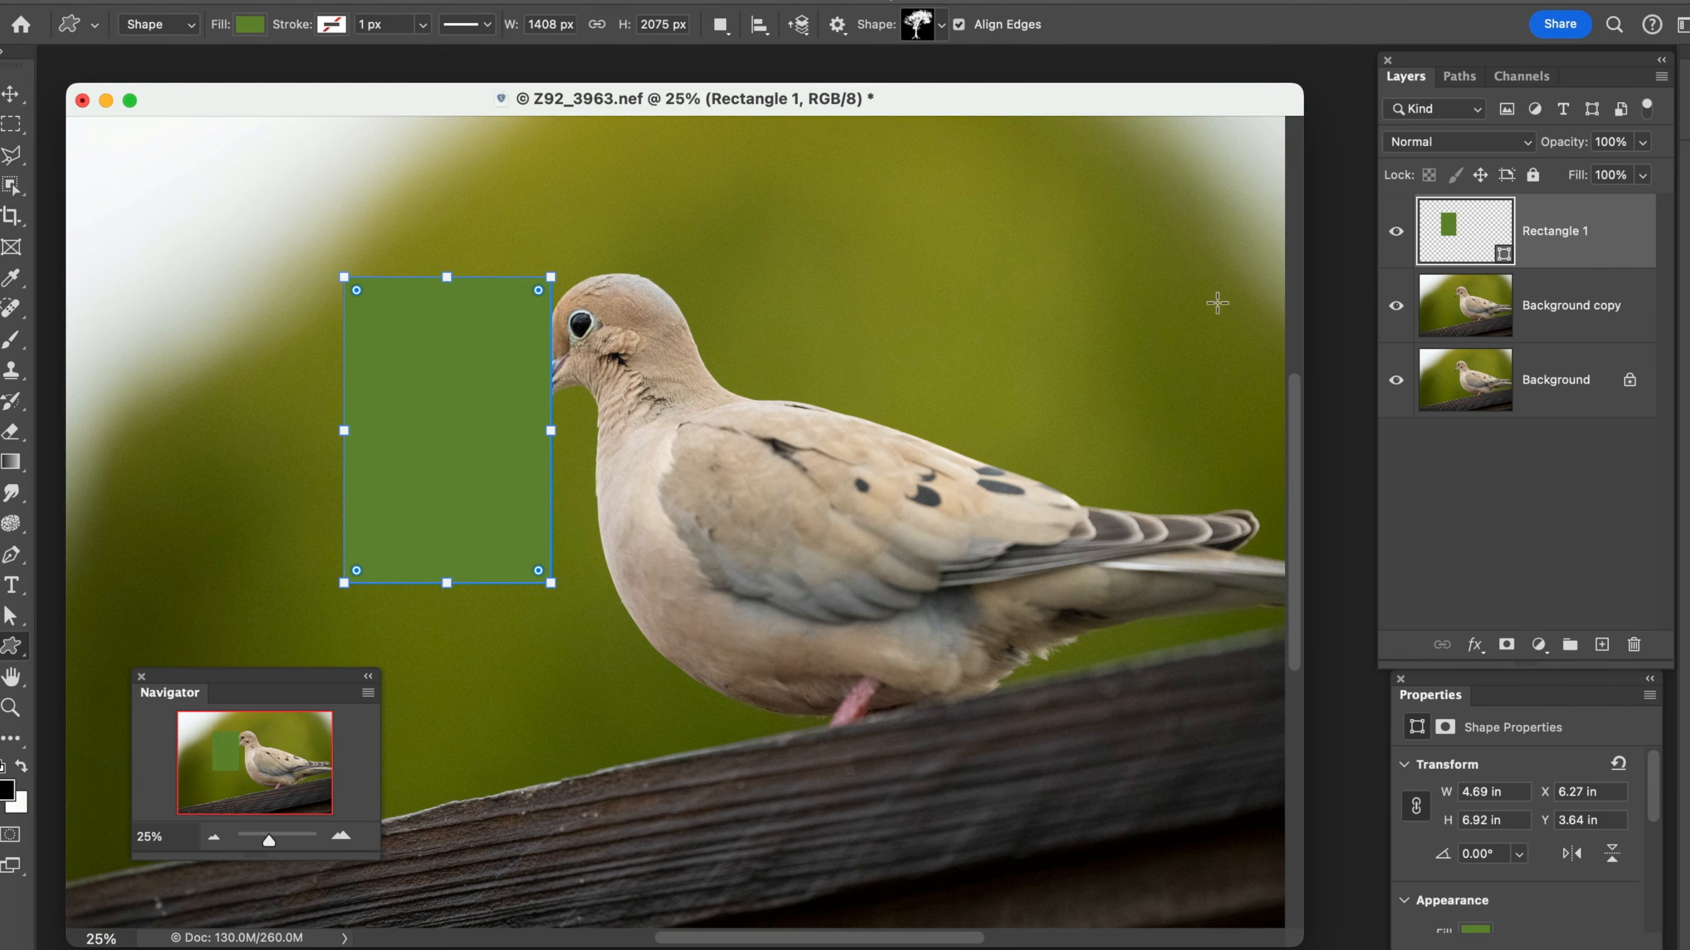
left_click(22, 615)
left_click_drag(1553, 243, 1635, 645)
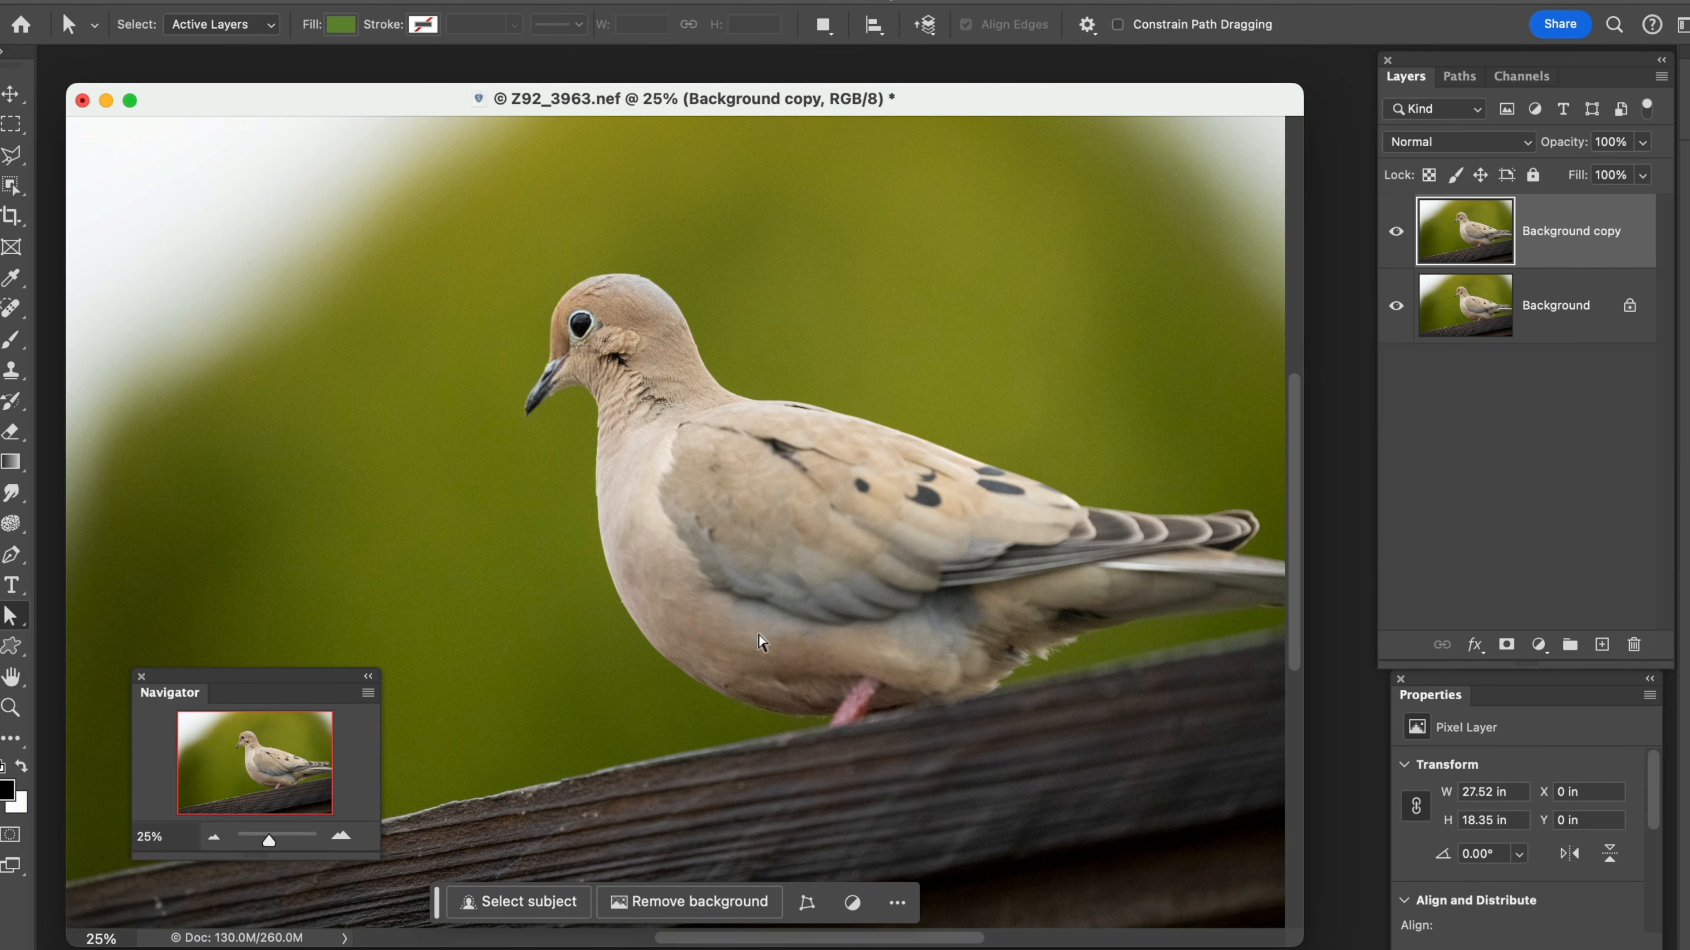
Pan around the dove photo with the Hand tool
left_click(20, 685)
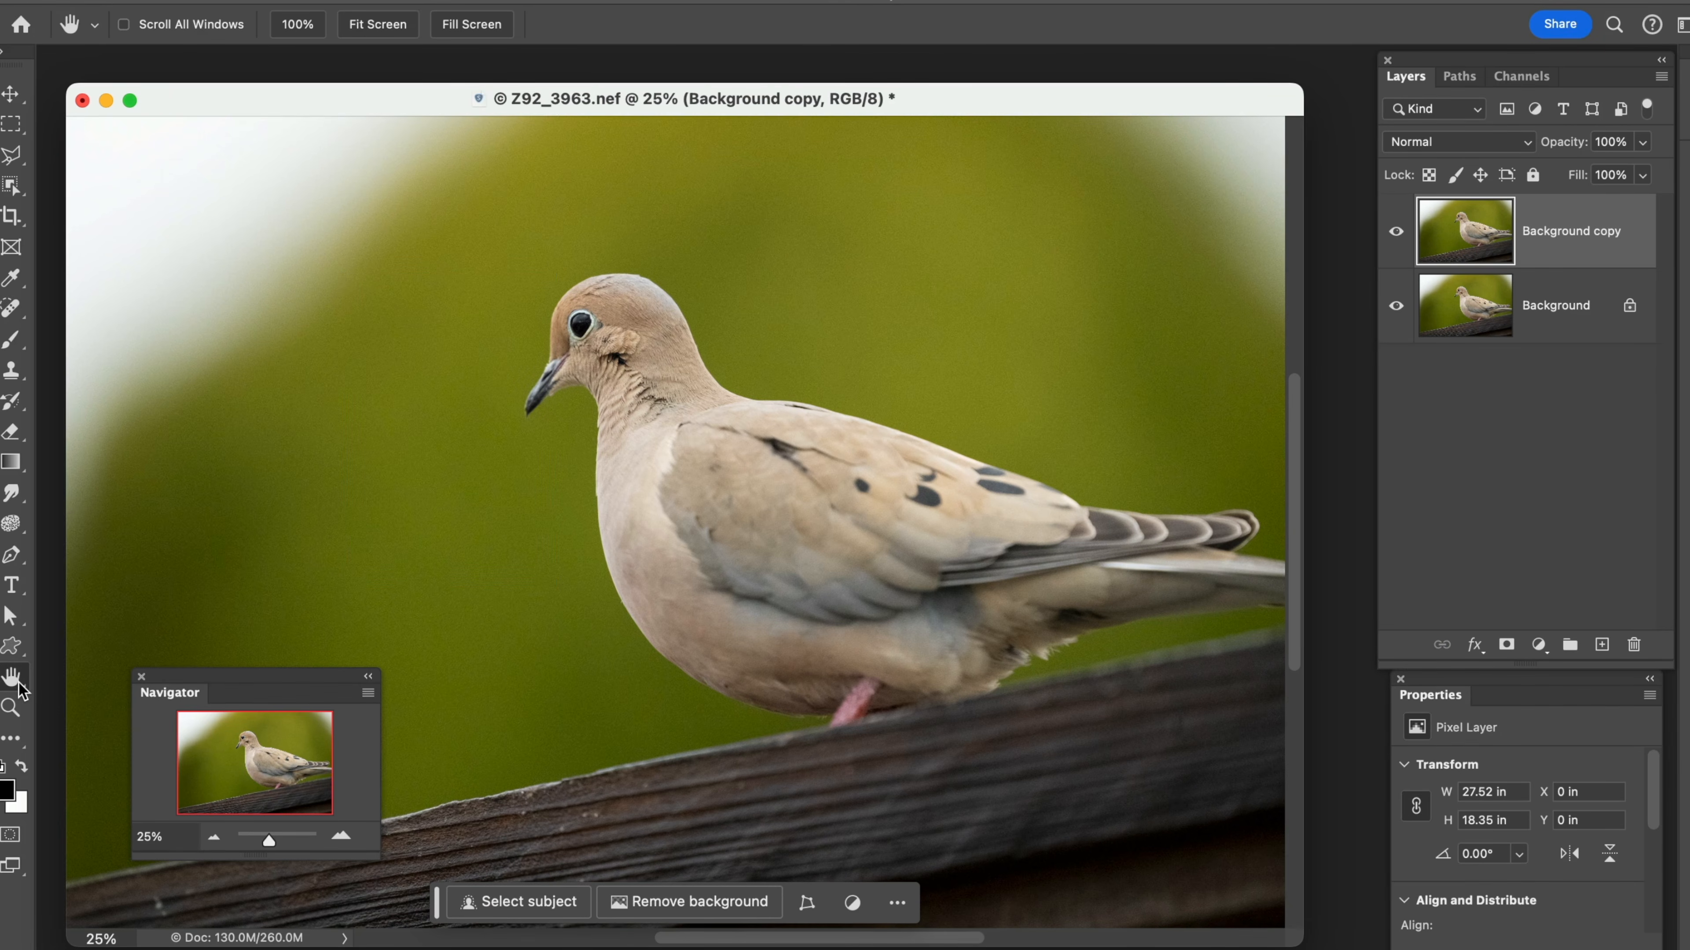
left_click_drag(671, 513, 710, 326)
left_click_drag(592, 475, 559, 550)
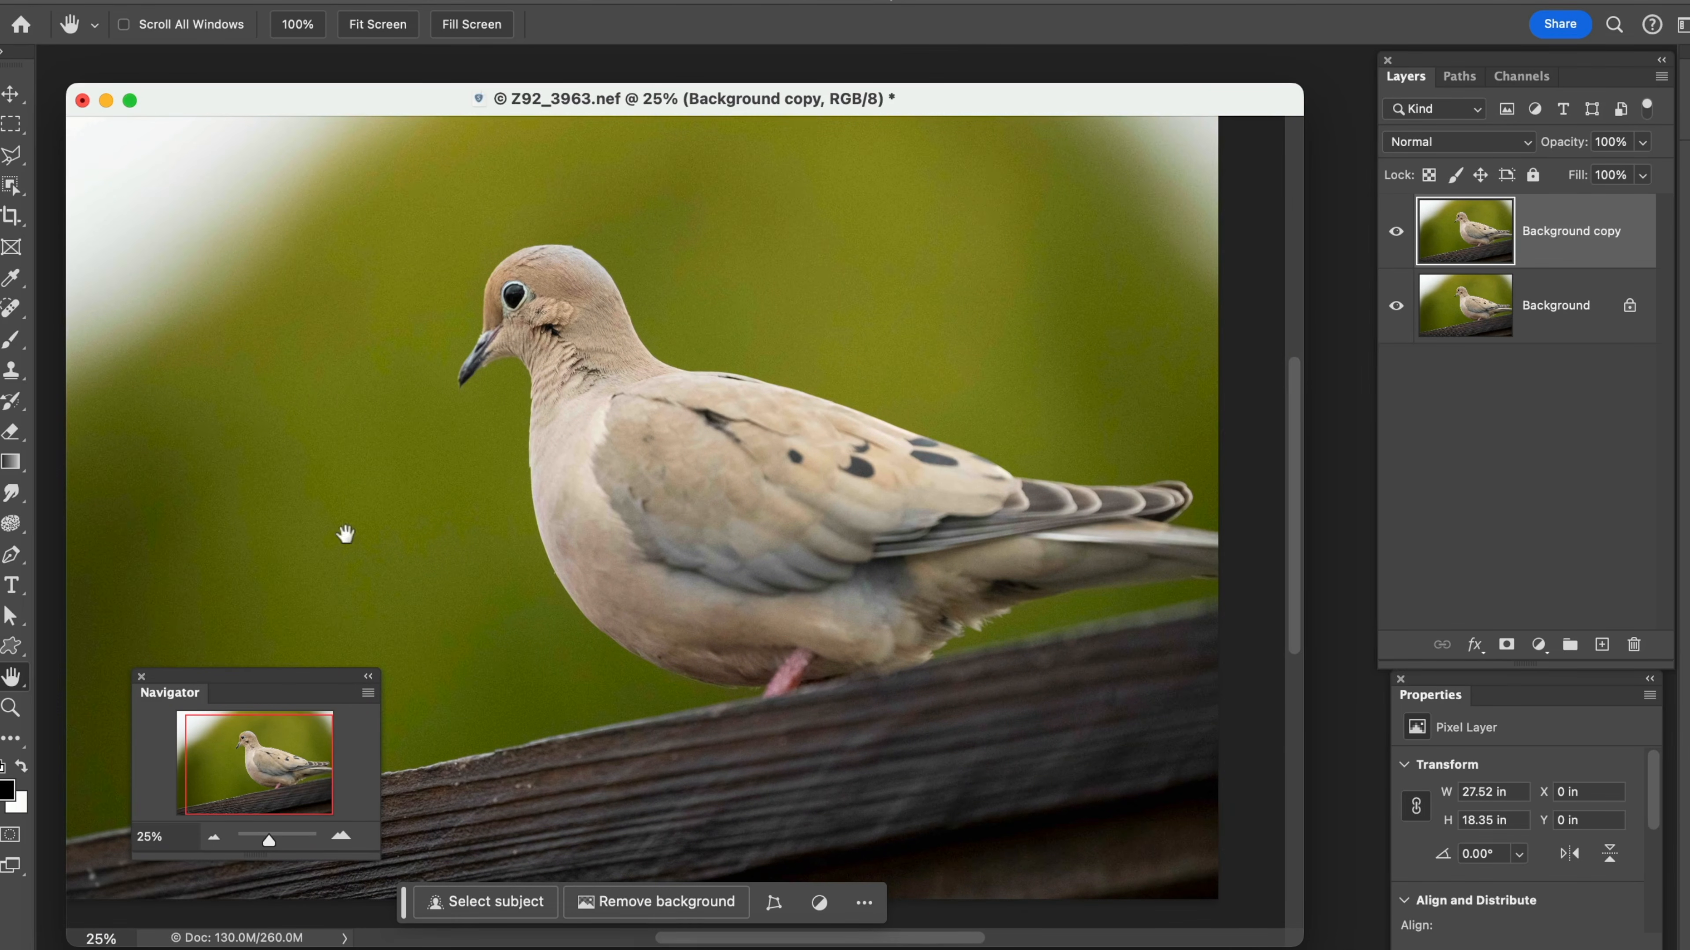
left_click_drag(667, 517, 763, 536)
key("space")
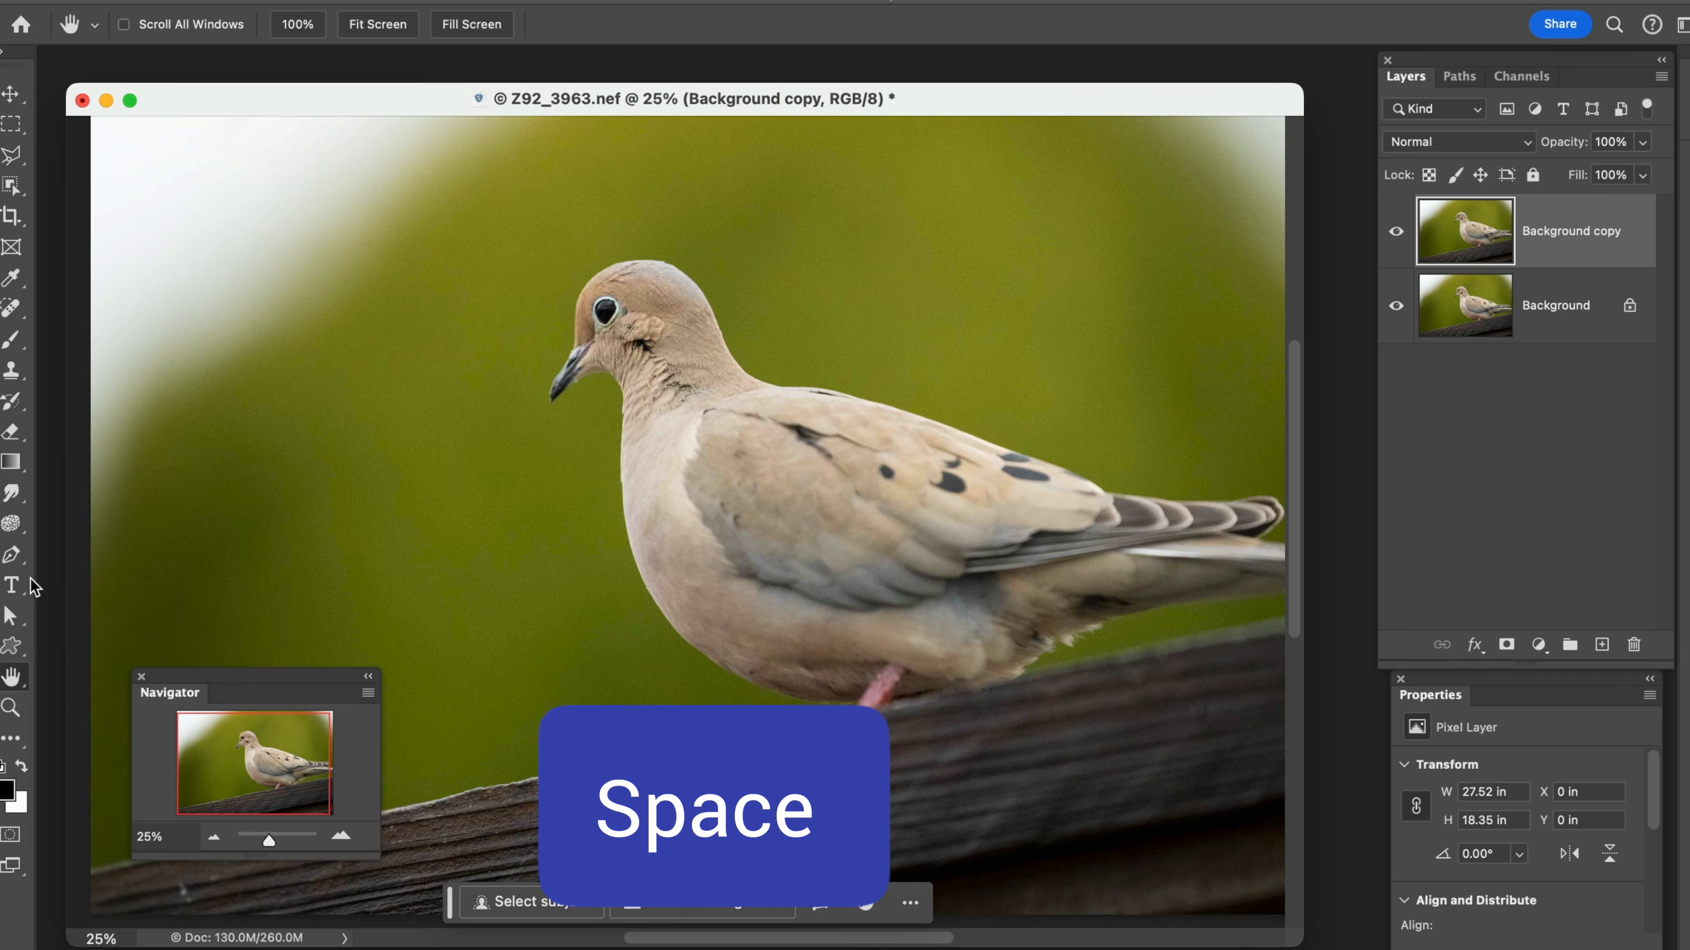
Pan the photo temporarily while the Sponge tool is active, and switch back to the Hand tool
left_click(12, 585)
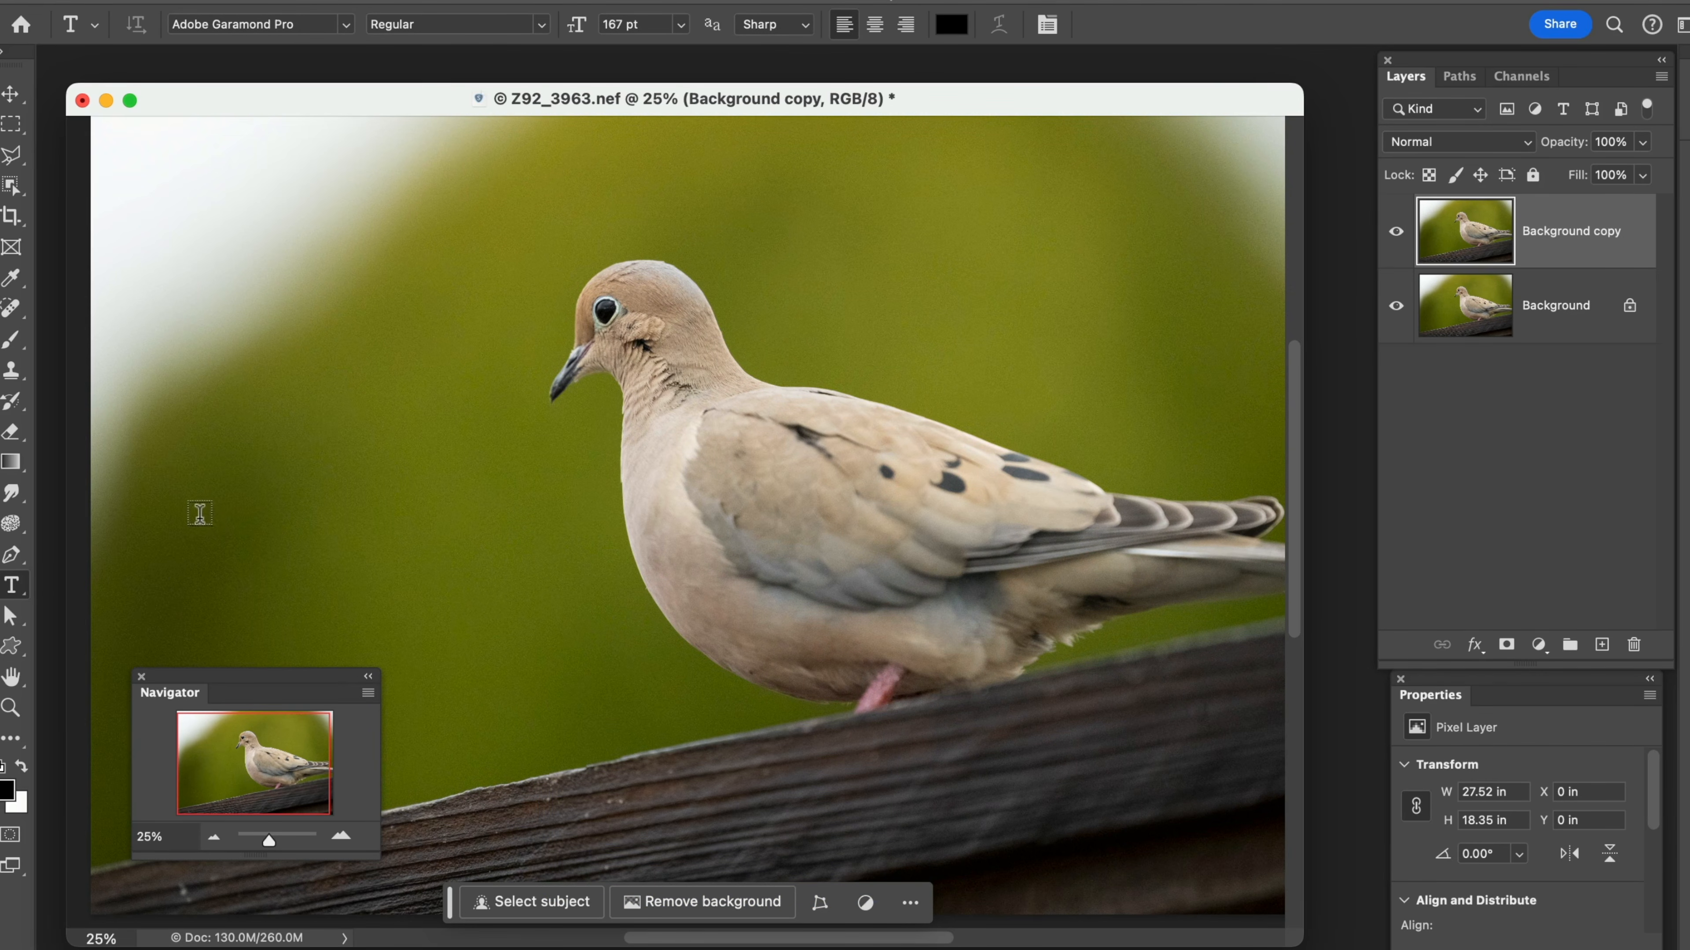
left_click(11, 524)
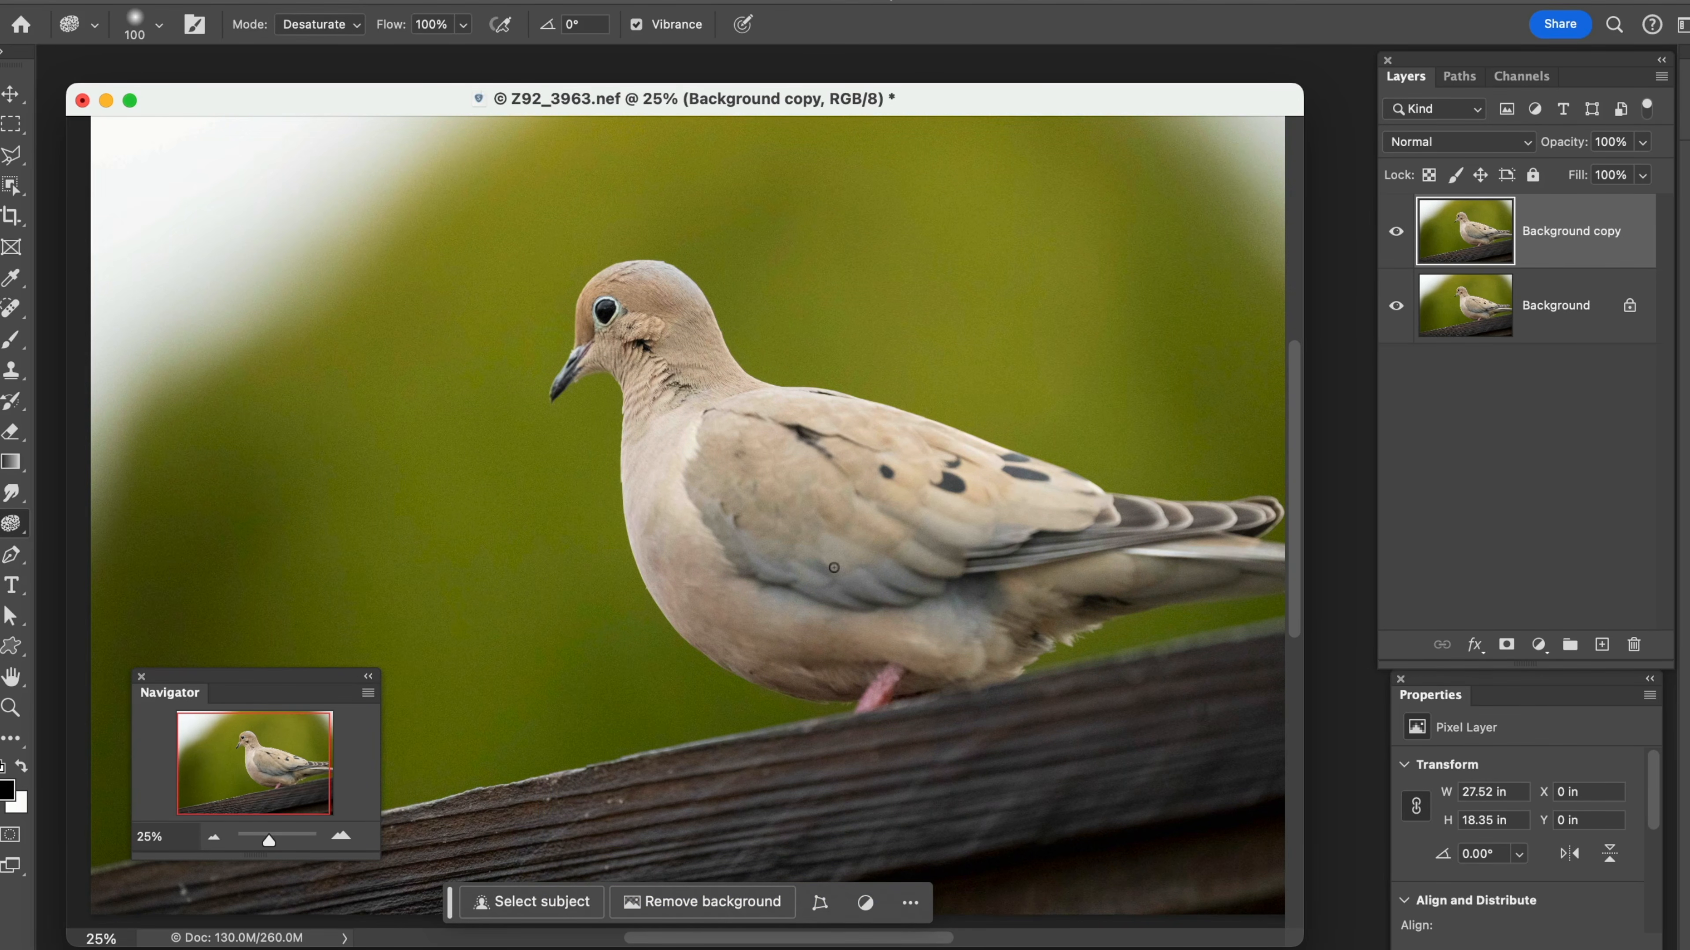
key("space")
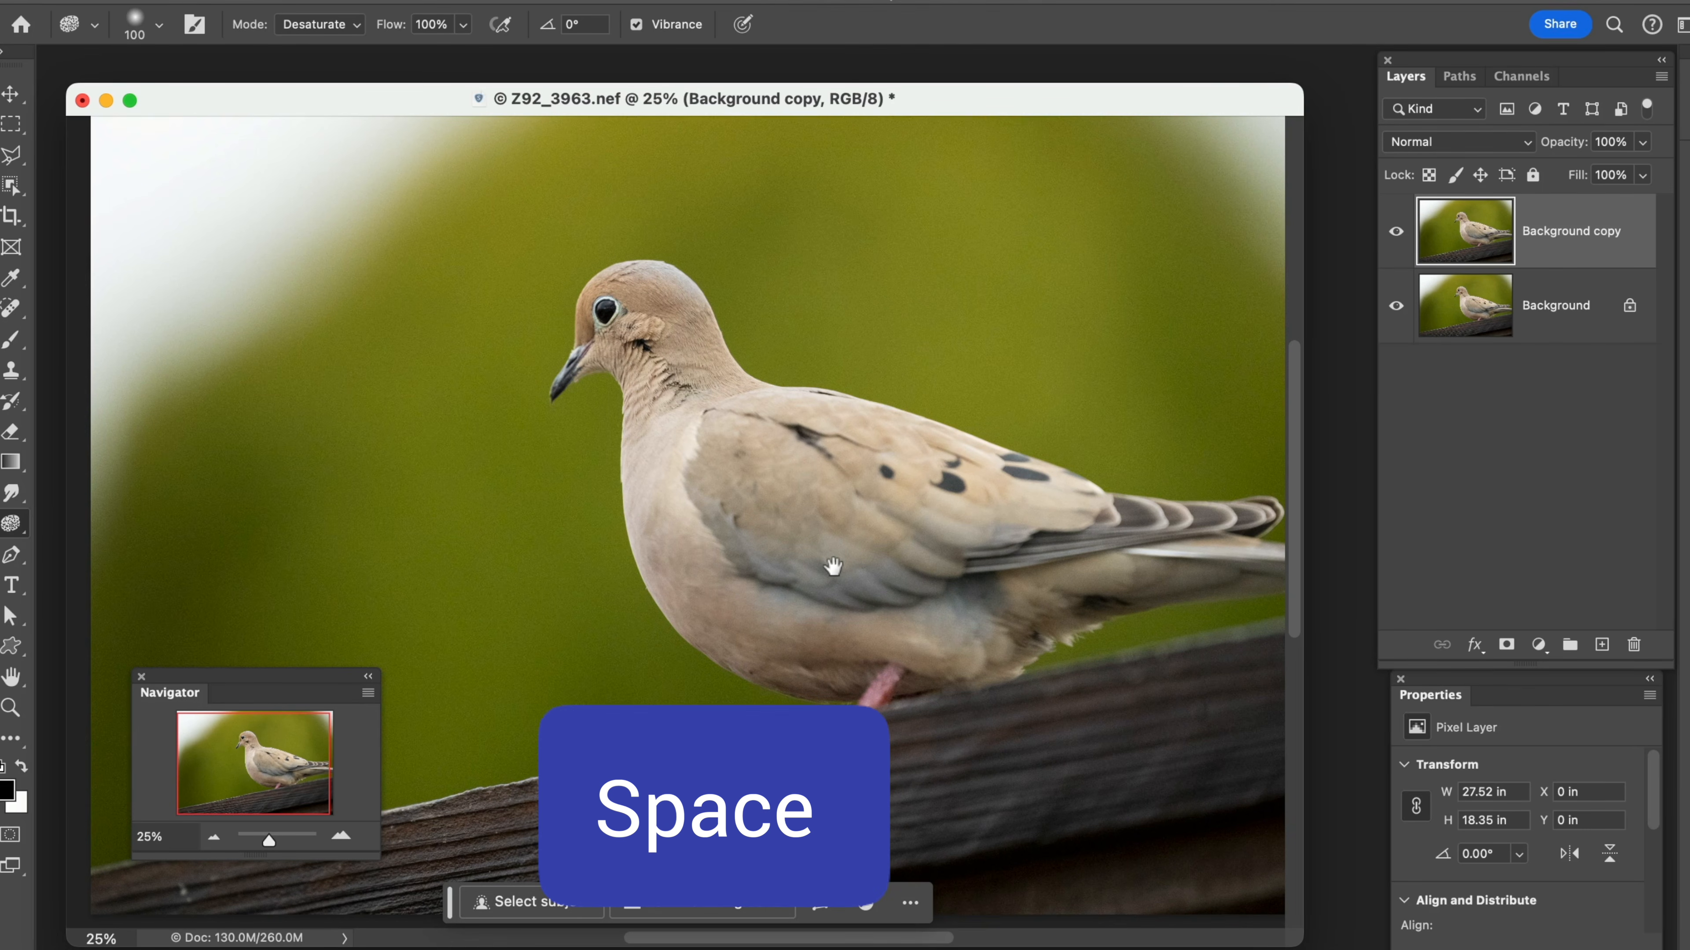
mouse_move(832, 567)
left_mouse_down()
mouse_move(769, 479)
mouse_move(883, 483)
mouse_move(865, 570)
left_mouse_up()
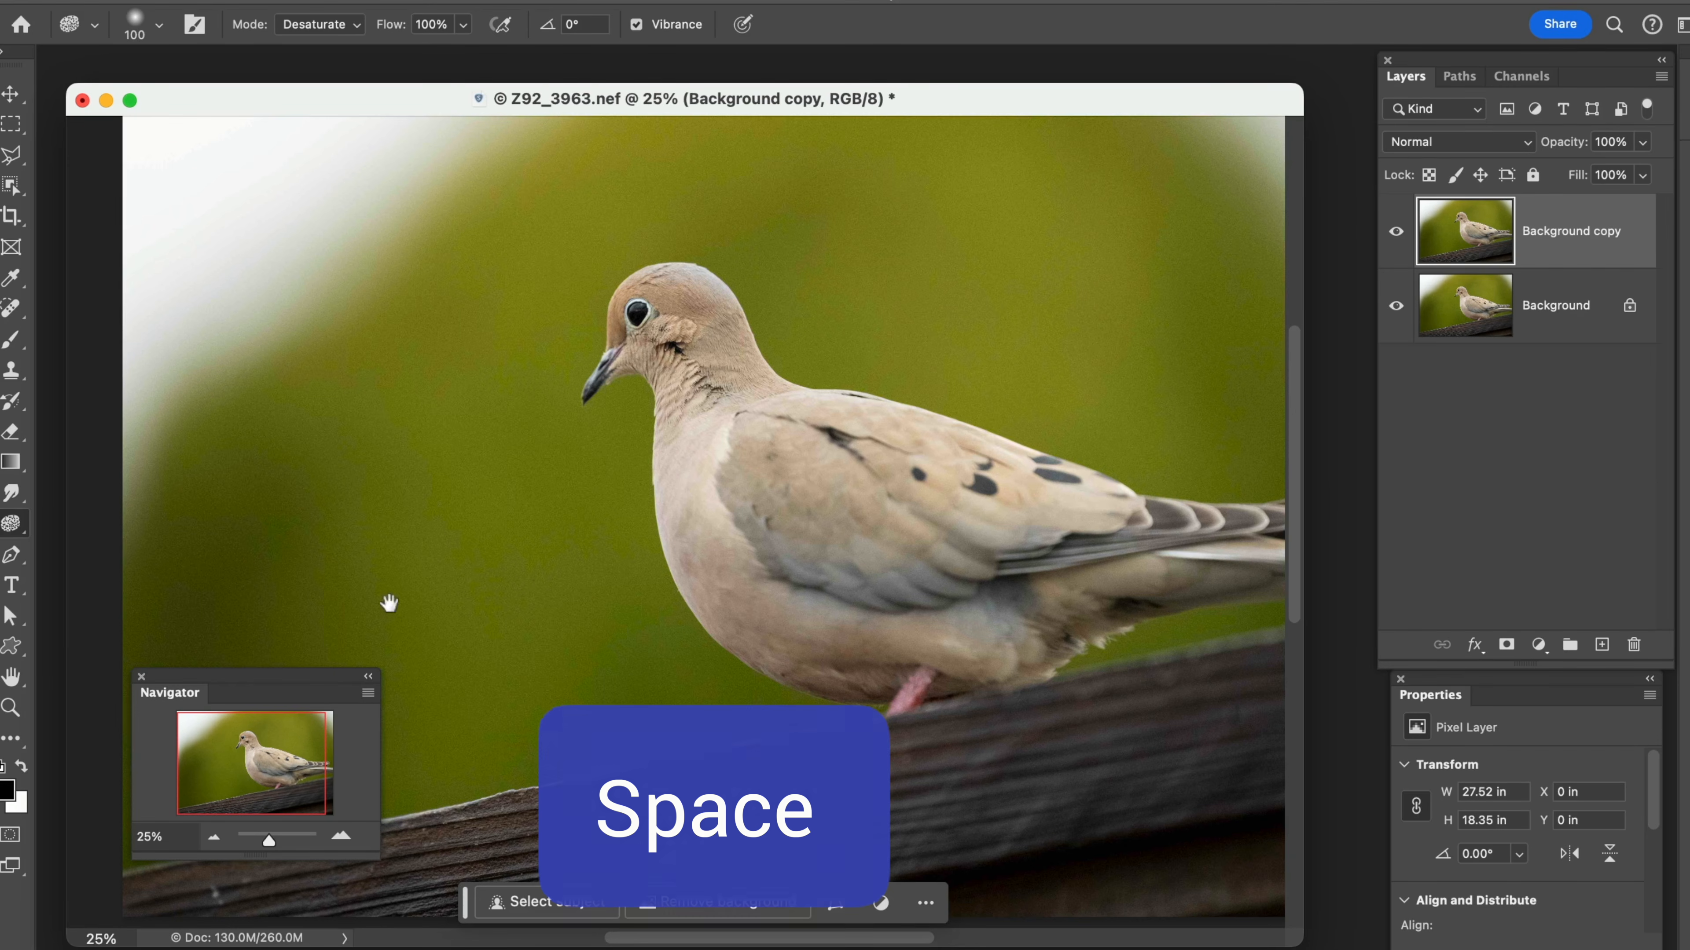
left_click(12, 685)
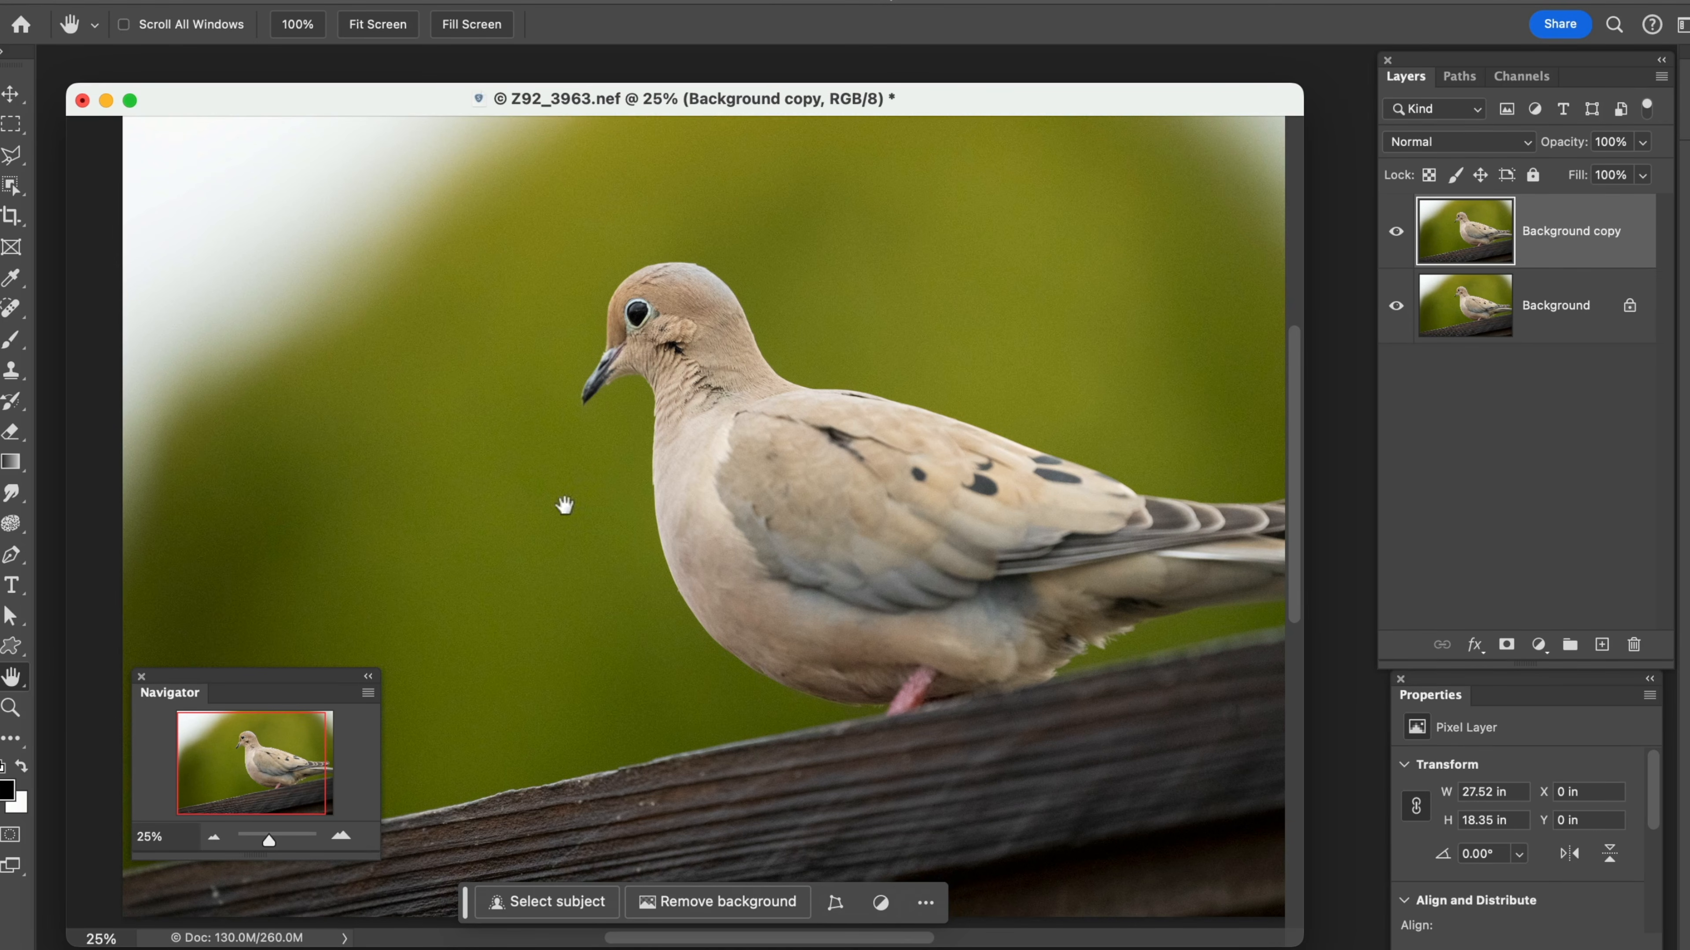
Magnify the photo to 100% with the Zoom tool and centre the view on the dove's head
left_click(11, 708)
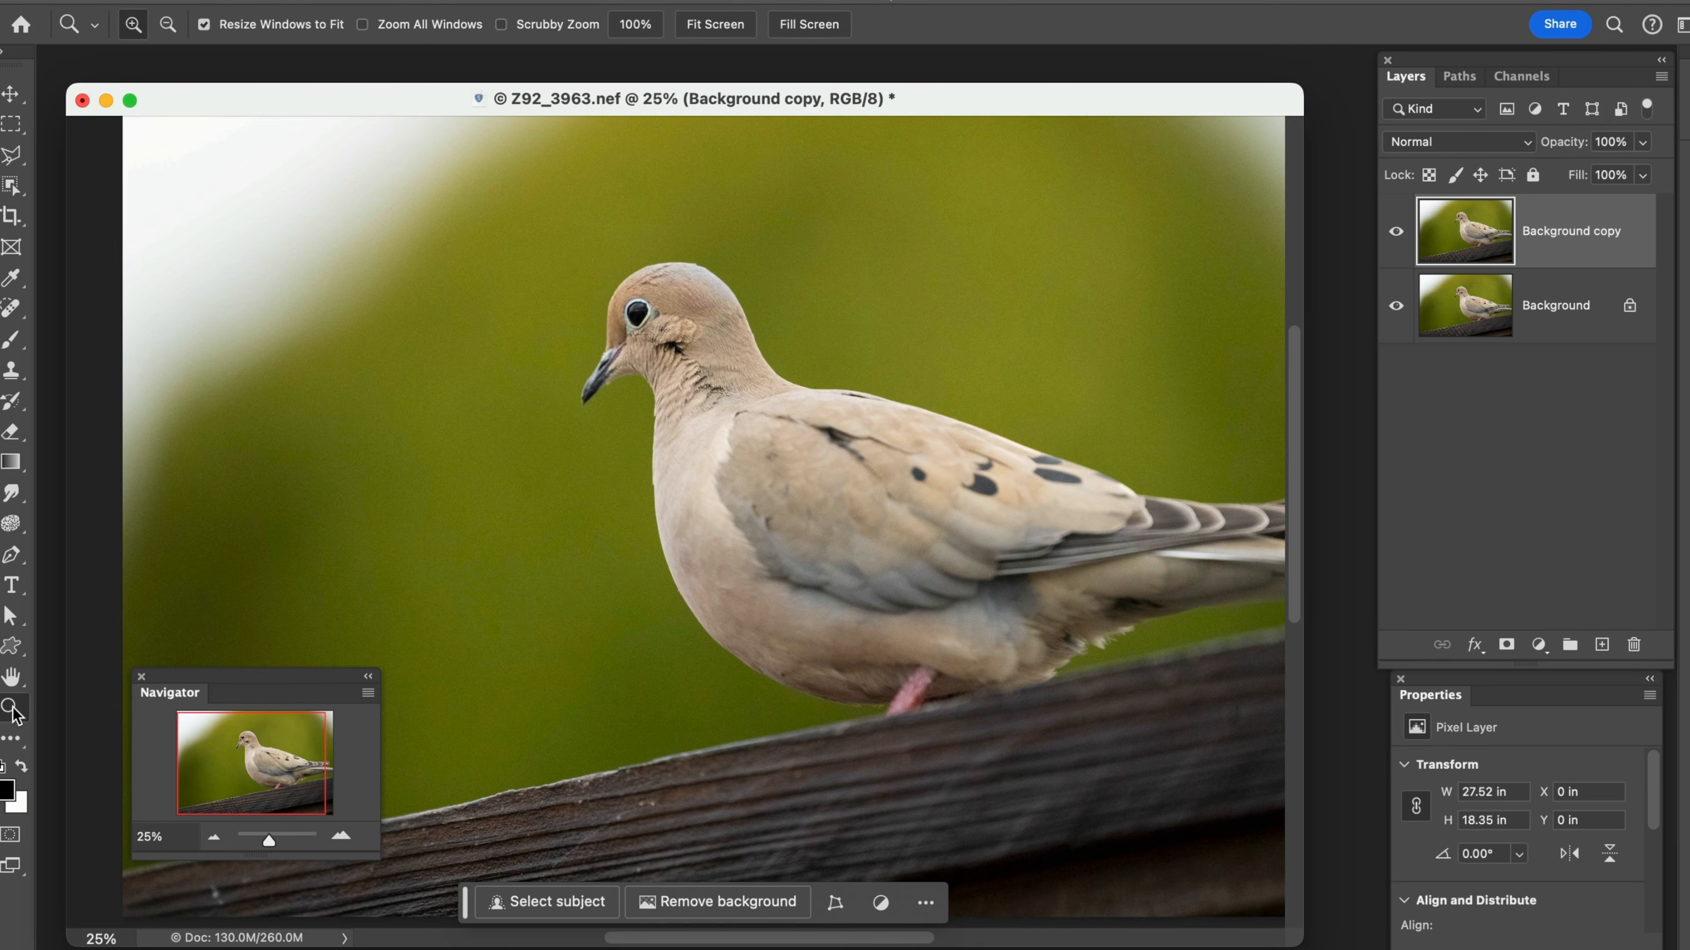
left_click(603, 471)
left_click(601, 468)
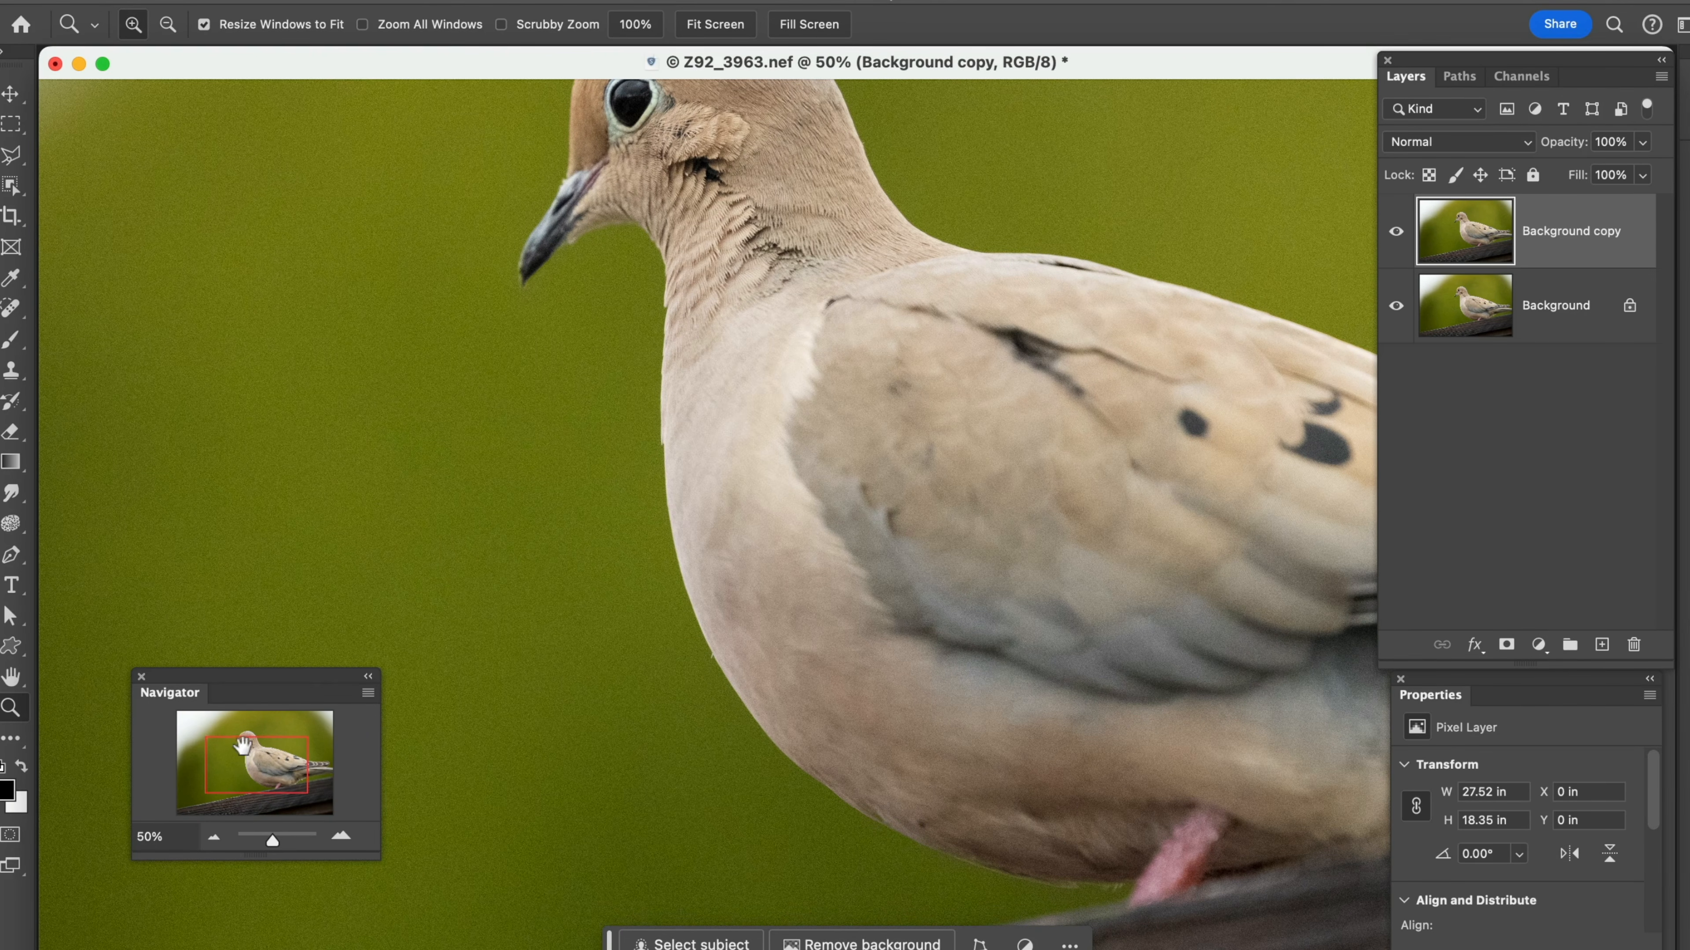
left_click(592, 625)
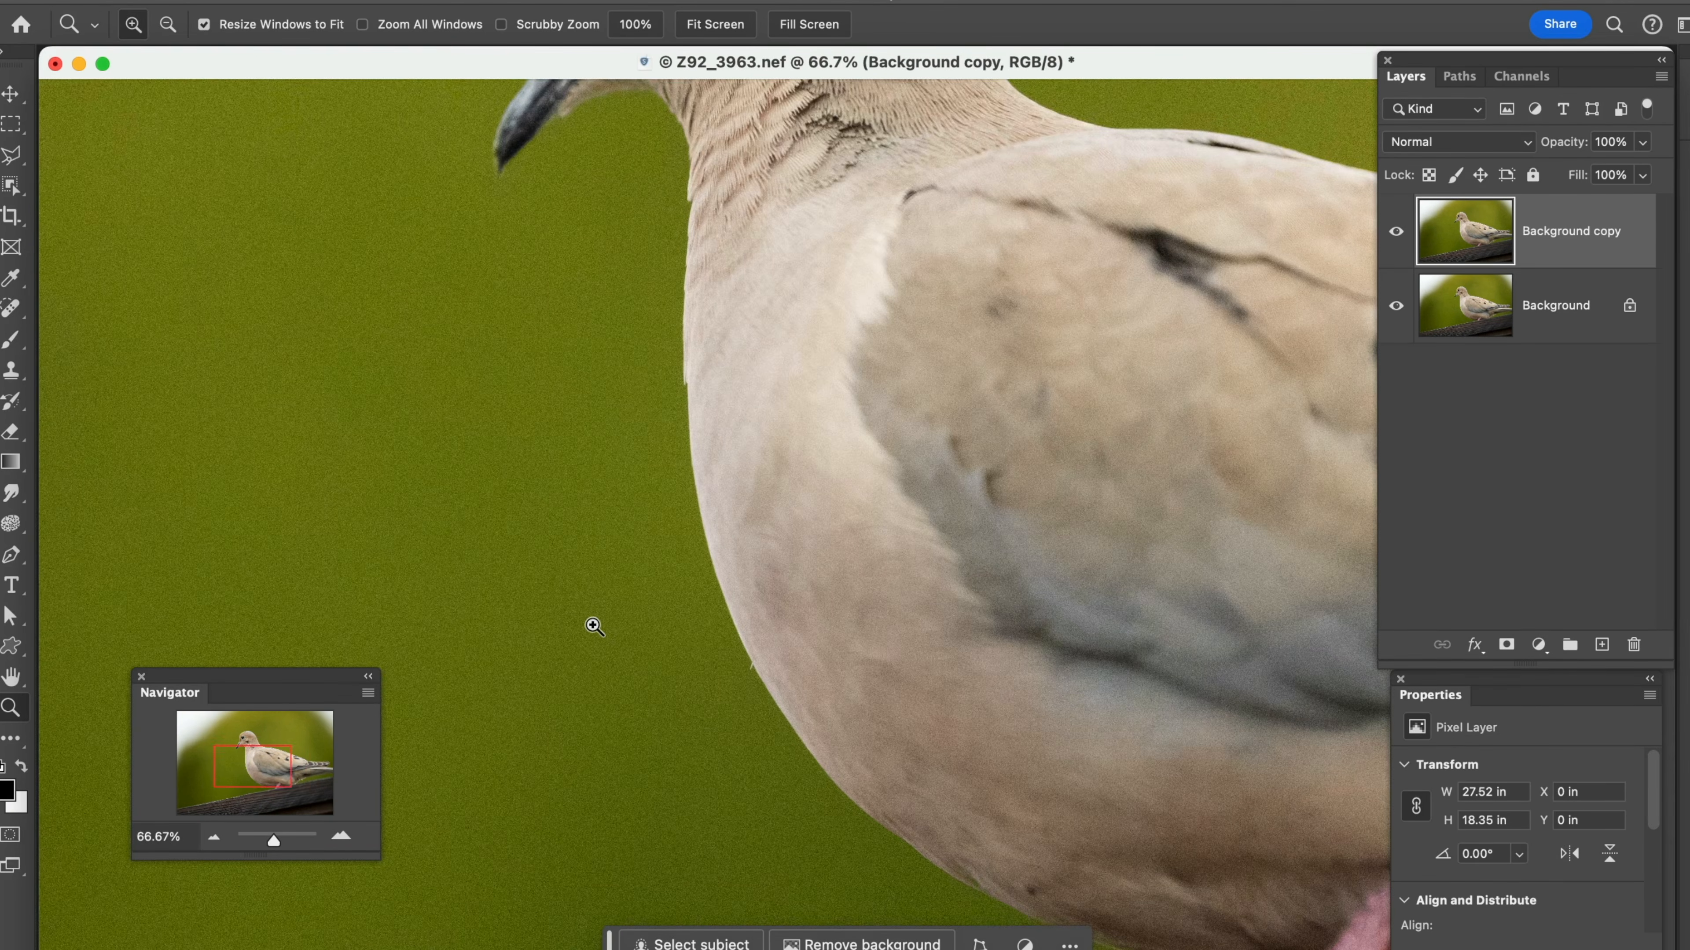
left_click(592, 625)
left_click_drag(255, 768, 260, 747)
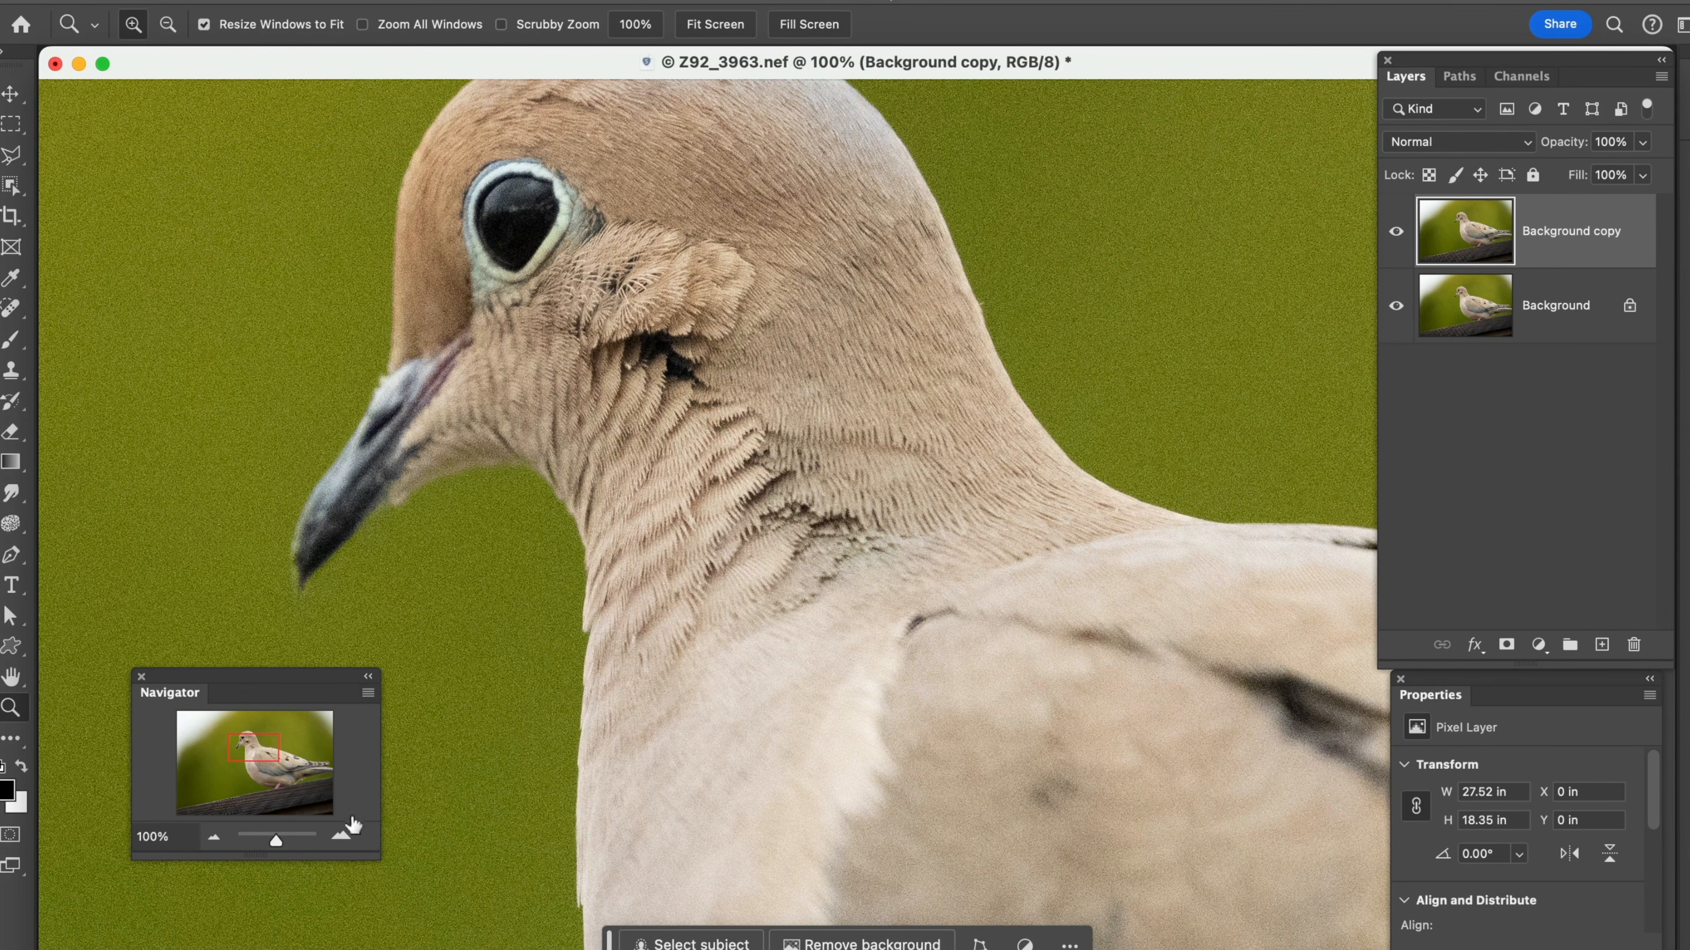
Zoom the photo out to 4.29% with the Navigator, and enlarge it back to 25% with the Zoom tool
left_click_drag(268, 854, 265, 855)
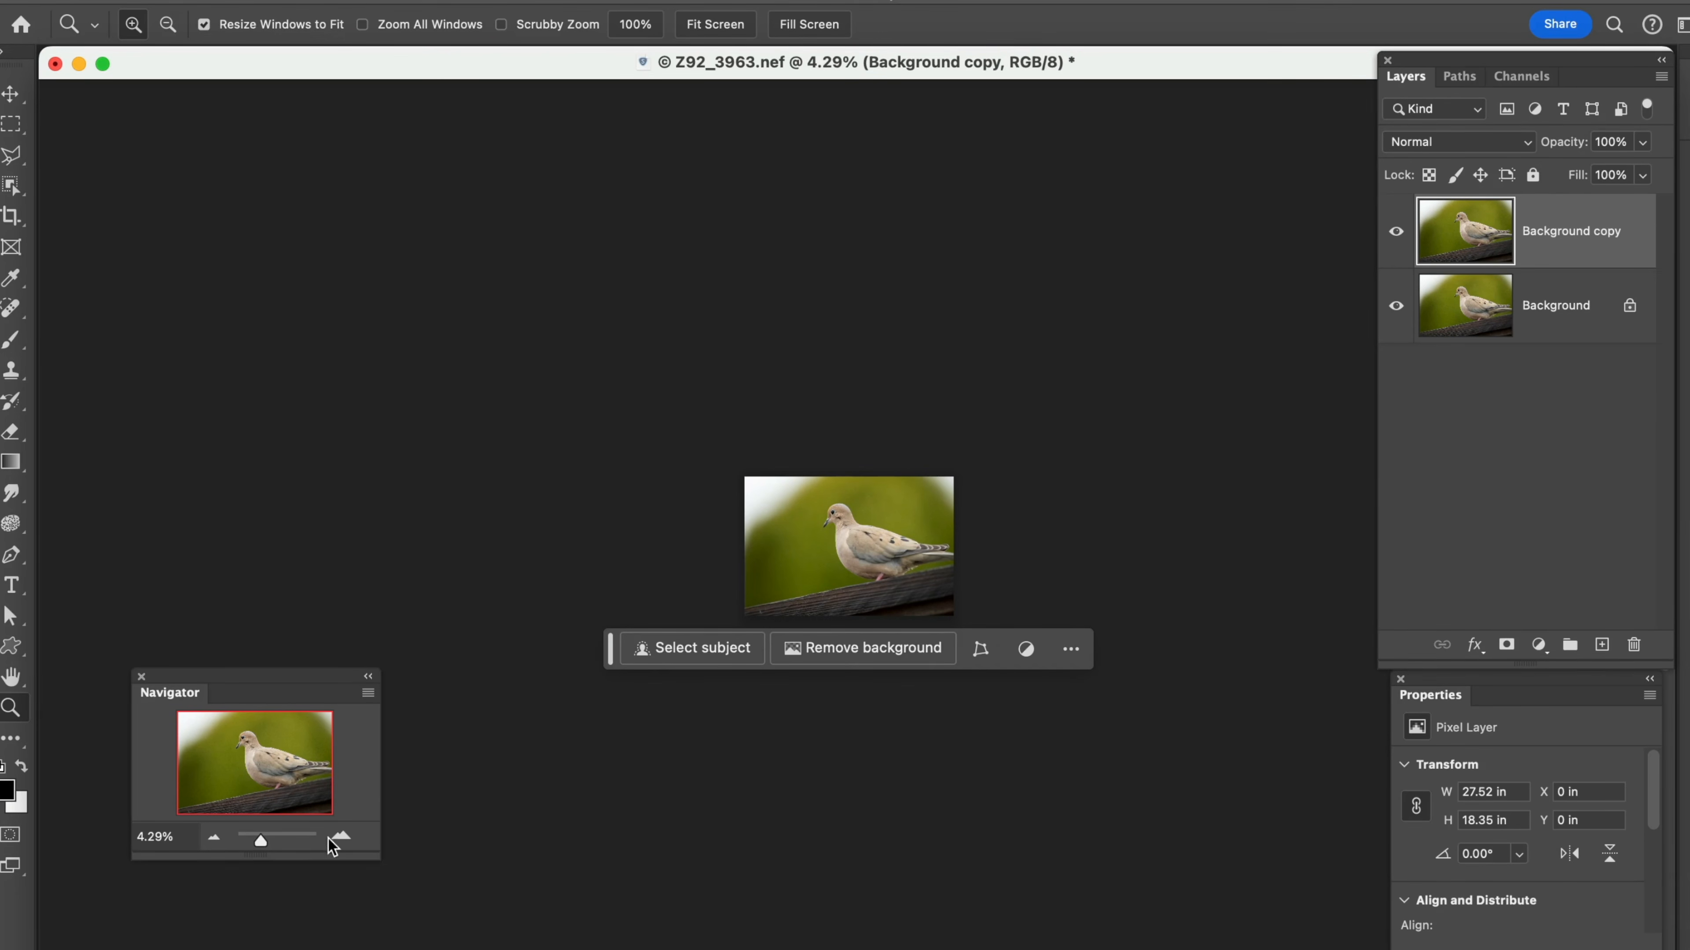
left_click(852, 557)
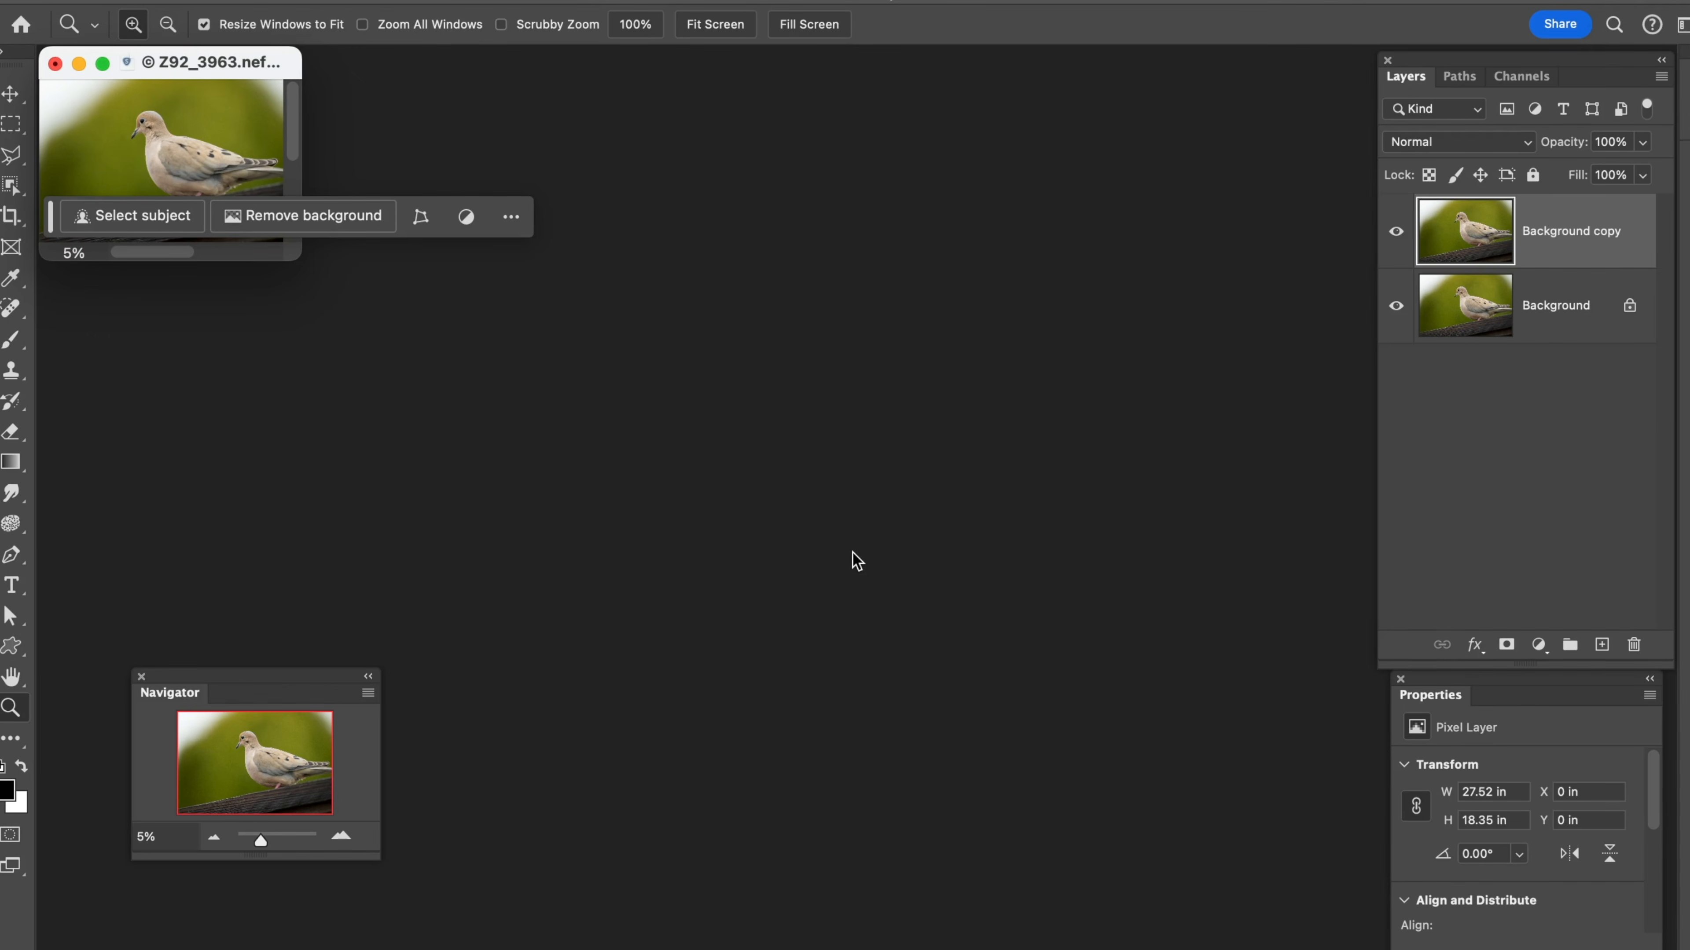
left_click(179, 144)
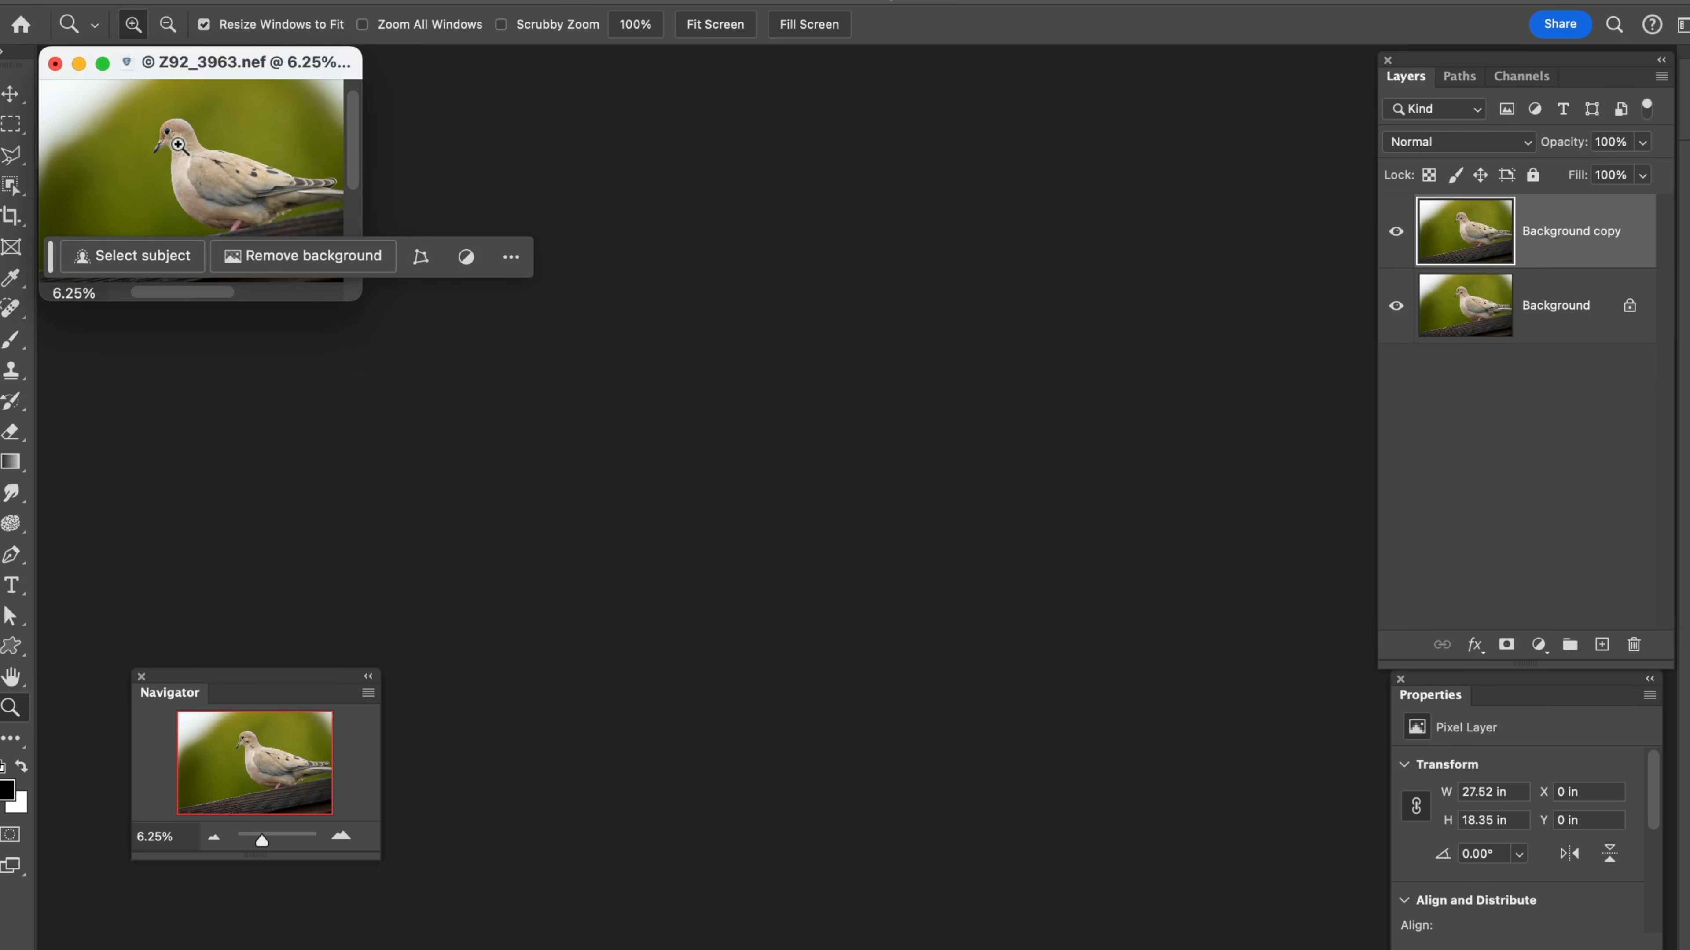
left_click(178, 145)
left_click(179, 145)
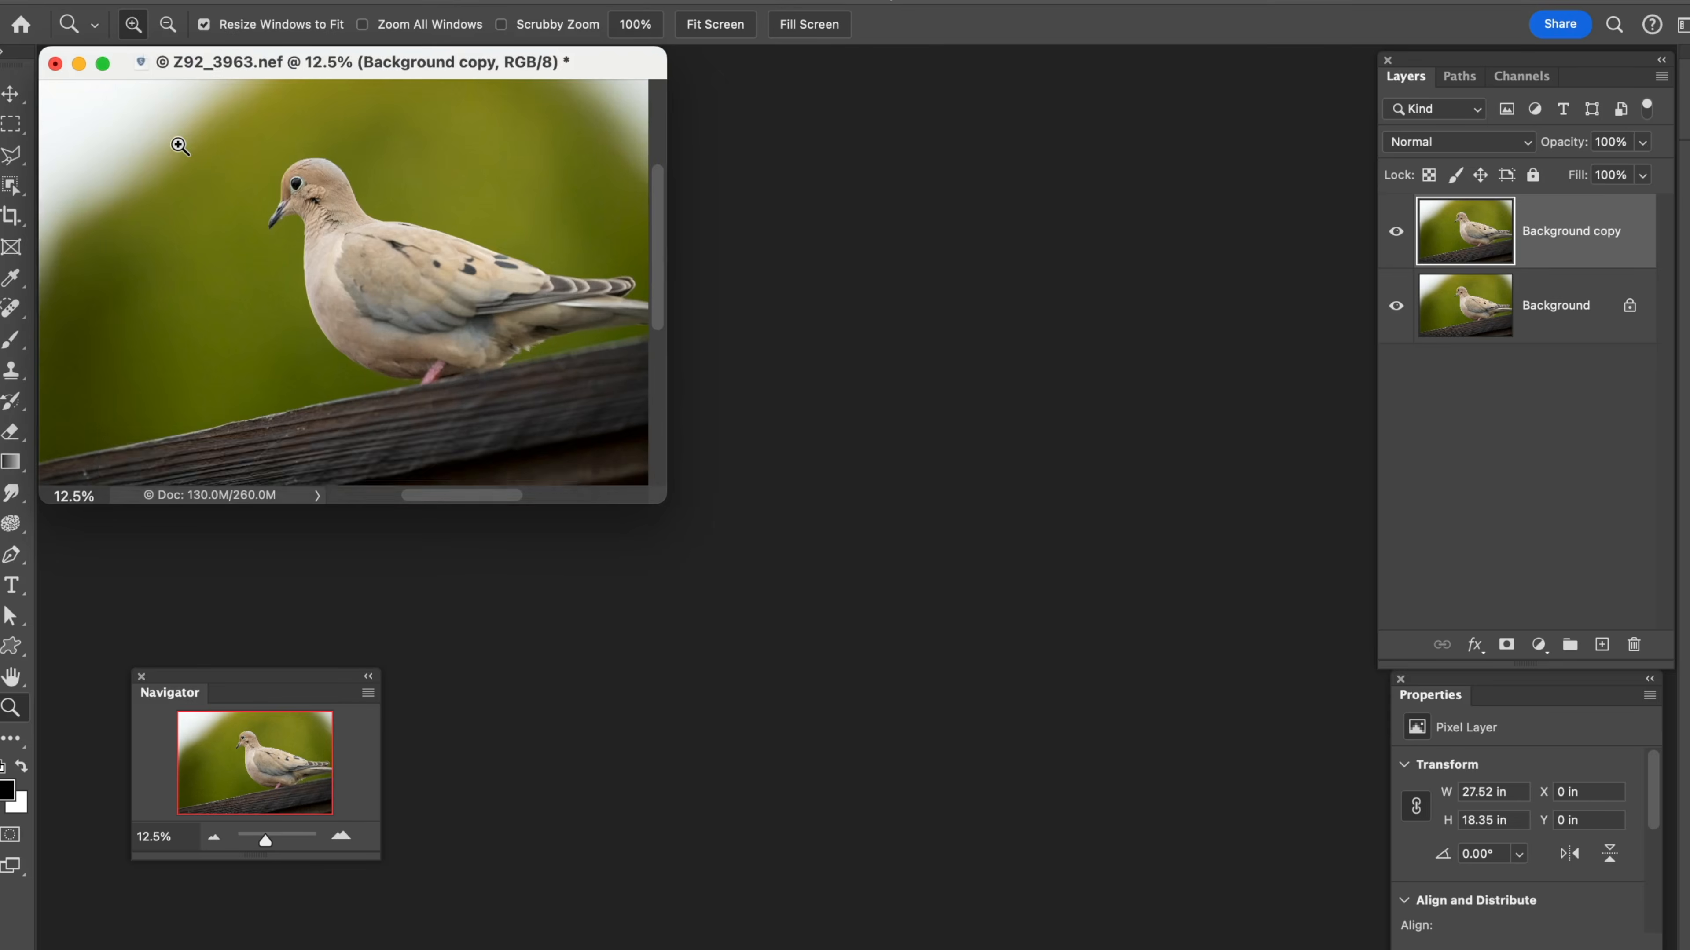
left_click(180, 145)
left_click(180, 146)
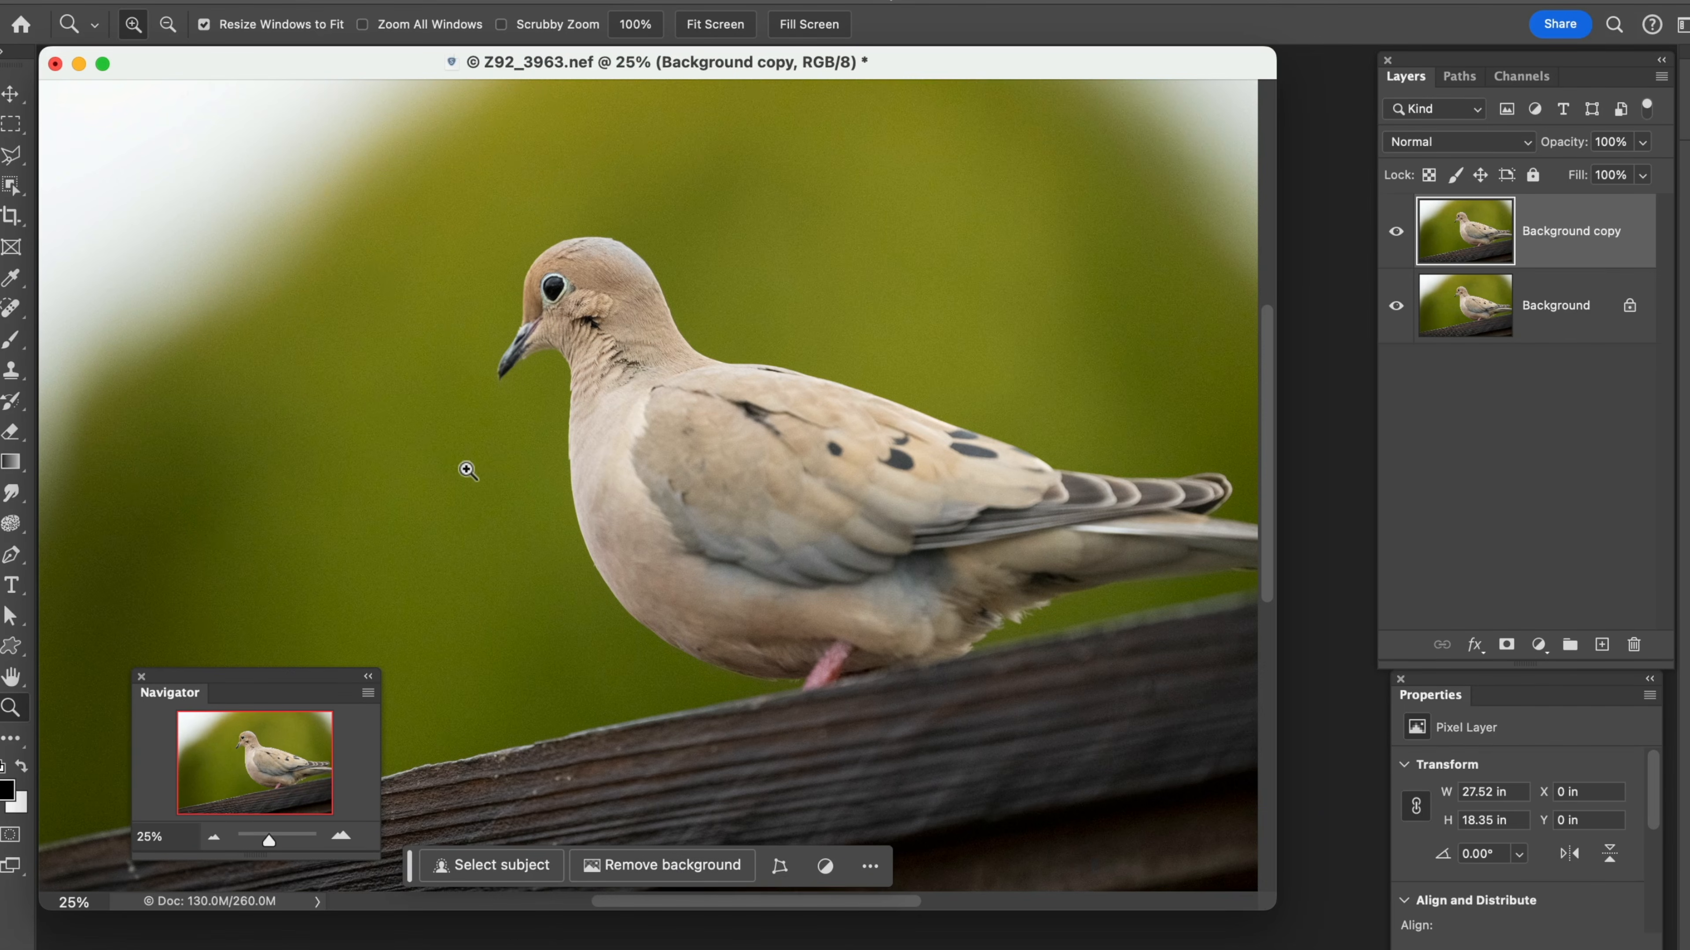
Zoom to 50%, move the view up to the dove's head, and adjust the magnification to 27.3% with the Navigator
left_click(515, 491)
left_click(515, 490)
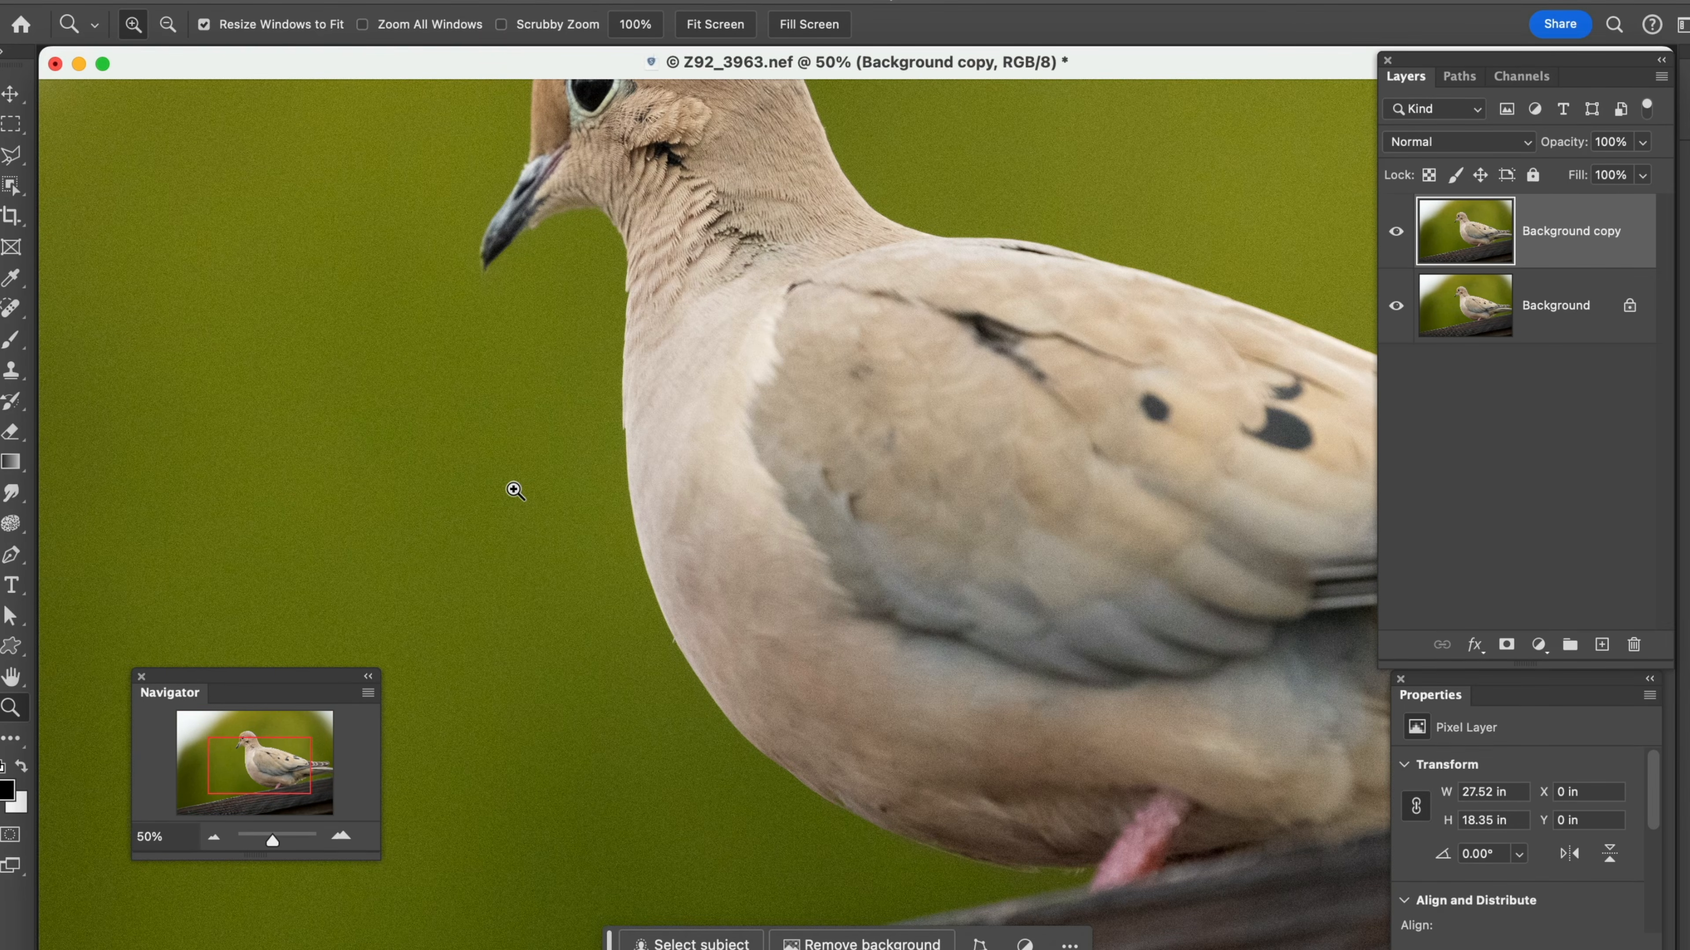
left_click_drag(243, 764, 240, 738)
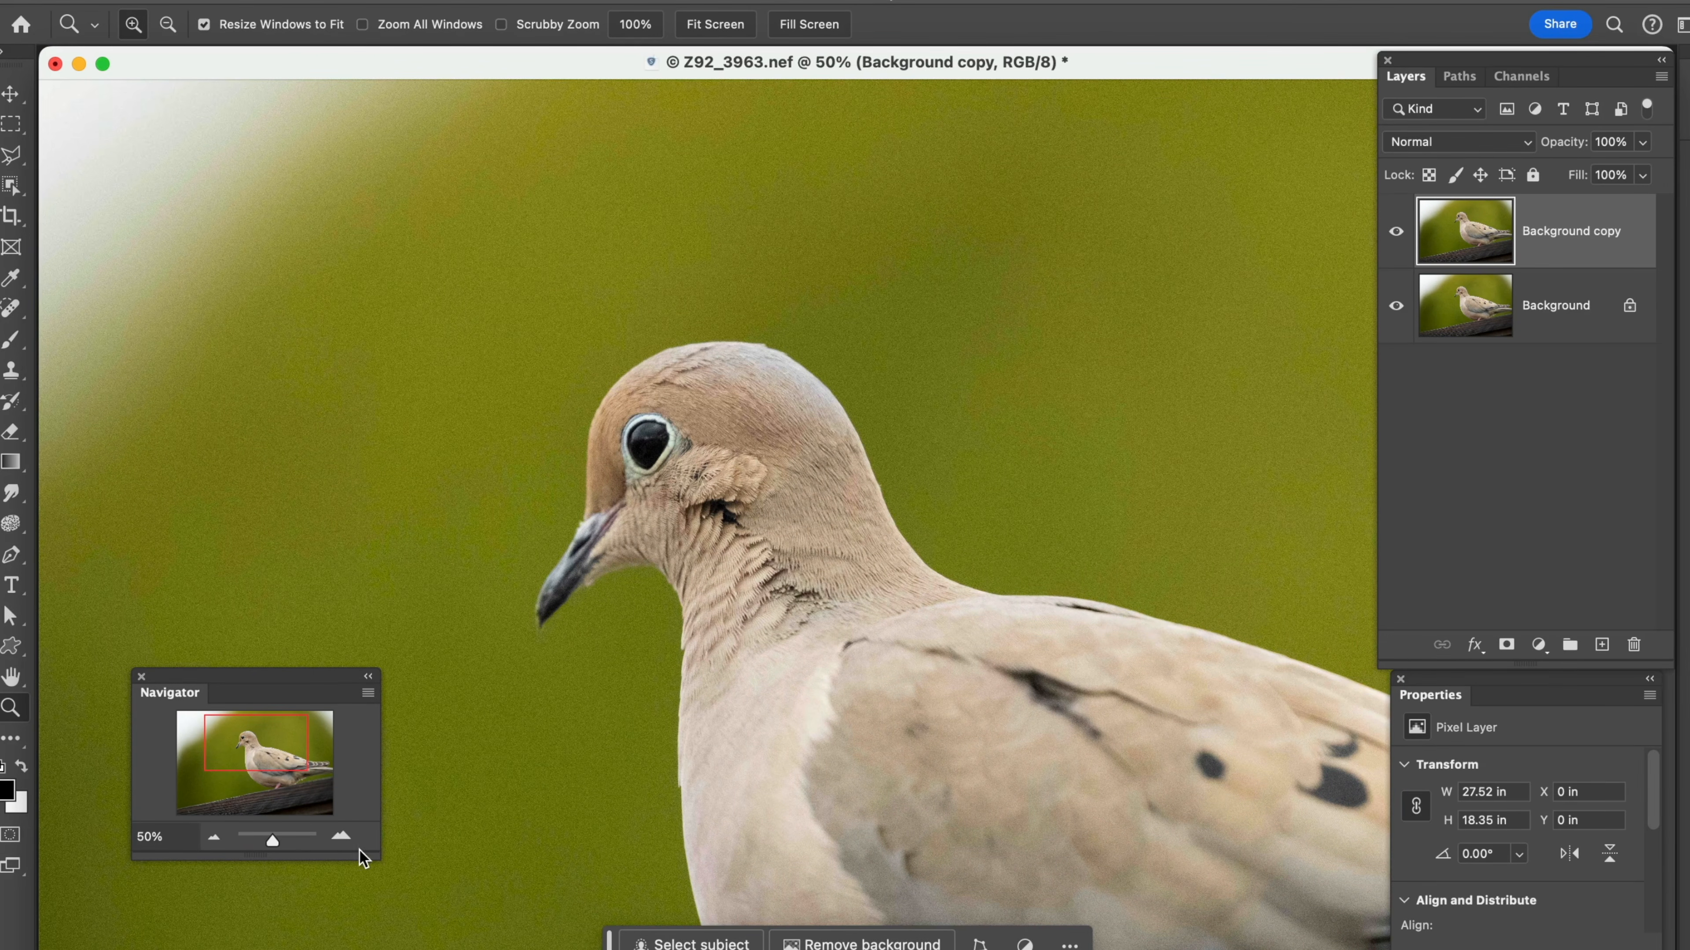
left_click(340, 837)
left_click(338, 836)
left_click(338, 836)
left_click_drag(277, 842, 270, 843)
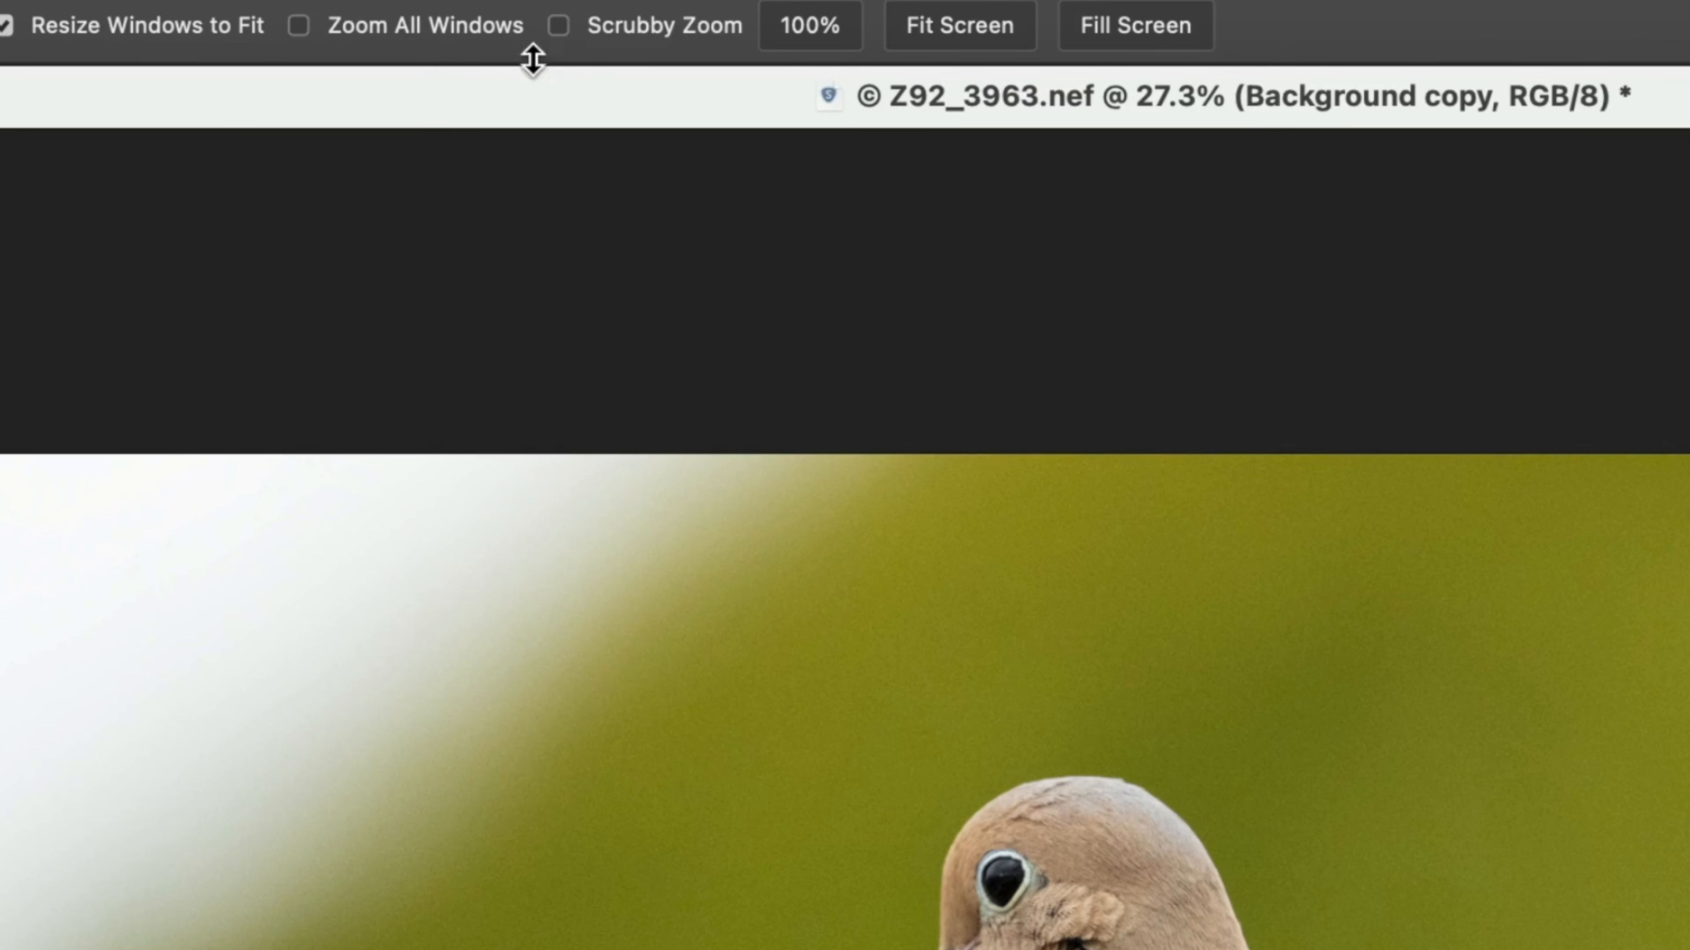
Enable Scrubby Zoom and use it to zoom in and out around the area beside the dove's head
left_click(559, 25)
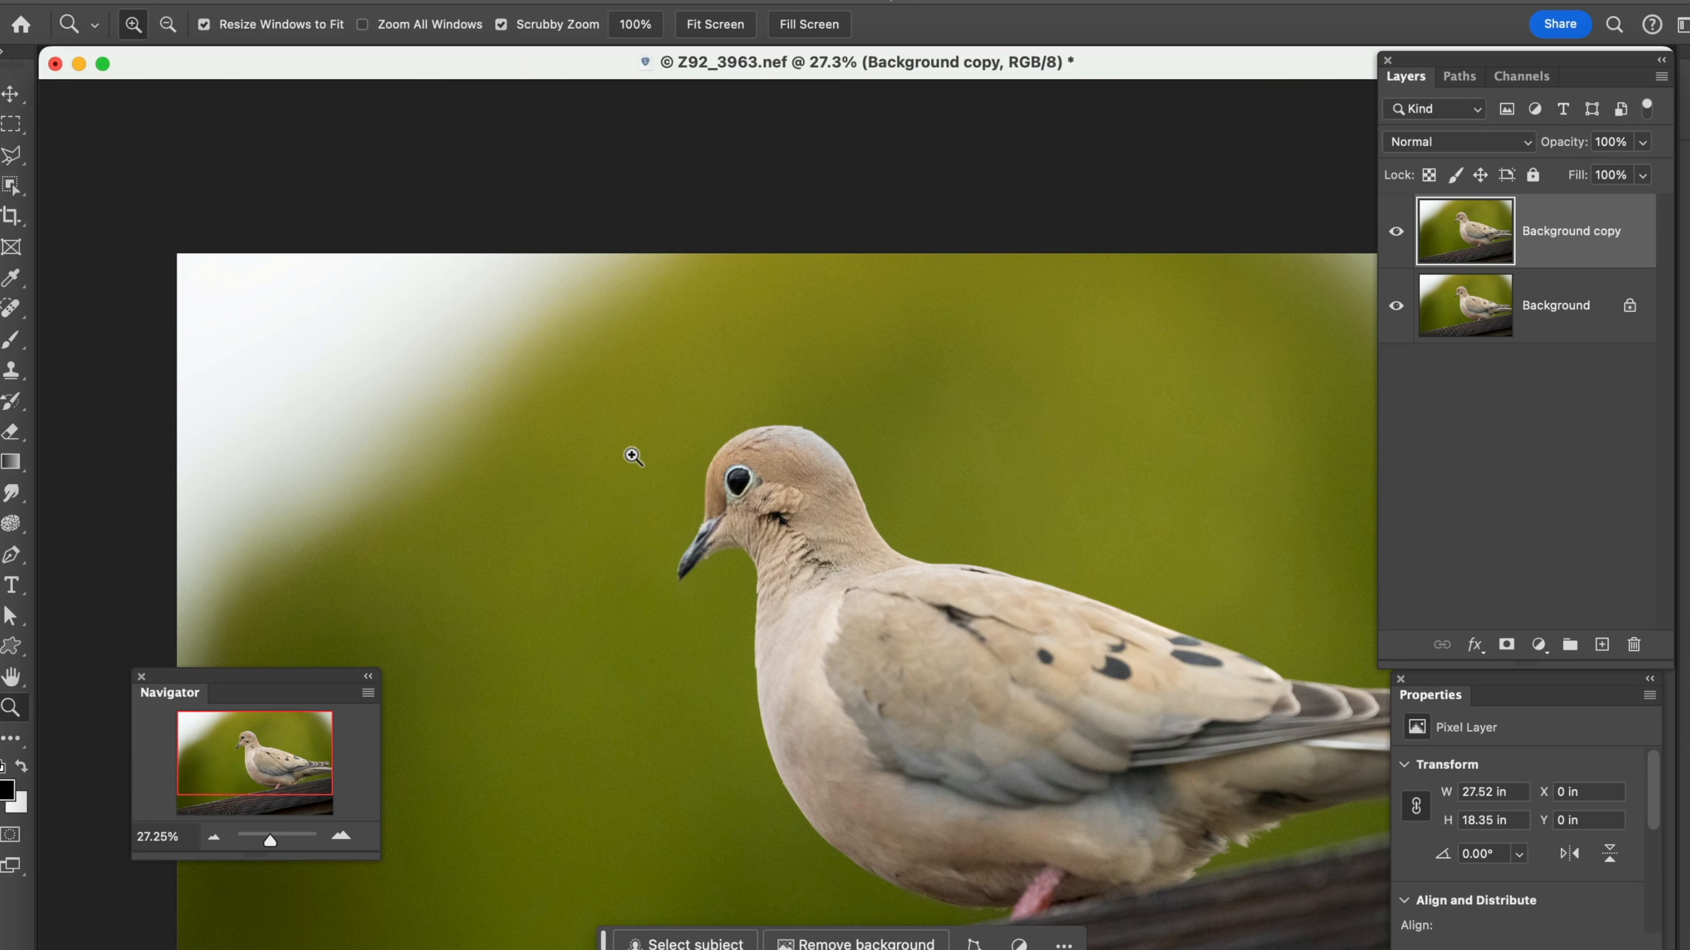
left_click_drag(632, 457, 632, 457)
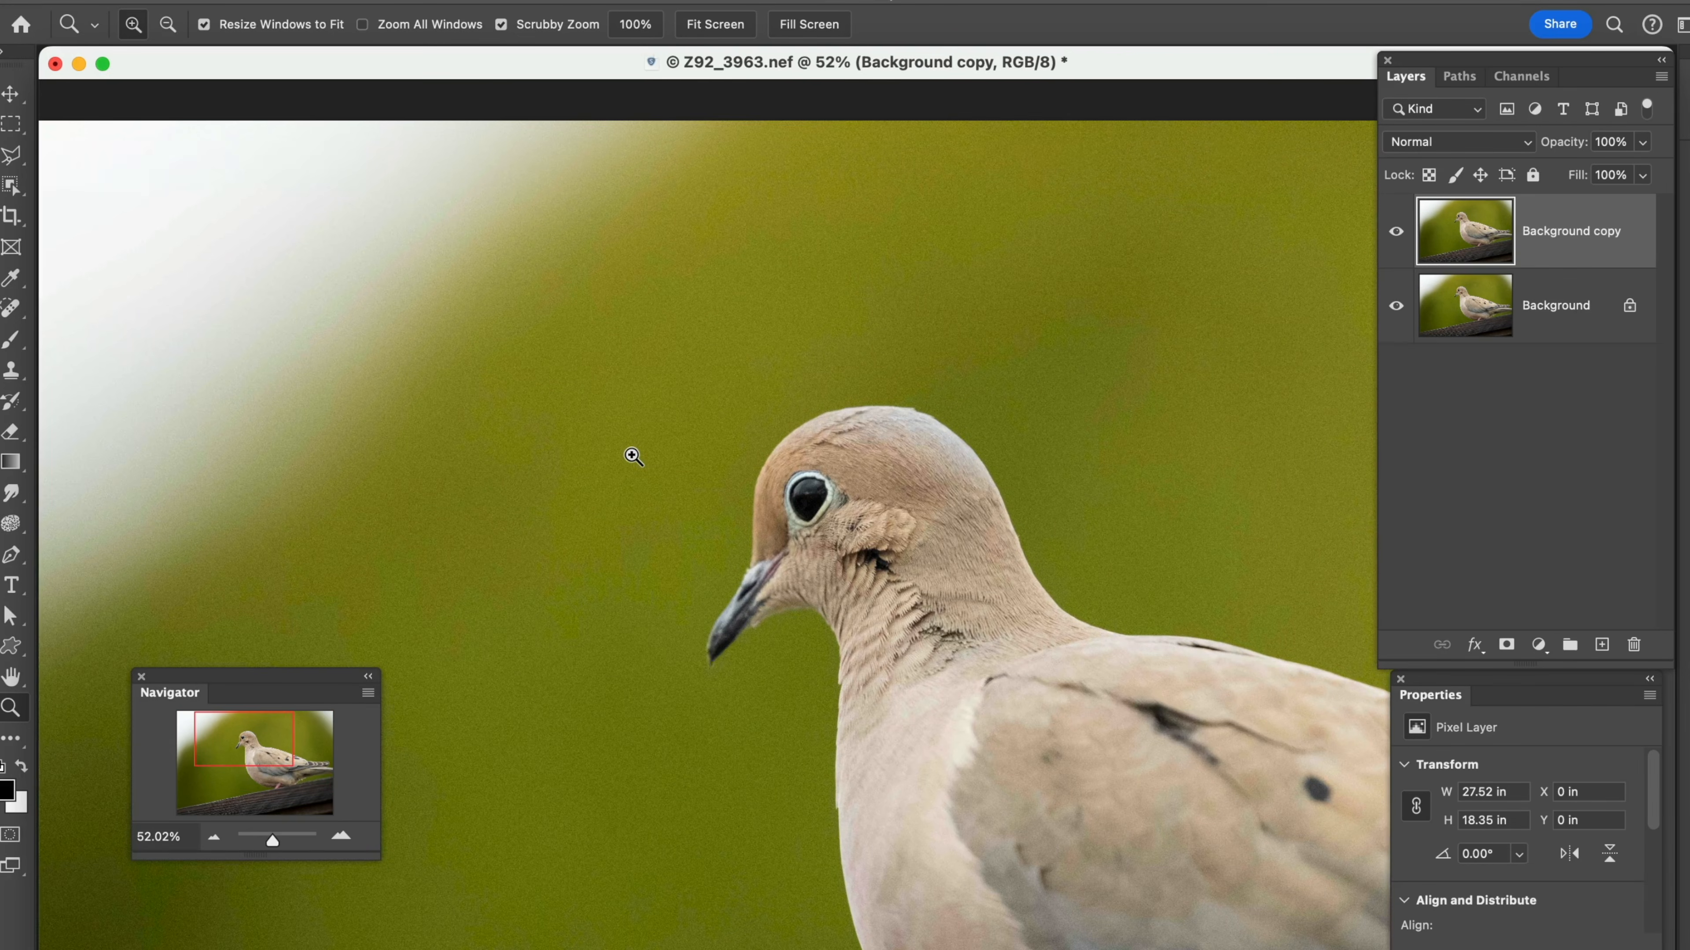
left_click(632, 457)
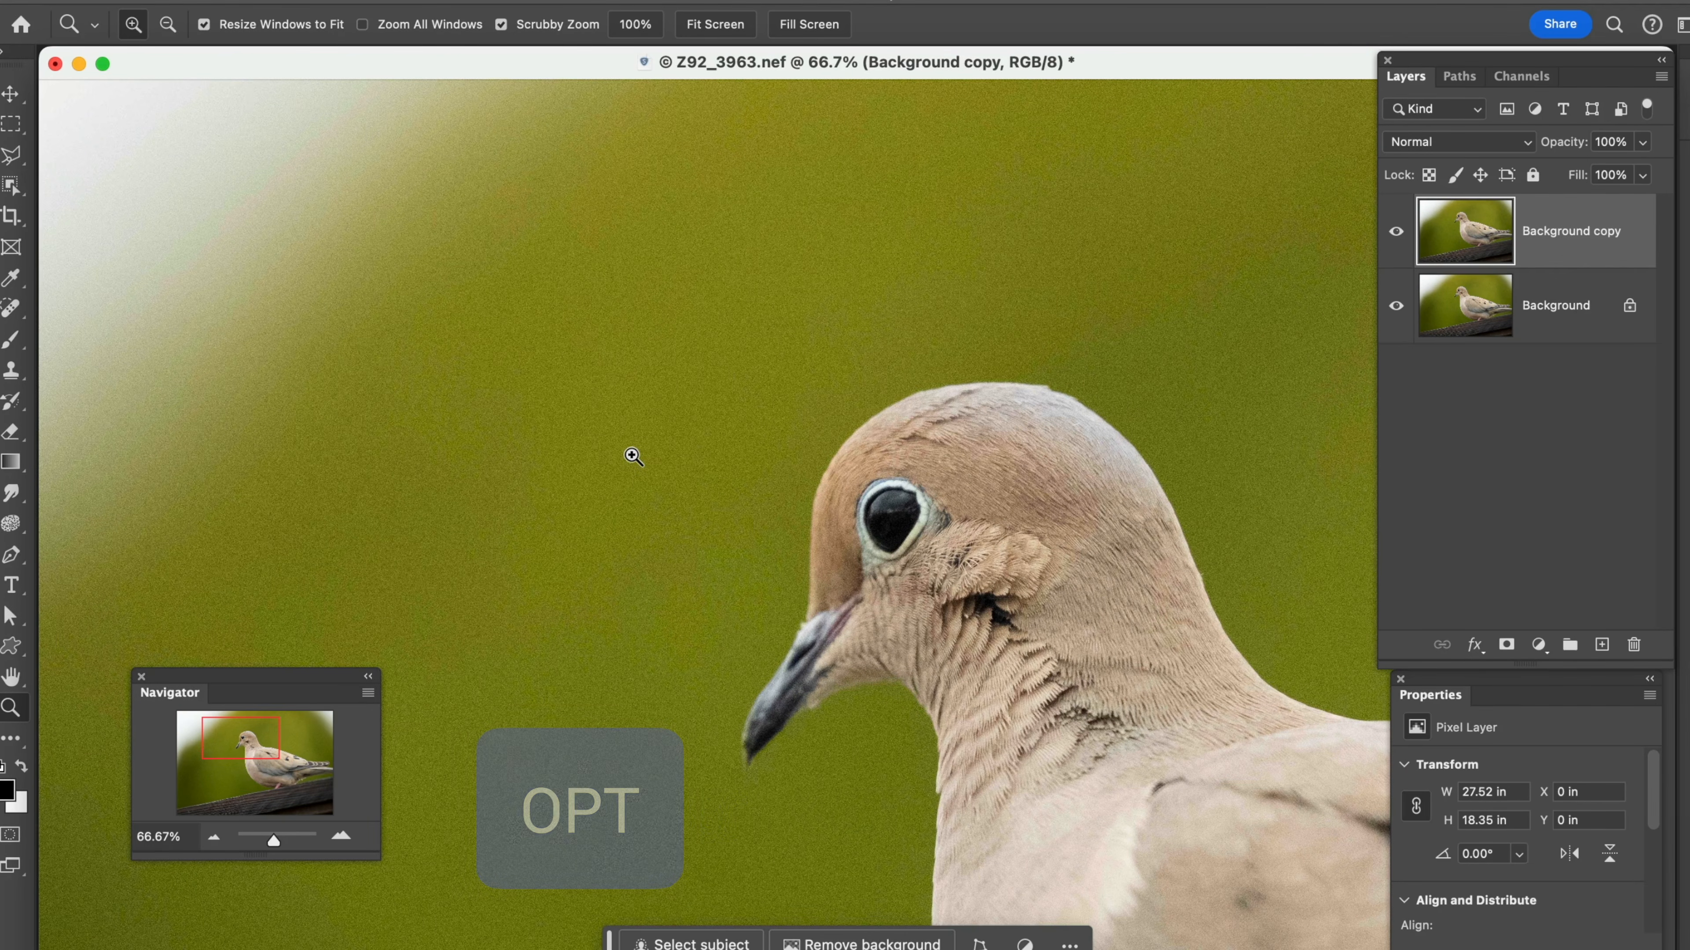
key("alt")
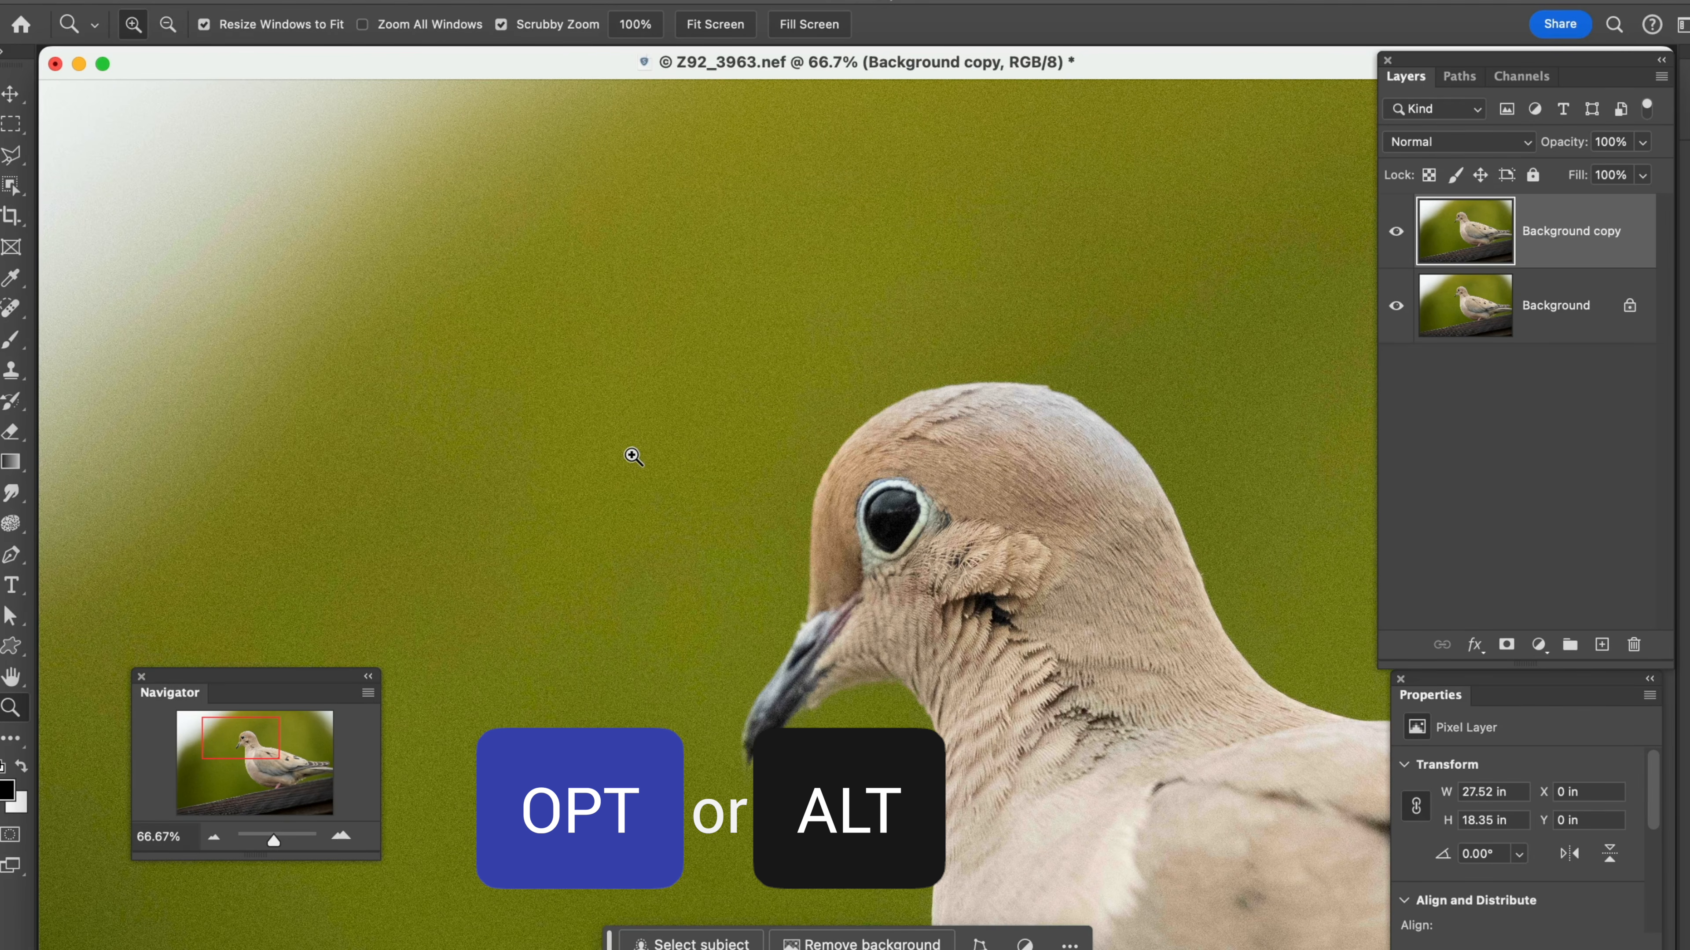
left_click(632, 457, "alt")
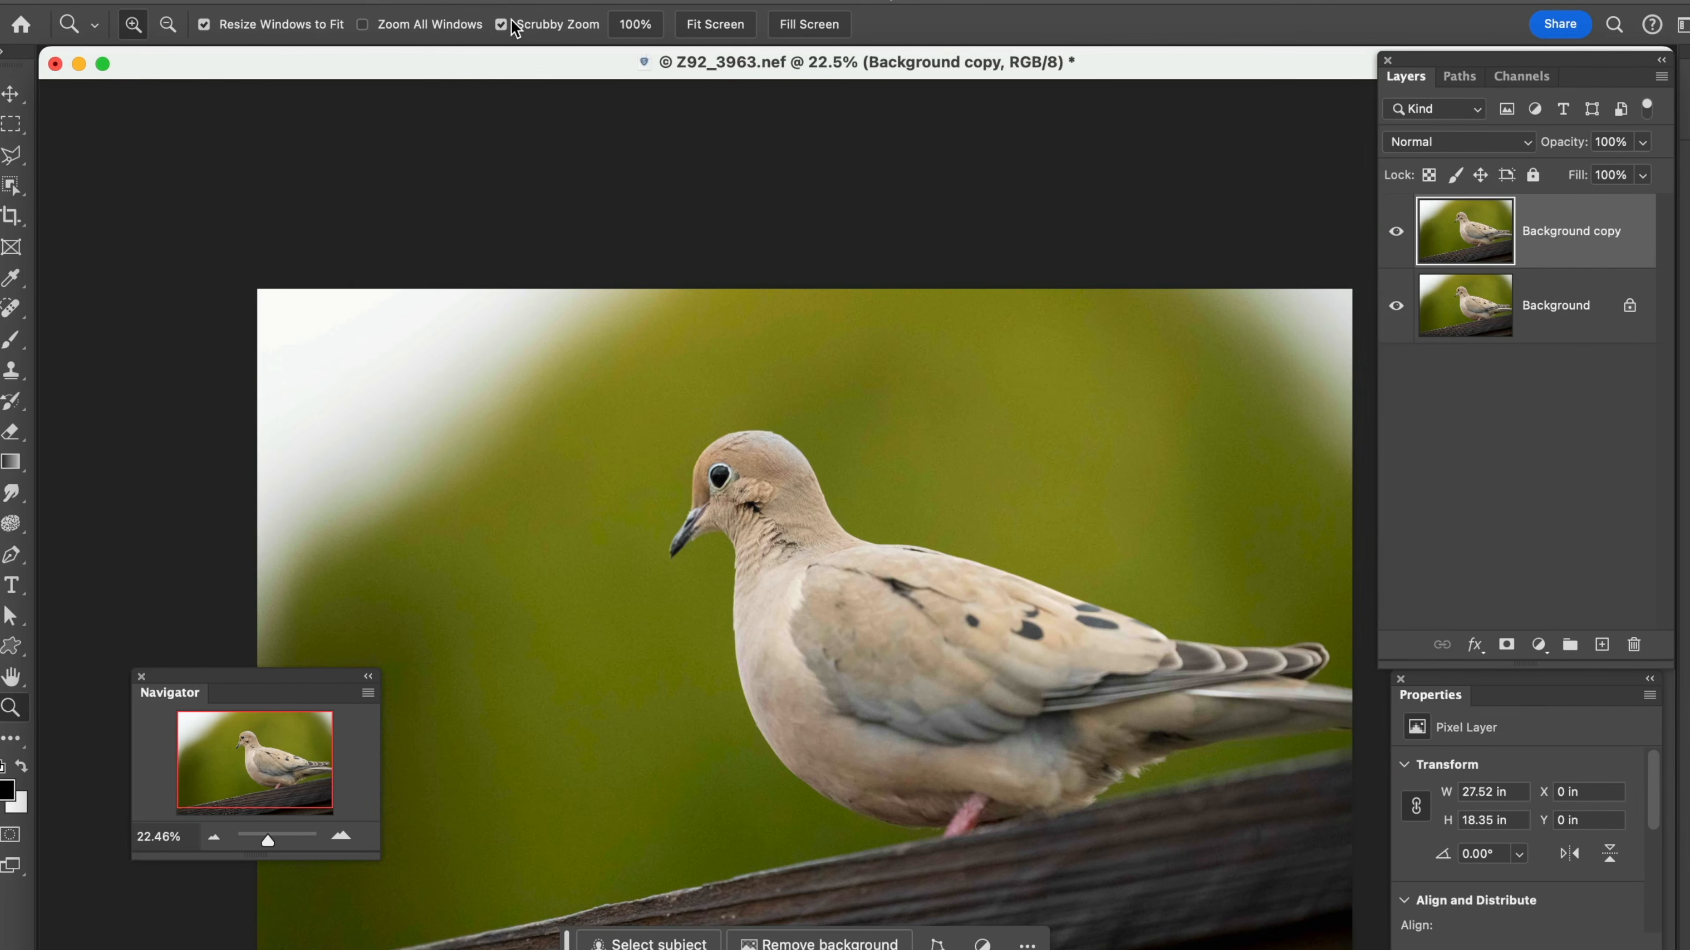
Disable Scrubby Zoom and fit the whole photo to the screen
left_click(502, 25)
left_click(732, 28)
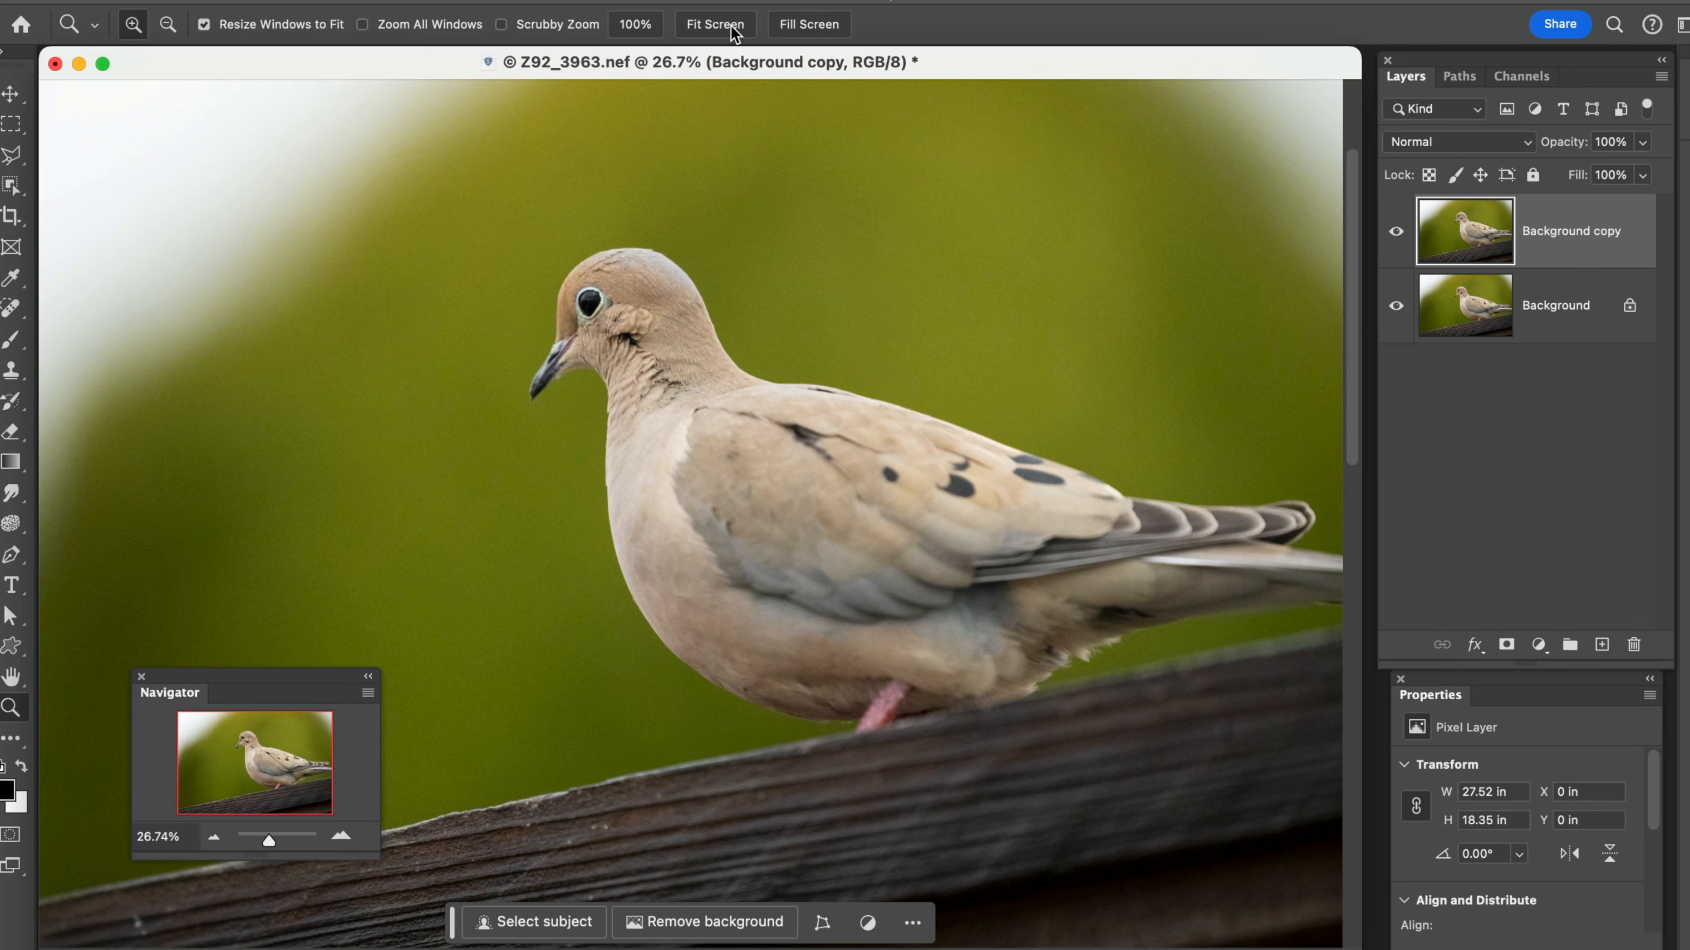
Fill the screen with the photo, narrow the image window and reposition it beside the Layers panel
left_click(805, 27)
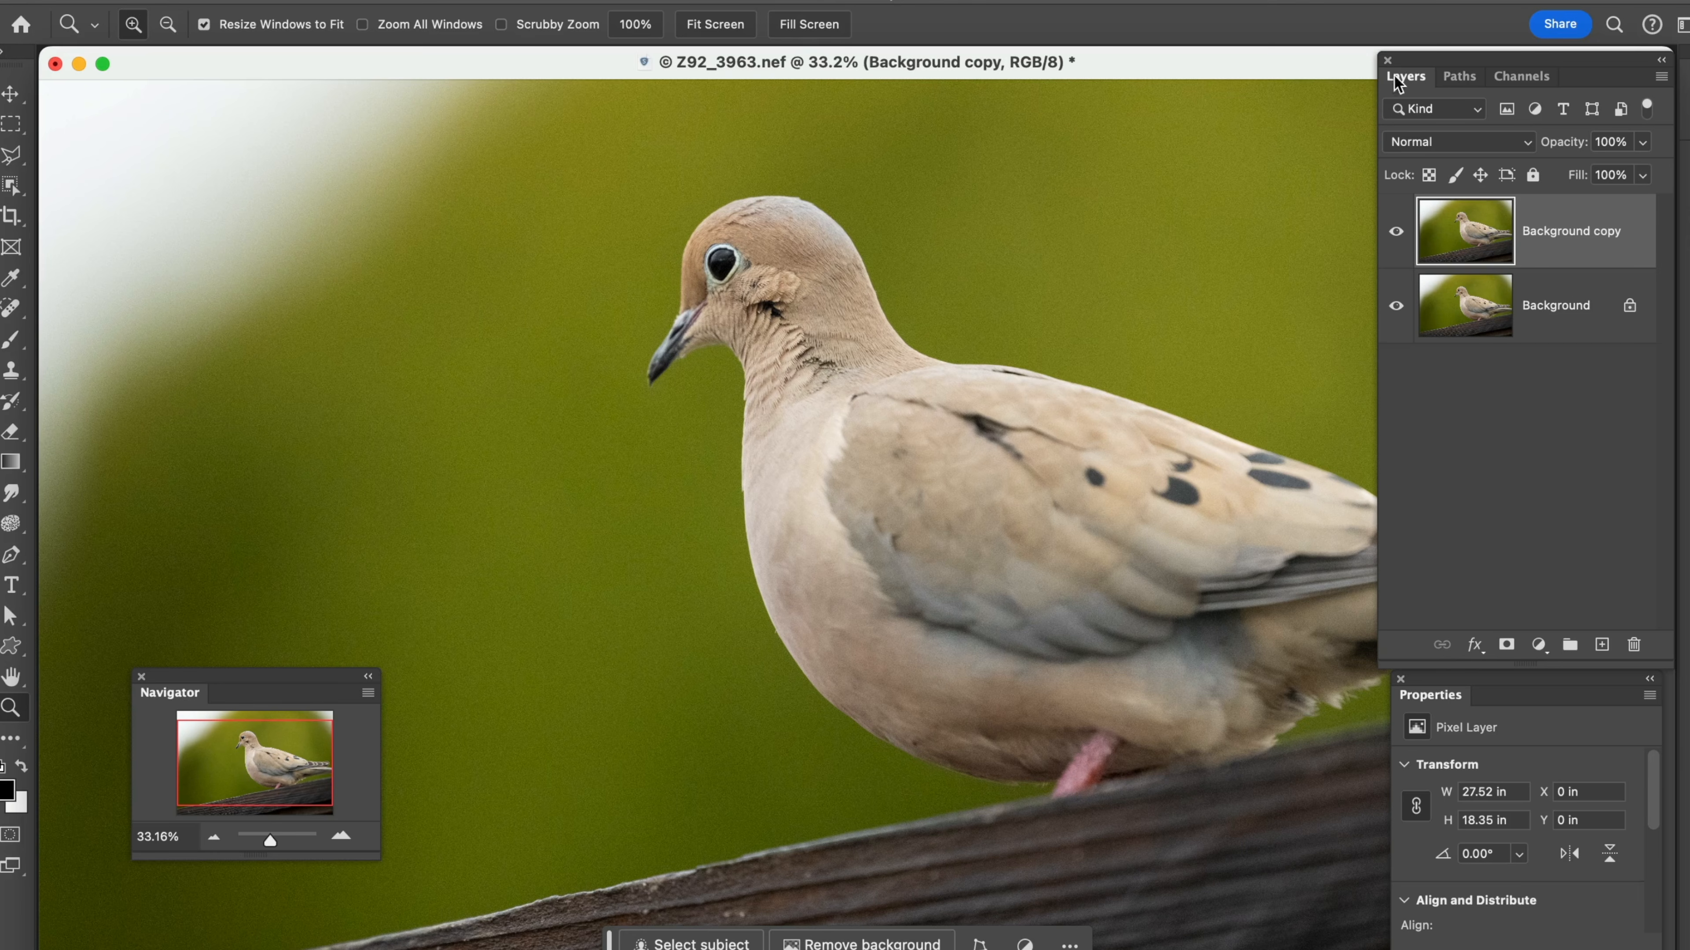
left_click_drag(1412, 56, 1399, 191)
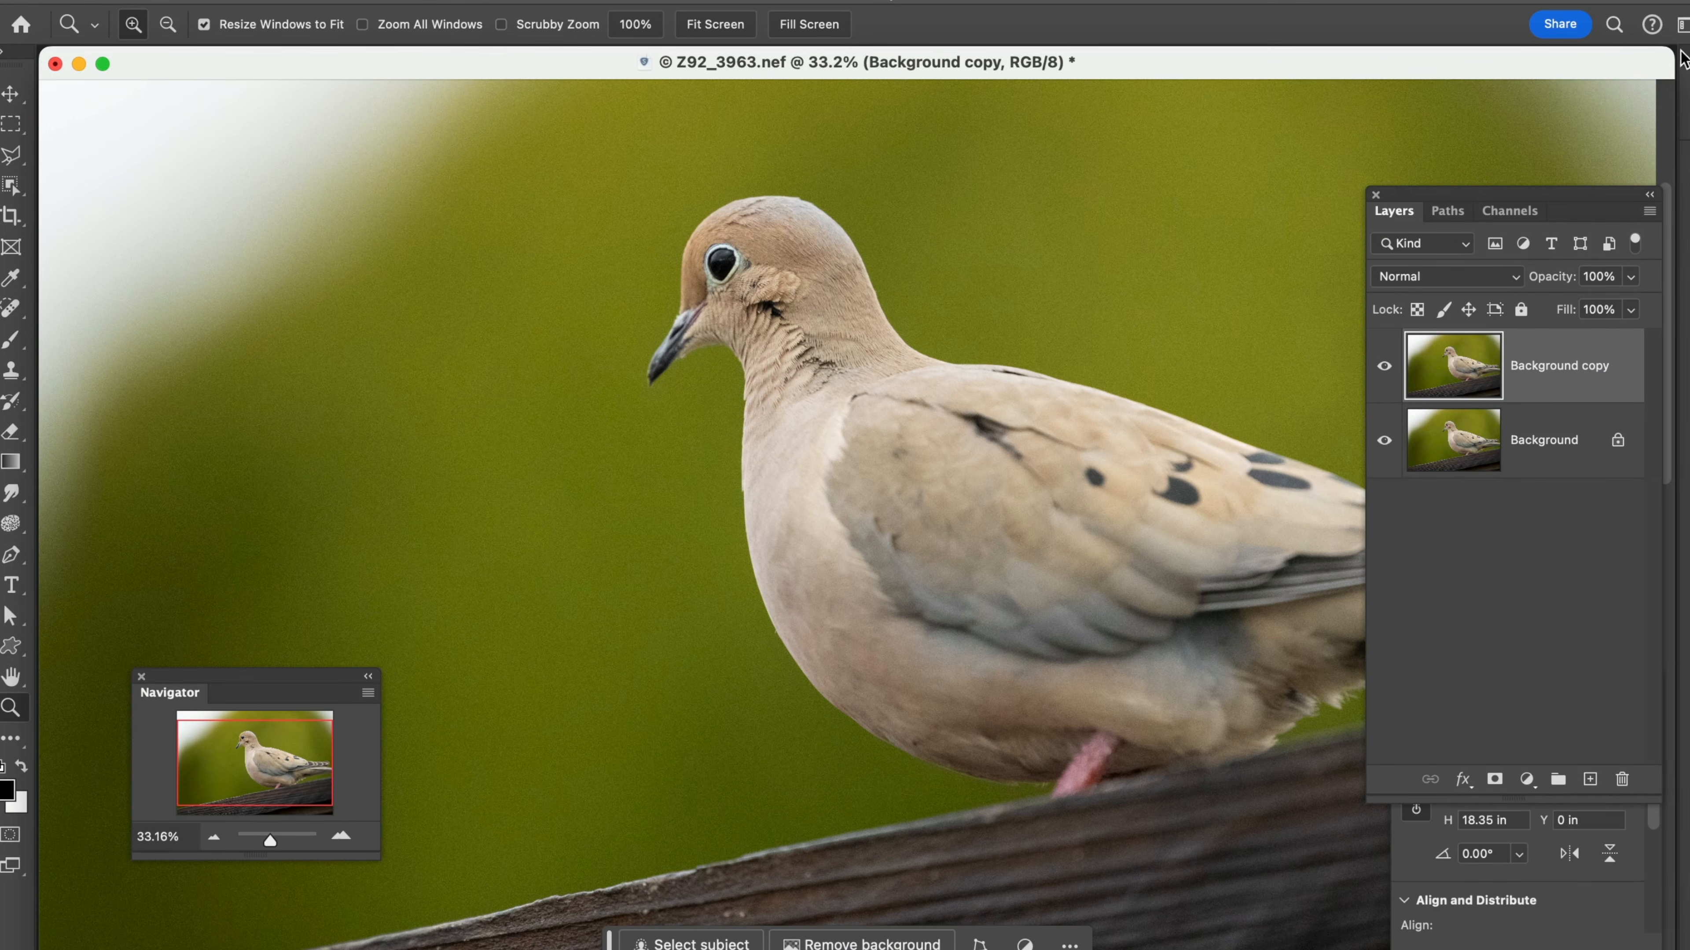
left_click_drag(1675, 56, 1261, 131)
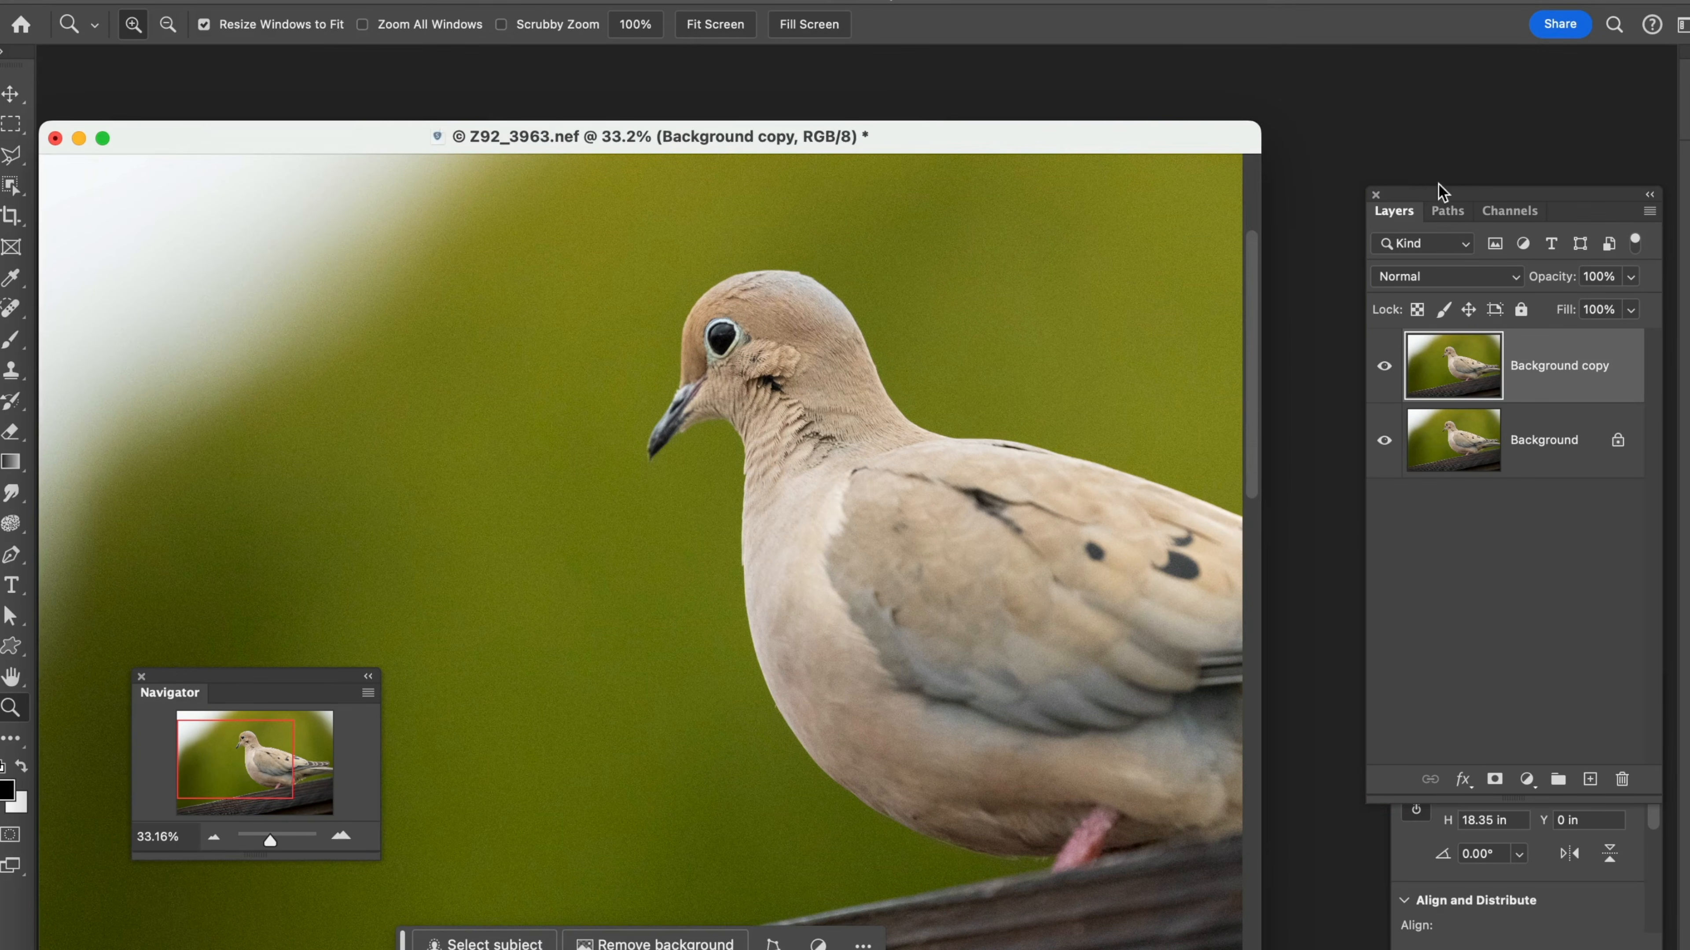
left_click_drag(1486, 193, 1478, 57)
left_click_drag(918, 142, 954, 130)
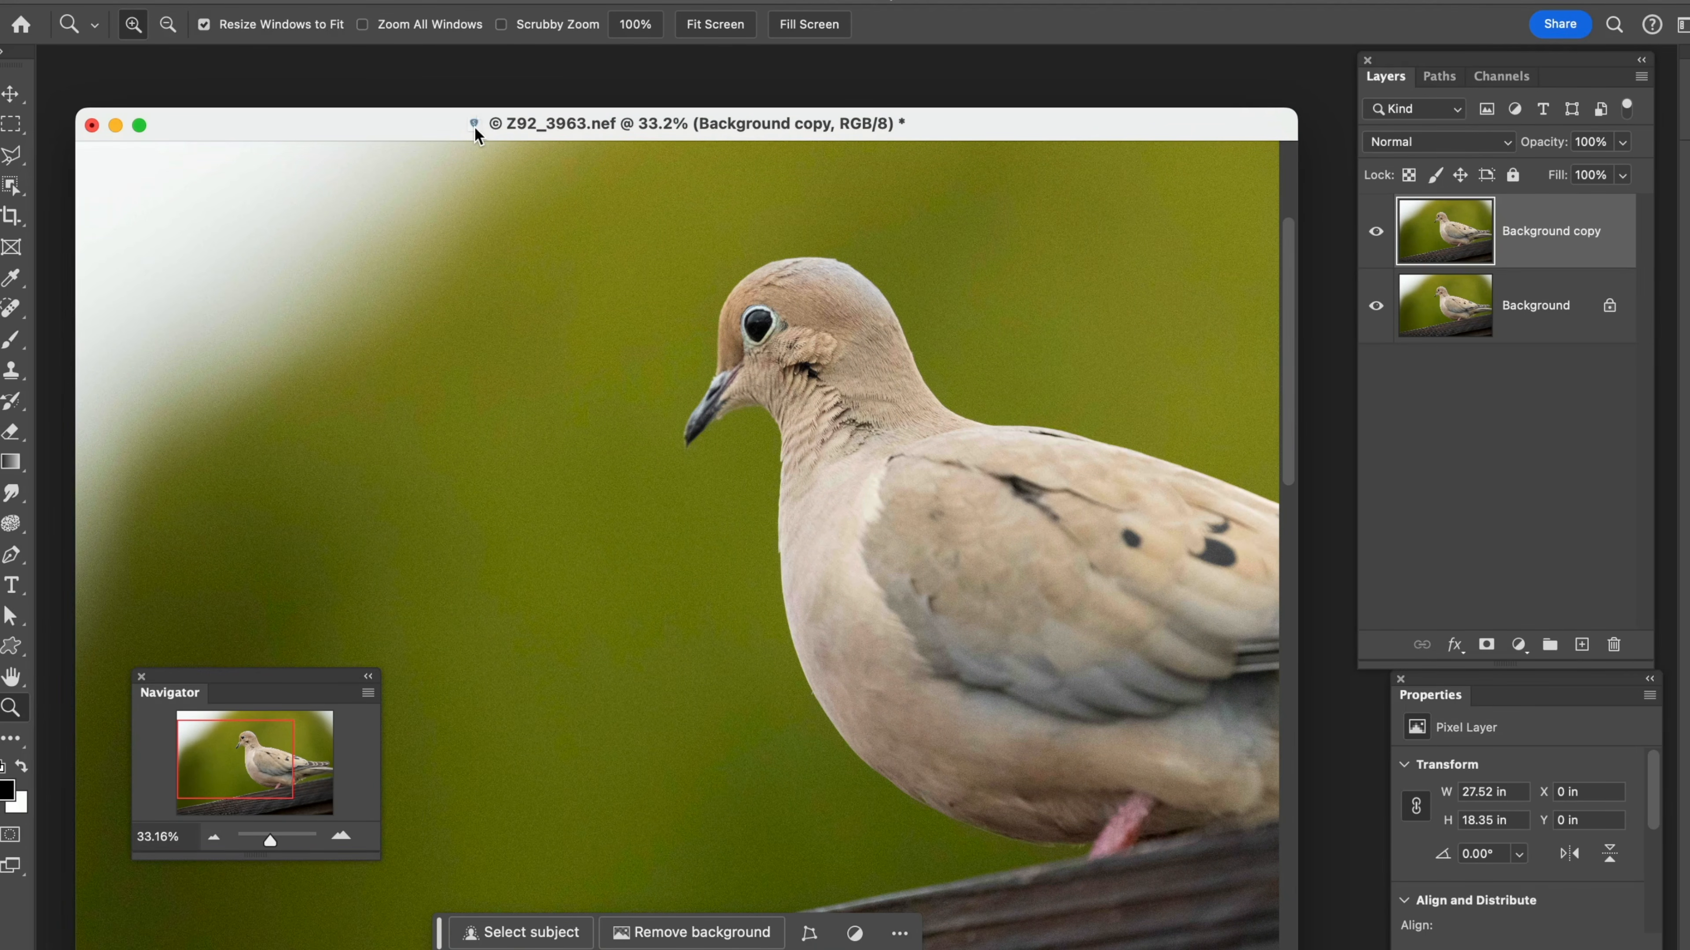
key("z")
left_click_drag(415, 119, 390, 111)
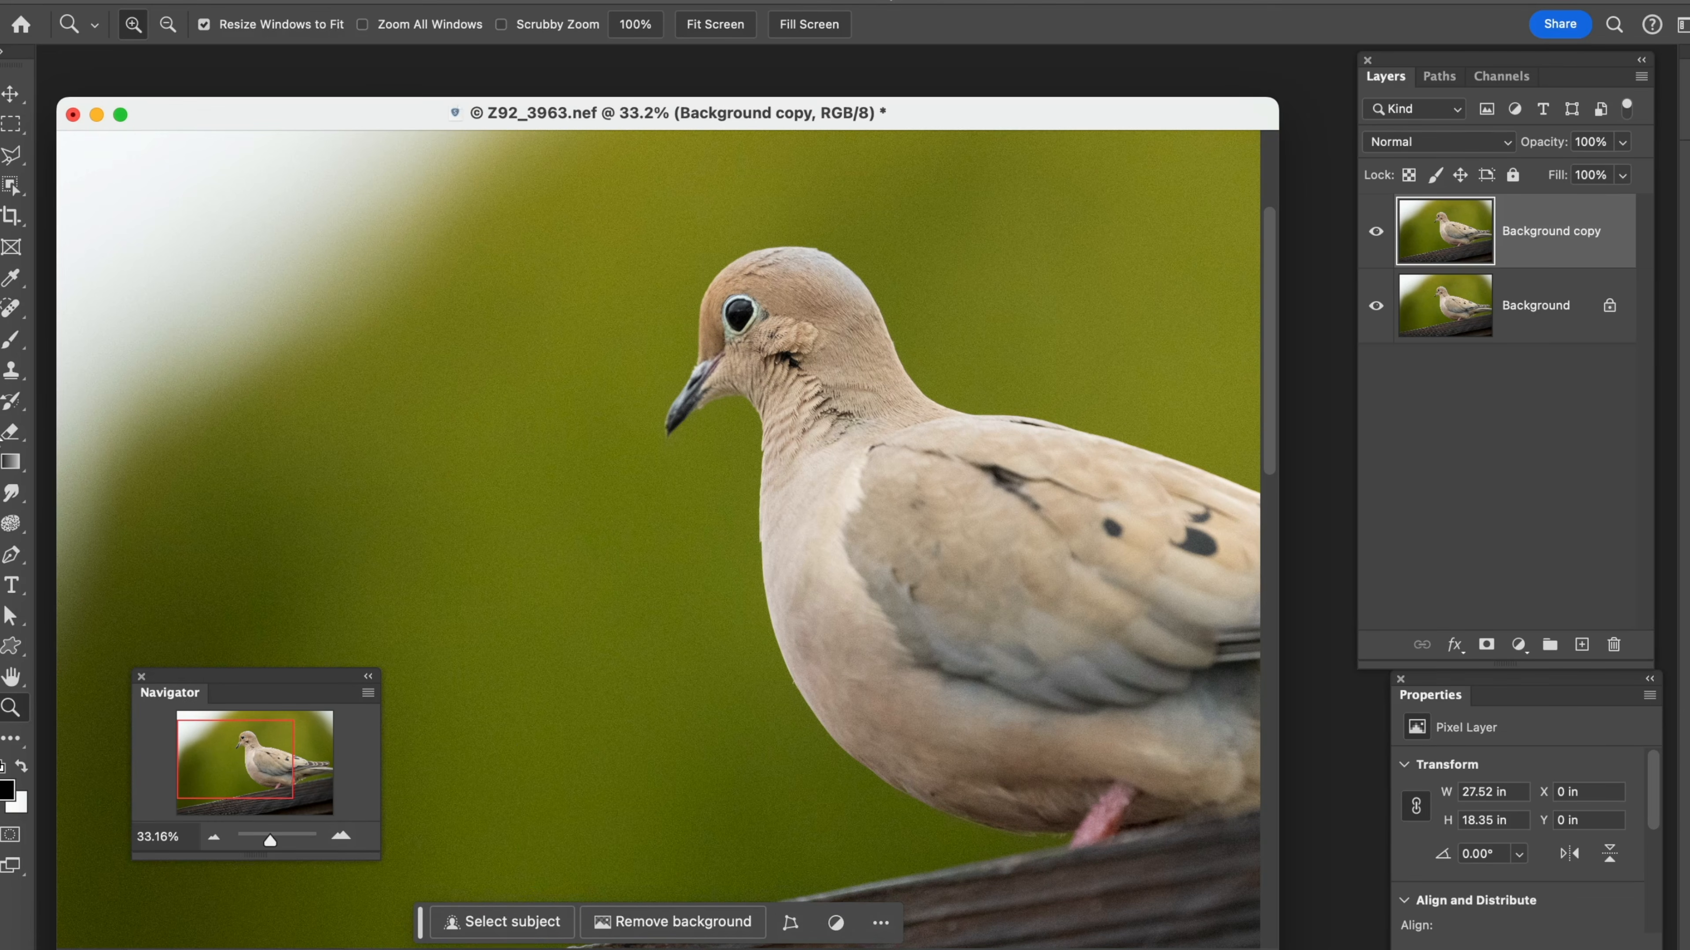
Switch to the Clone Stamp tool and back to the Zoom tool, and enlarge the area around the dove's head to about 73%
left_click(11, 370)
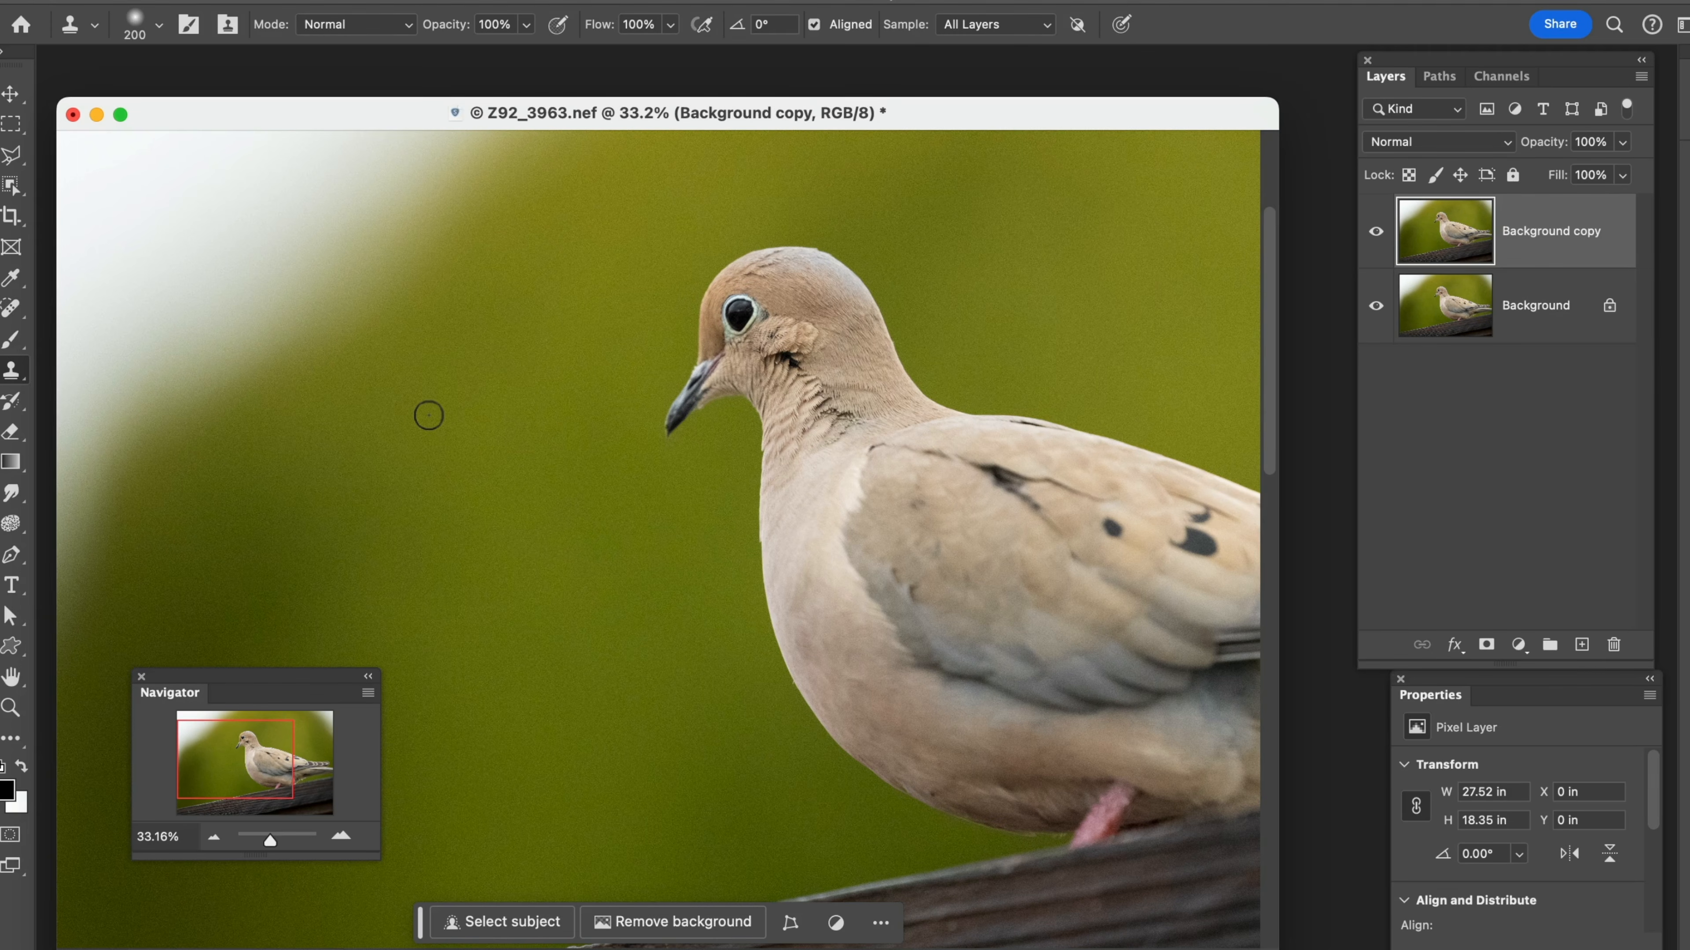
key("z")
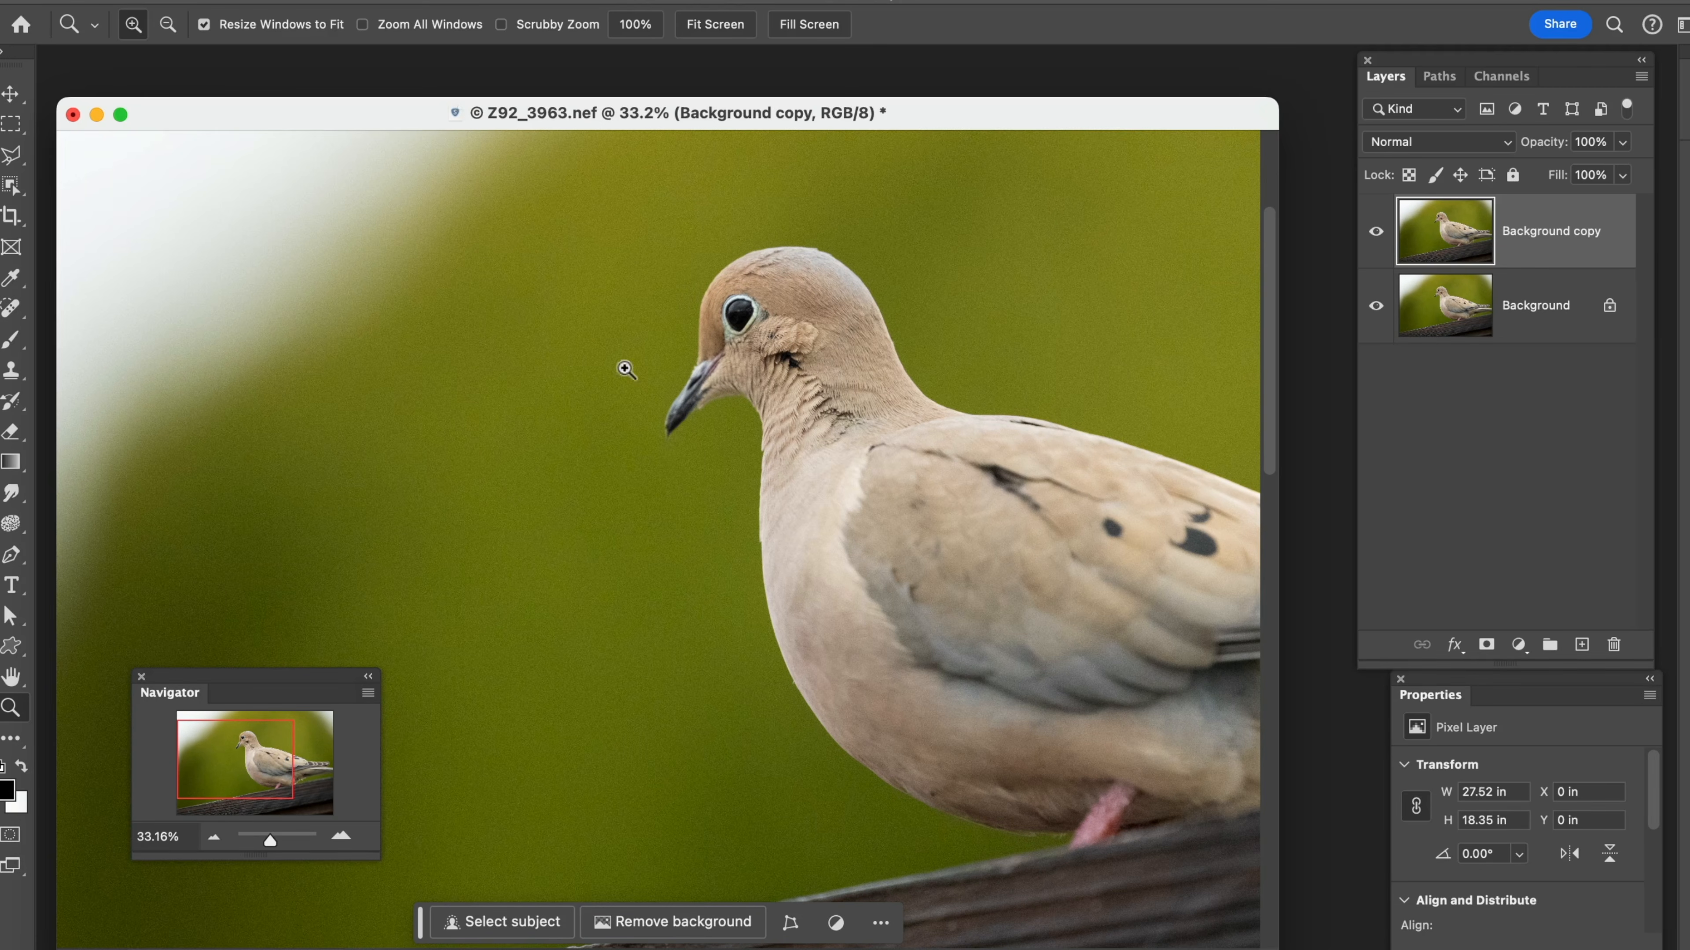
left_click(540, 208)
left_click_drag(540, 208, 1004, 610)
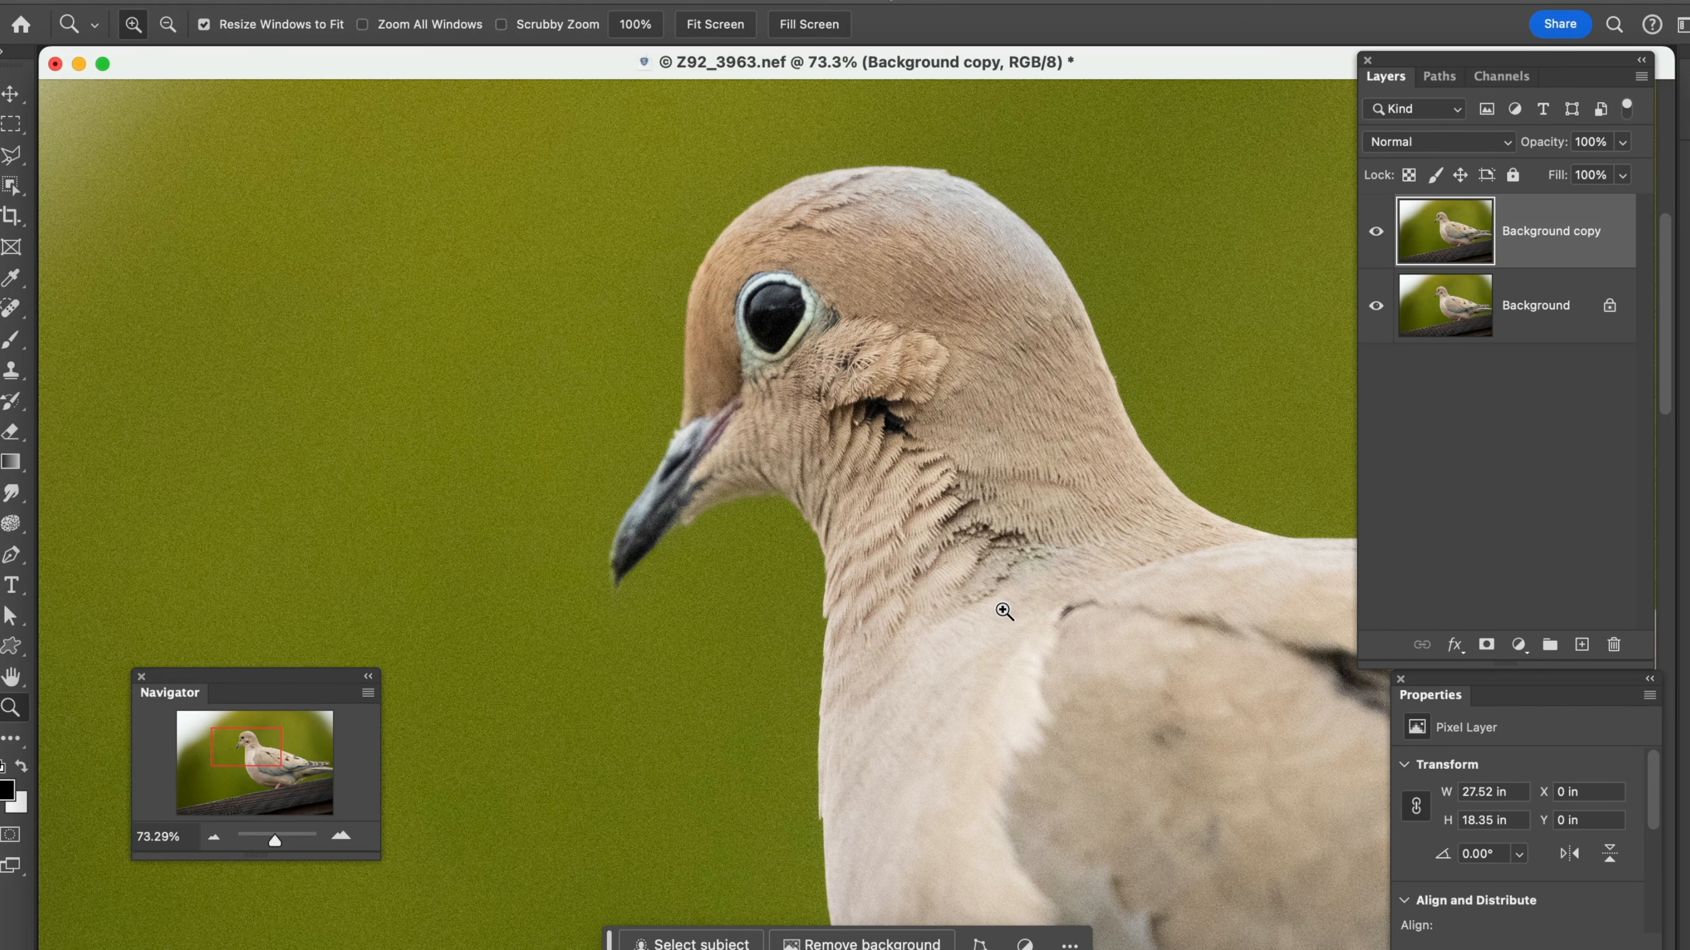
Zoom the photo out to 12.5% with the Navigator, and enlarge the area around the dove's leg to about 91%
left_click(214, 838)
left_click(213, 838)
left_click(213, 837)
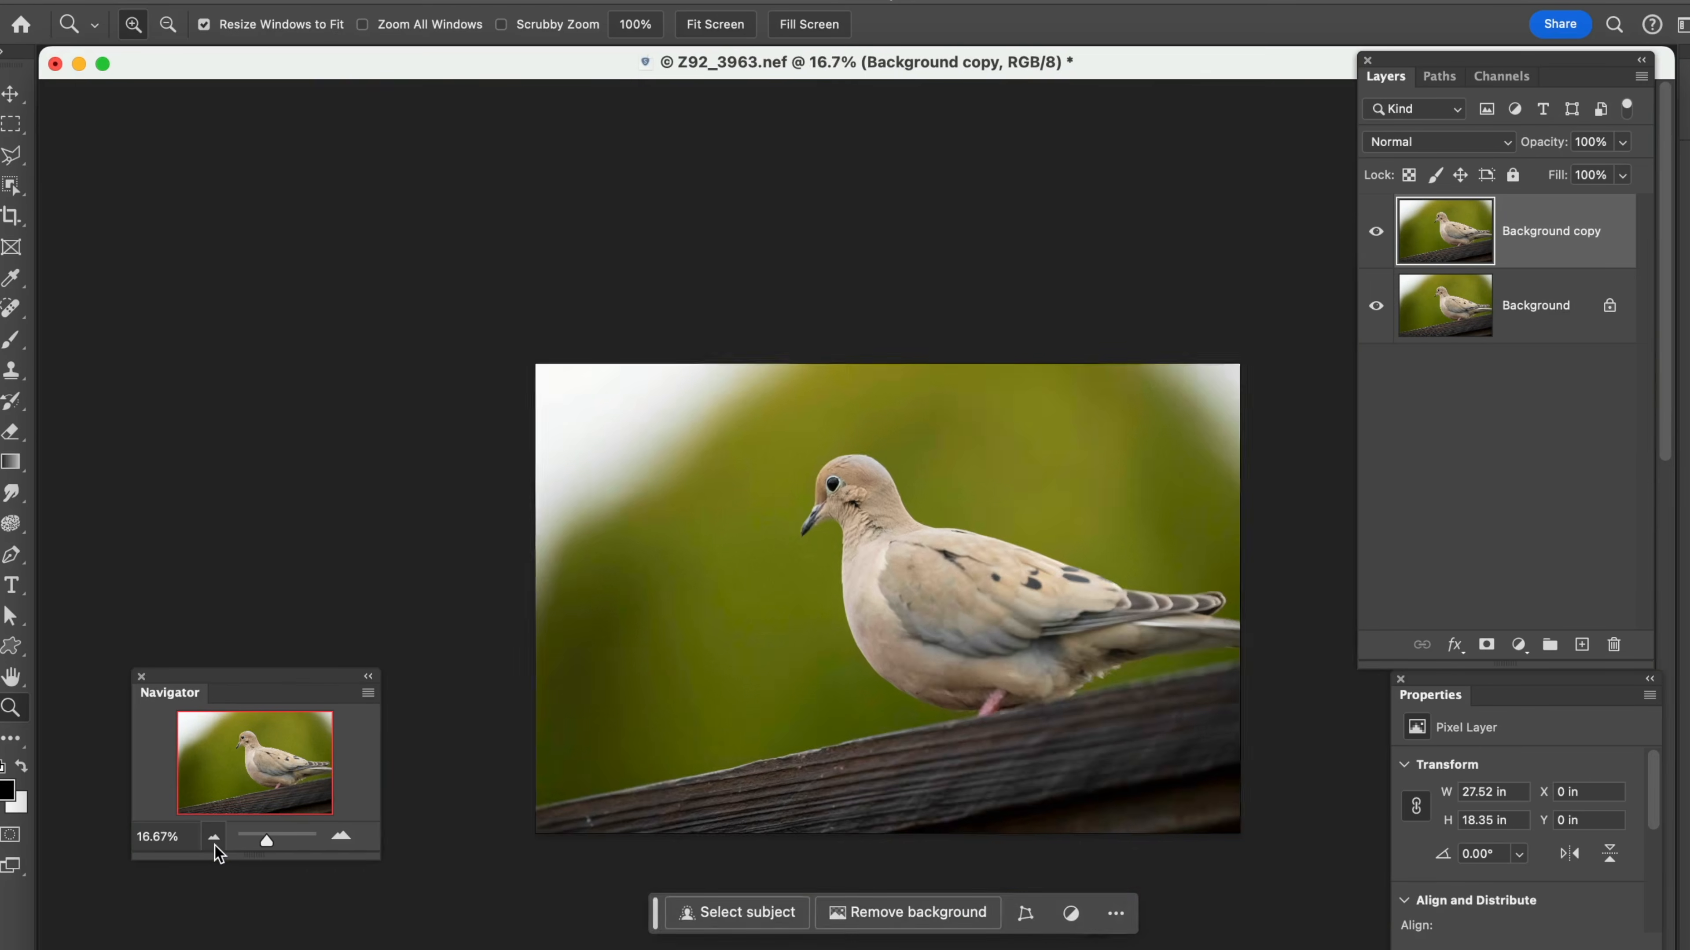
left_click(213, 838)
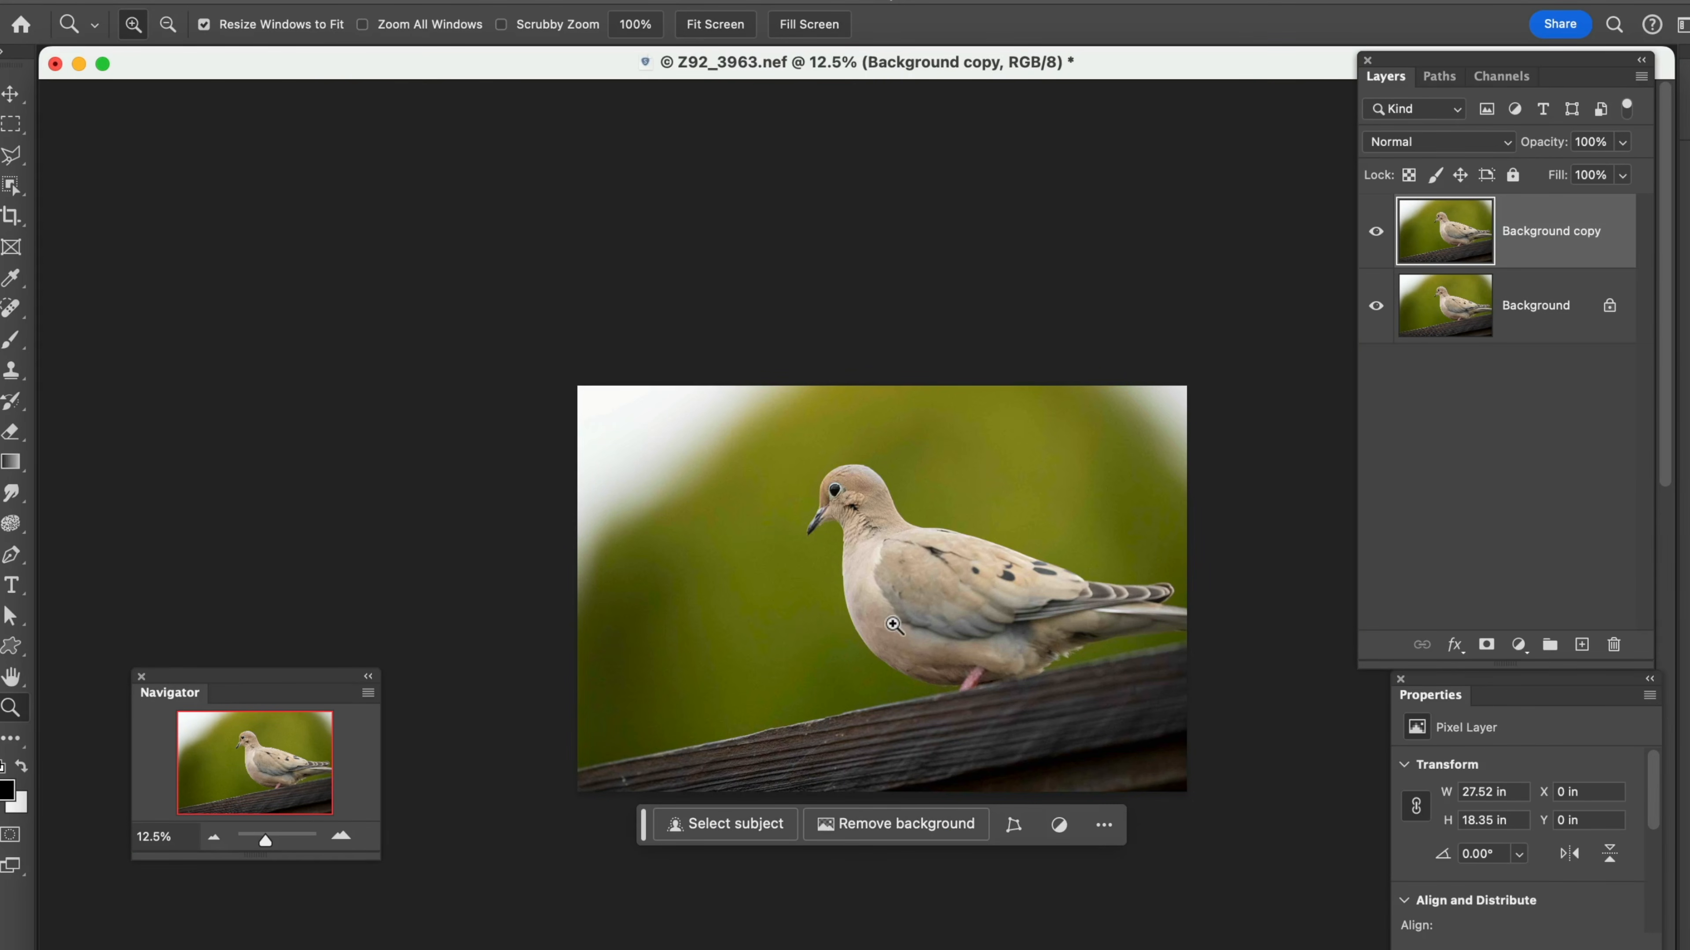
left_click_drag(892, 625, 1046, 745)
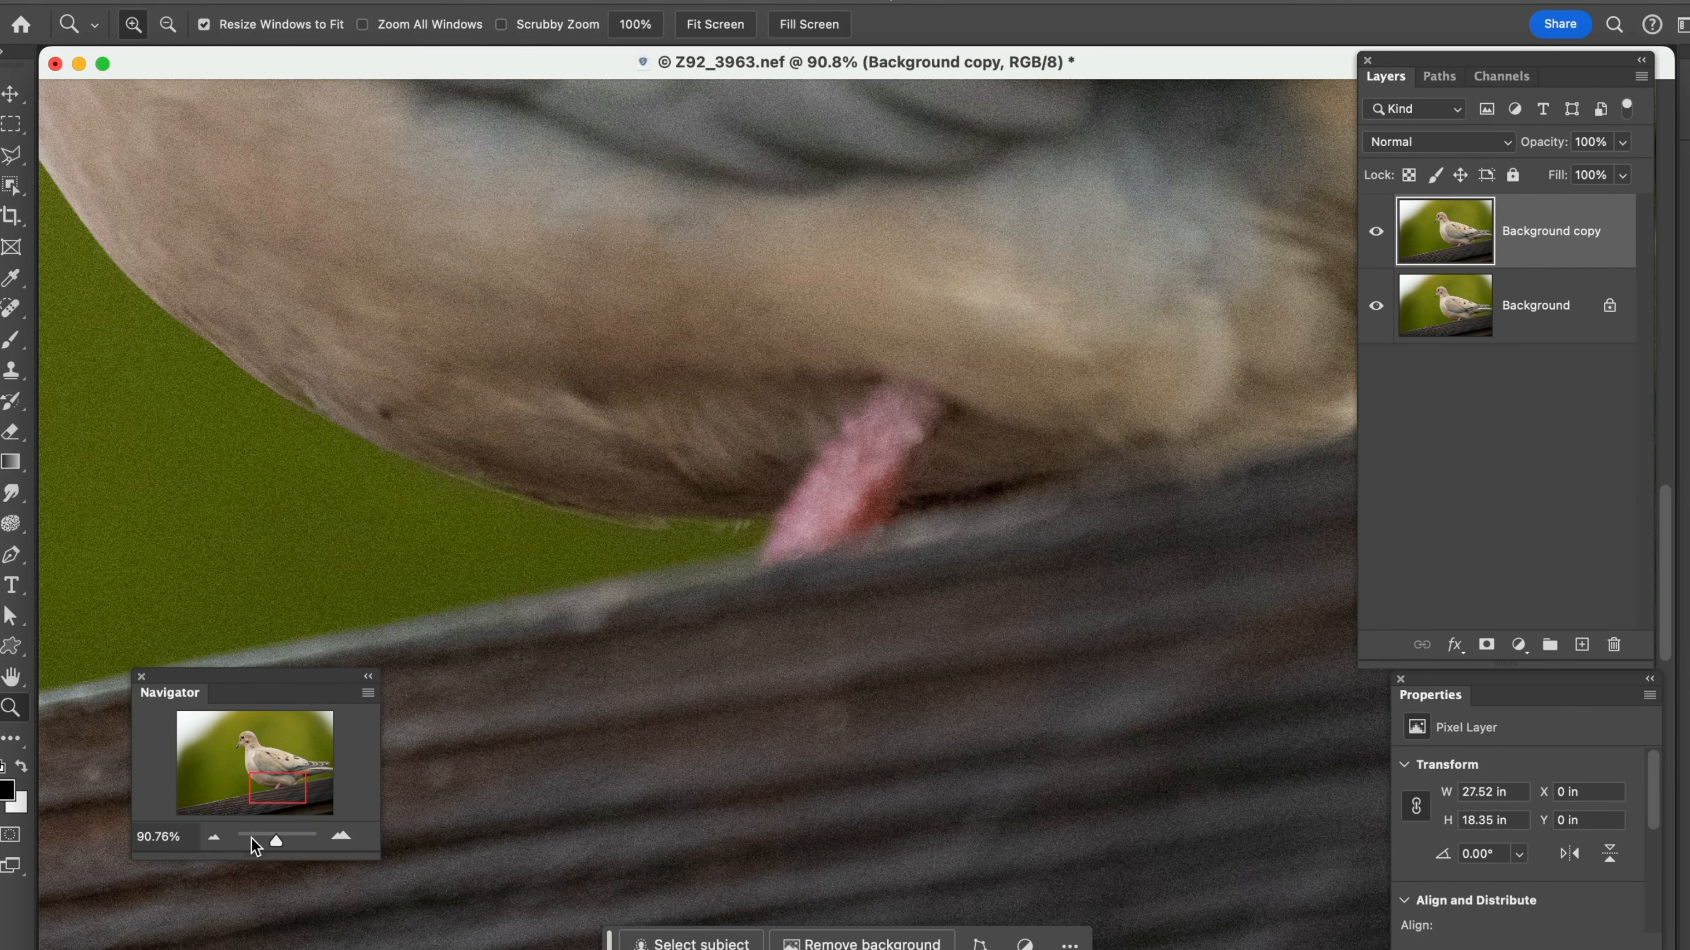
Zoom back out with the Navigator and enlarge the area around the dove's body to about 42%
left_click(215, 837)
left_click(214, 837)
left_click(214, 838)
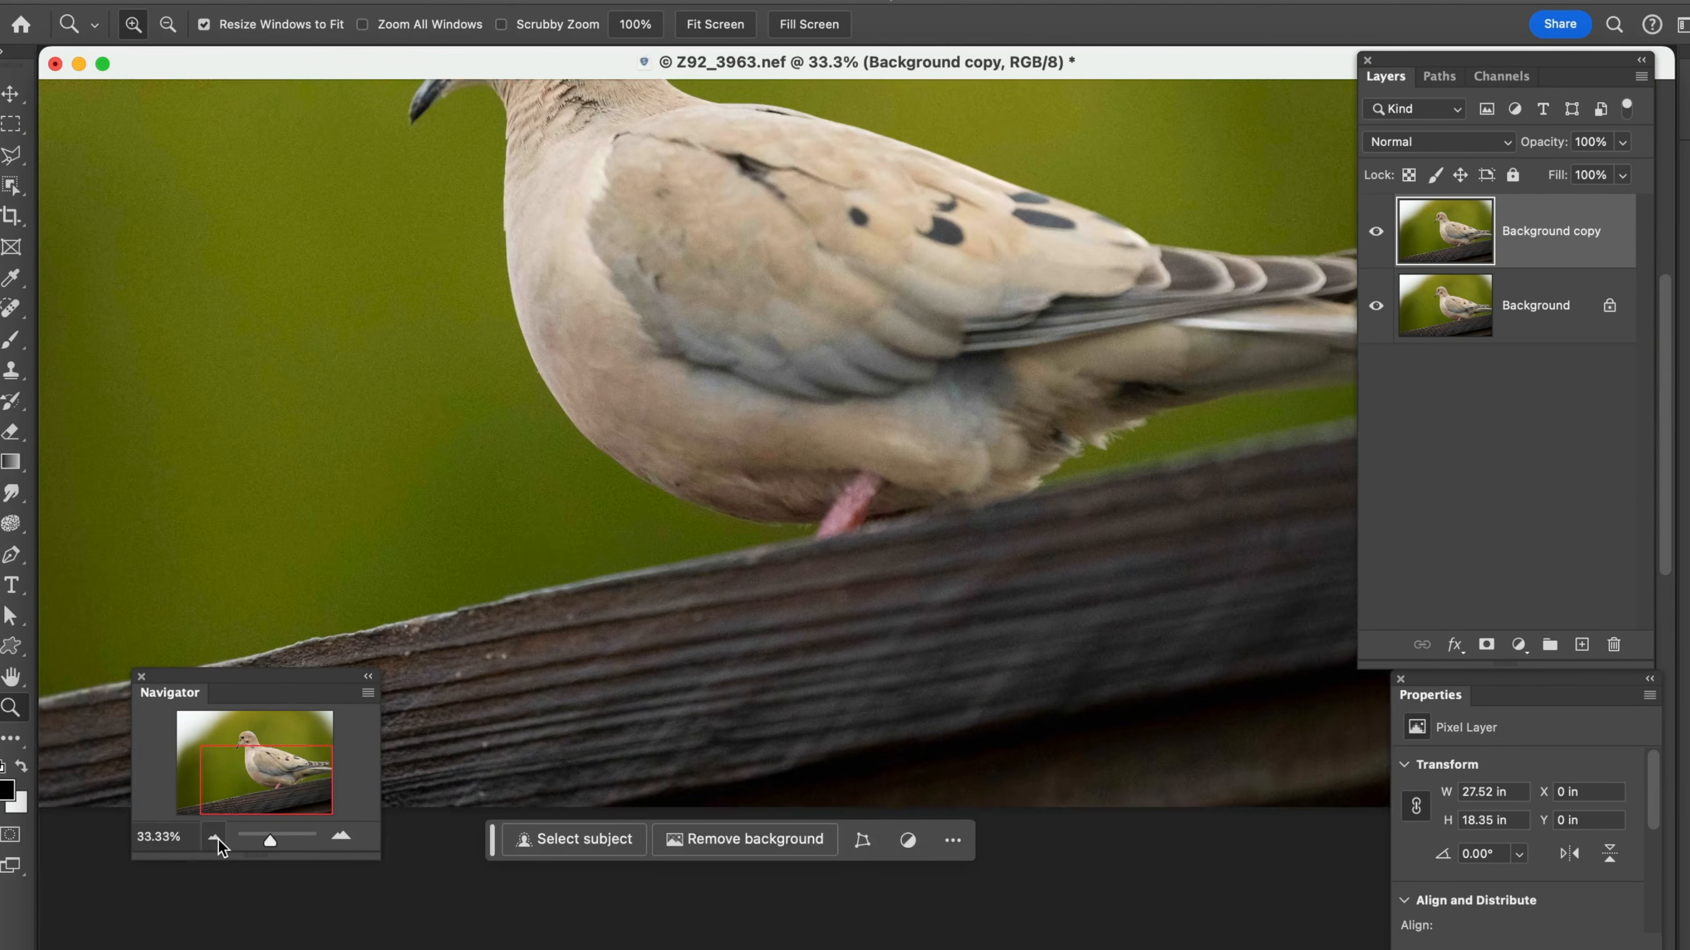
left_click(214, 837)
left_click(215, 837)
left_click_drag(589, 207, 1026, 559)
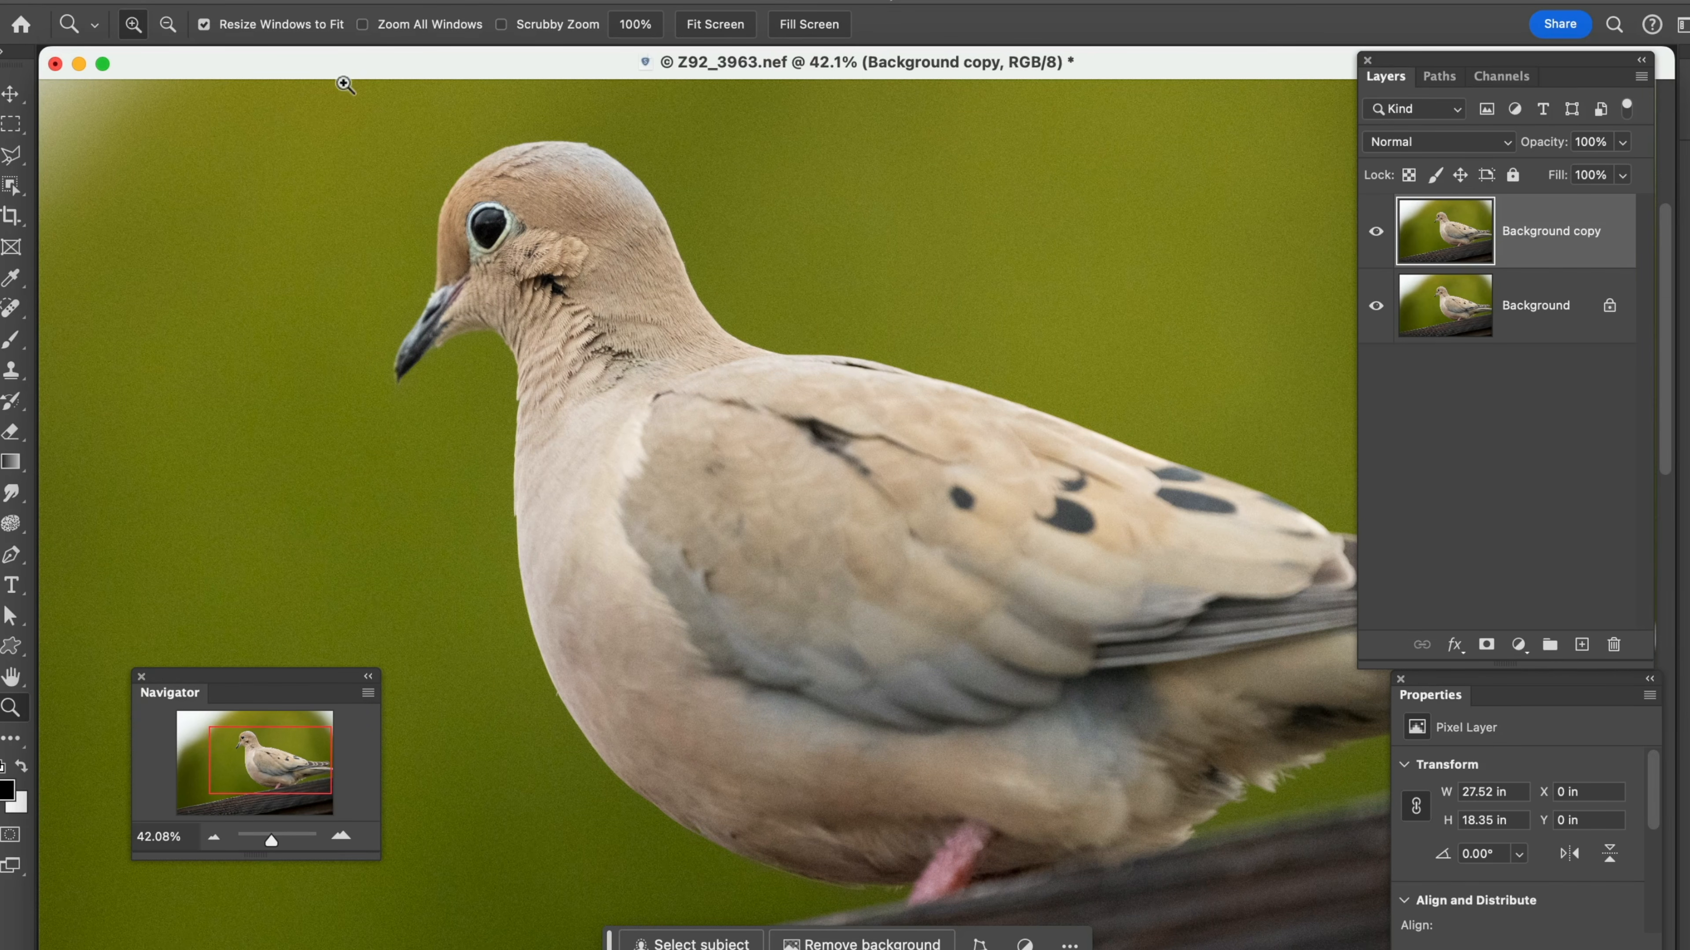
Enlarge the dove's head to about 76%, zoom out with the Navigator, and enlarge the head again to about 91%
left_click(317, 141)
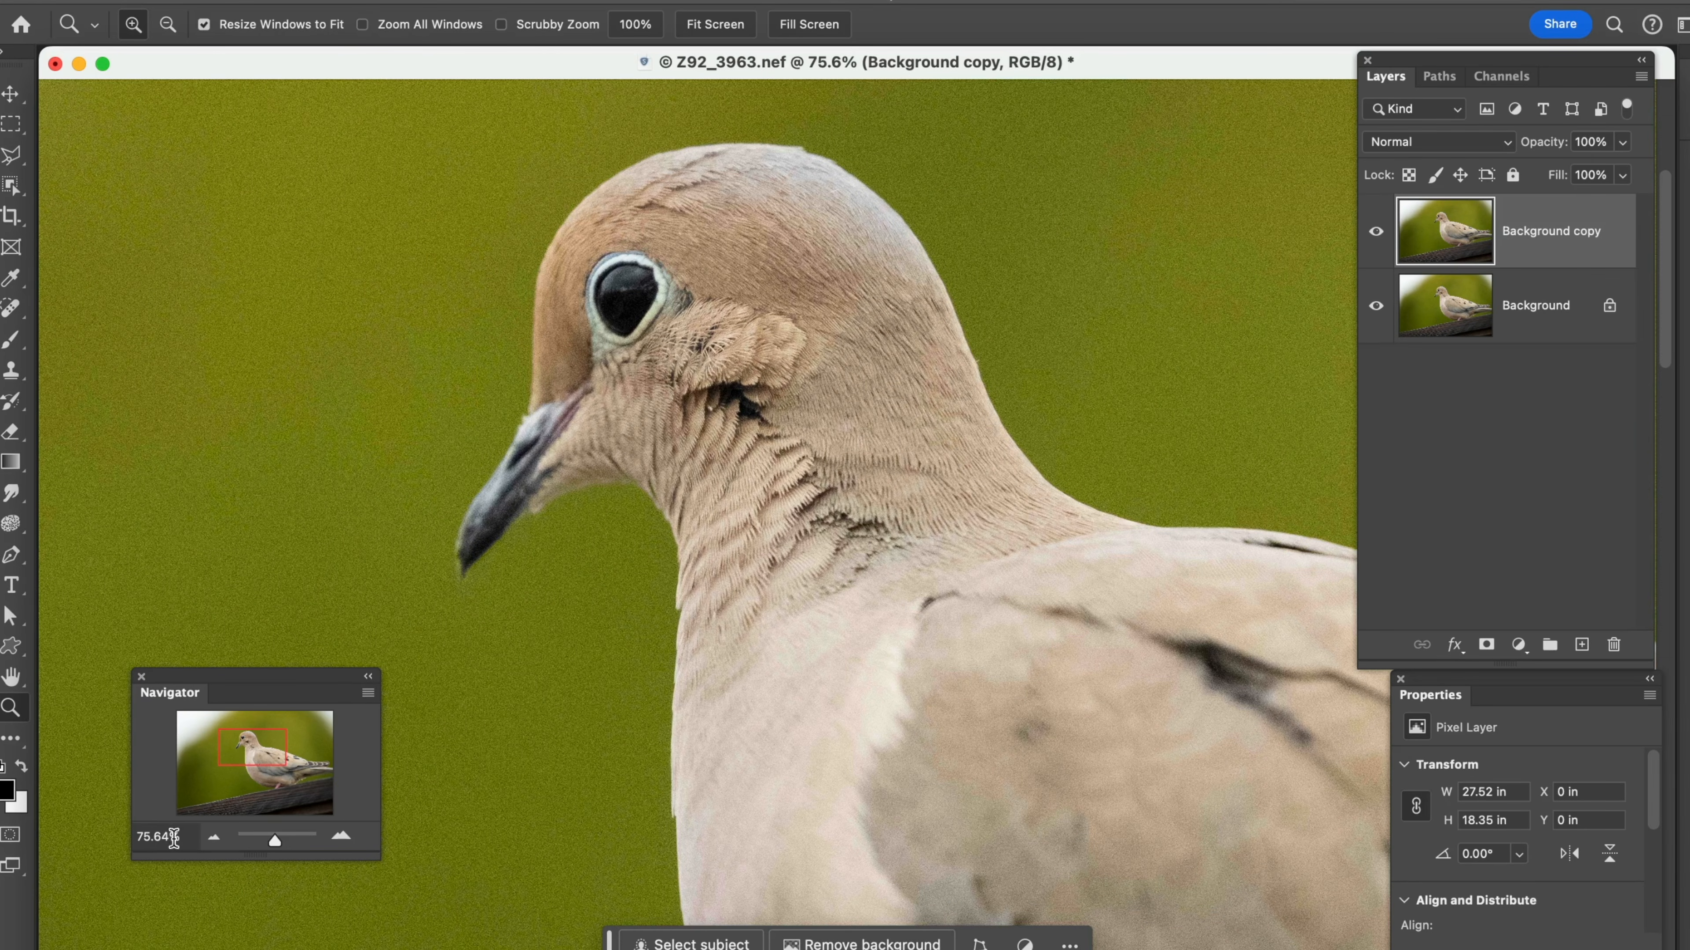
left_click(212, 836)
left_click(212, 836)
left_click(212, 836)
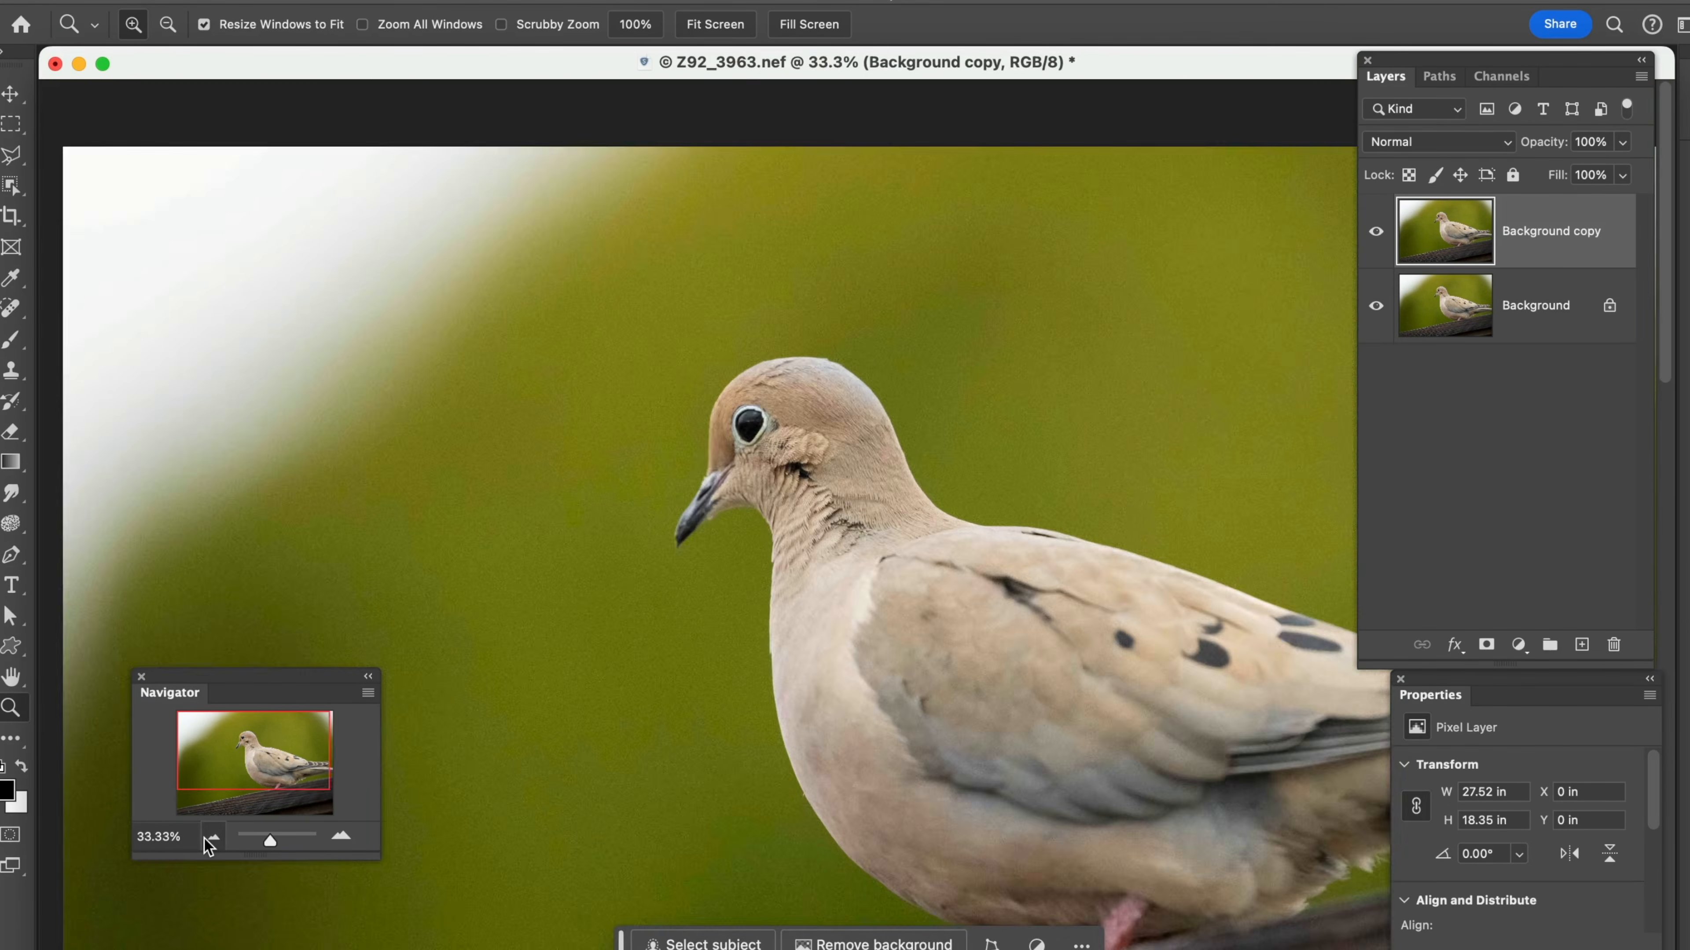
left_click(212, 837)
left_click(212, 836)
left_click_drag(728, 408, 904, 574)
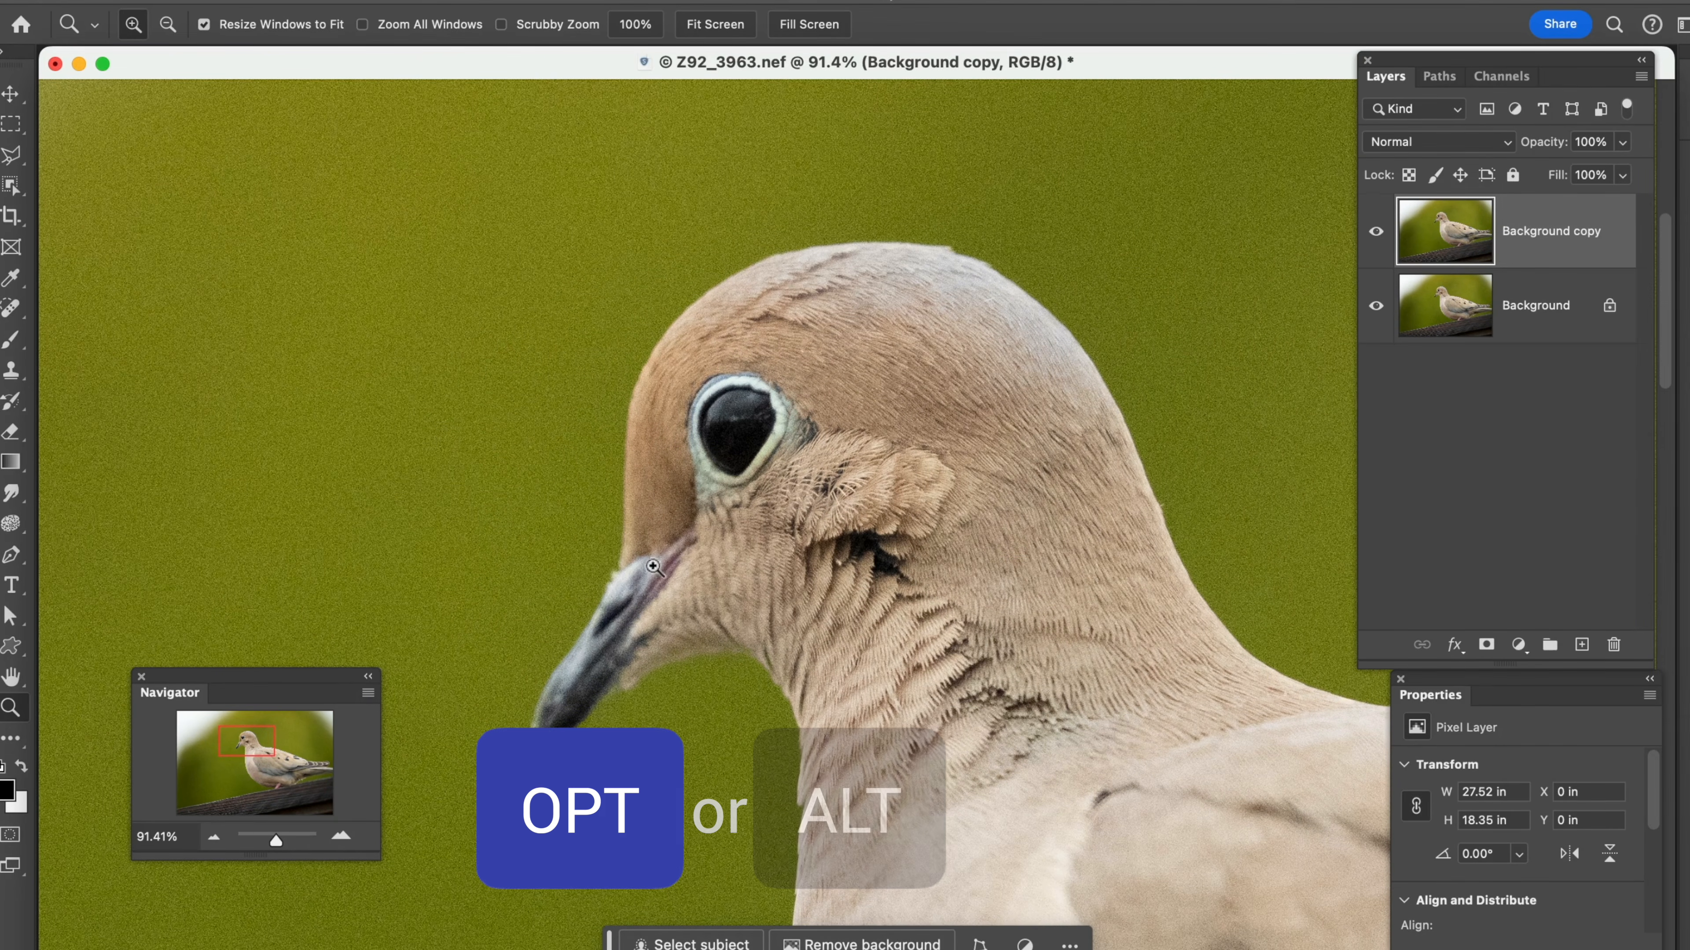
Use the Zoom tool to zoom out from the dove's neck to 25%, and zoom in one level to 33.3%
key("alt")
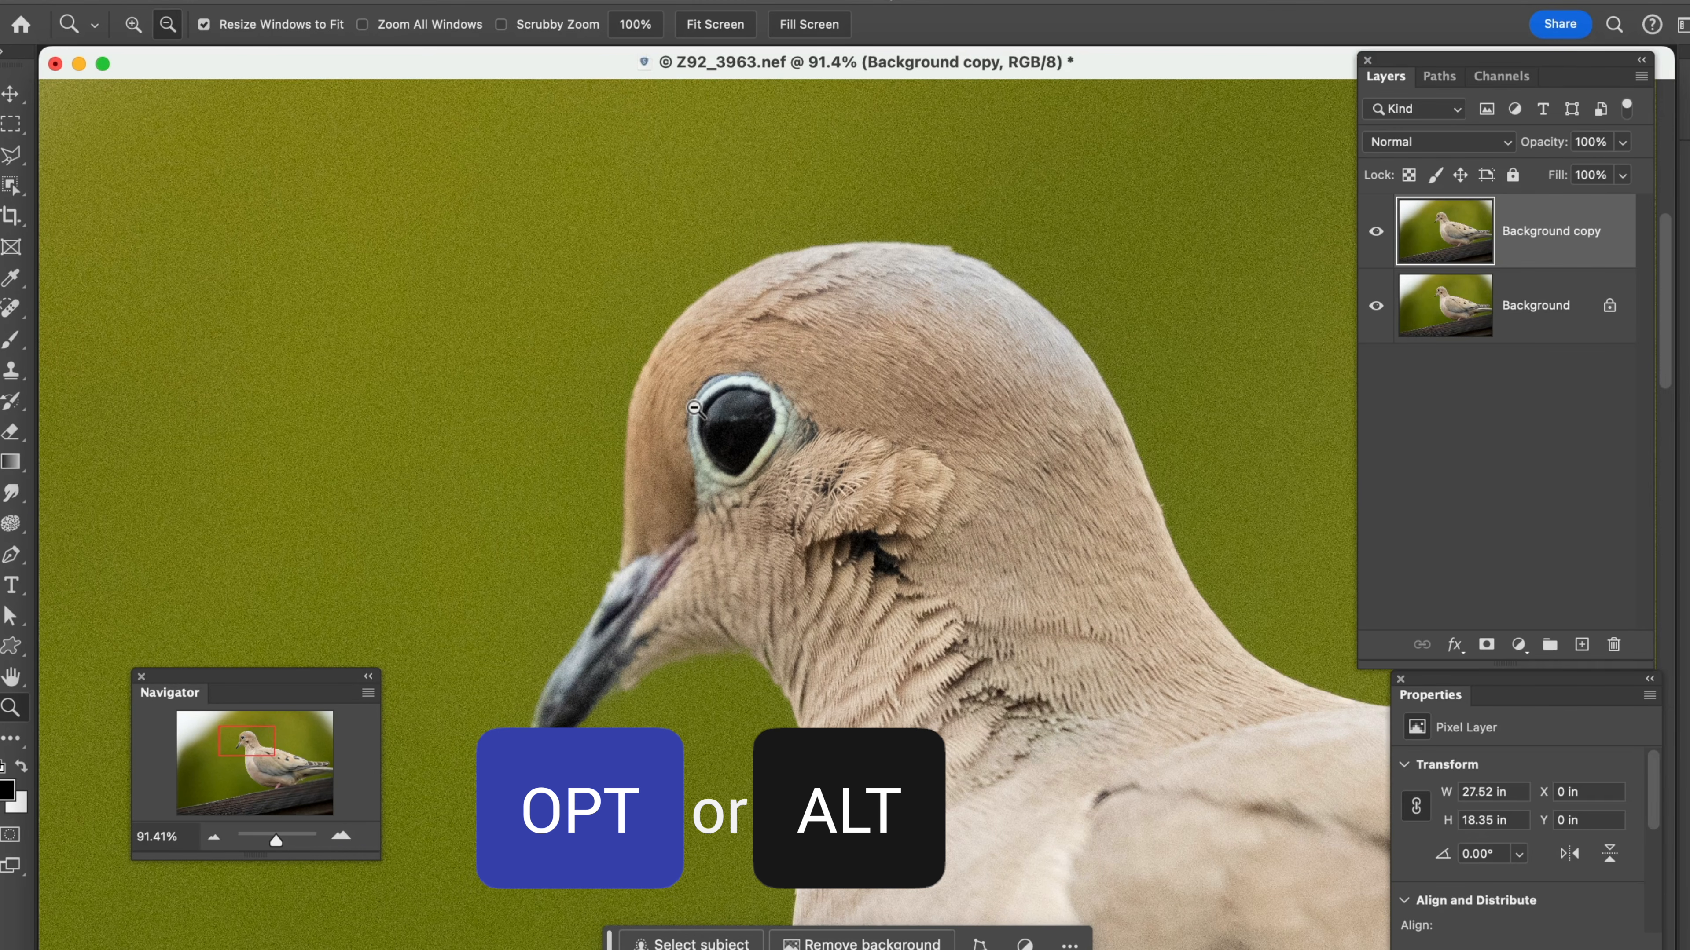
left_click(840, 549, "alt")
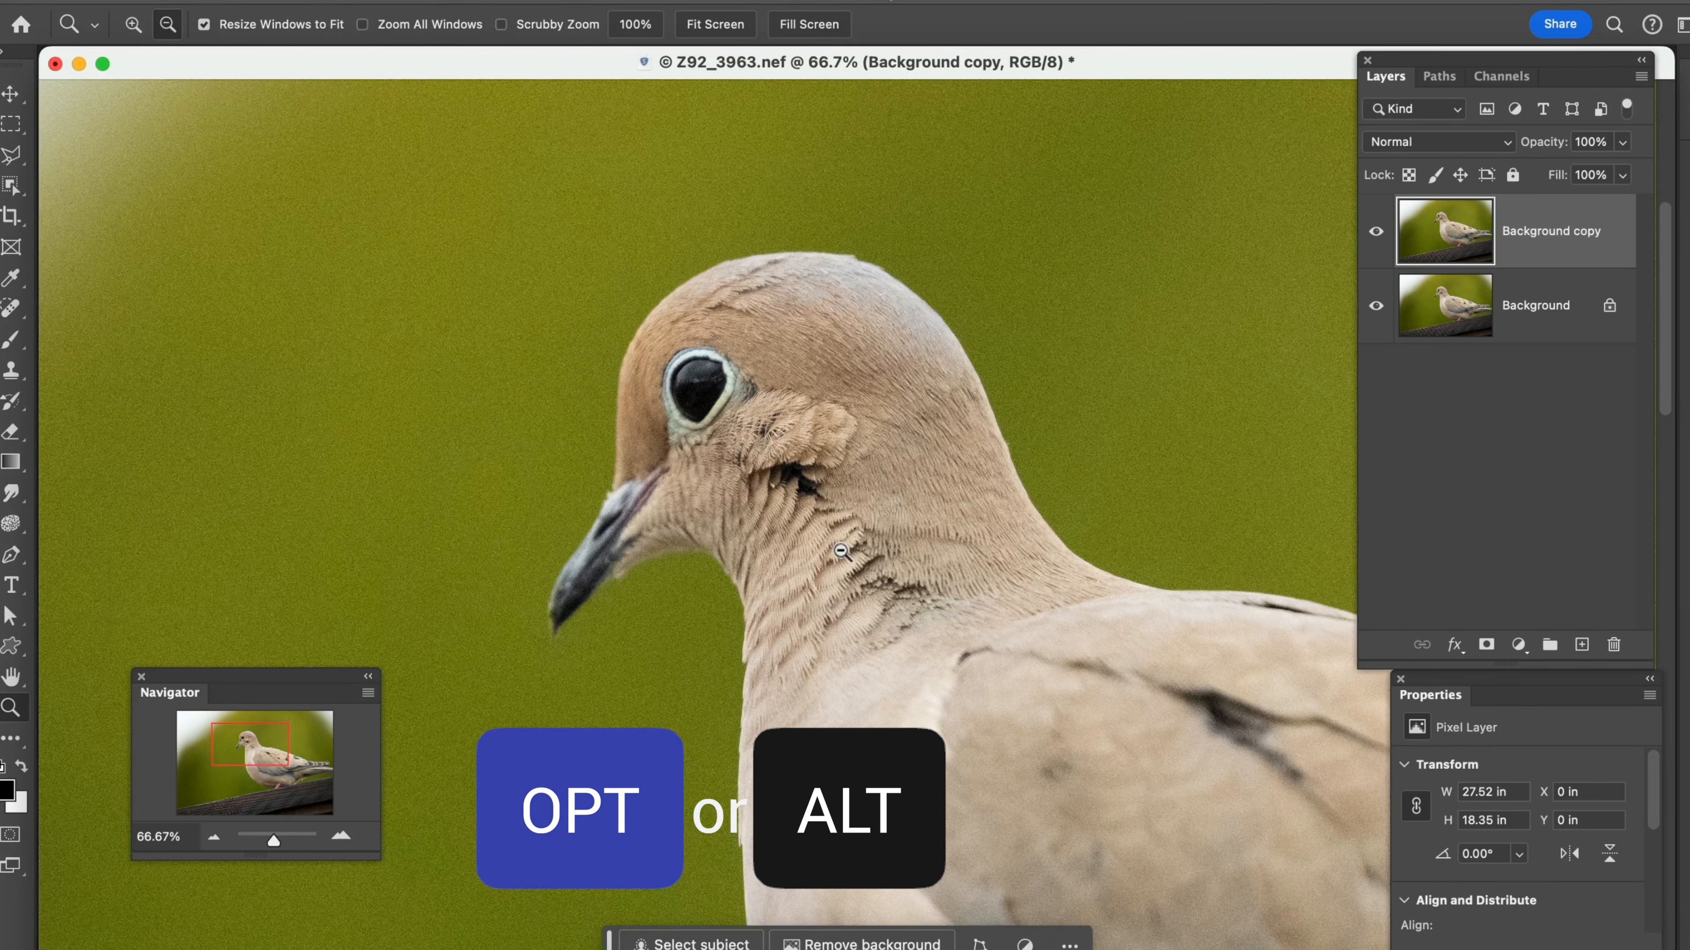
left_click(840, 549, "alt")
left_click(840, 549, "alt")
left_click(840, 550, "alt")
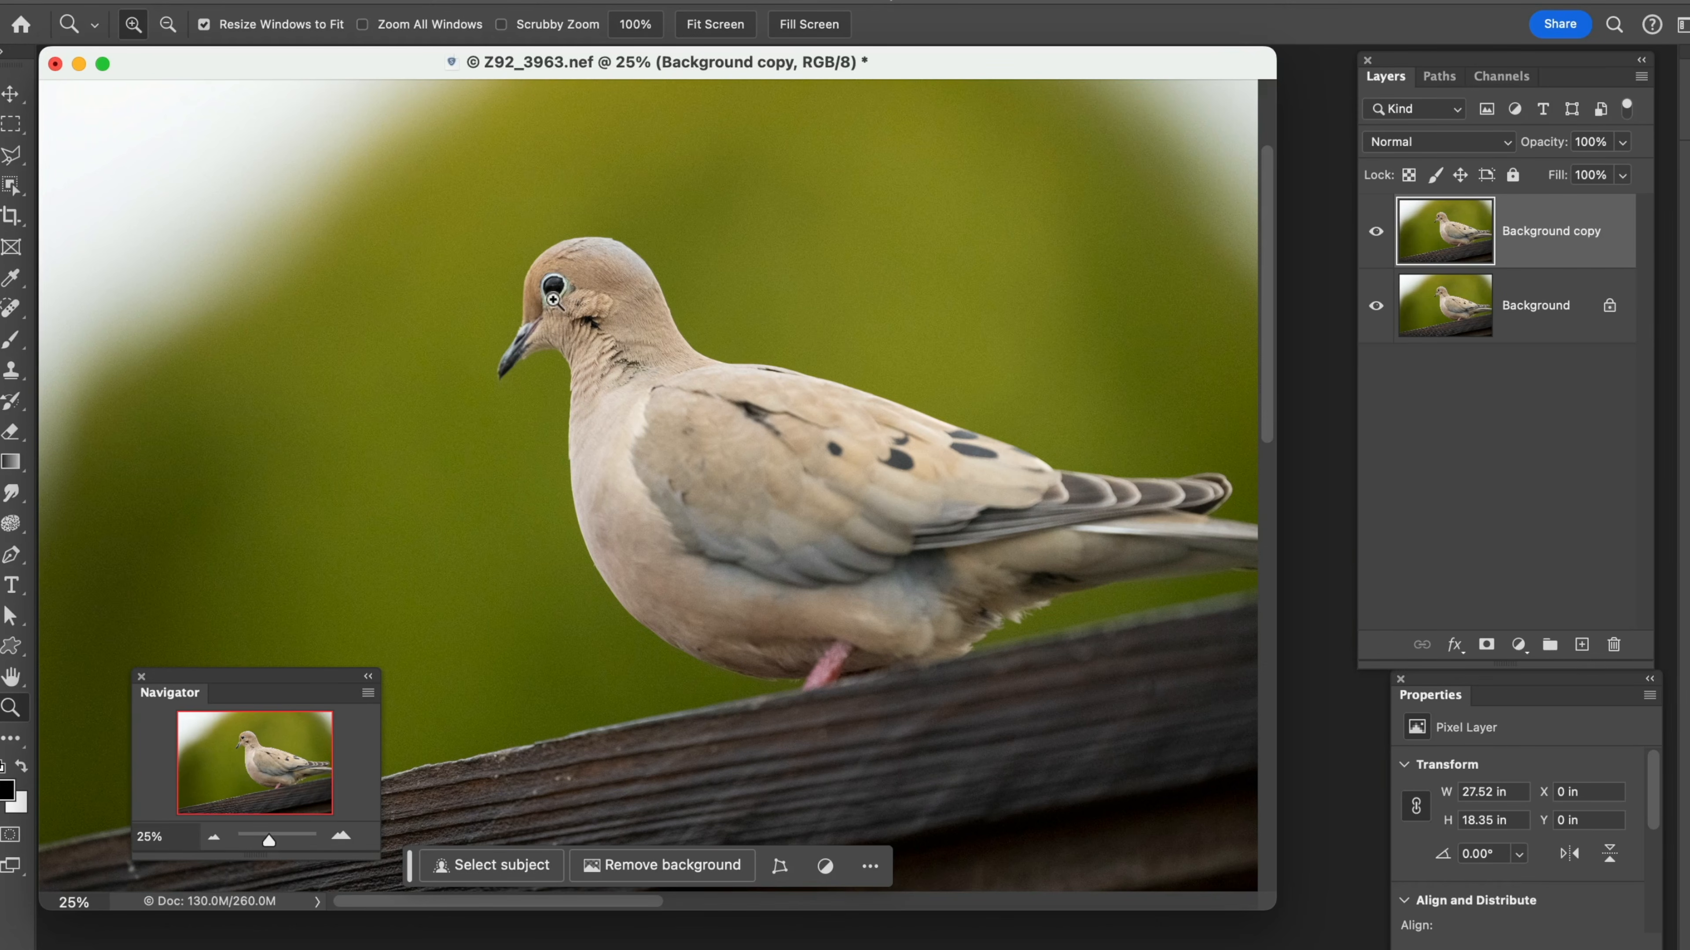
left_click(573, 316)
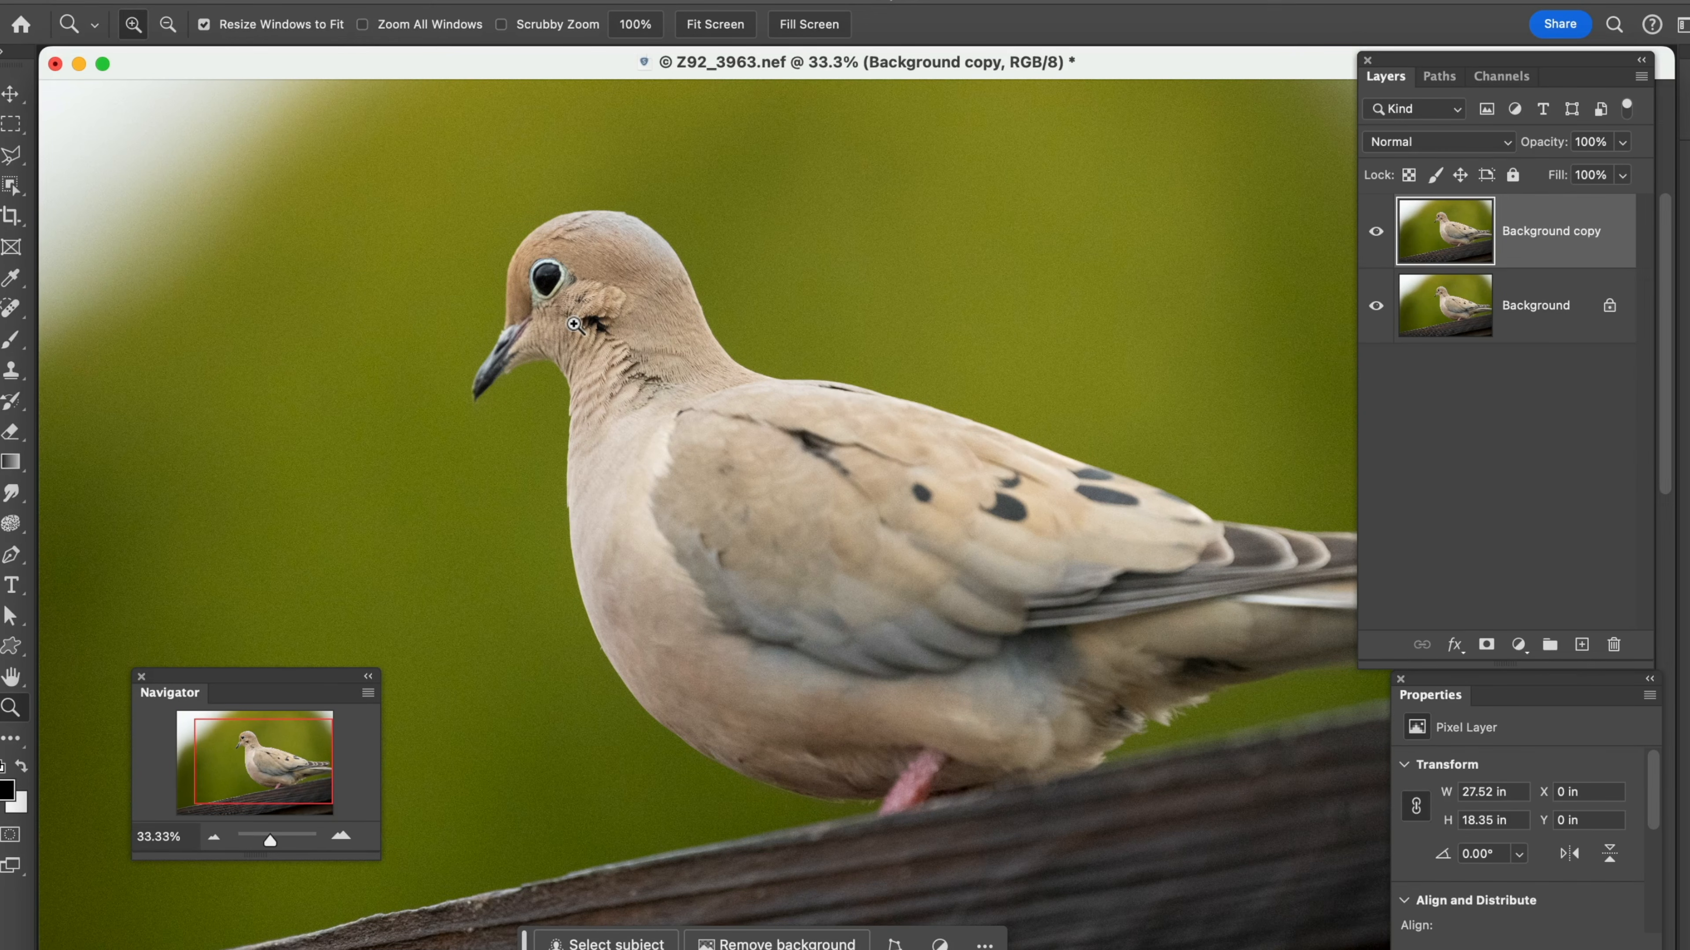
Zoom out to 16.7% with the Zoom tool, and enlarge the area around the dove's head to about 79%
key("alt")
left_click(573, 324, "alt")
left_click(575, 325, "alt")
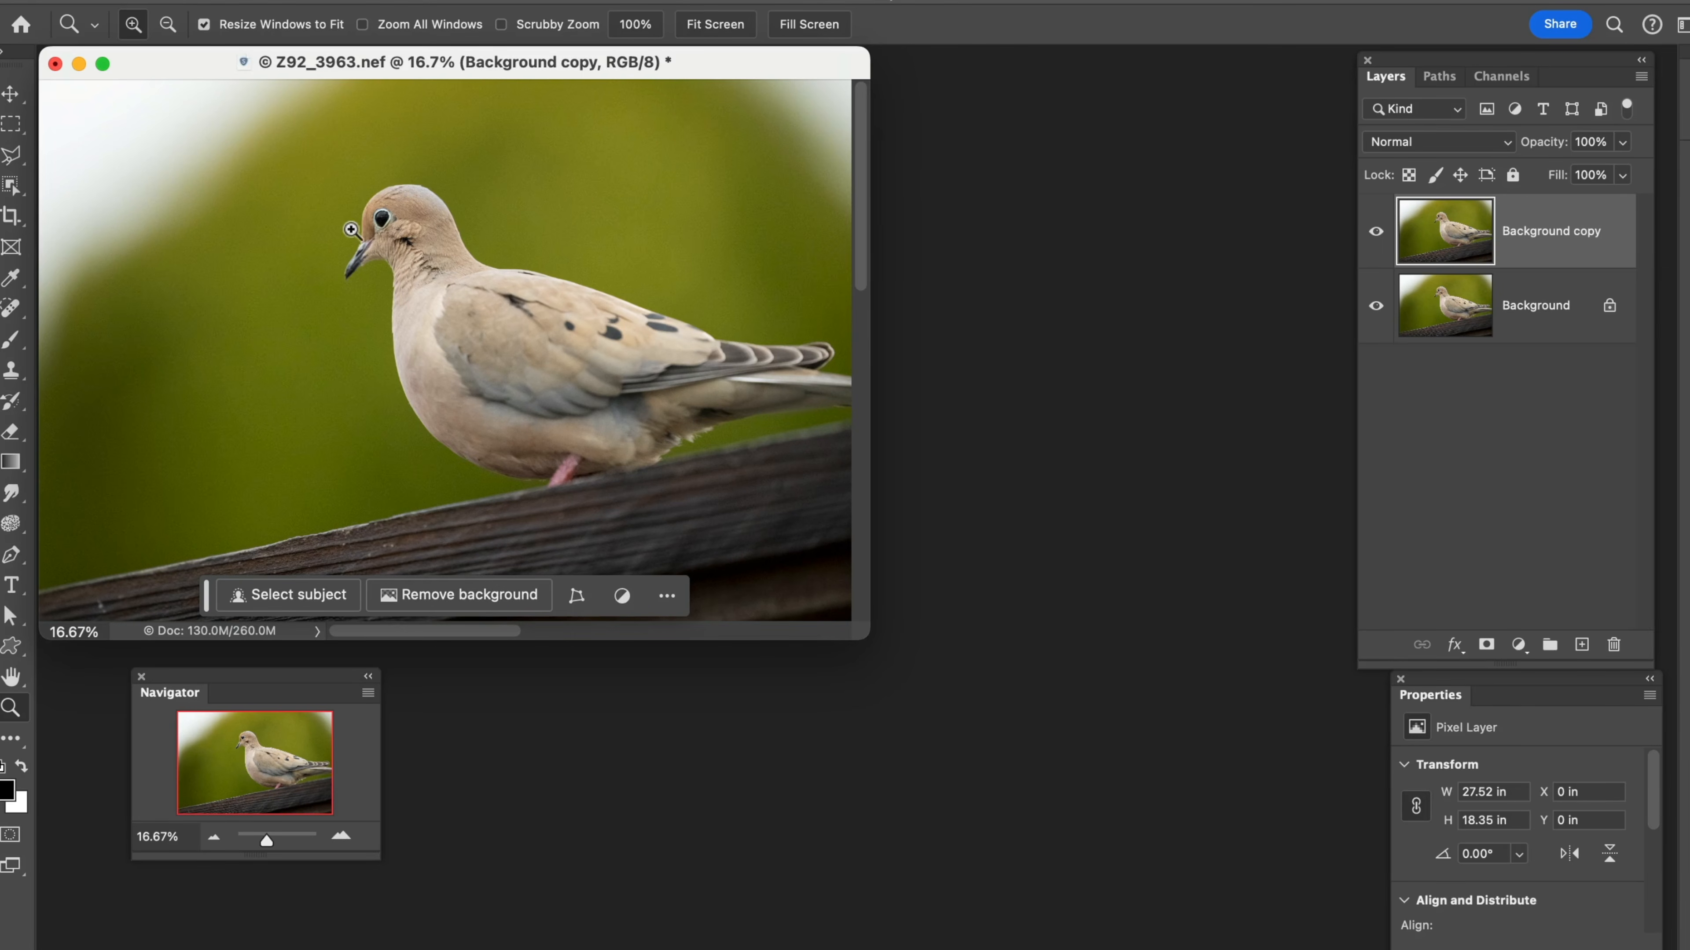
mouse_move(295, 155)
left_mouse_down()
mouse_move(347, 194)
mouse_move(303, 168)
left_mouse_up()
left_click_drag(303, 169, 664, 440)
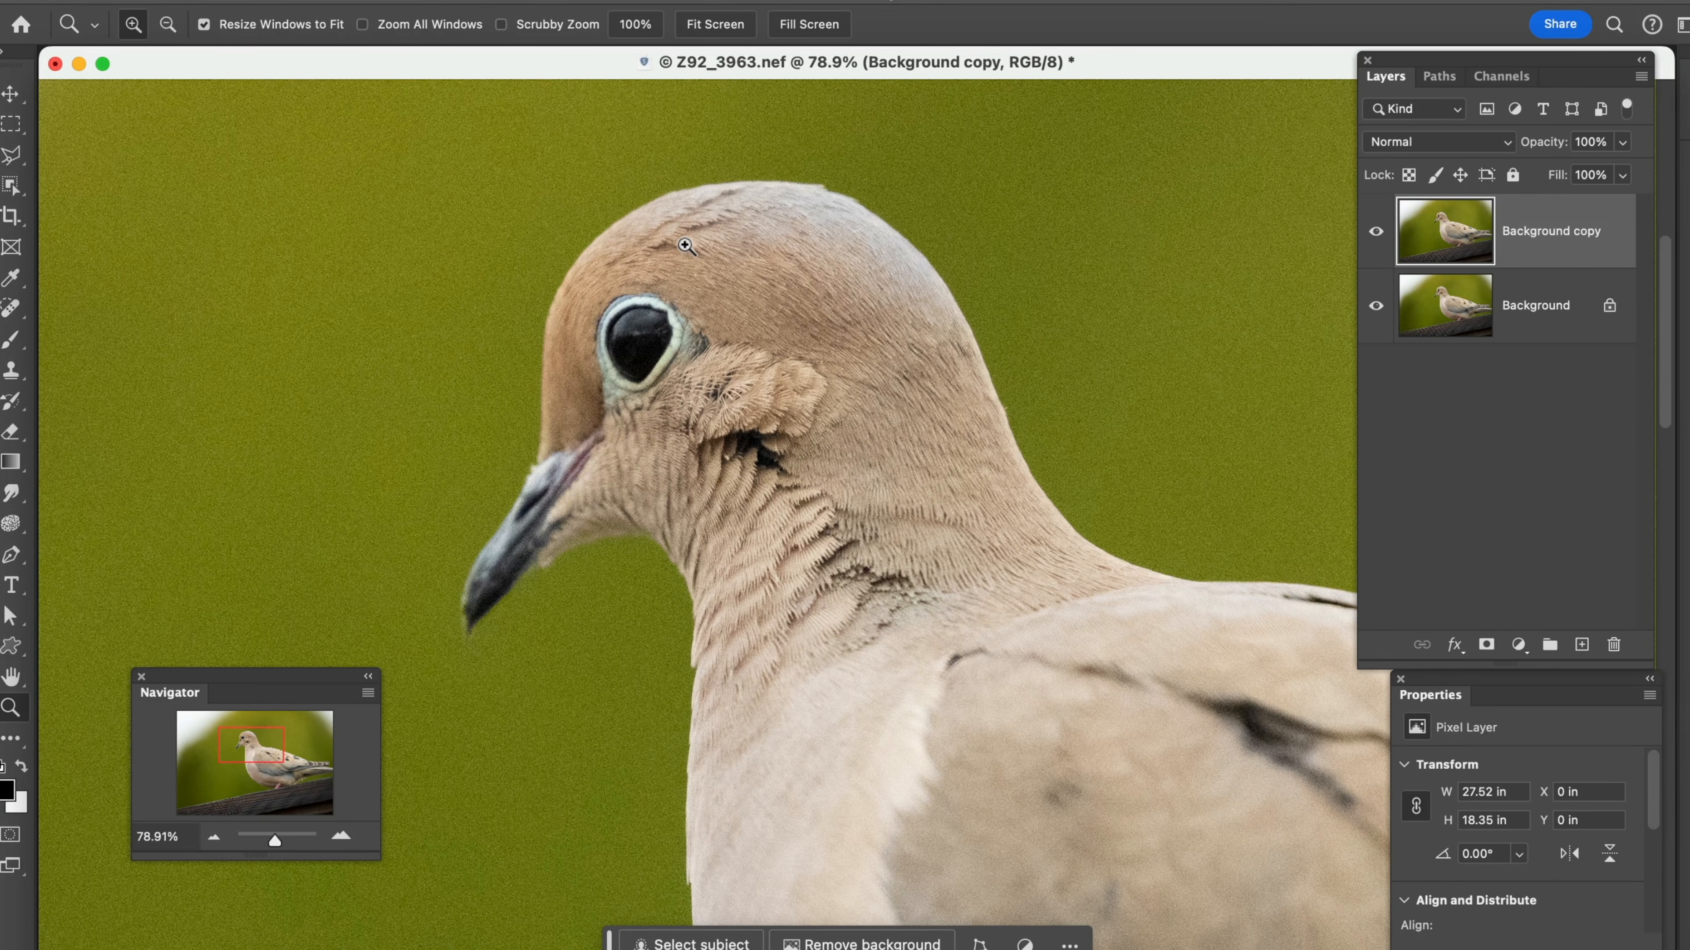
Set the foreground color to the purple 680fee
left_click(16, 738)
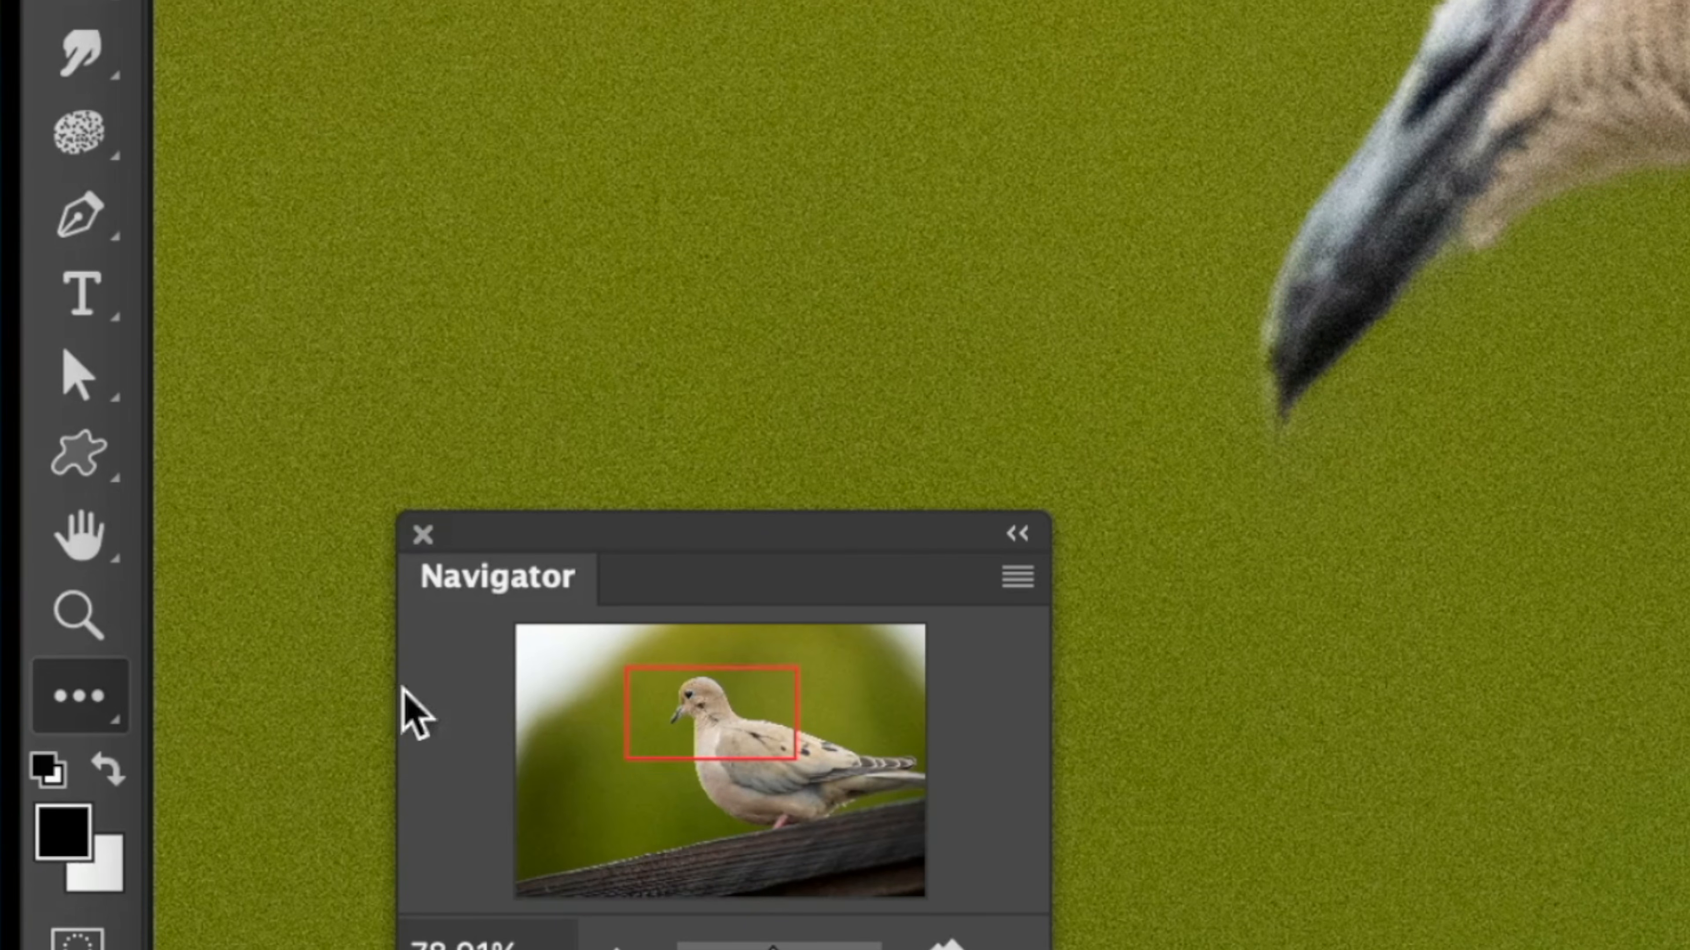
left_click(61, 825)
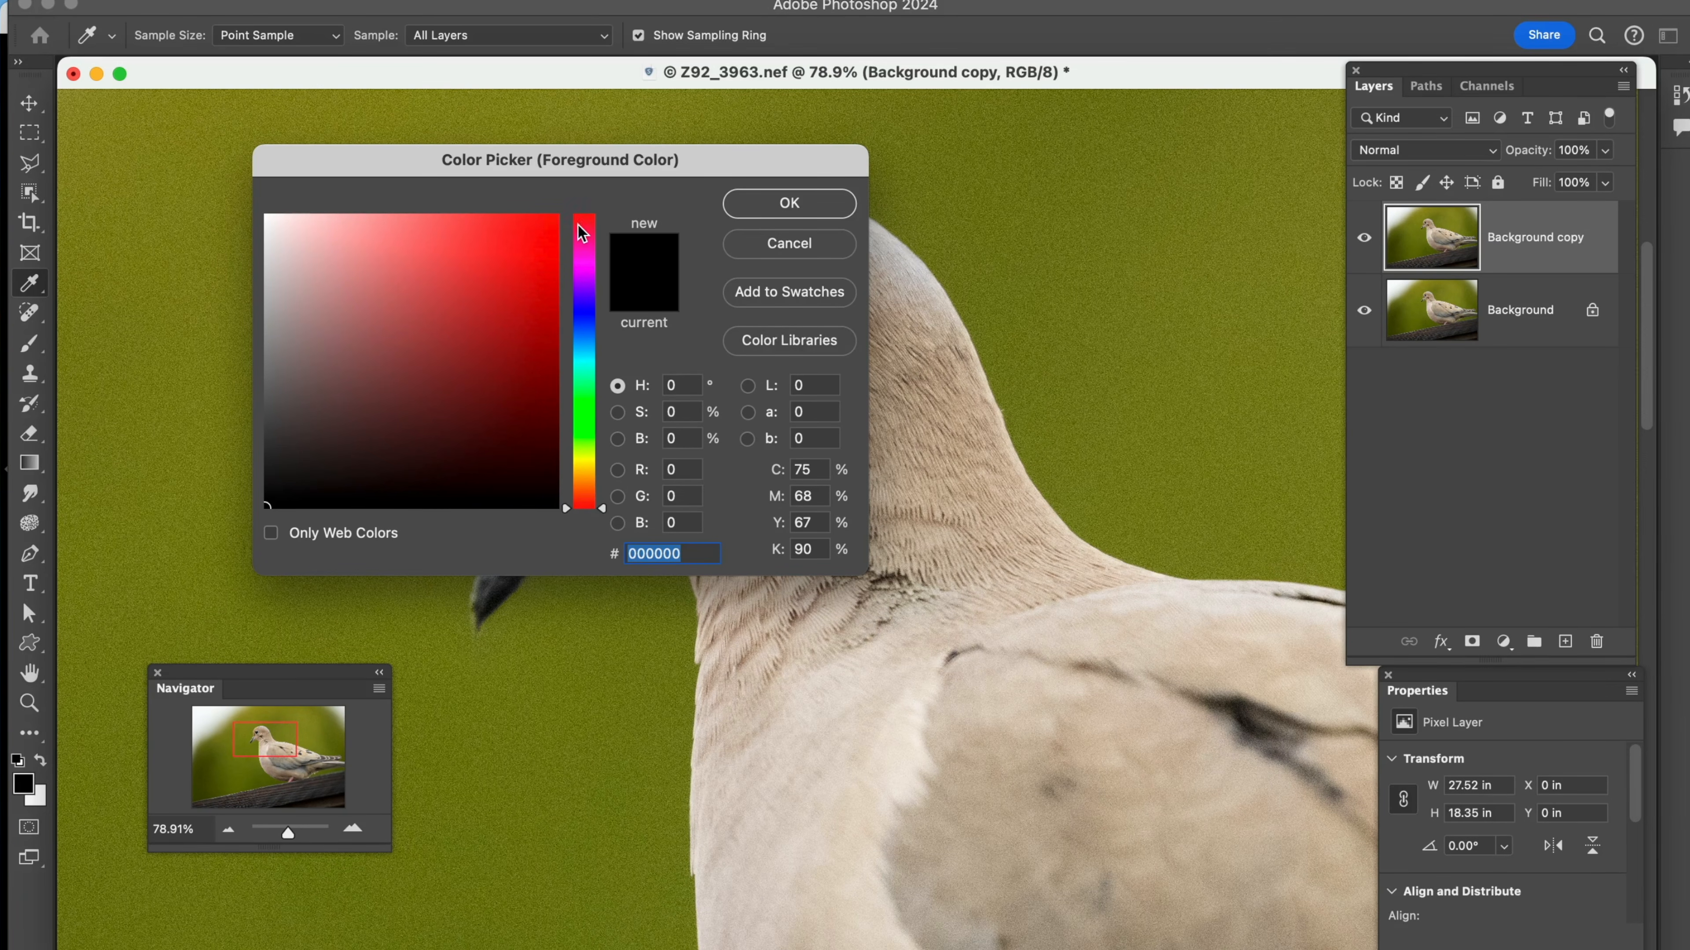
left_click_drag(584, 271, 587, 297)
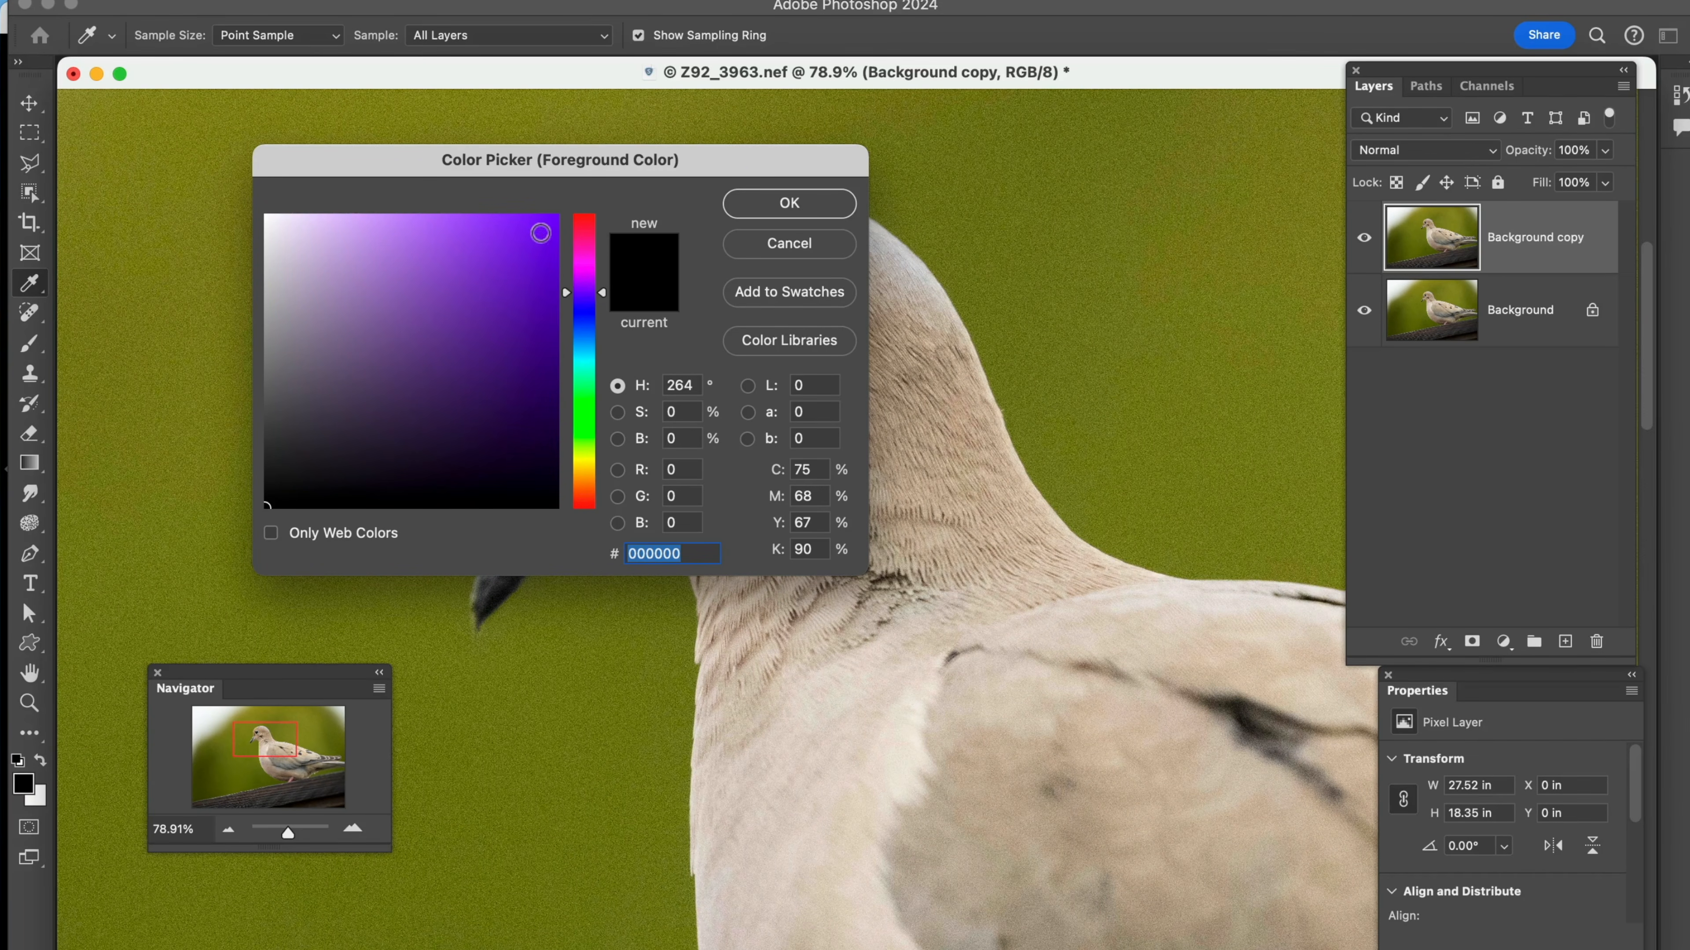
left_click(540, 233)
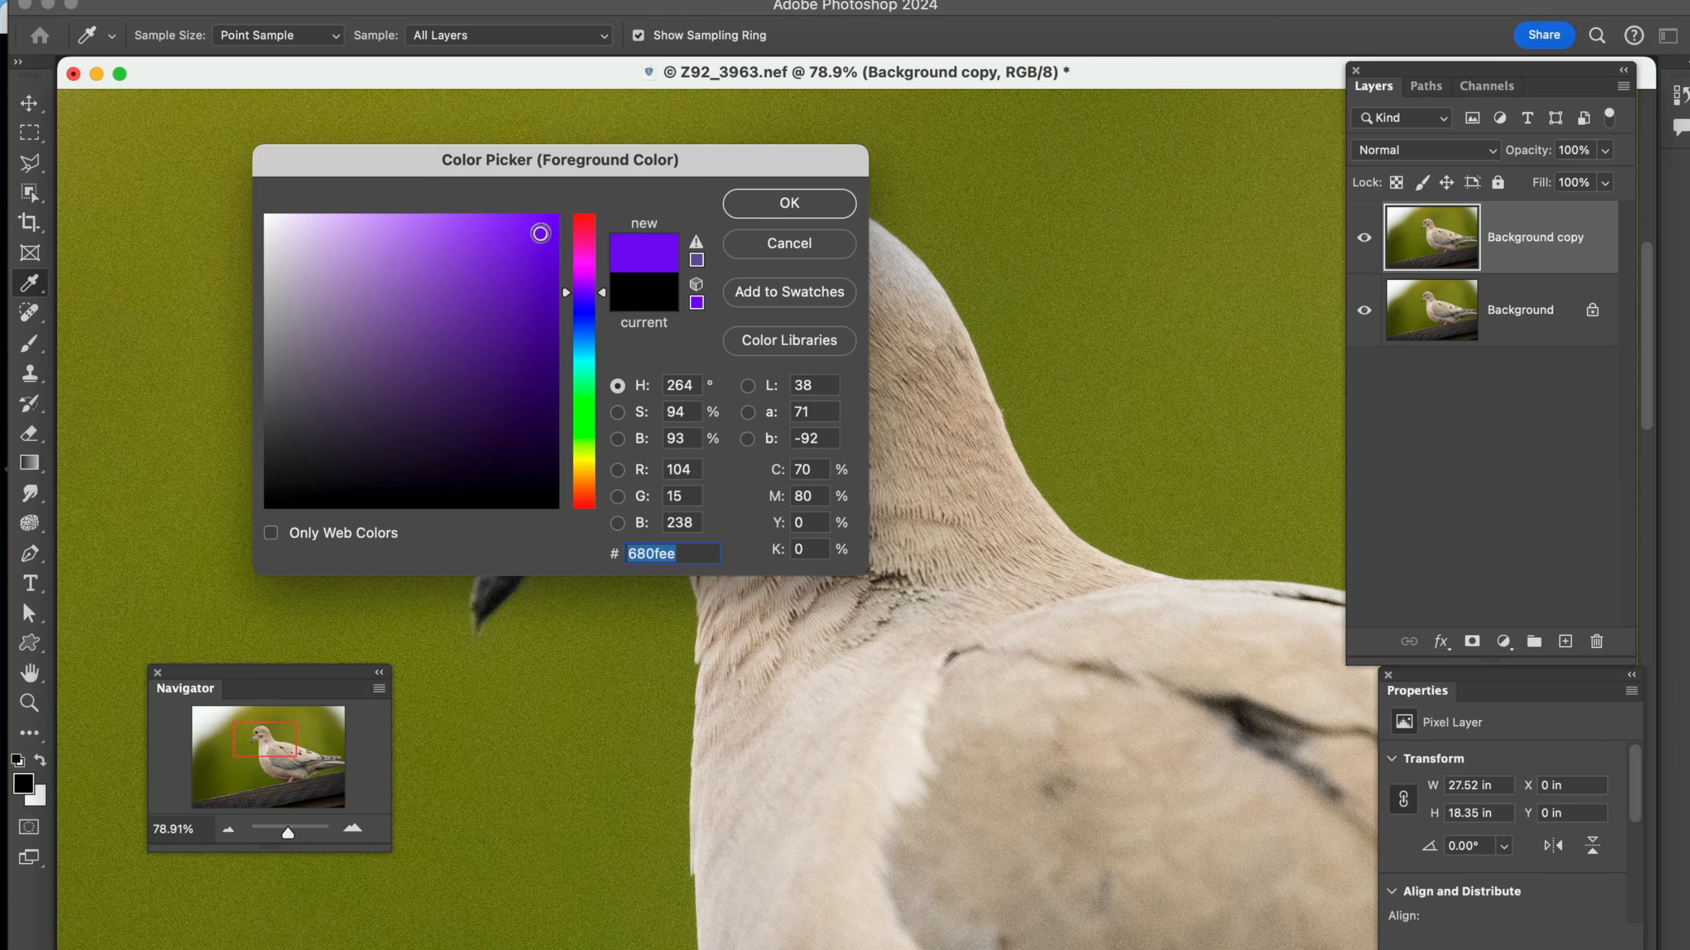
left_click(769, 214)
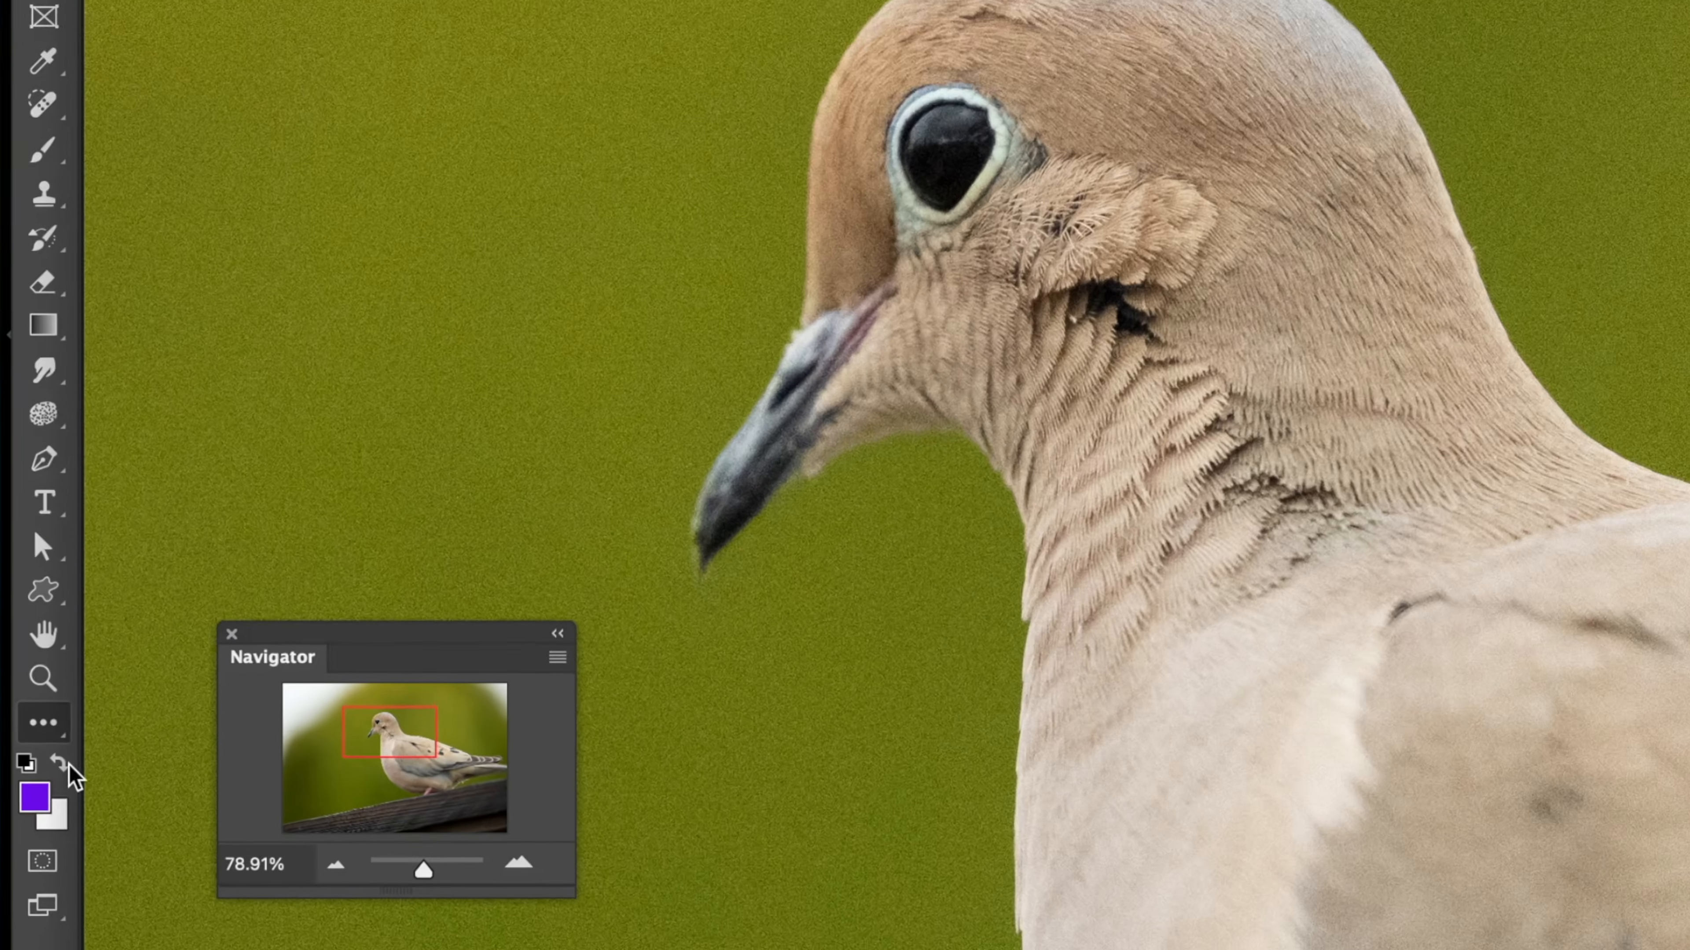
Swap the foreground and background colors back and forth repeatedly, ending with purple in the foreground
key("x")
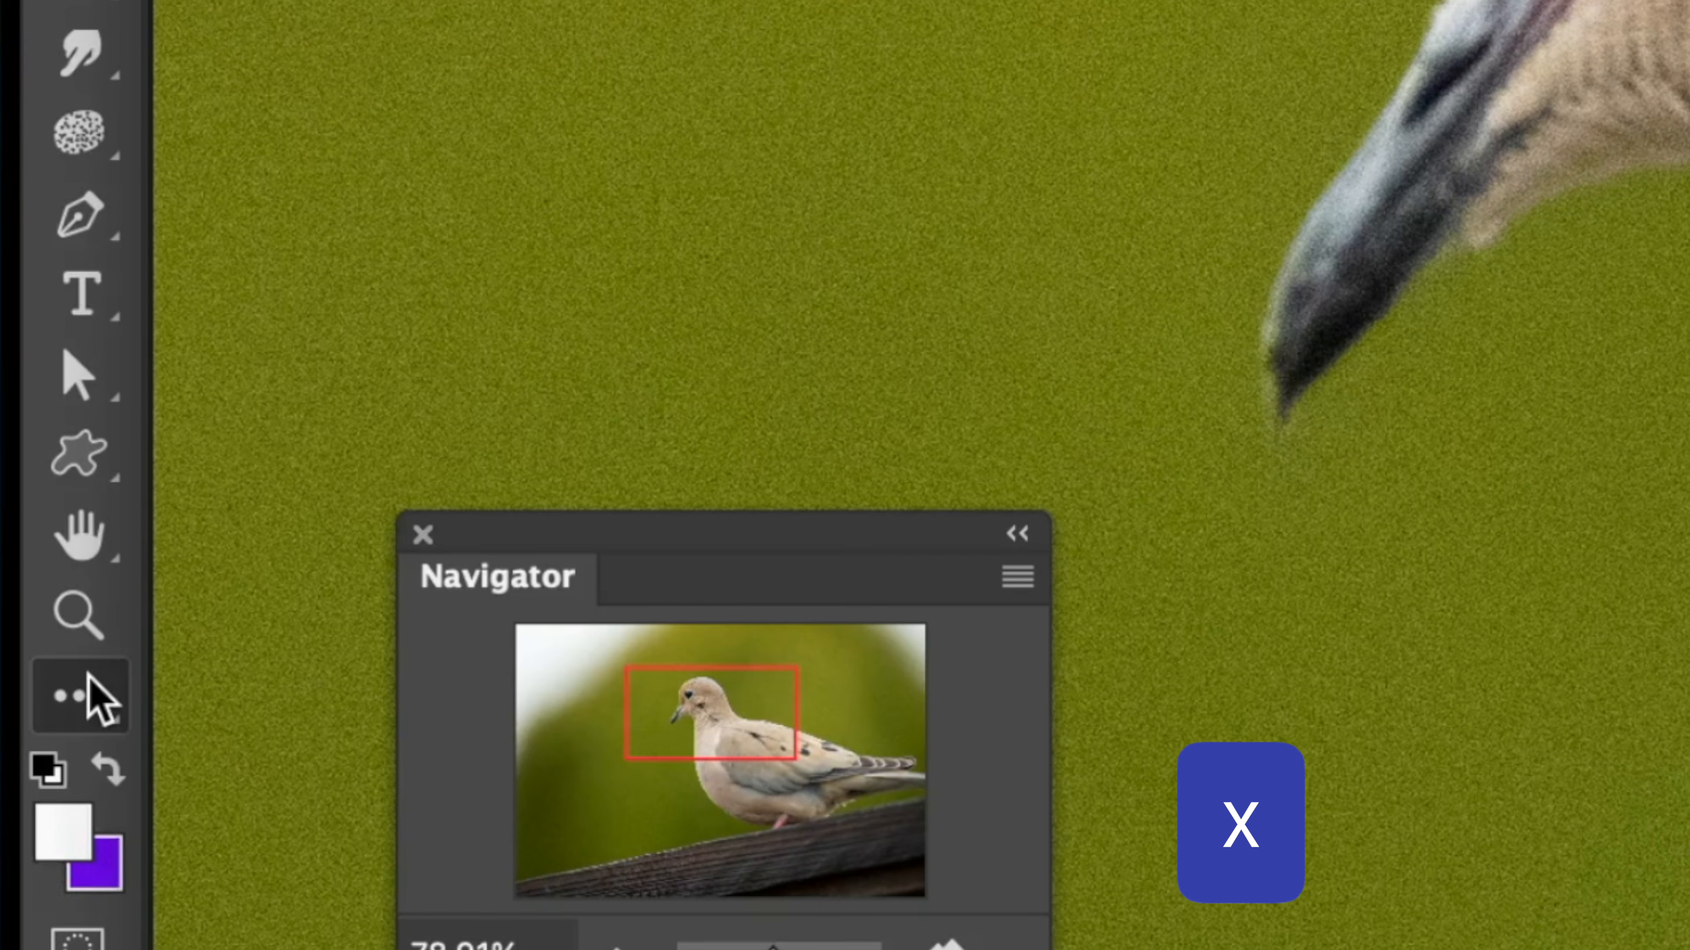
key("x")
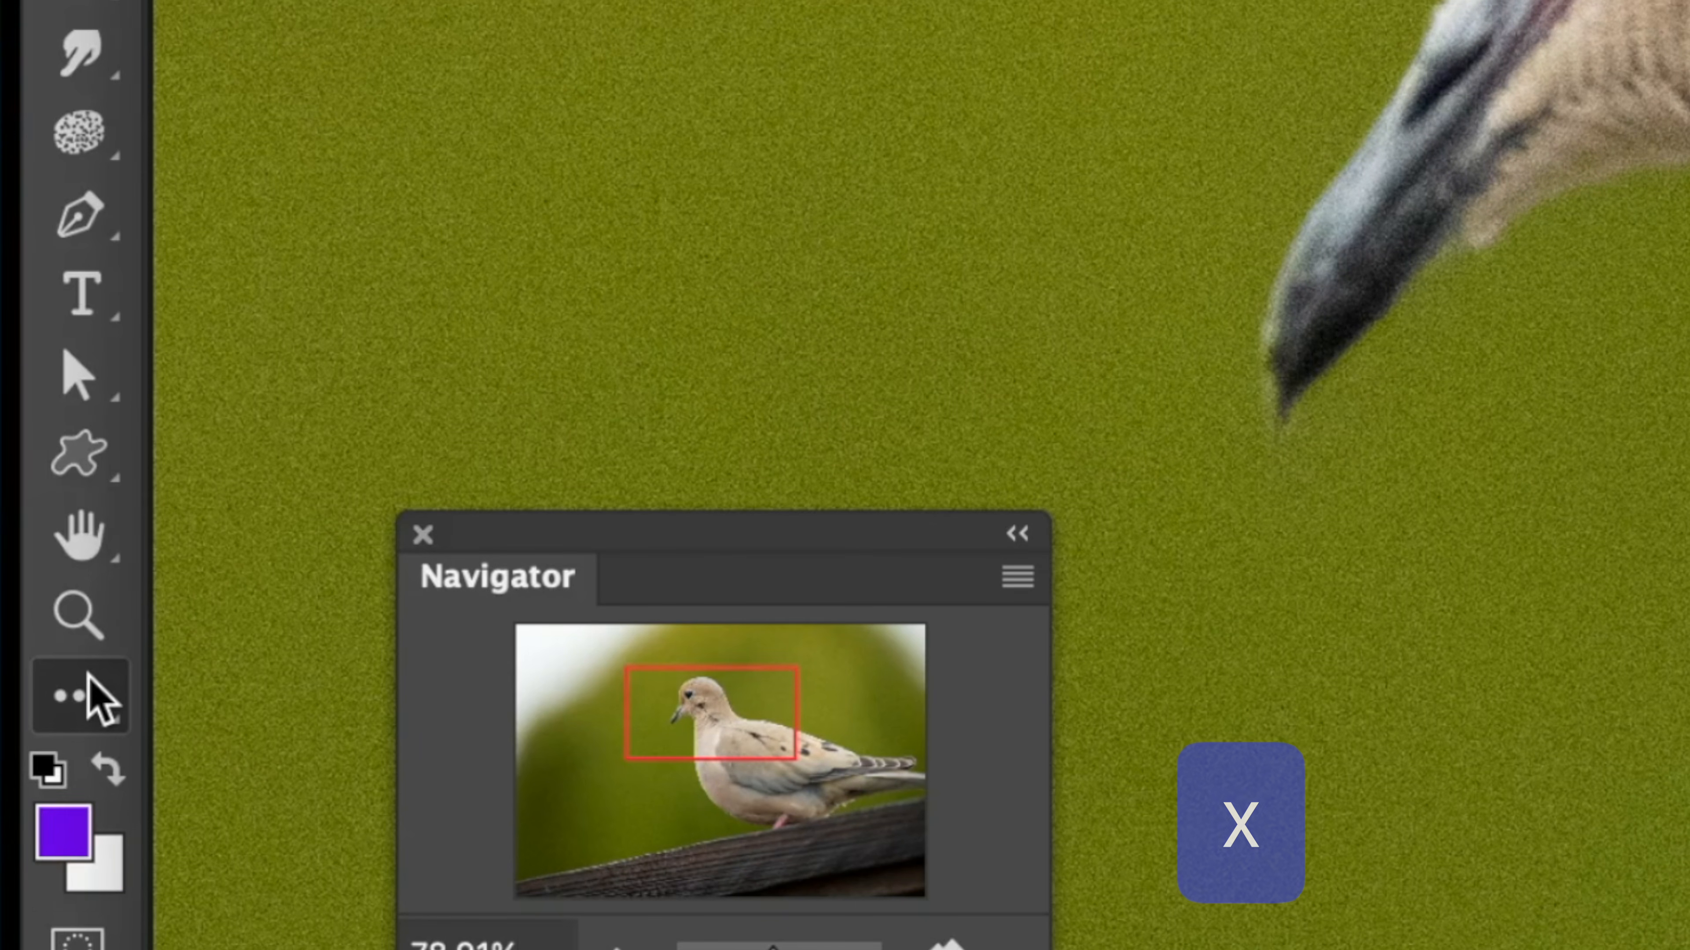
key("x")
key("x")
key("x")
key("x")
key("x")
key("x")
key("x")
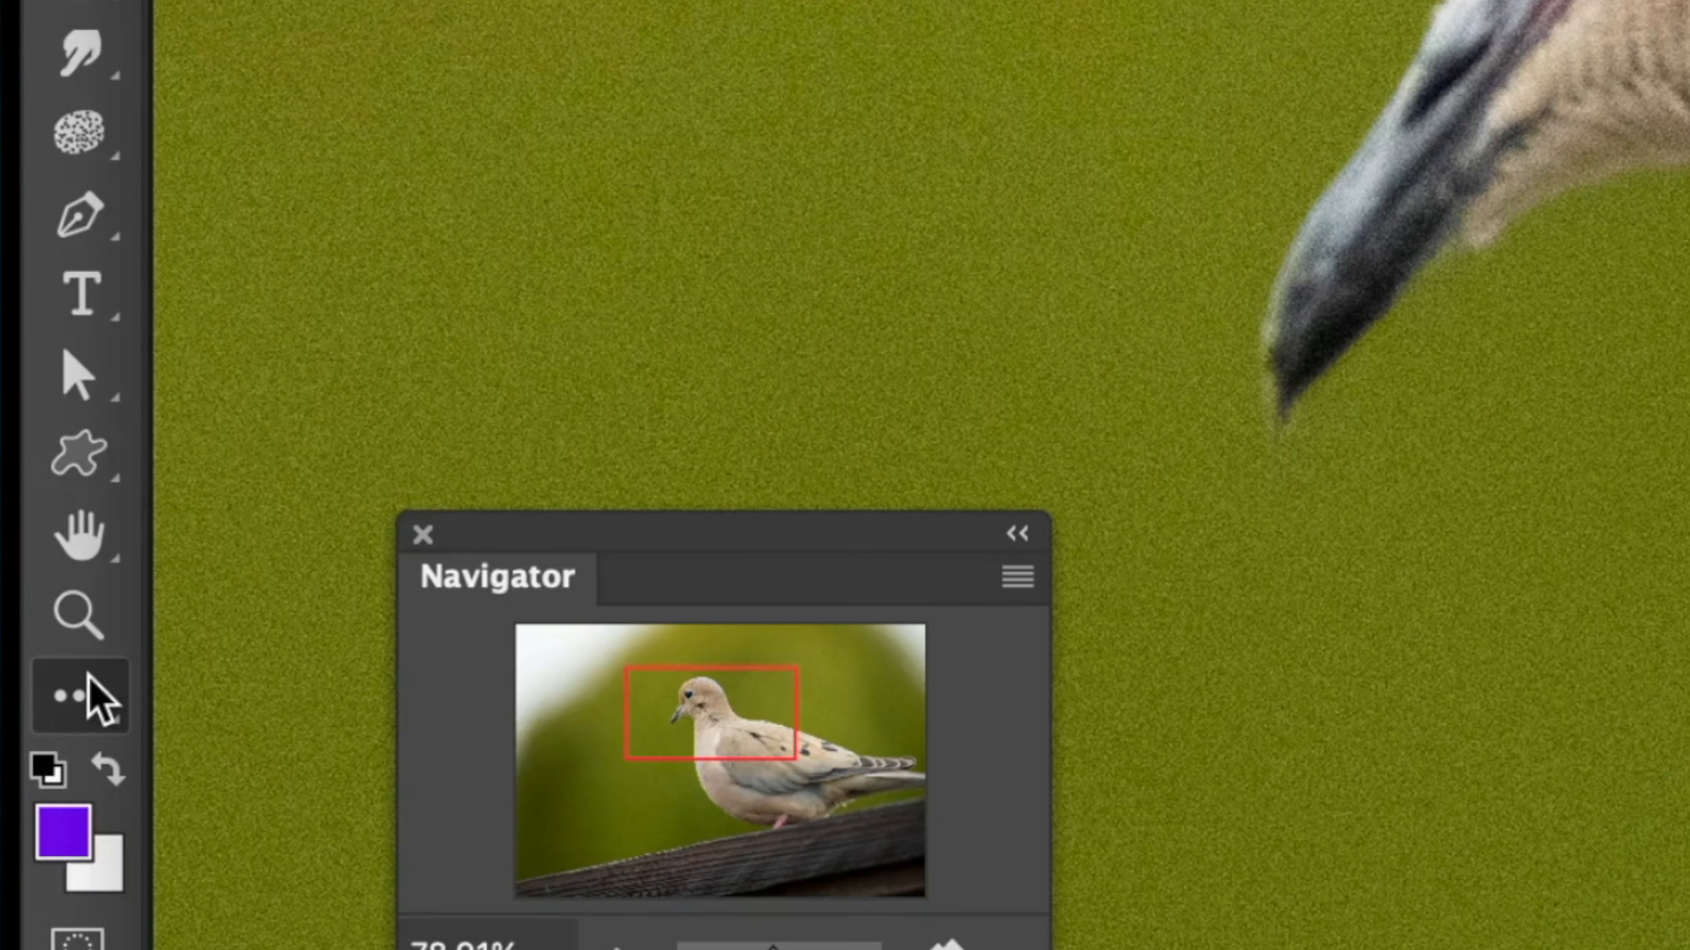
key("x")
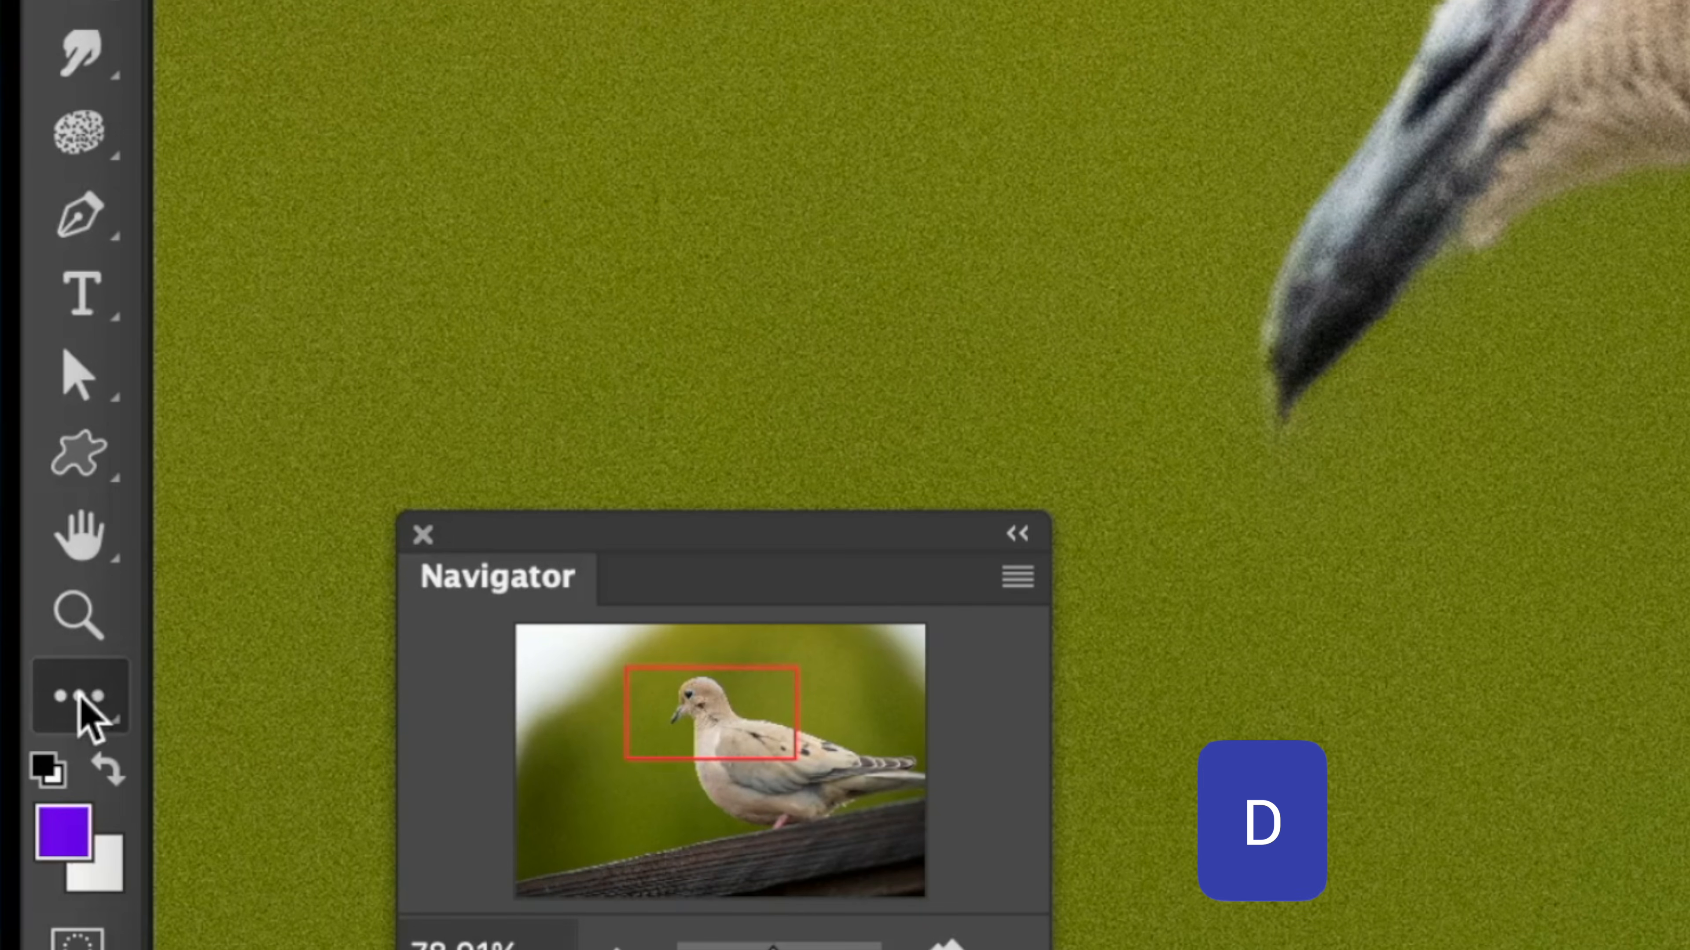
Reset to the default black foreground and white background, and swap the two colors and back
key("d")
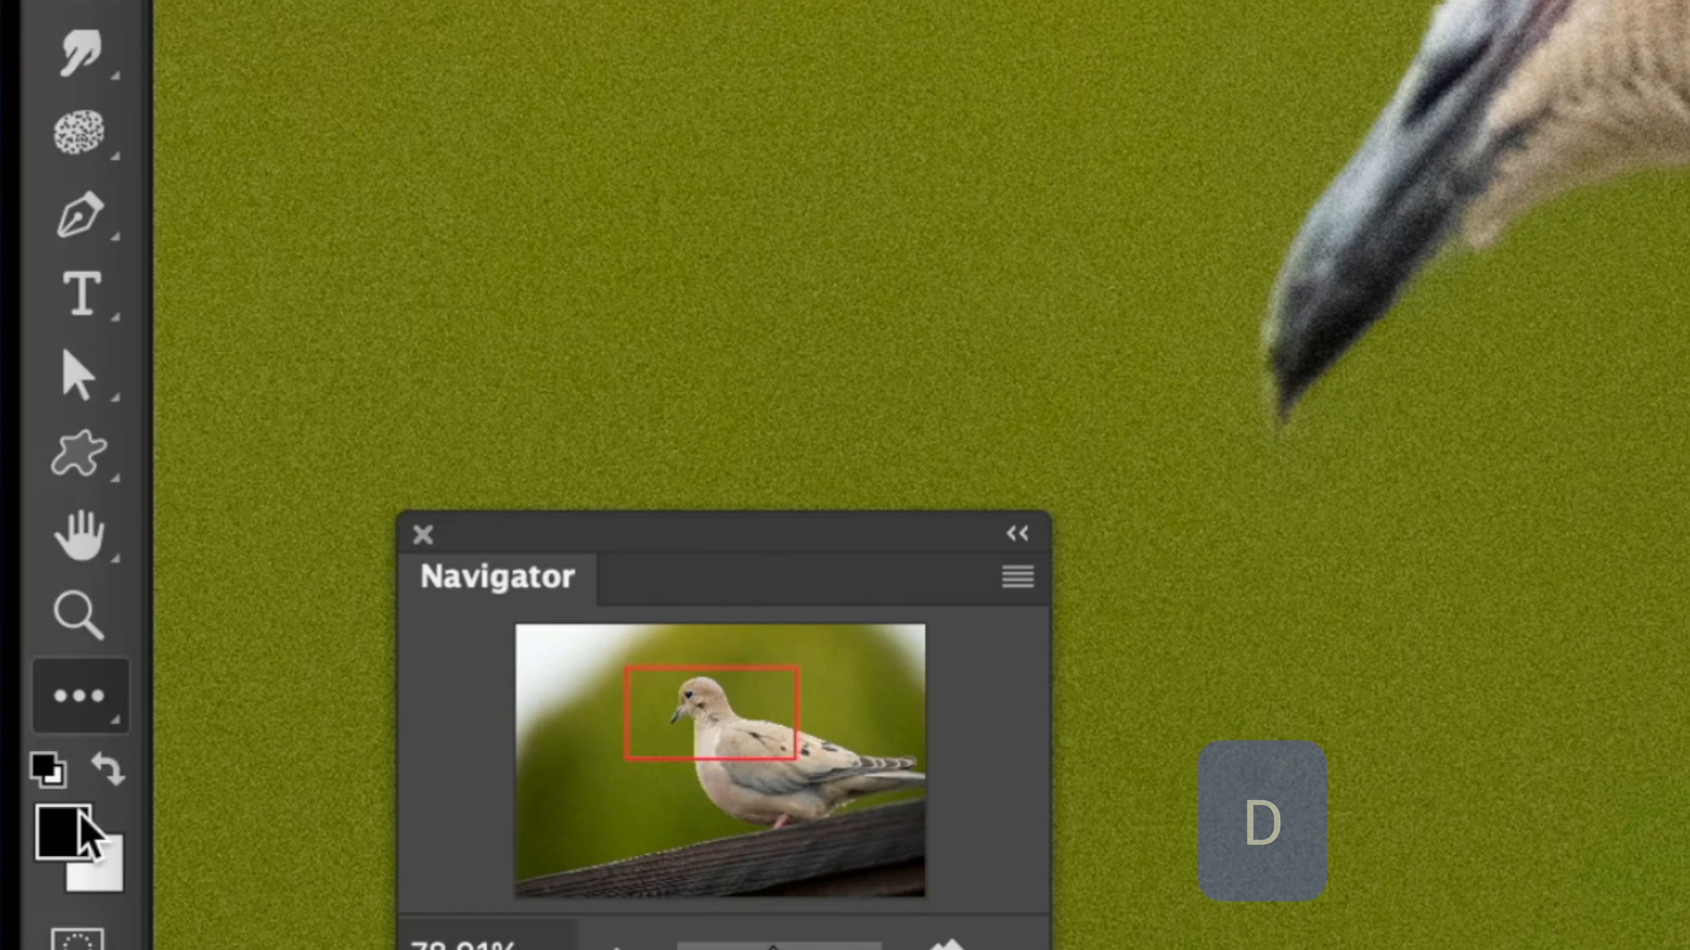
key("x")
key("x")
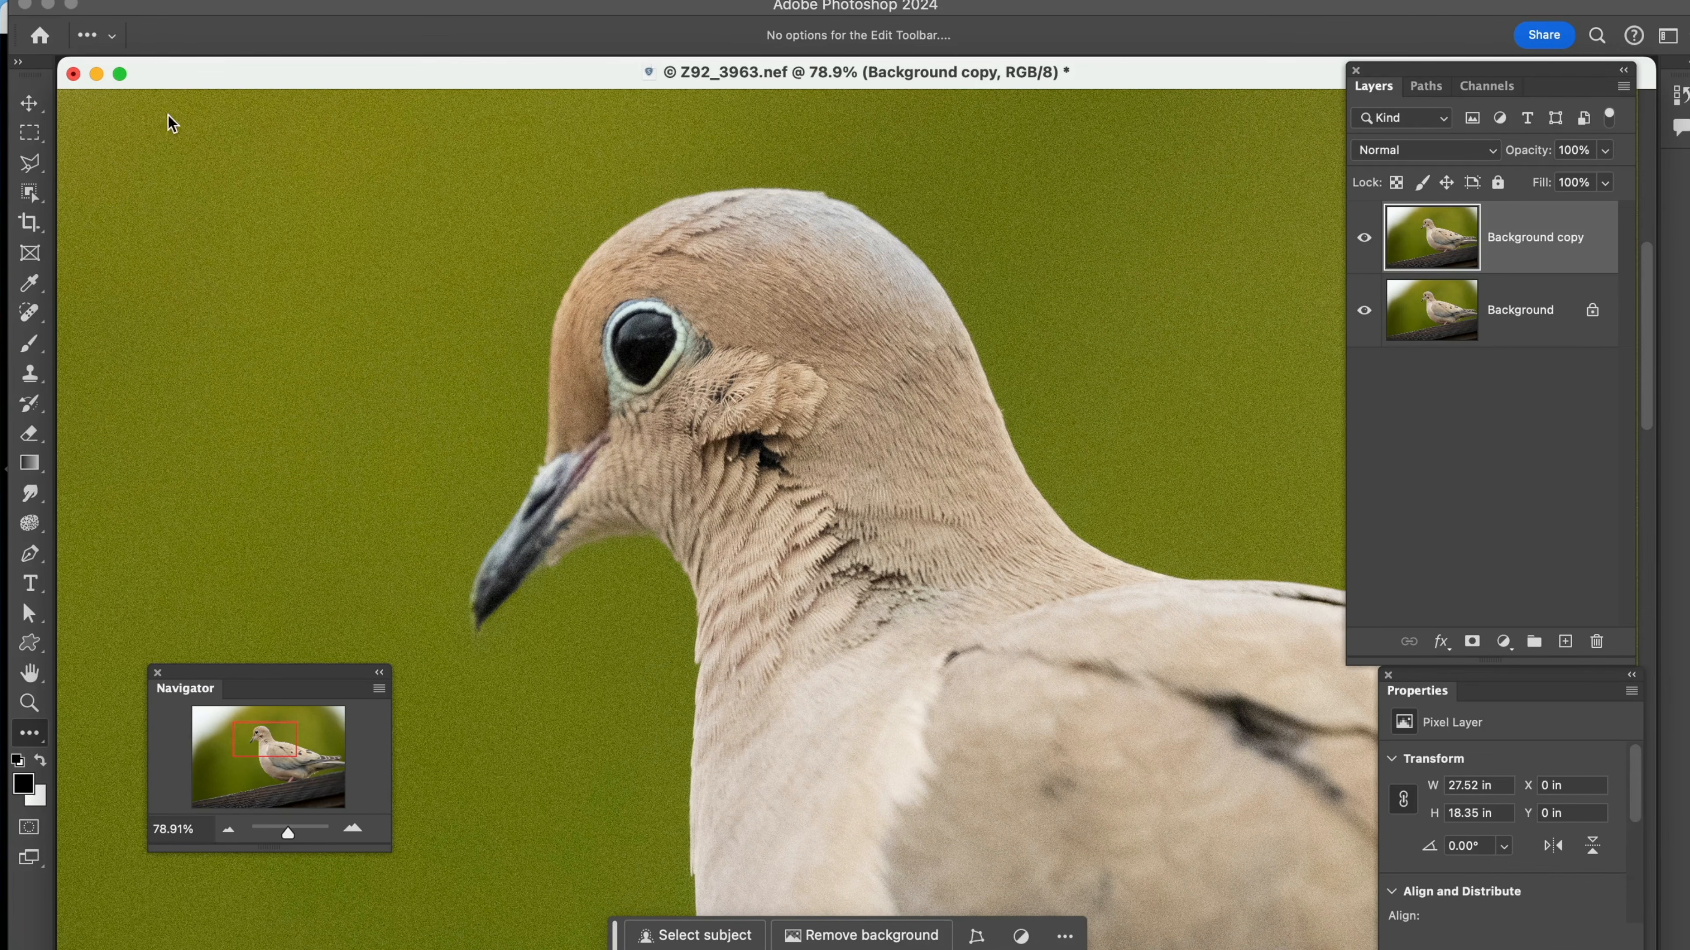
Move the image window down slightly, and switch through the Move, Rectangular Marquee, Magnetic Lasso and Zoom tools
left_click_drag(178, 78, 181, 97)
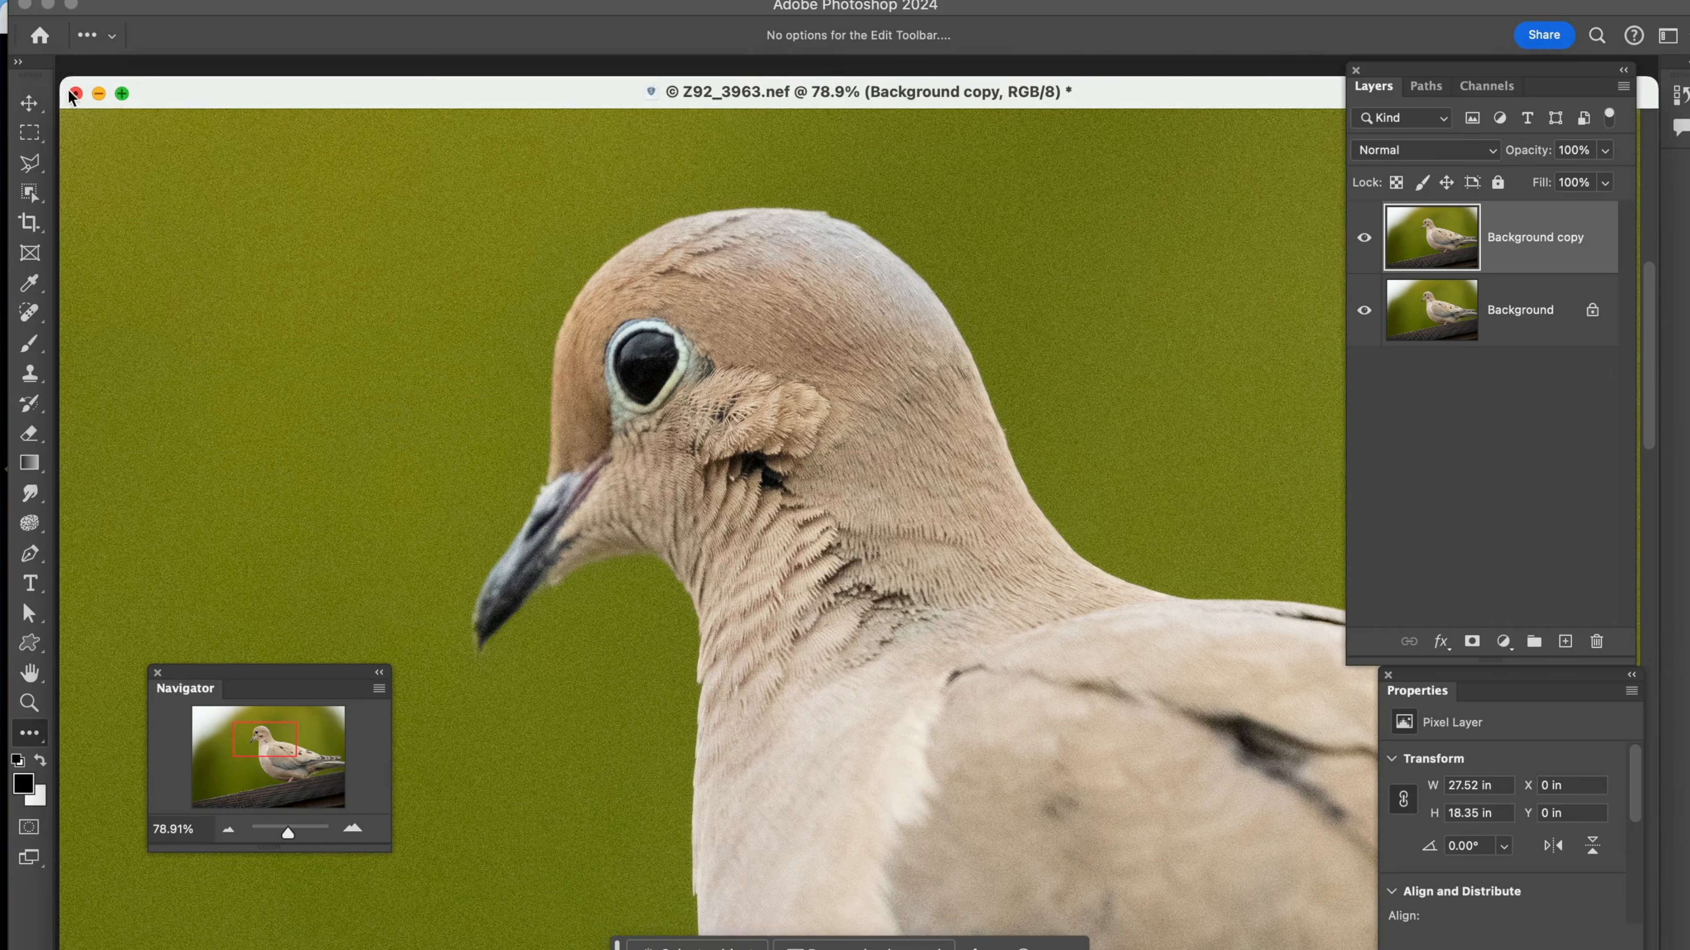
left_click(27, 105)
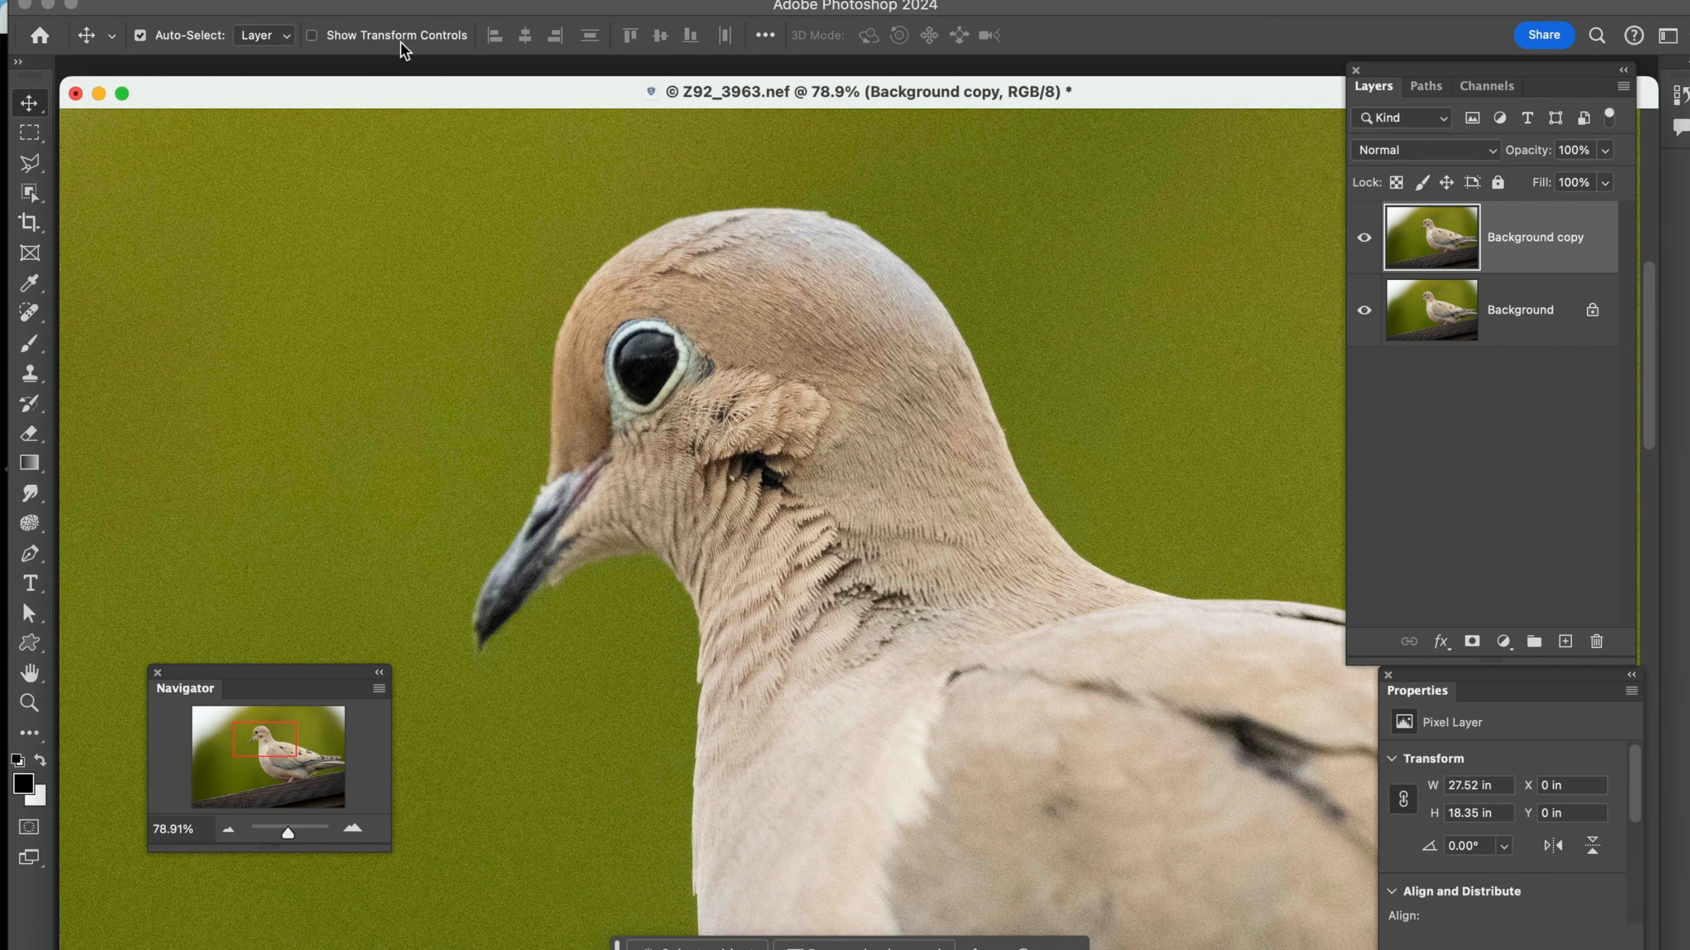
left_click(26, 137)
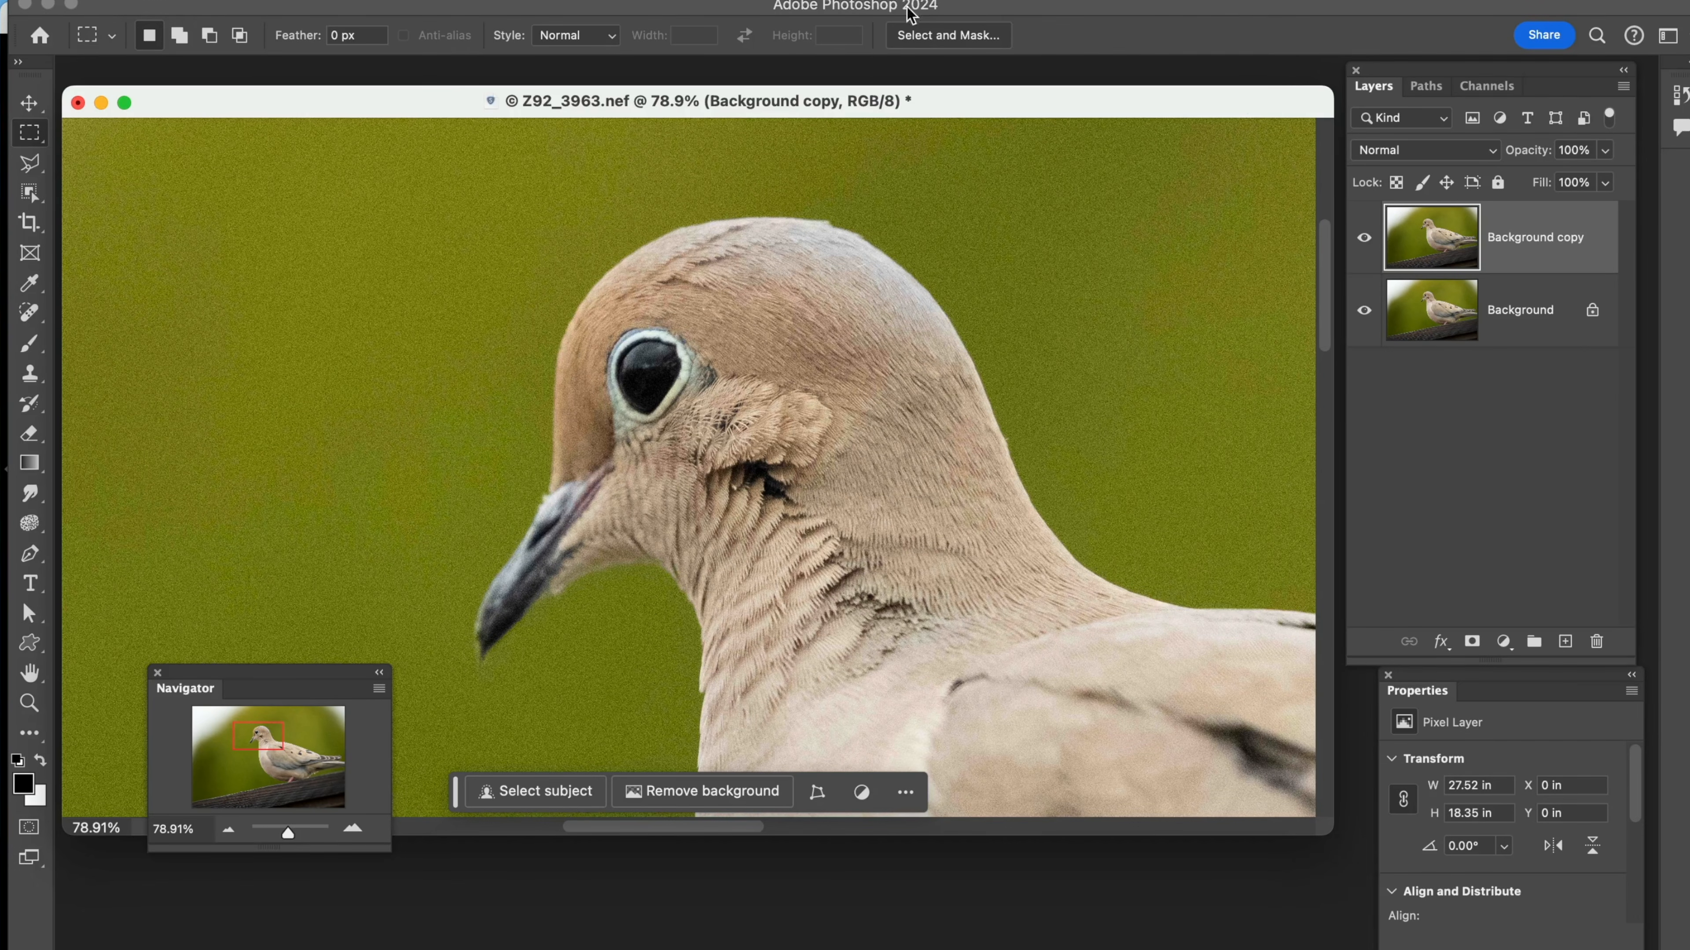
left_click(44, 173)
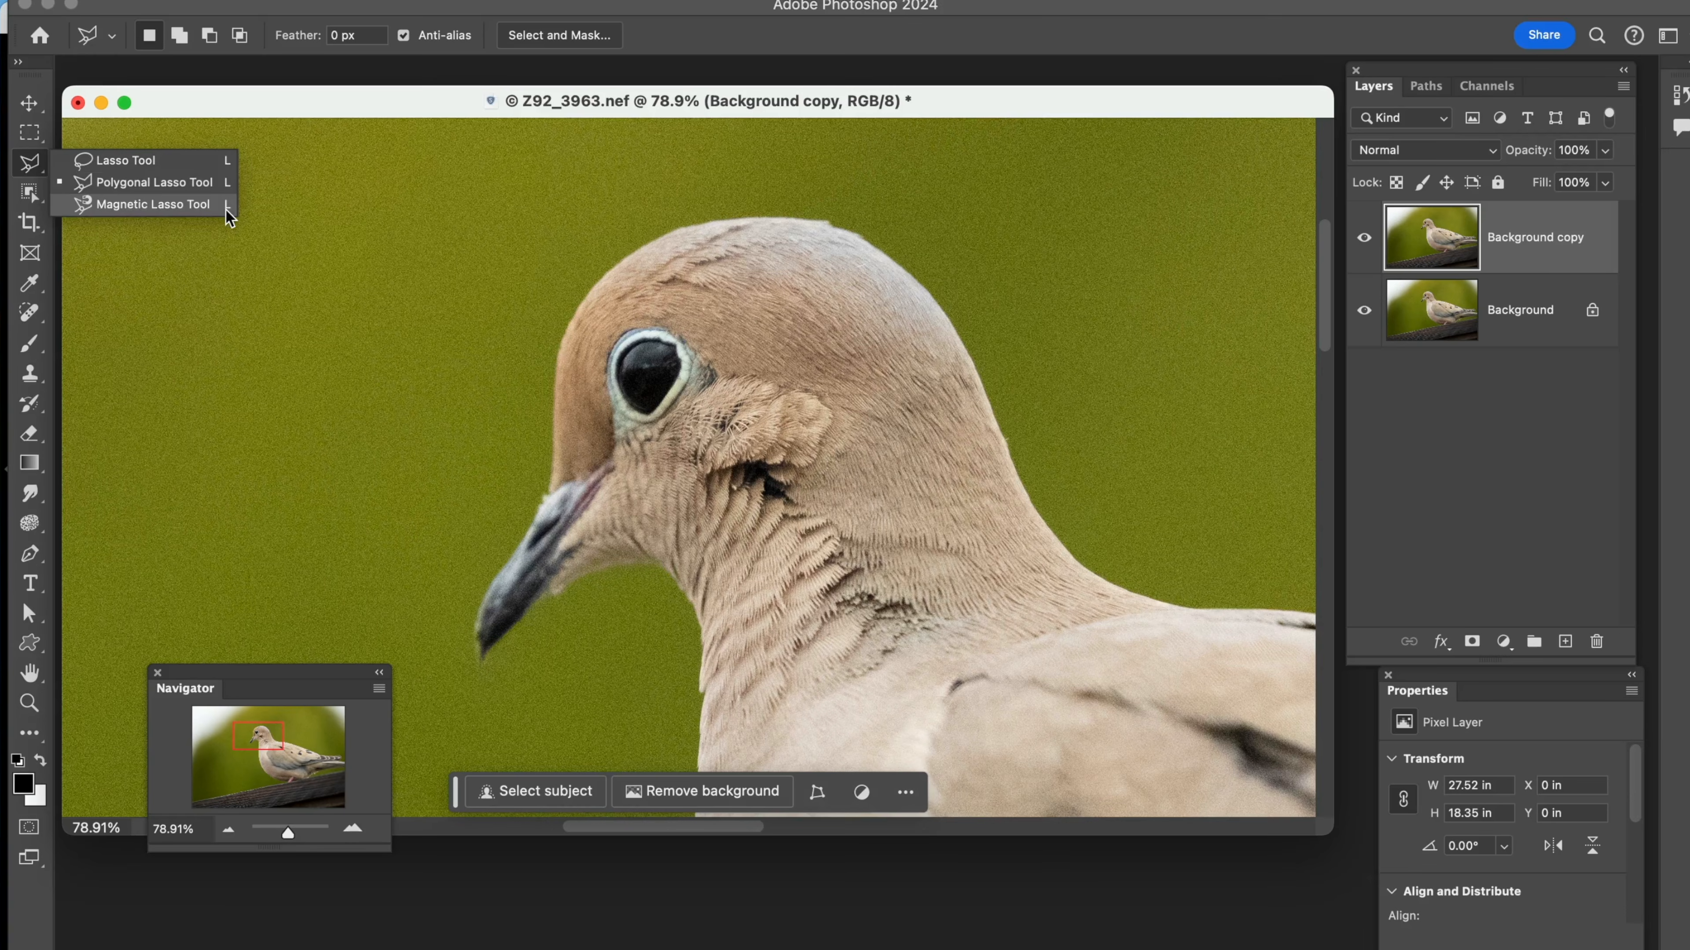
left_click(153, 203)
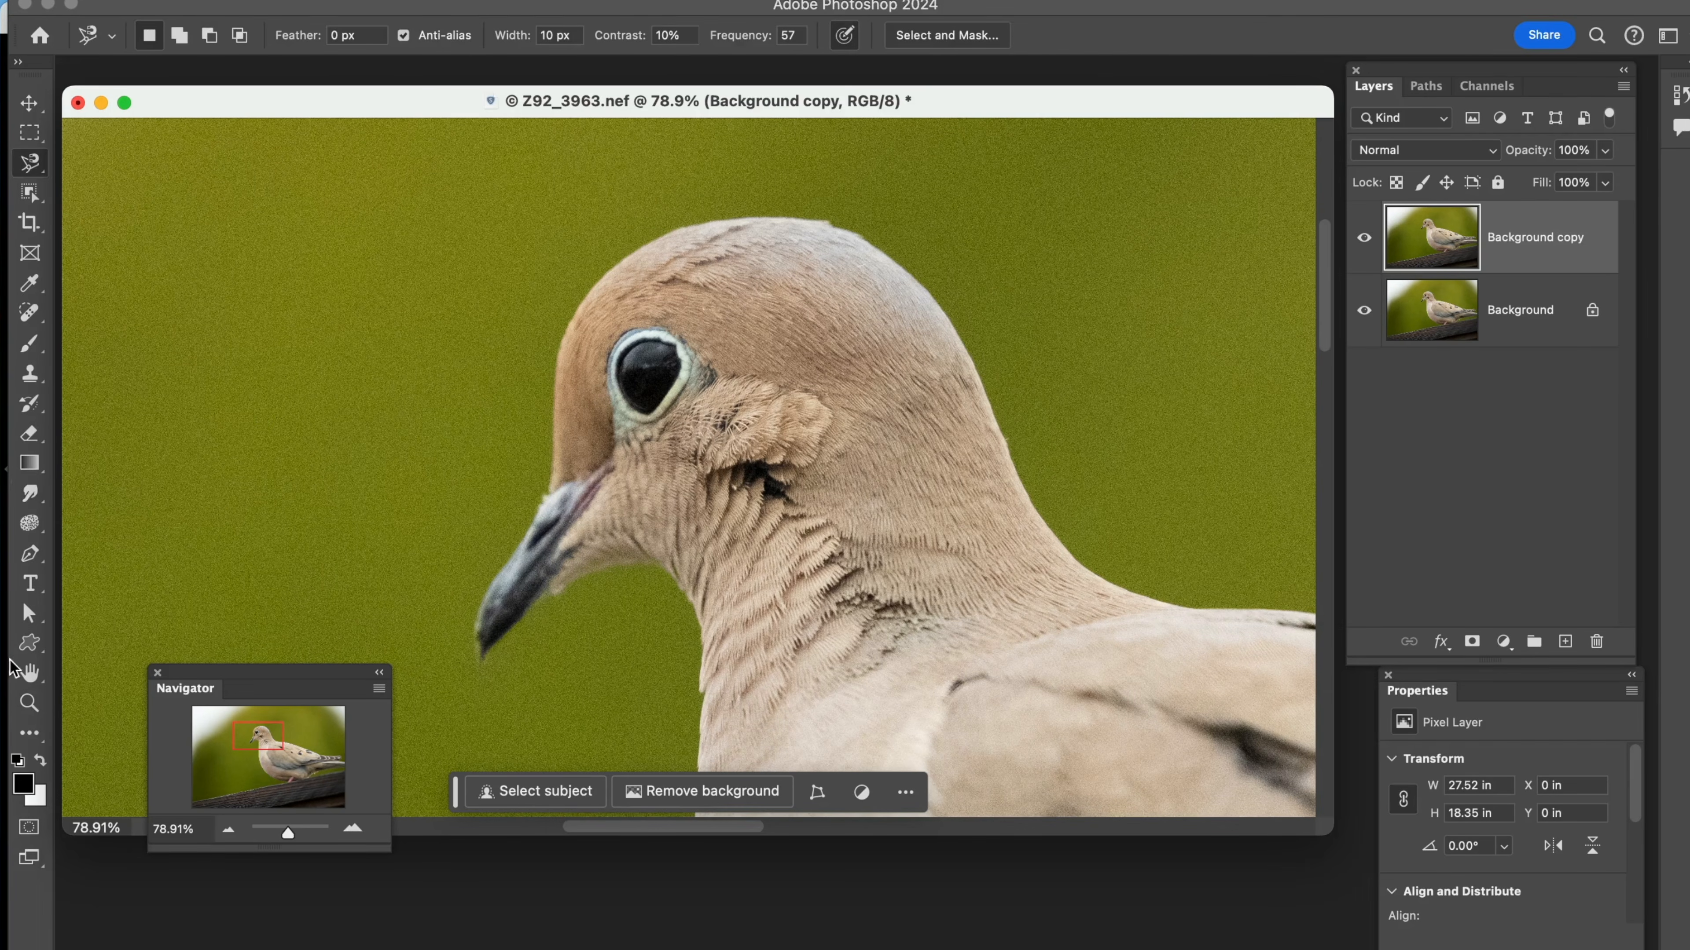
left_click(33, 700)
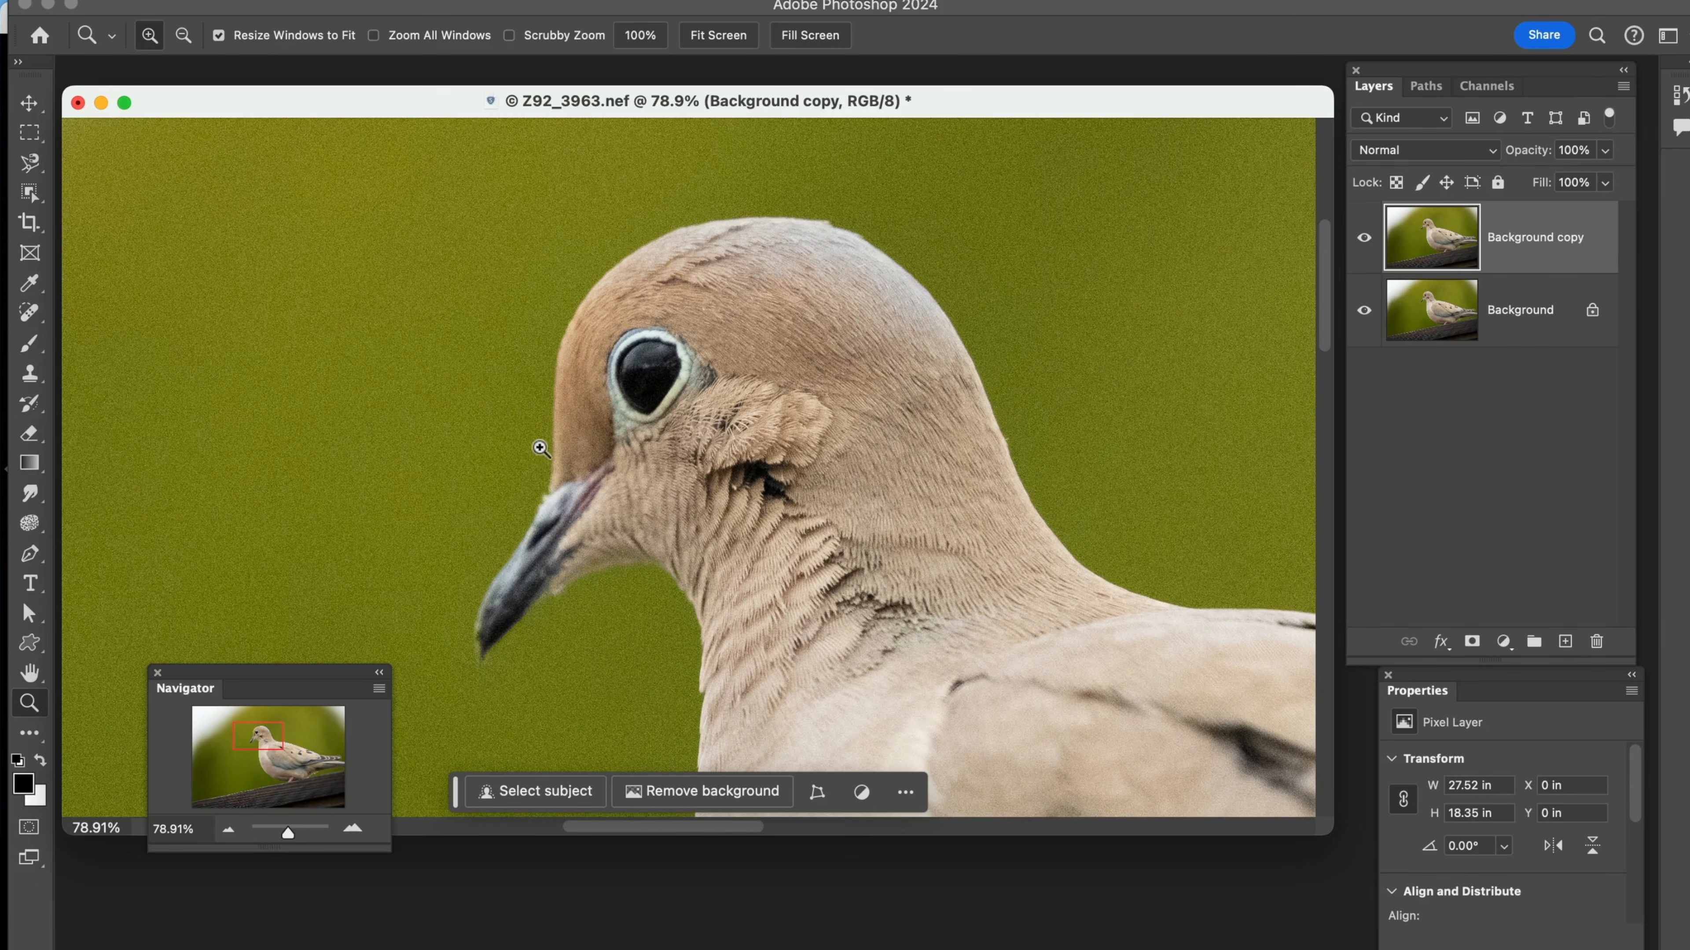